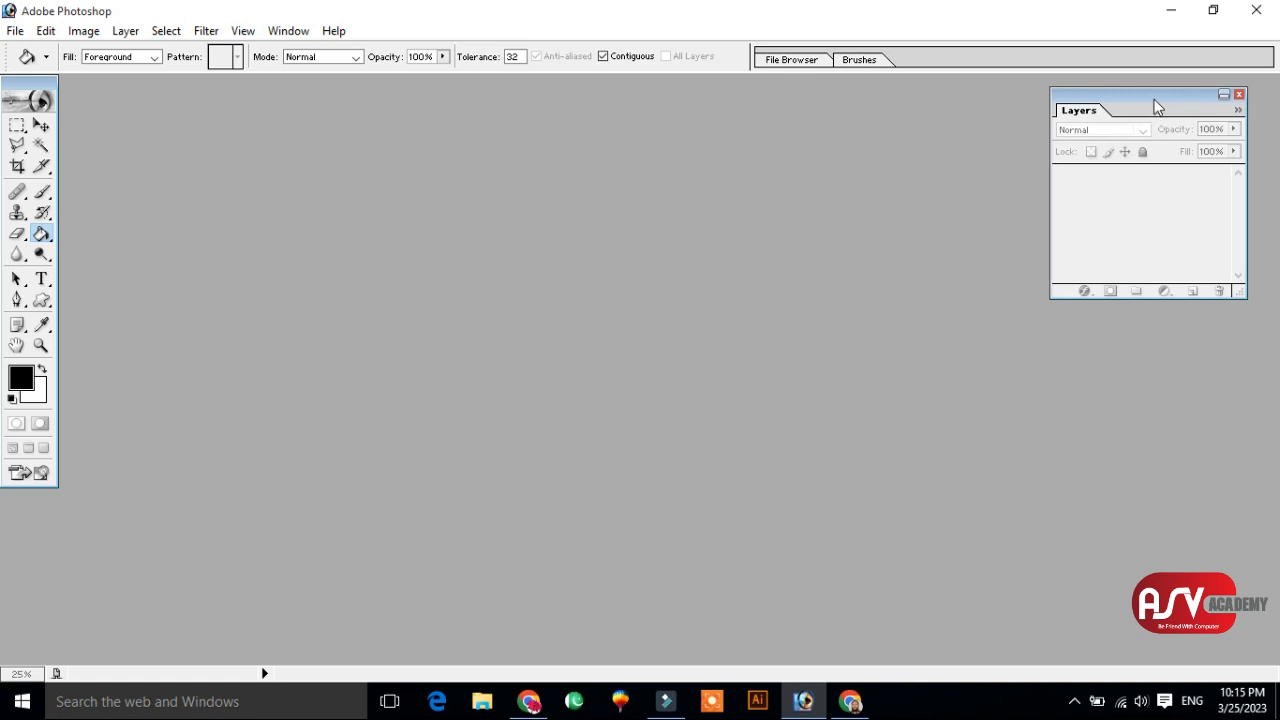
- Reposition the Layers palette and enlarge it in both height and width
{"action": "left_click_drag", "start_coordinate": [1157, 107], "coordinate": [1157, 158]}
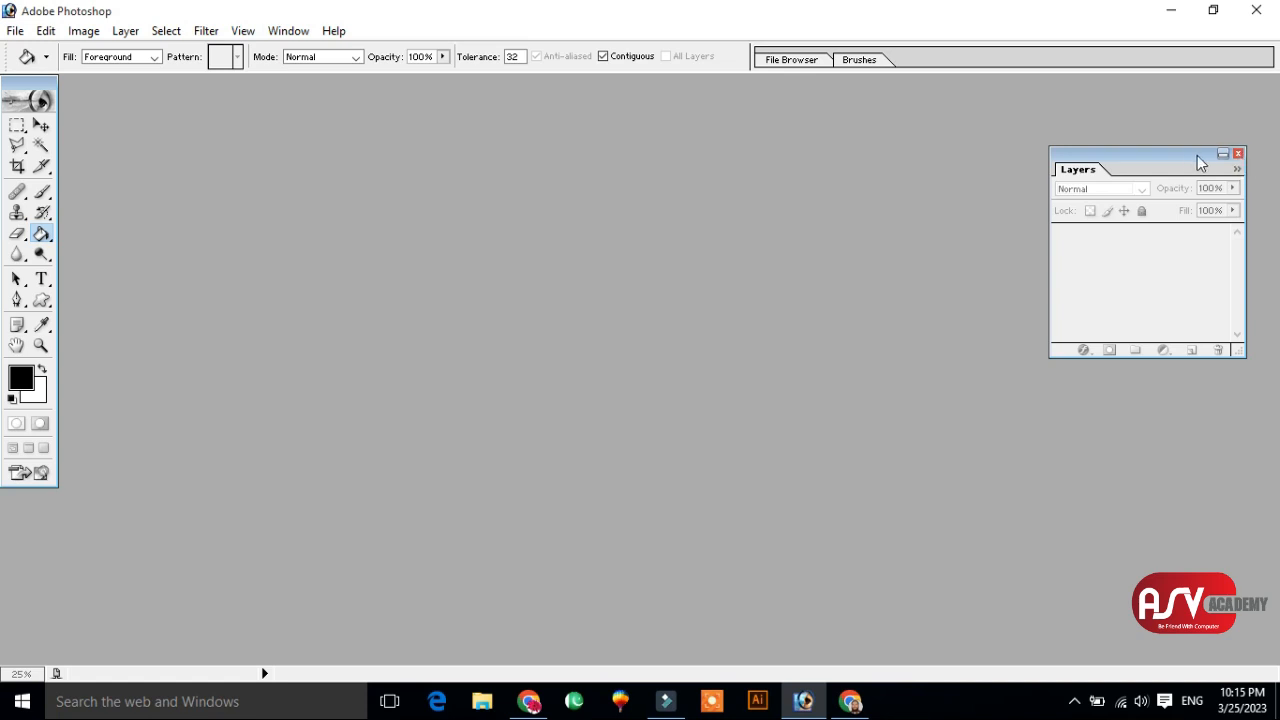
{"action": "left_click_drag", "start_coordinate": [1180, 148], "coordinate": [1181, 105]}
{"action": "left_click_drag", "start_coordinate": [1130, 304], "coordinate": [1170, 572]}
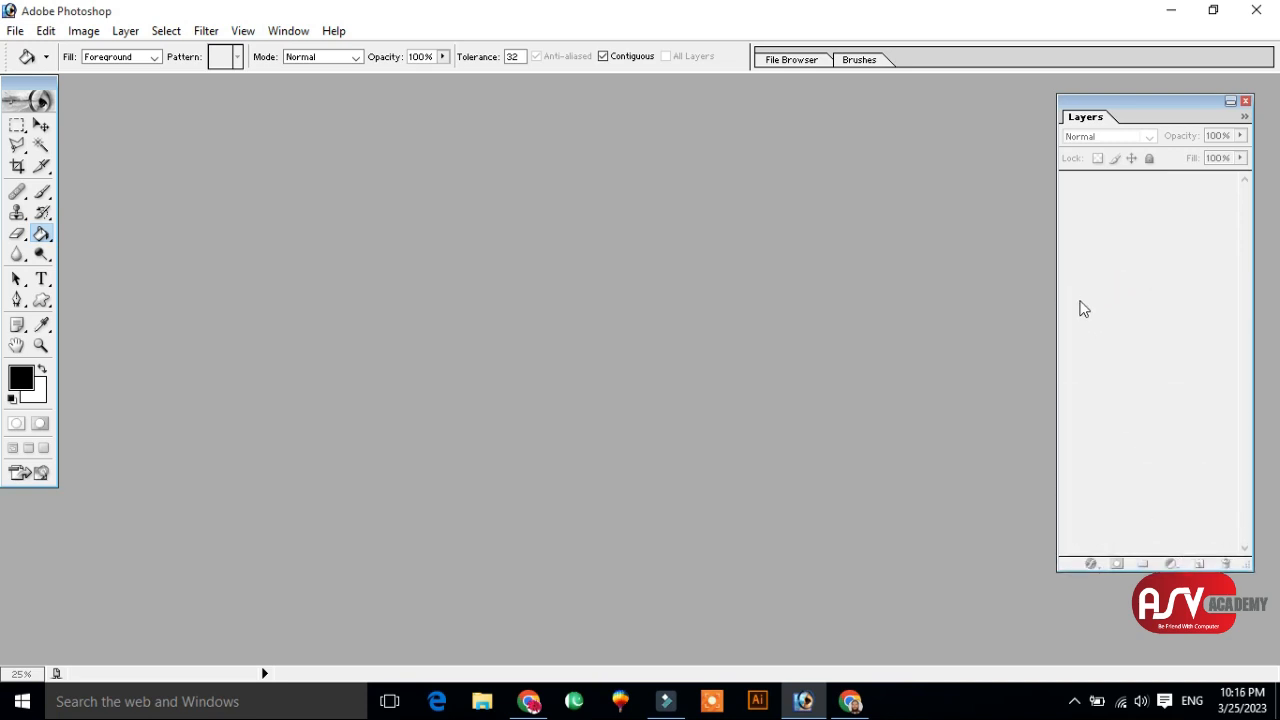
{"action": "left_click_drag", "start_coordinate": [1059, 262], "coordinate": [958, 273]}
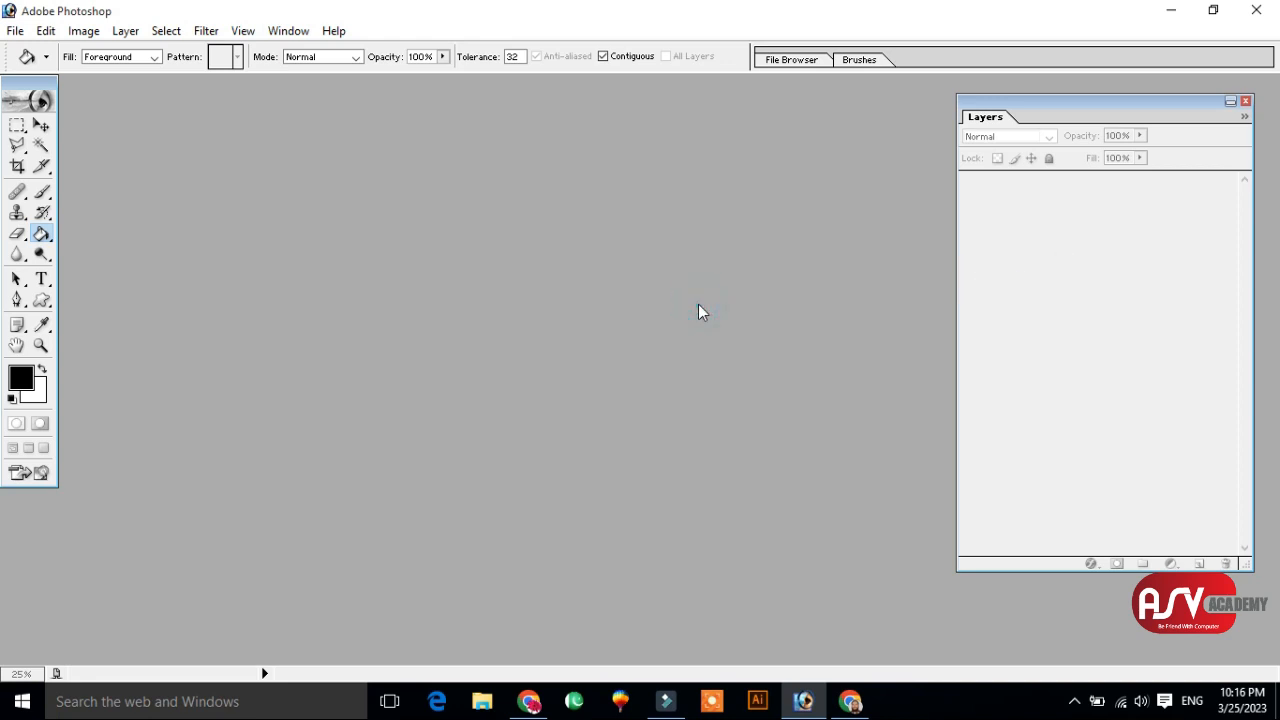
- Create a white 5 x 7 inch RGB document at 300 pixels/inch and maximize its window
{"action": "key", "text": "ctrl+n"}
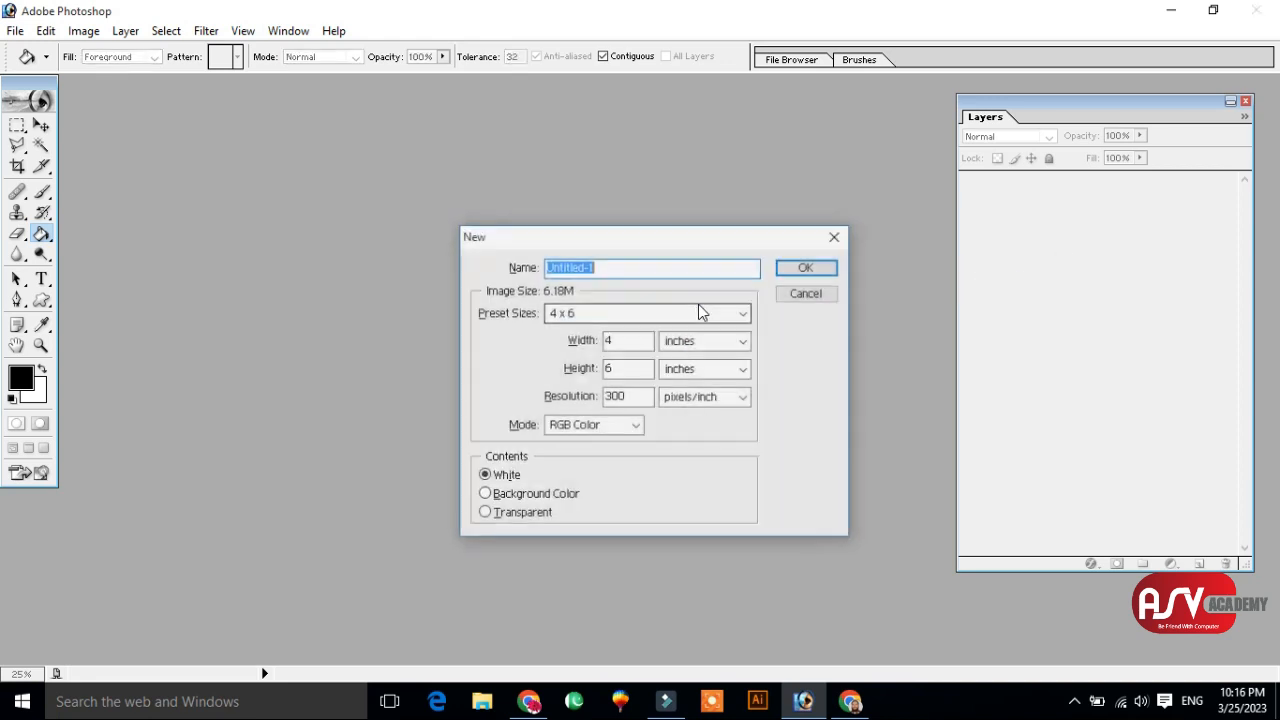
{"action": "left_click", "coordinate": [697, 313]}
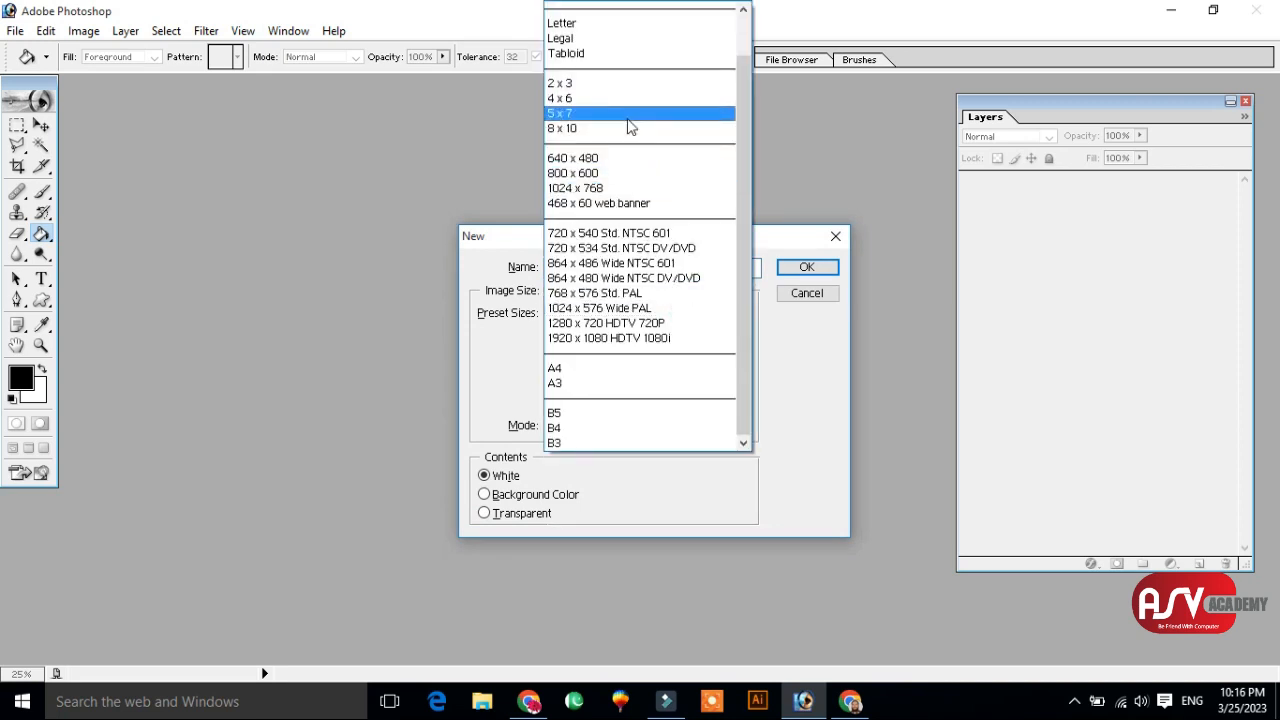
{"action": "left_click", "coordinate": [601, 117]}
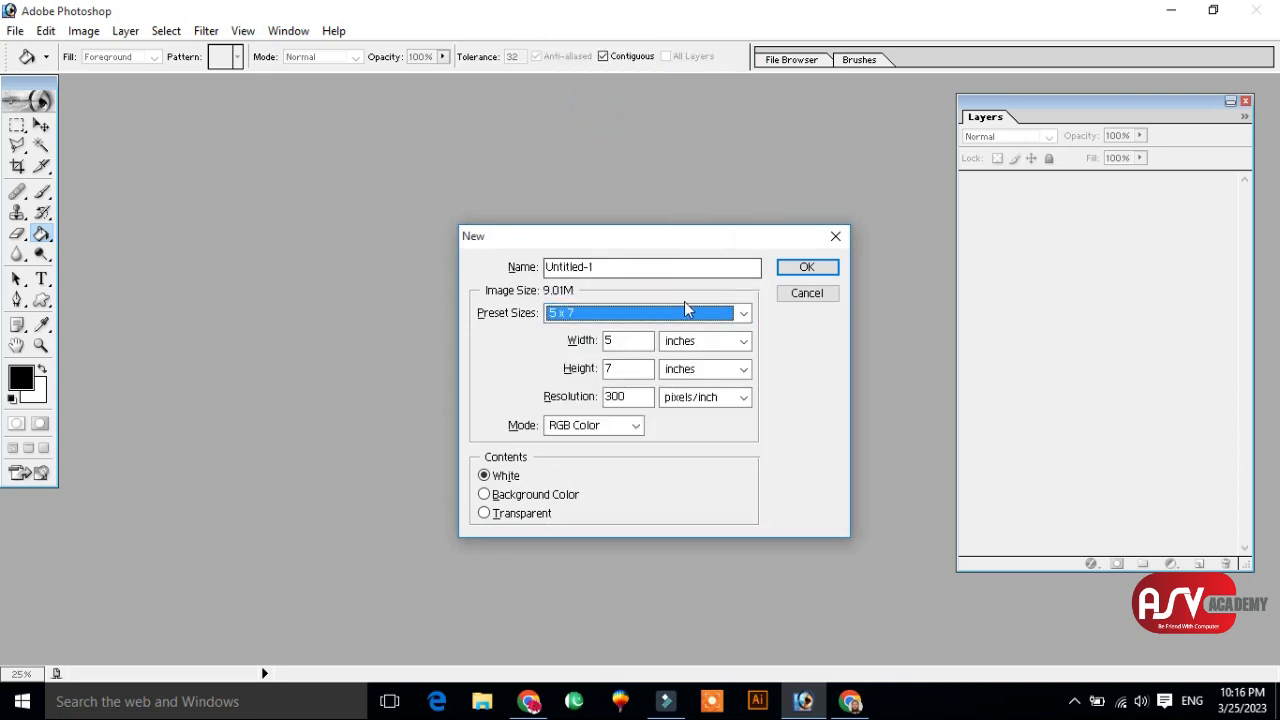
{"action": "left_click", "coordinate": [635, 425]}
{"action": "left_click", "coordinate": [635, 425]}
{"action": "left_click", "coordinate": [799, 266]}
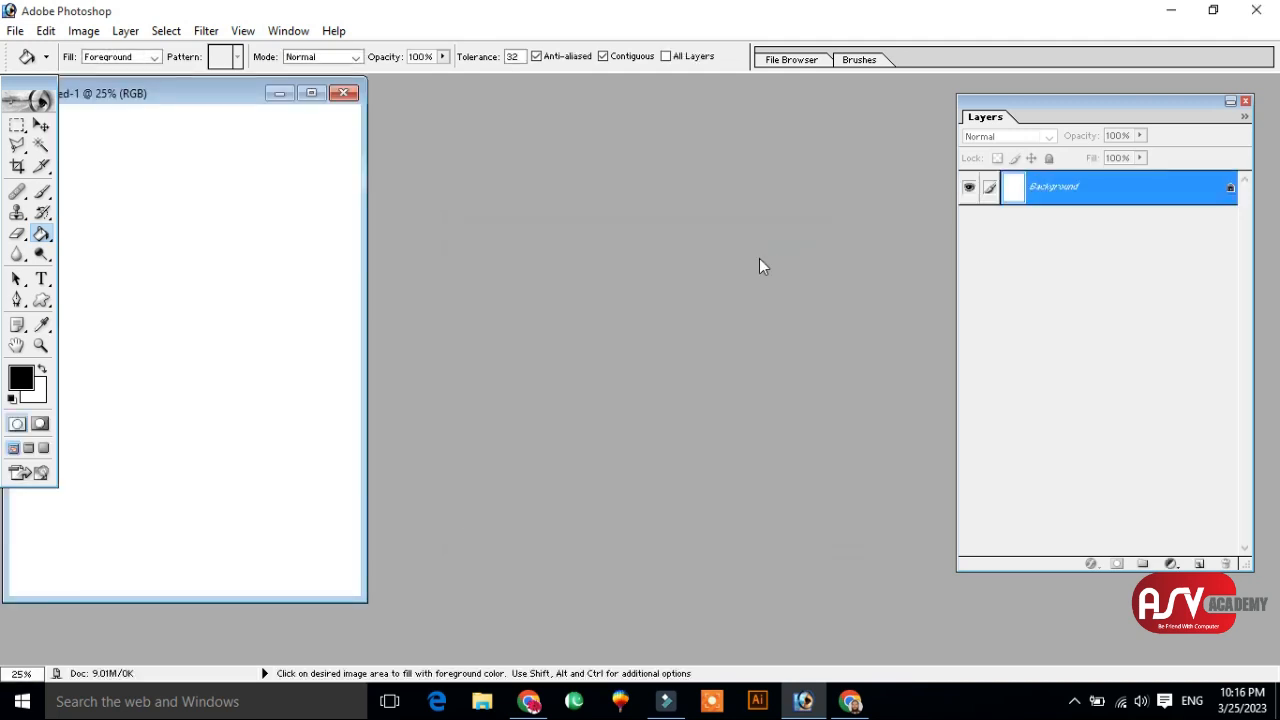
{"action": "left_click_drag", "start_coordinate": [220, 103], "coordinate": [505, 120]}
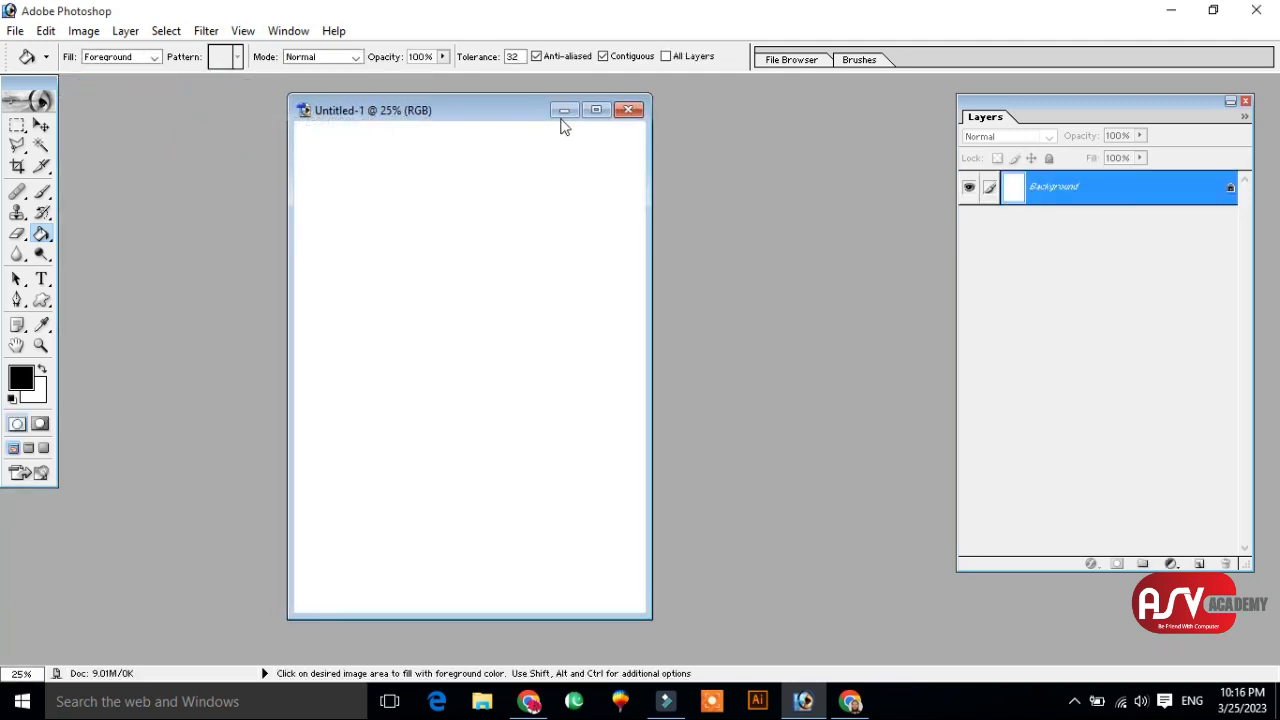
{"action": "left_click", "coordinate": [597, 111]}
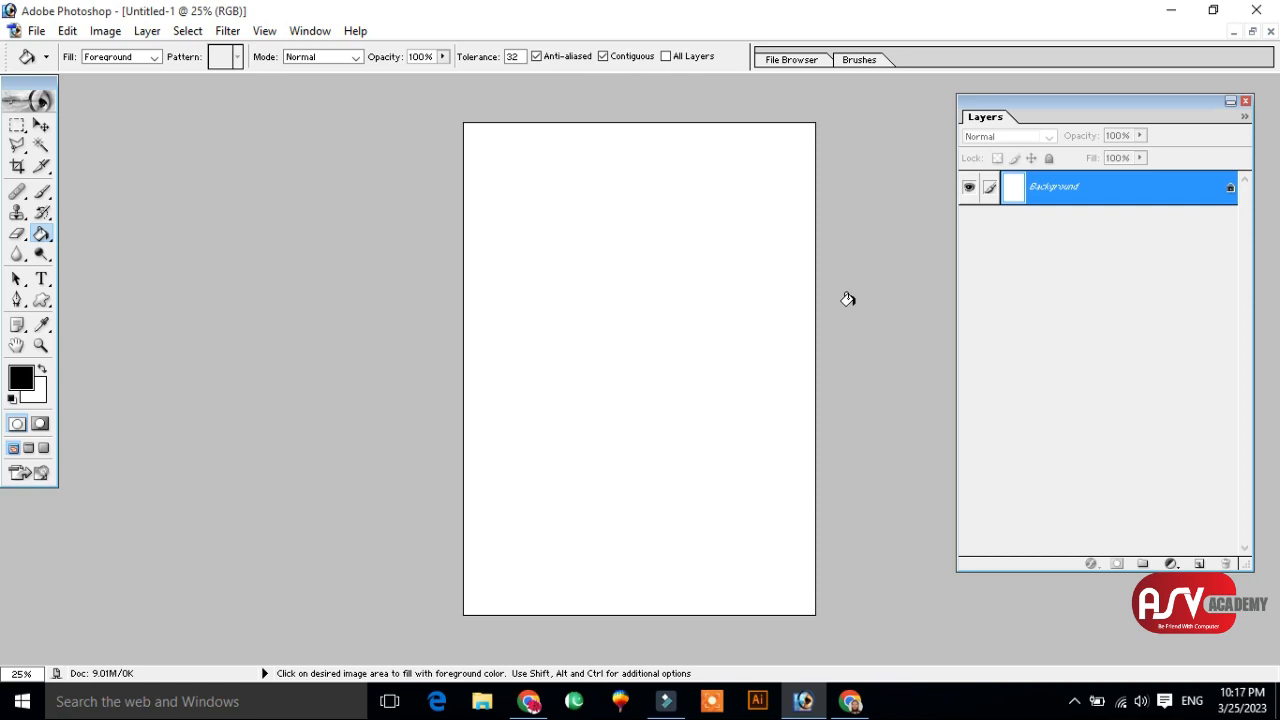
- Choose the Paint Bucket tool and set the foreground color to pure red, FF0000
{"action": "left_click", "coordinate": [44, 238]}
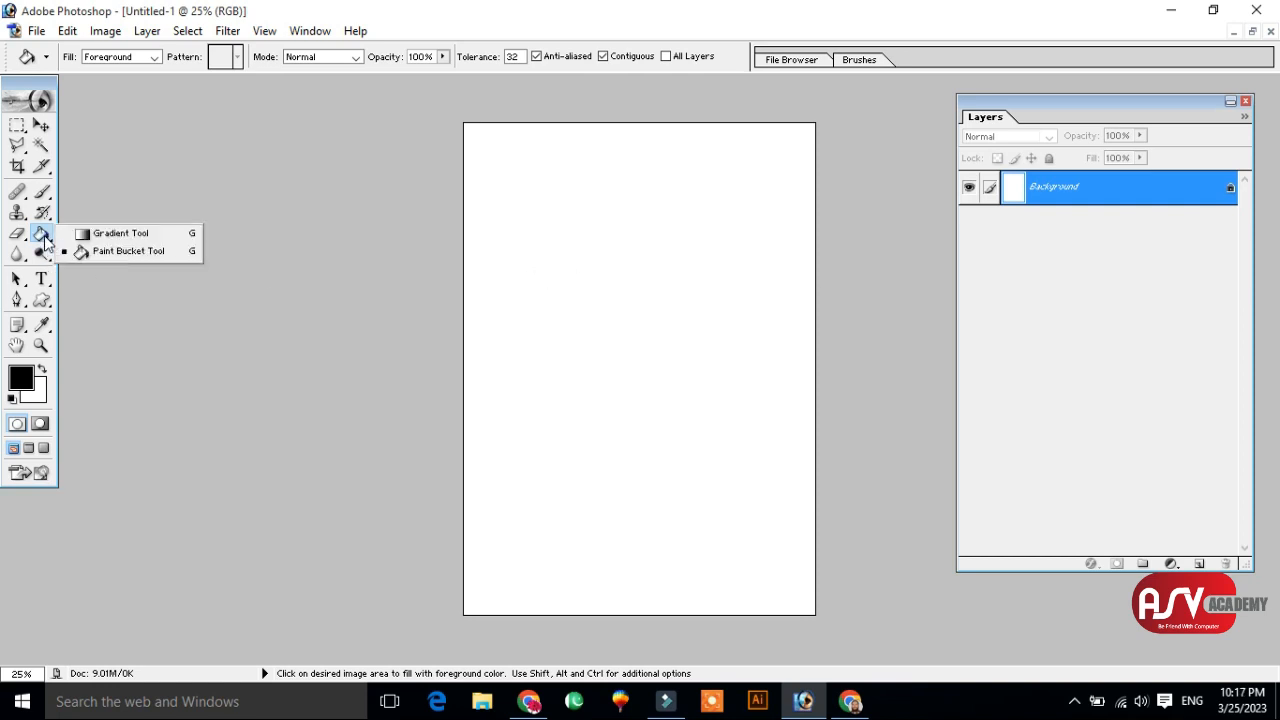
{"action": "left_click", "coordinate": [101, 252]}
{"action": "left_click", "coordinate": [21, 381]}
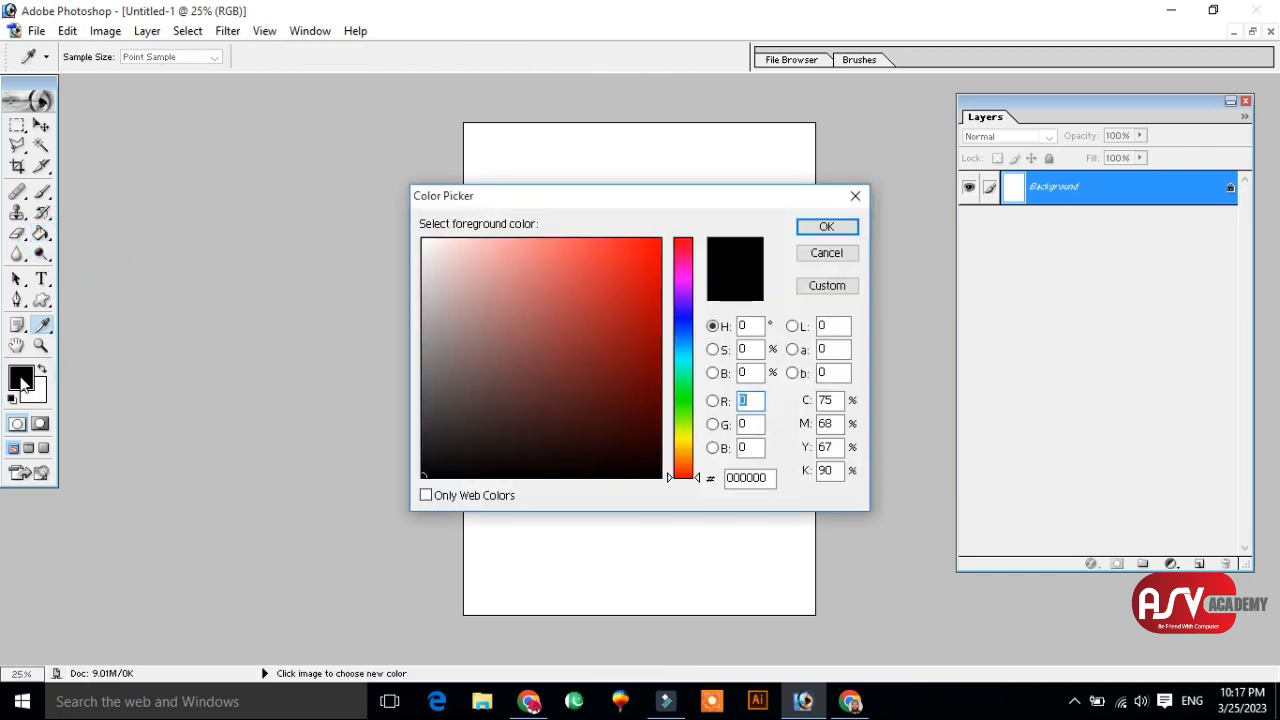
{"action": "mouse_move", "coordinate": [655, 245]}
{"action": "left_mouse_down"}
{"action": "mouse_move", "coordinate": [651, 263]}
{"action": "mouse_move", "coordinate": [704, 211]}
{"action": "left_mouse_up"}
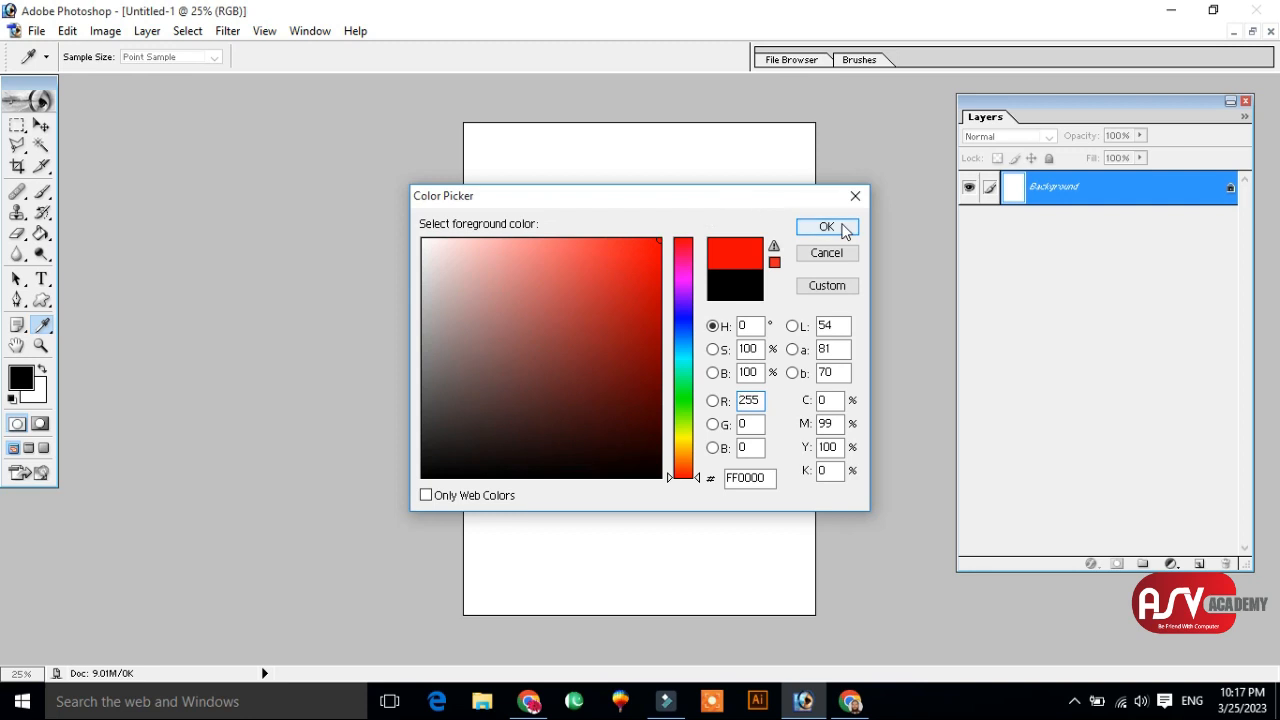
{"action": "left_click", "coordinate": [843, 228]}
- Try a red Paint Bucket fill on the locked Background layer, undo it, and dismiss the layer conversion dialog
{"action": "left_click", "coordinate": [51, 248]}
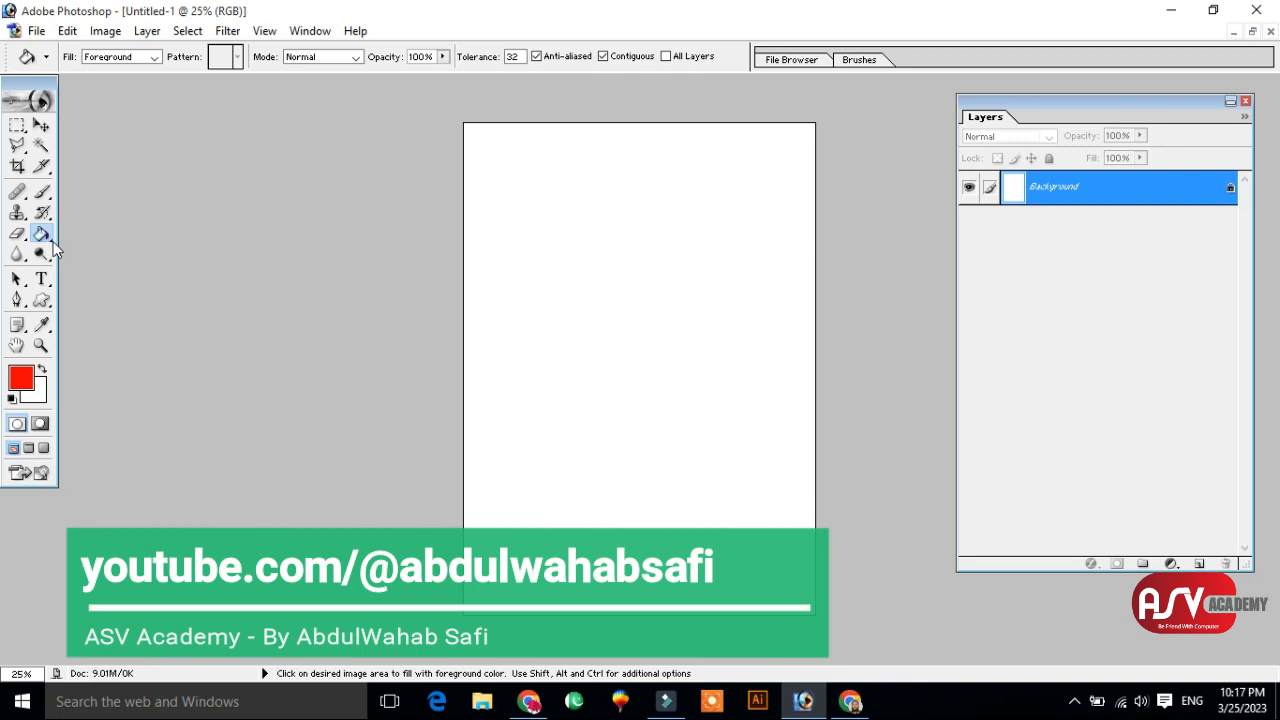
{"action": "left_click", "coordinate": [51, 240]}
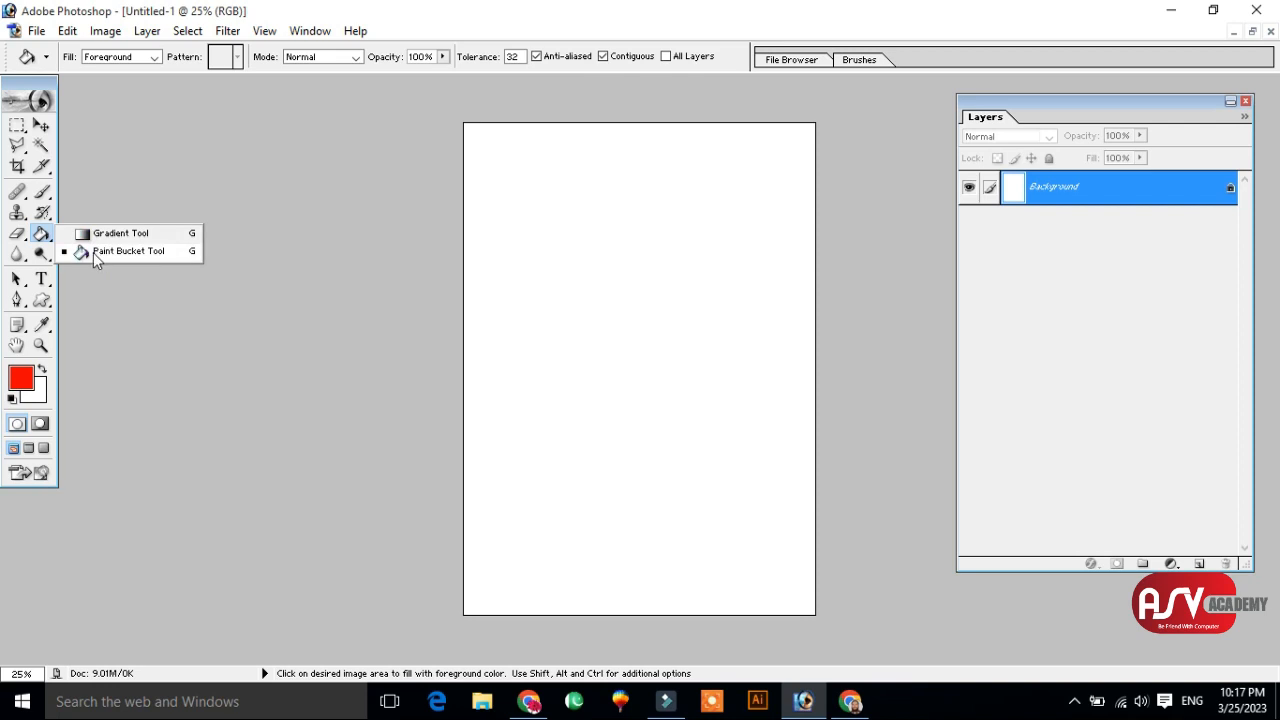
{"action": "left_click", "coordinate": [96, 254]}
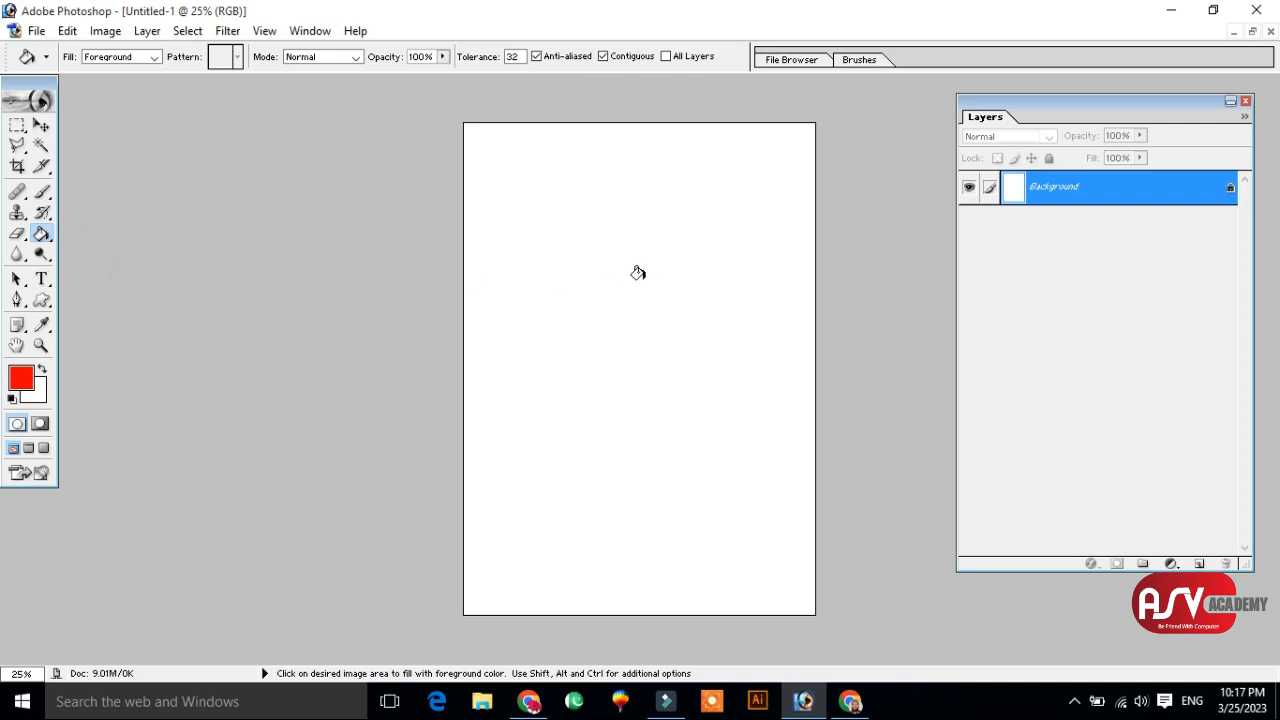
{"action": "left_click", "coordinate": [568, 215]}
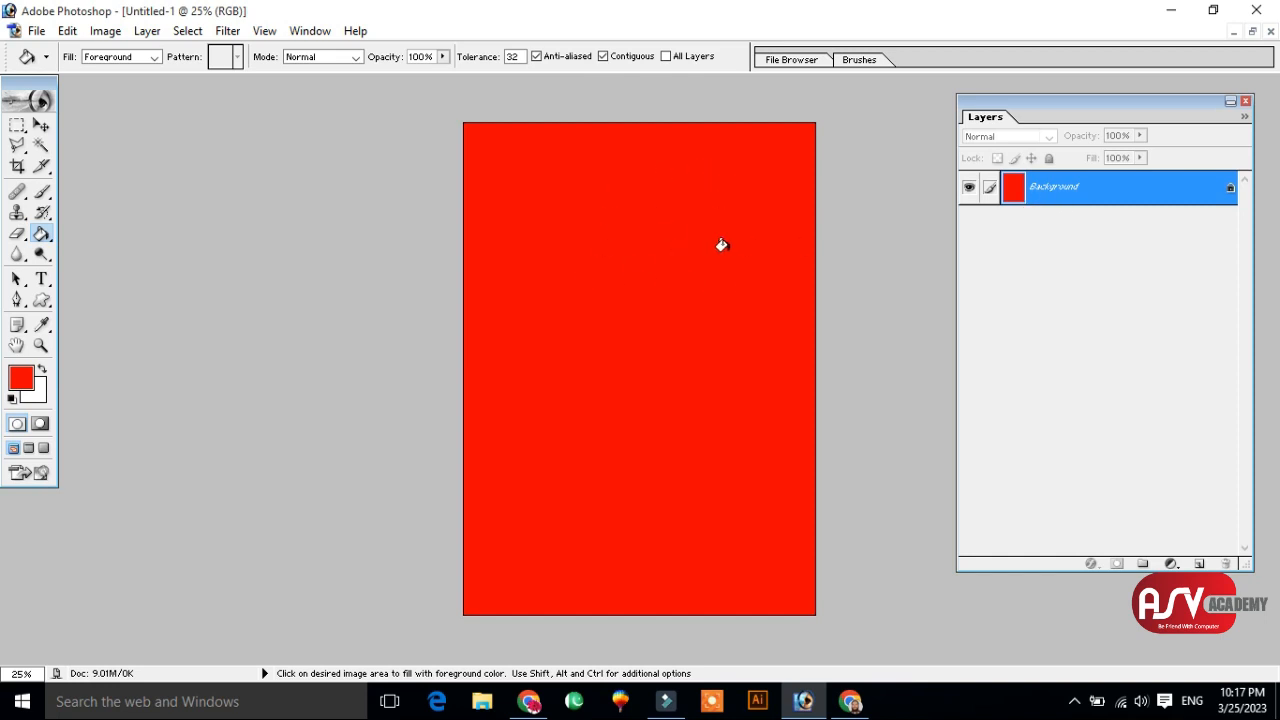
{"action": "key", "text": "ctrl+z"}
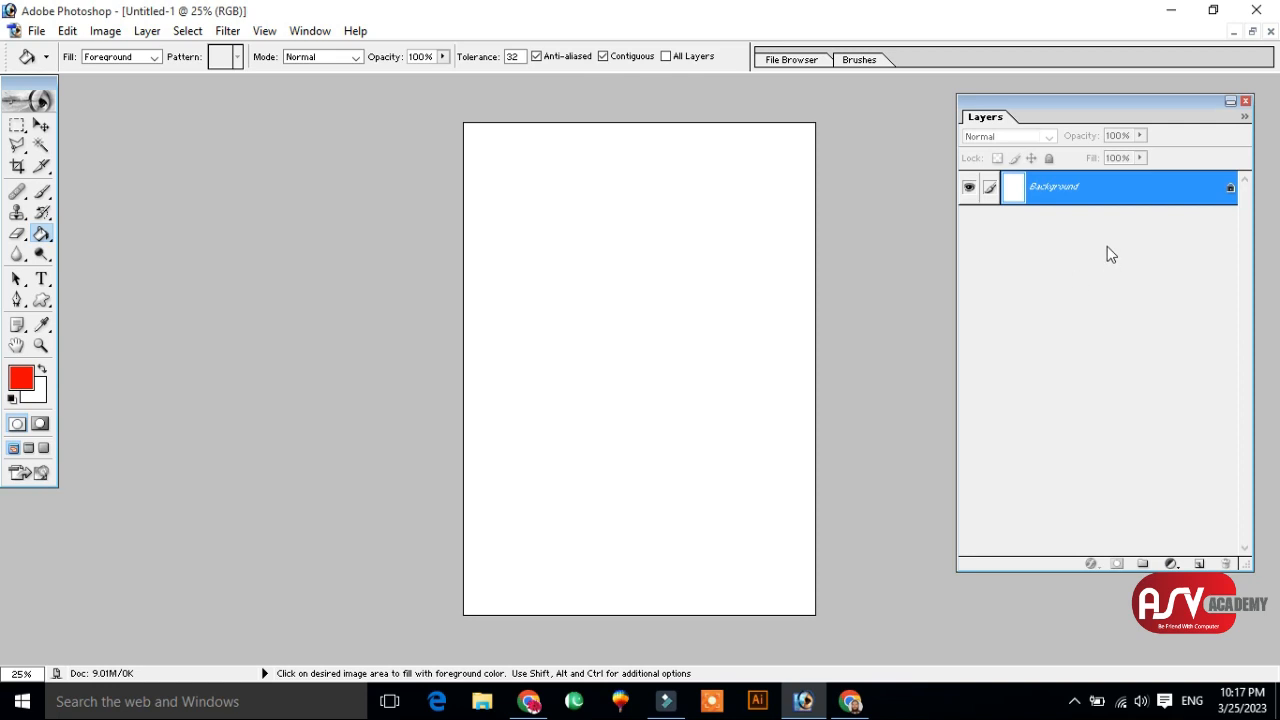
{"action": "double_click", "coordinate": [1231, 193]}
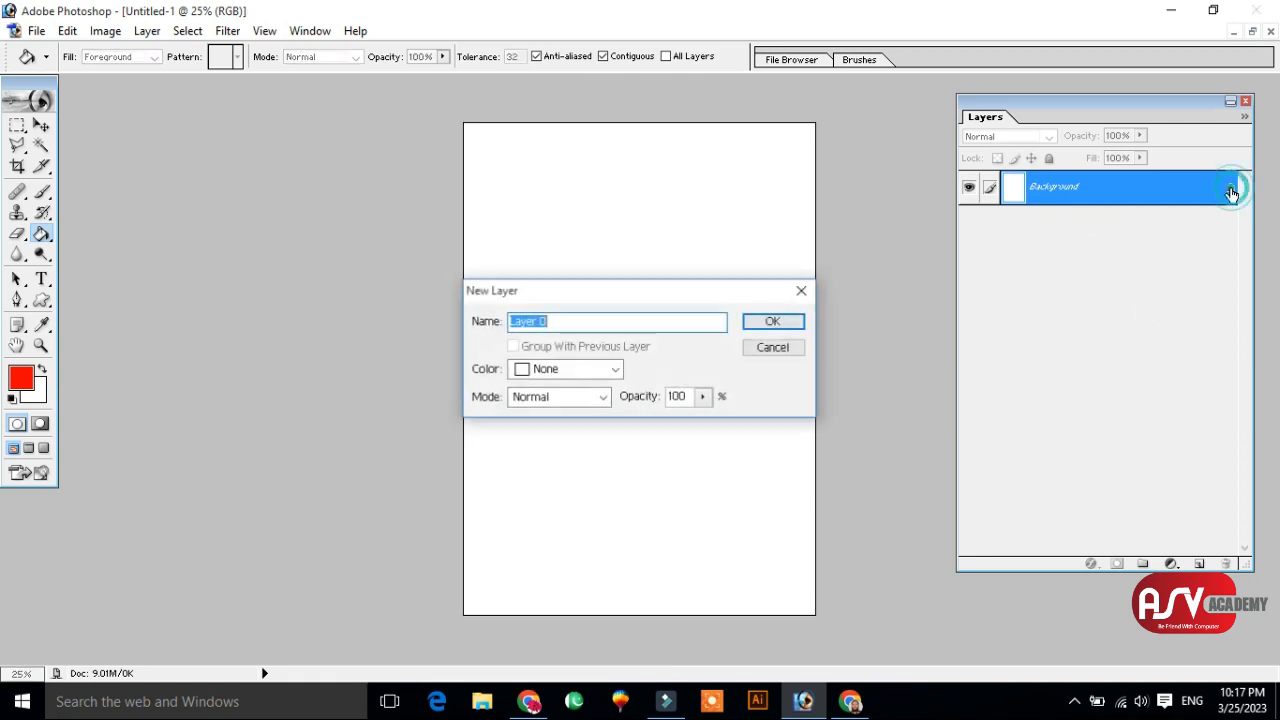
{"action": "left_click", "coordinate": [801, 291]}
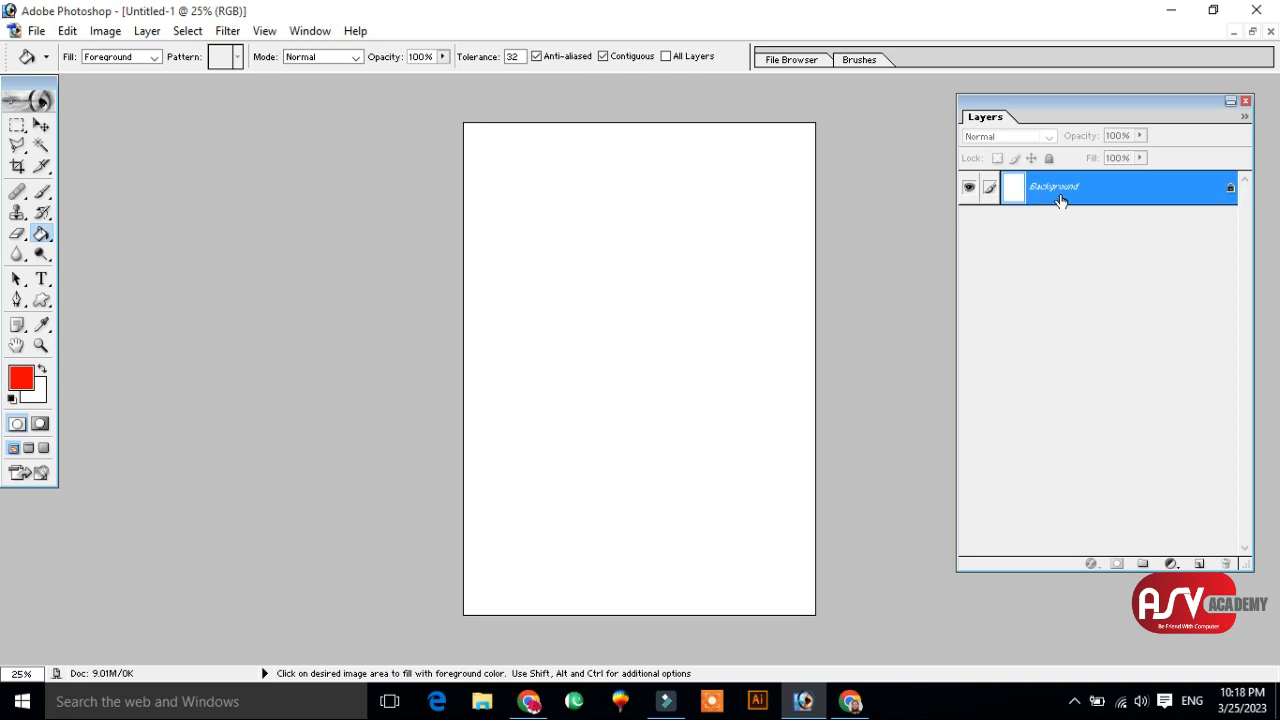
- Add a new empty layer and convert the locked Background into a regular layer named Layer 0
{"action": "left_click", "coordinate": [1200, 564]}
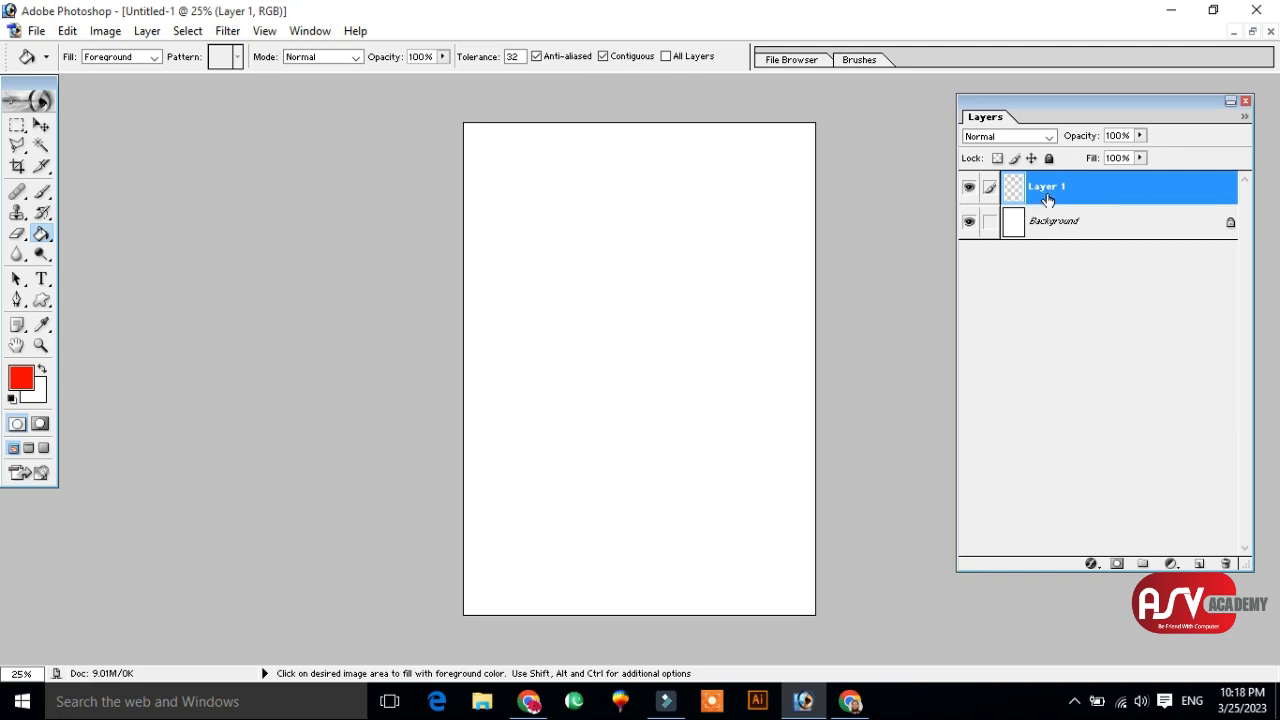
{"action": "double_click", "coordinate": [1230, 224]}
{"action": "left_click", "coordinate": [788, 325]}
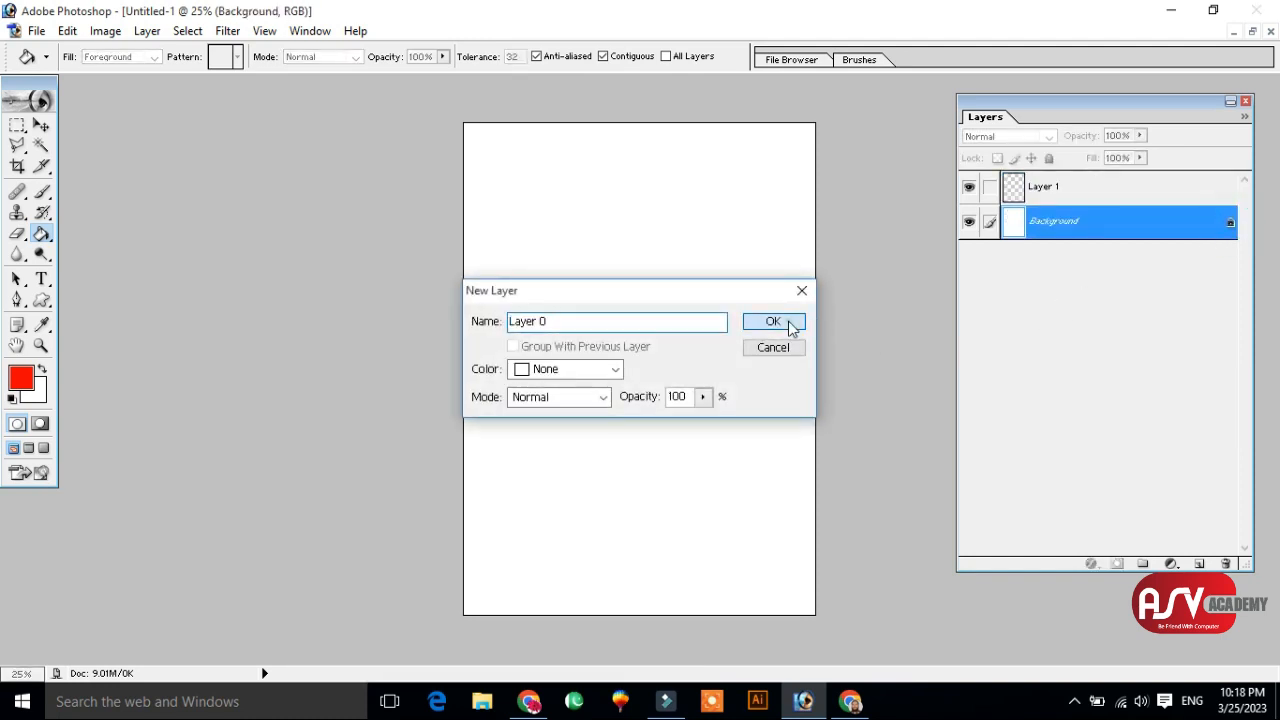
- Fill the empty Layer 1 with the red foreground color and keep that layer active
{"action": "left_click", "coordinate": [1135, 195]}
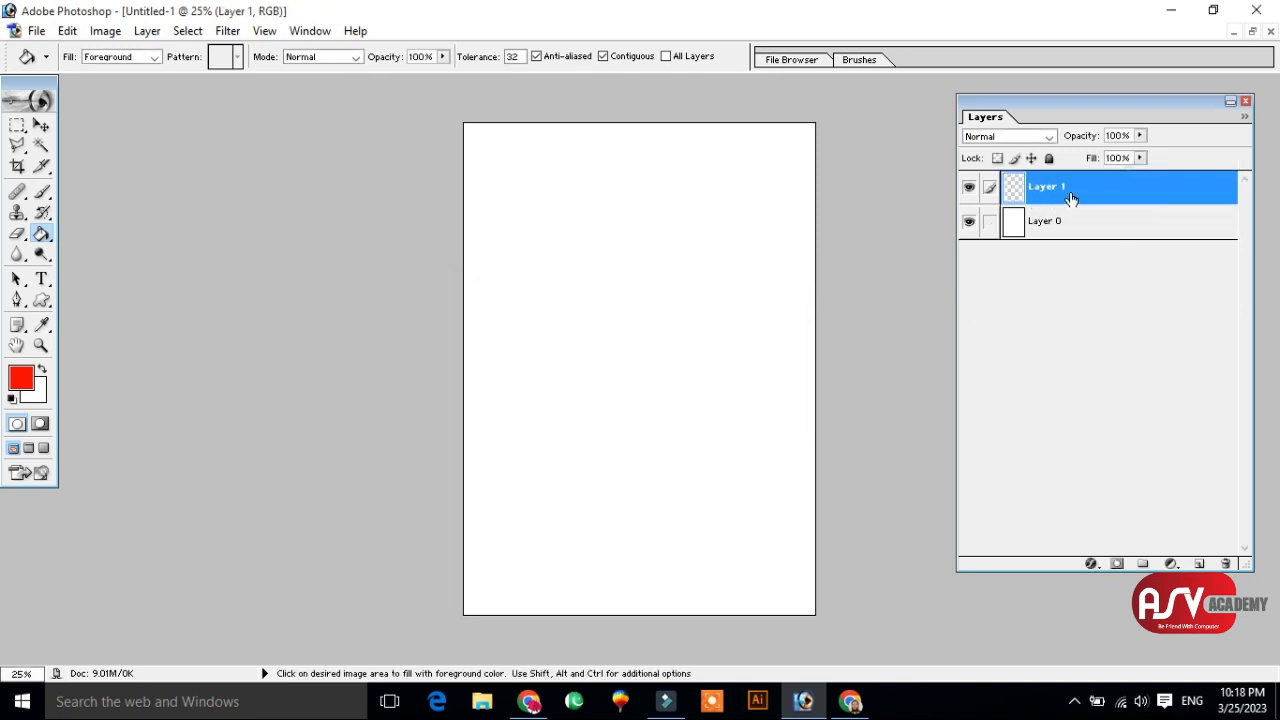
{"action": "left_click", "coordinate": [564, 238]}
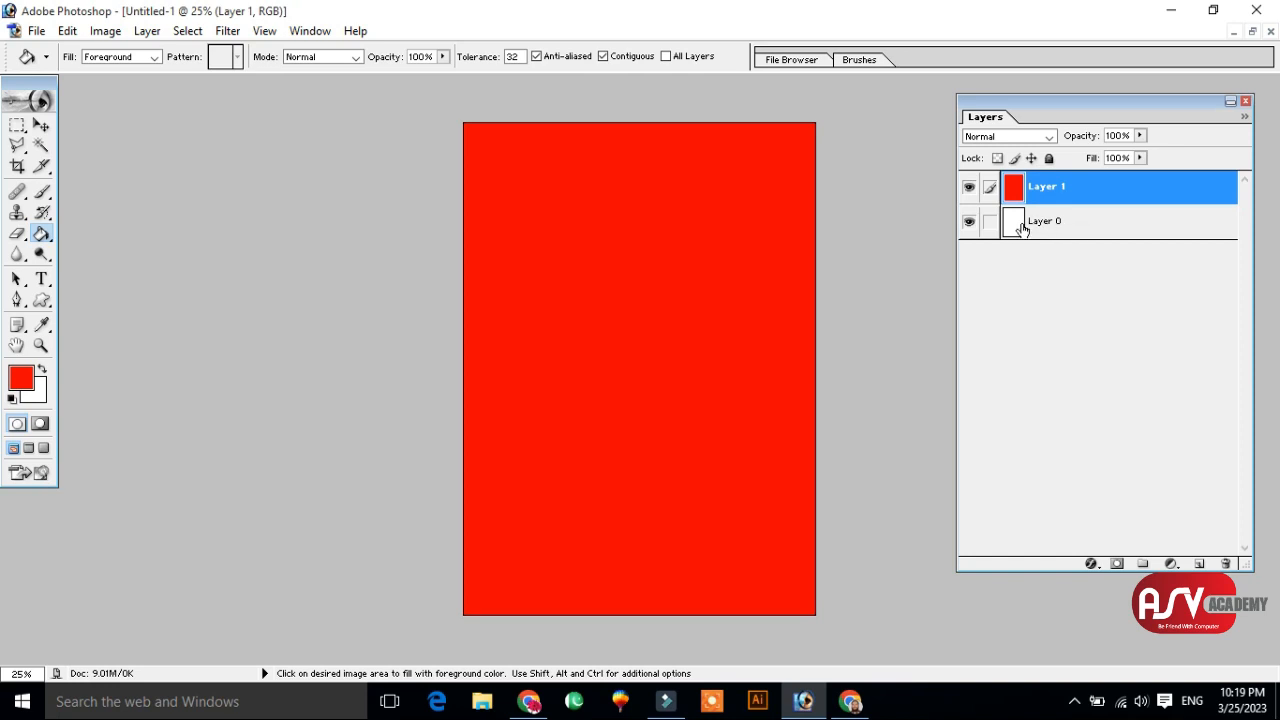
{"action": "left_click", "coordinate": [1040, 228]}
{"action": "left_click", "coordinate": [1062, 192]}
- Move the red Layer 1 up and to the right with the Move tool, exposing part of the white layer
{"action": "left_click", "coordinate": [40, 124]}
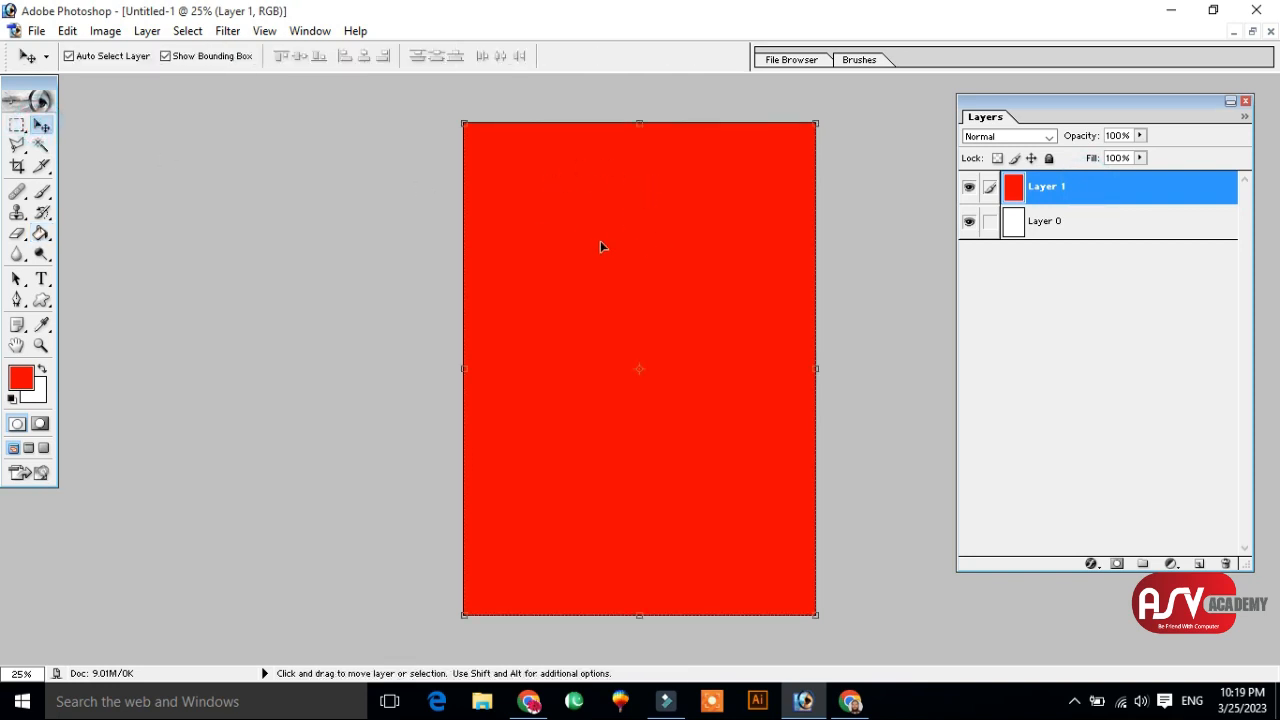
{"action": "left_click_drag", "start_coordinate": [594, 217], "coordinate": [722, 158]}
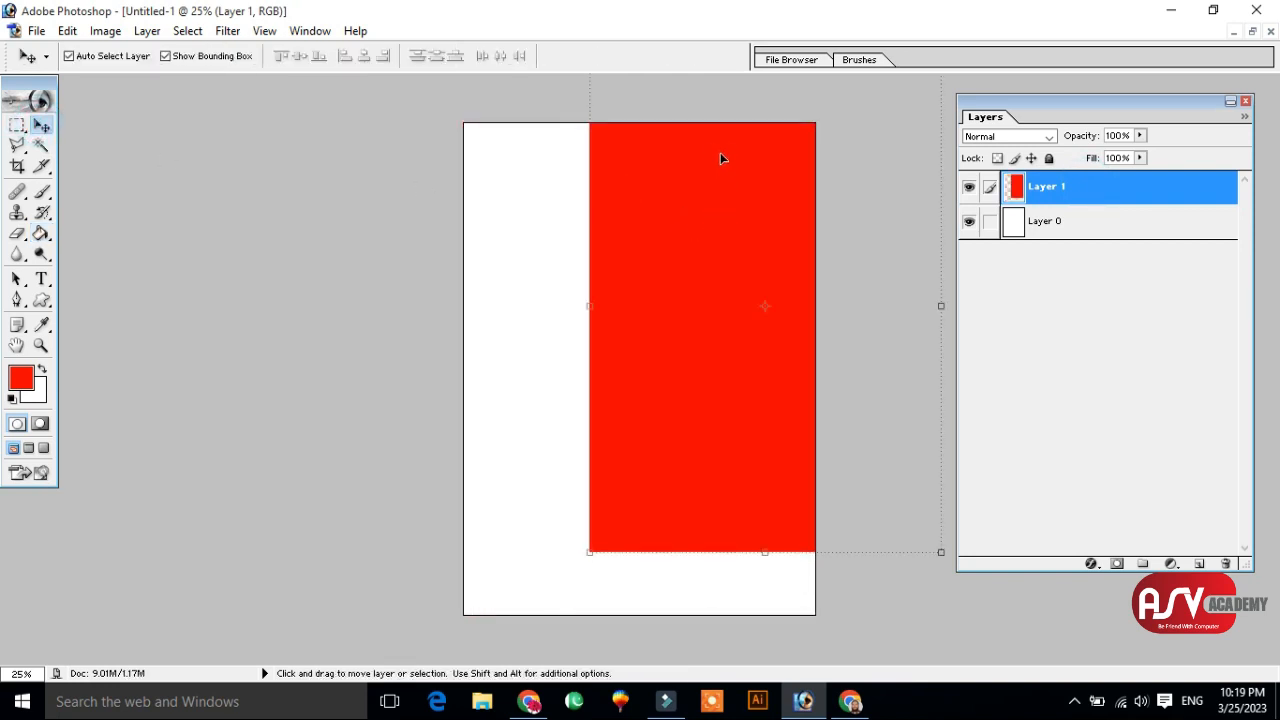
{"action": "left_click_drag", "start_coordinate": [689, 383], "coordinate": [686, 266]}
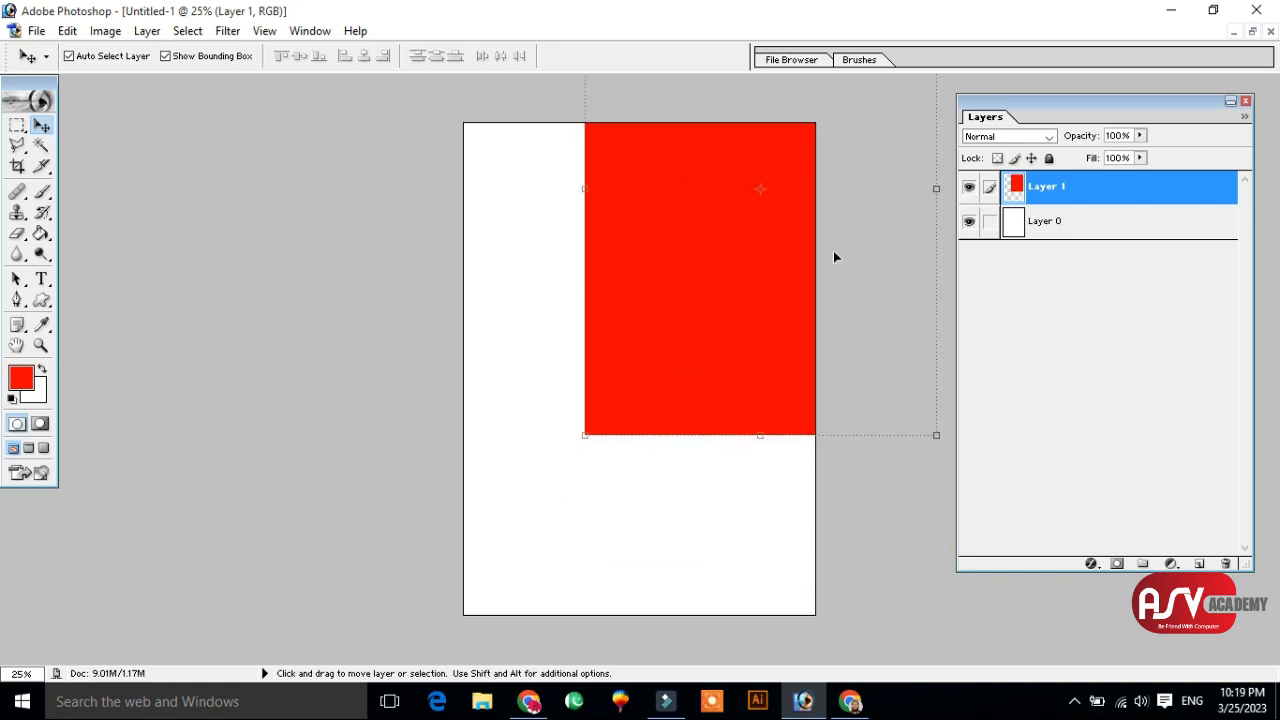
- Move the white Layer 0 down and back up, and realign the red Layer 1 with the full canvas
{"action": "left_click", "coordinate": [1094, 224]}
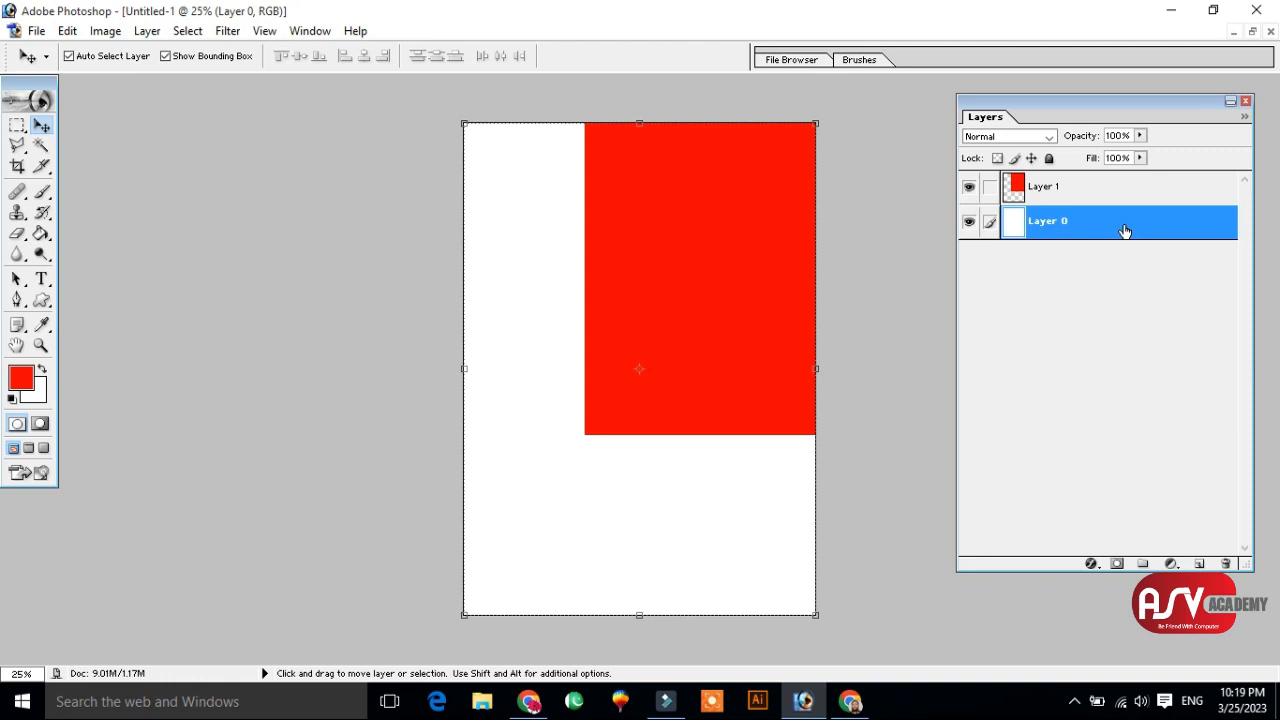
{"action": "left_click_drag", "start_coordinate": [531, 204], "coordinate": [520, 349]}
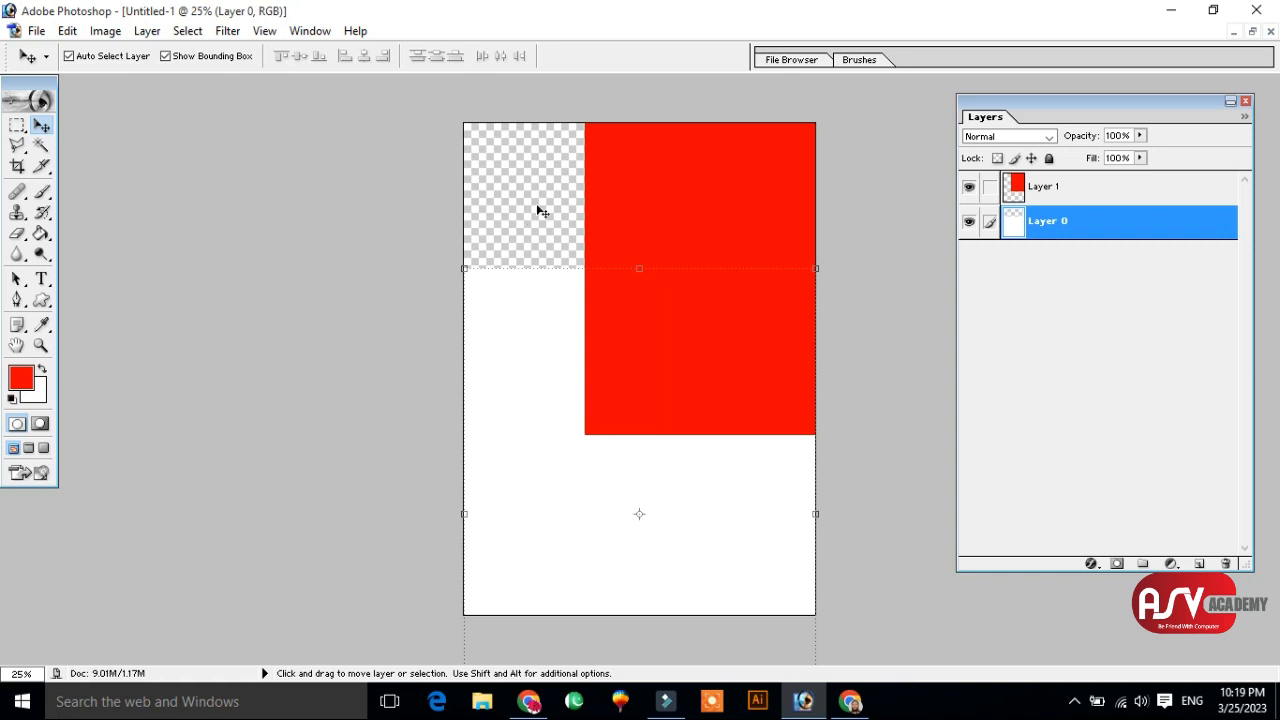
{"action": "left_click_drag", "start_coordinate": [527, 330], "coordinate": [523, 183]}
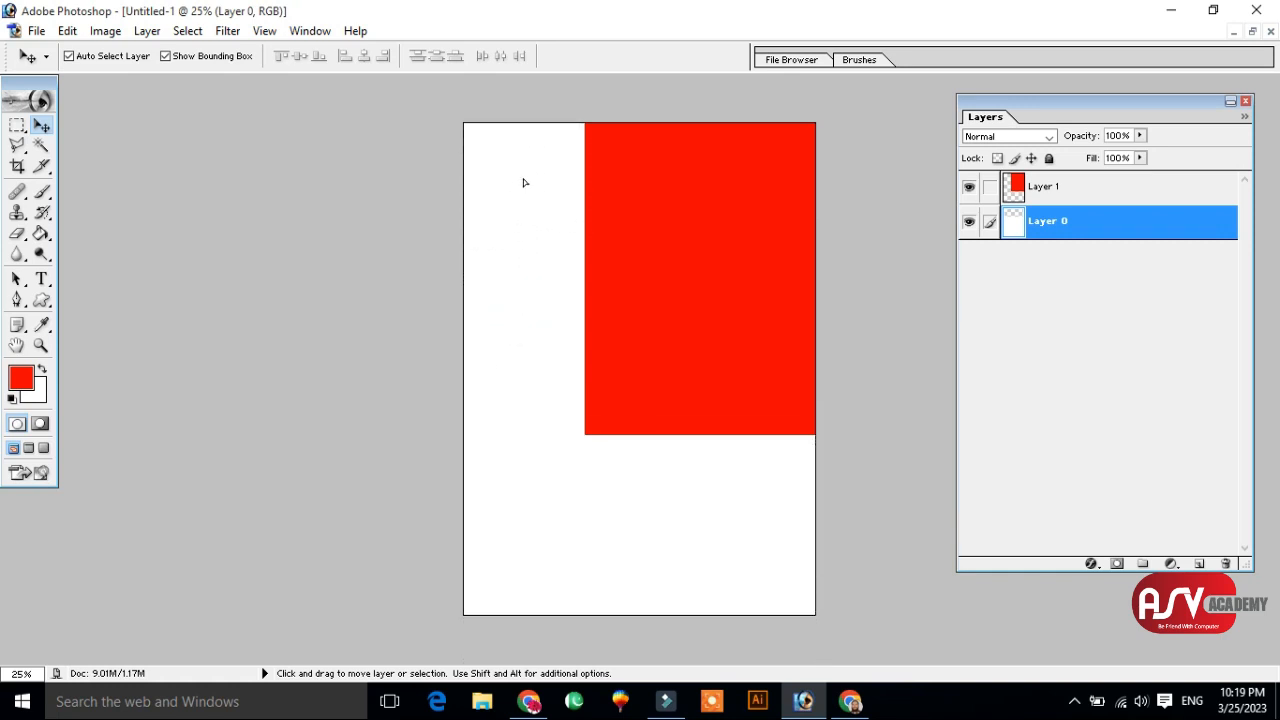
{"action": "left_click_drag", "start_coordinate": [633, 245], "coordinate": [523, 409]}
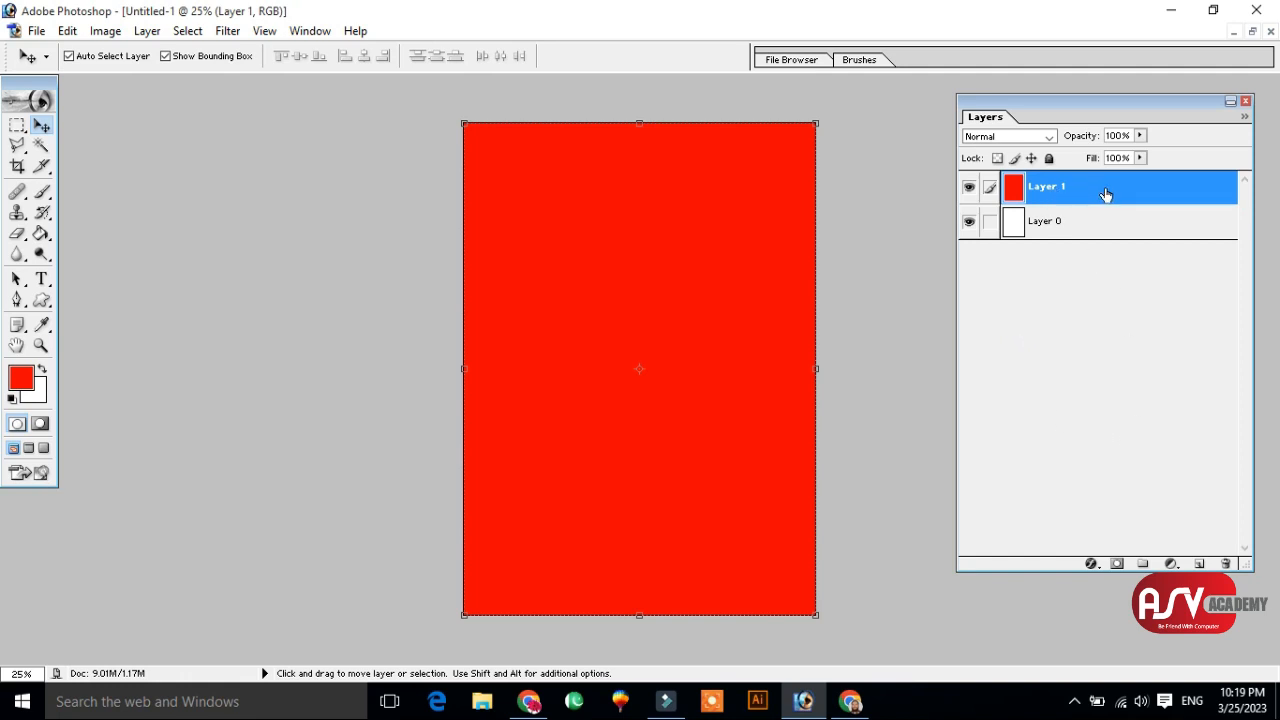
- Choose the Brush tool and set the foreground color to yellow, FFF600
{"action": "left_click", "coordinate": [42, 192]}
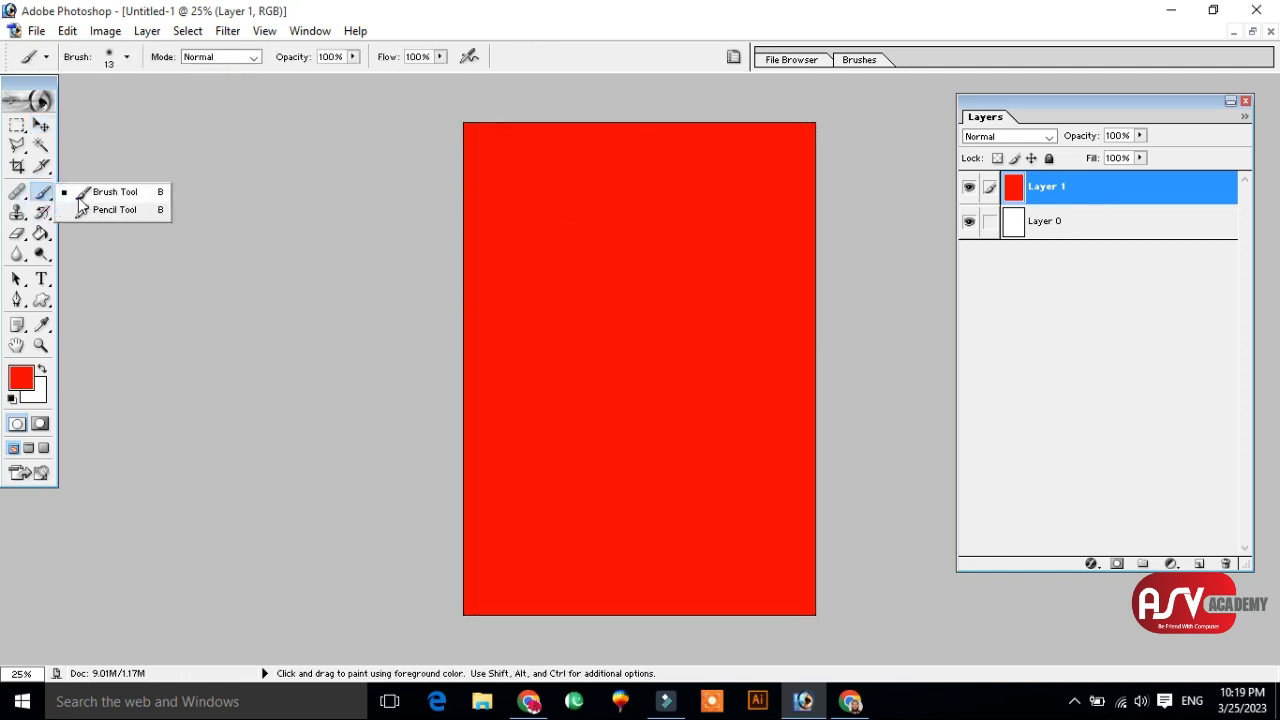
{"action": "left_click", "coordinate": [81, 193]}
{"action": "left_click", "coordinate": [524, 227]}
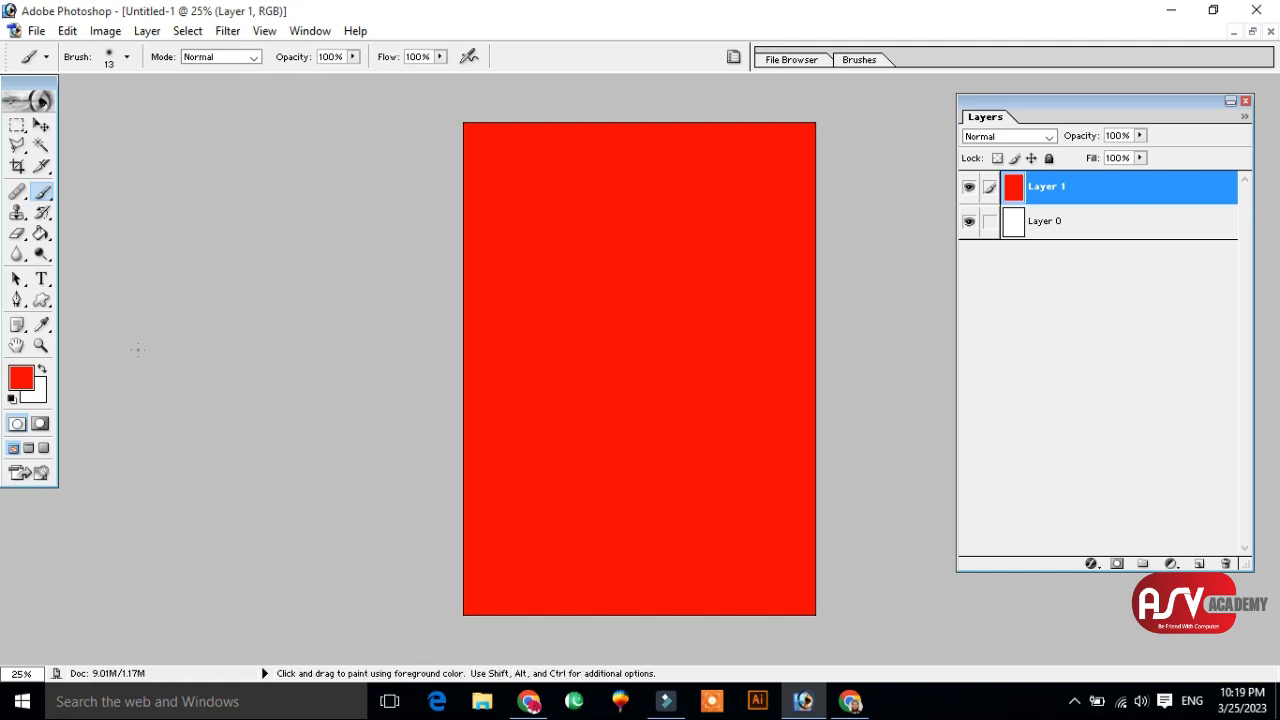
{"action": "left_click", "coordinate": [22, 378]}
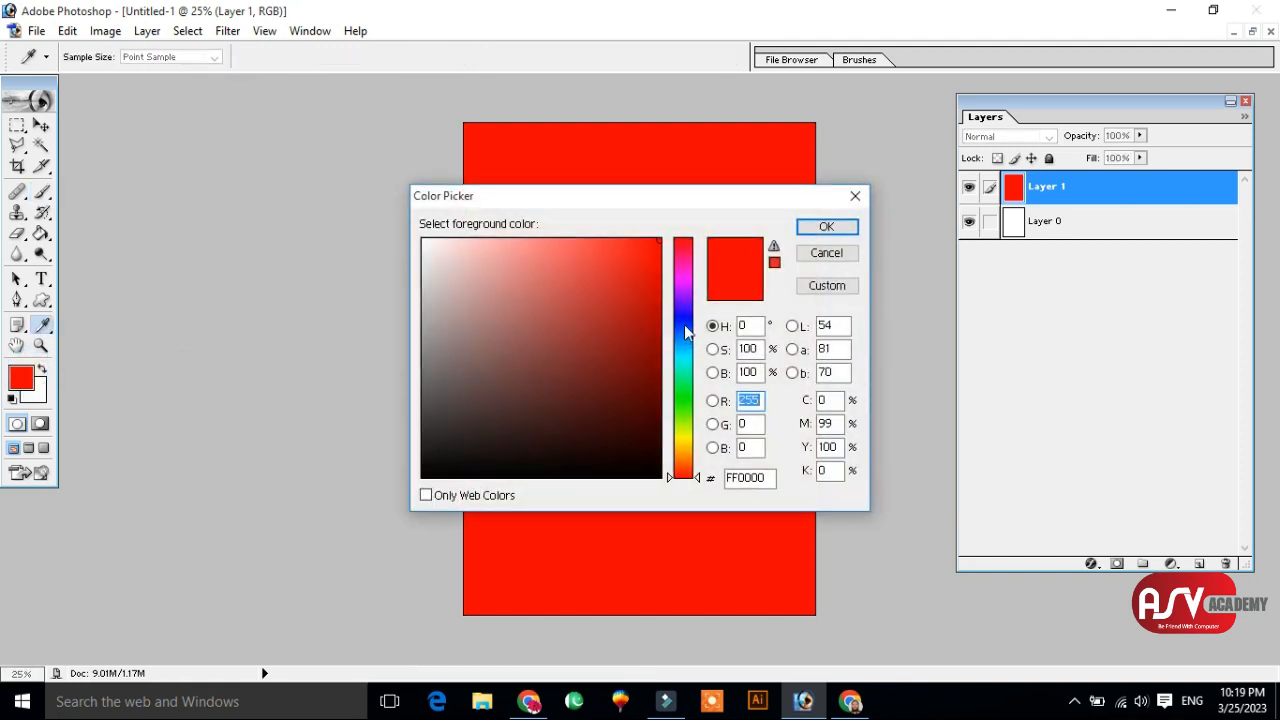
{"action": "left_click", "coordinate": [684, 324]}
{"action": "left_click", "coordinate": [683, 441]}
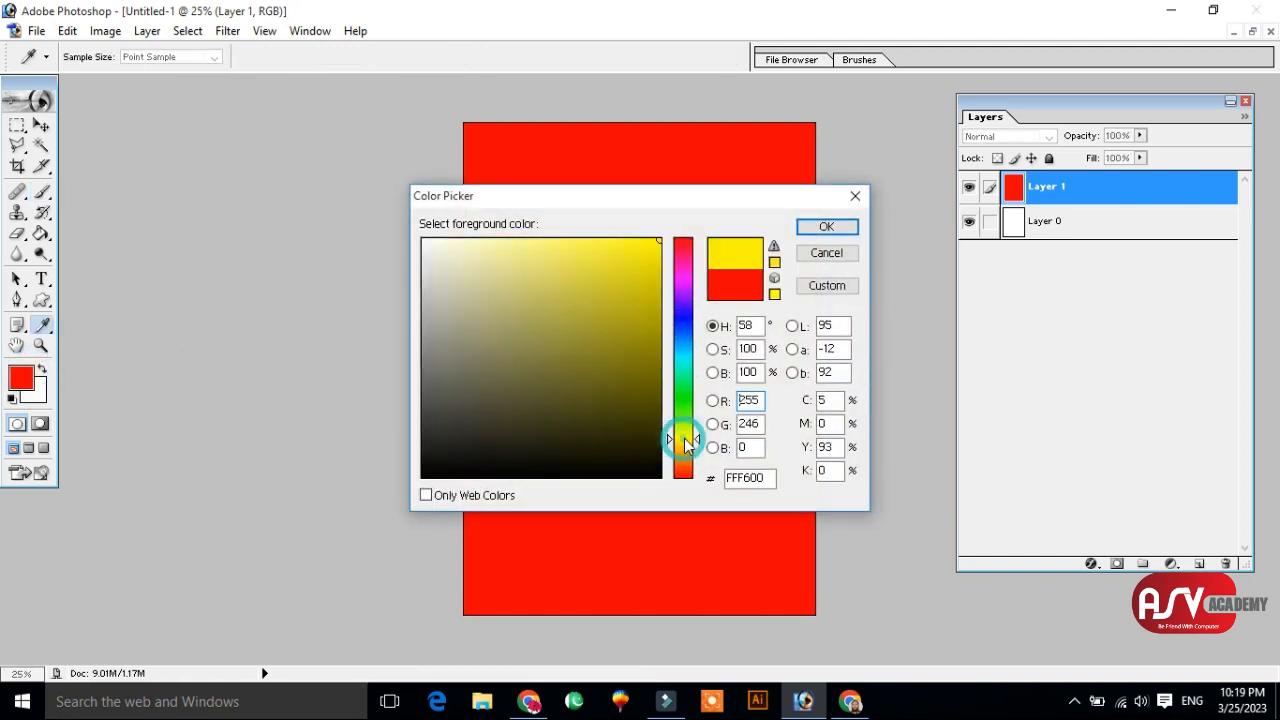
{"action": "left_click", "coordinate": [834, 228]}
- Set the brush diameter to 106 and paint a soft yellow zigzag down the red Layer 1
{"action": "right_click", "coordinate": [640, 226]}
{"action": "left_click", "coordinate": [752, 263]}
{"action": "mouse_move", "coordinate": [541, 179]}
{"action": "left_mouse_down"}
{"action": "mouse_move", "coordinate": [612, 167]}
{"action": "mouse_move", "coordinate": [542, 230]}
{"action": "mouse_move", "coordinate": [648, 235]}
{"action": "mouse_move", "coordinate": [565, 288]}
{"action": "mouse_move", "coordinate": [680, 299]}
{"action": "mouse_move", "coordinate": [597, 366]}
{"action": "mouse_move", "coordinate": [597, 426]}
{"action": "mouse_move", "coordinate": [689, 498]}
{"action": "mouse_move", "coordinate": [710, 562]}
{"action": "left_mouse_up"}
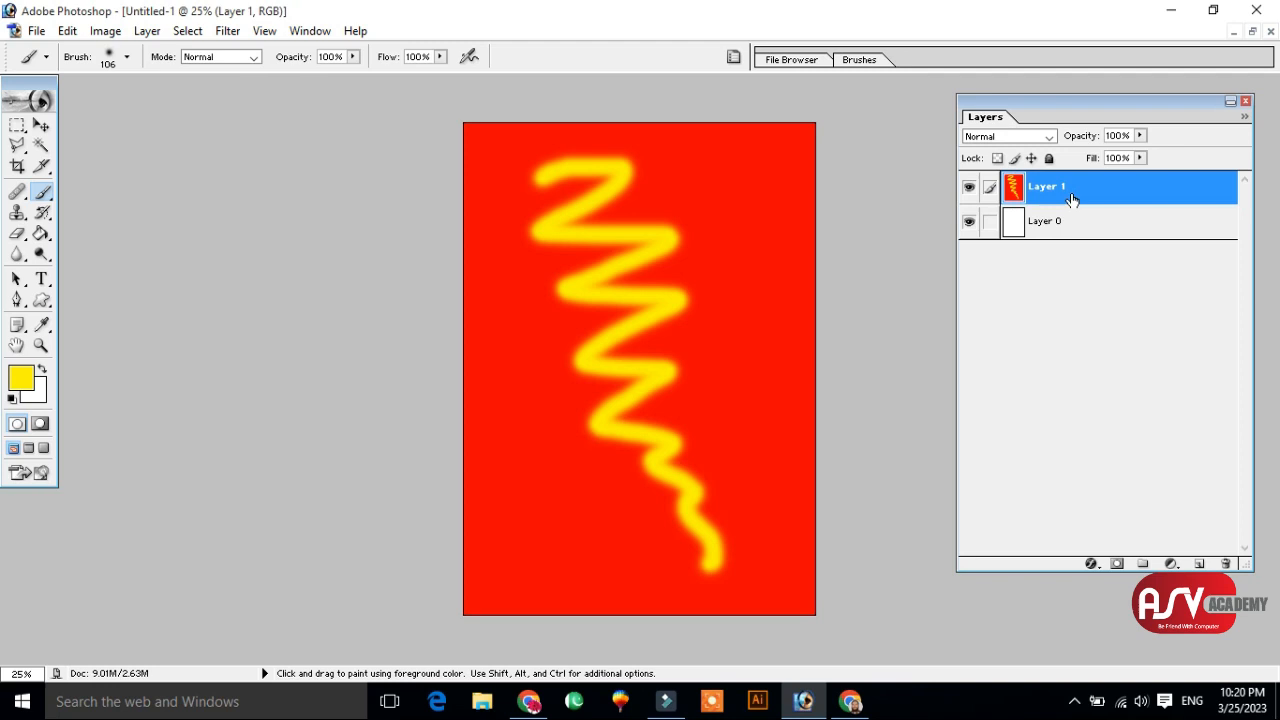
- Move the painted Layer 1 sideways and back with the Move tool, then undo the yellow brush stroke
{"action": "left_click", "coordinate": [41, 124]}
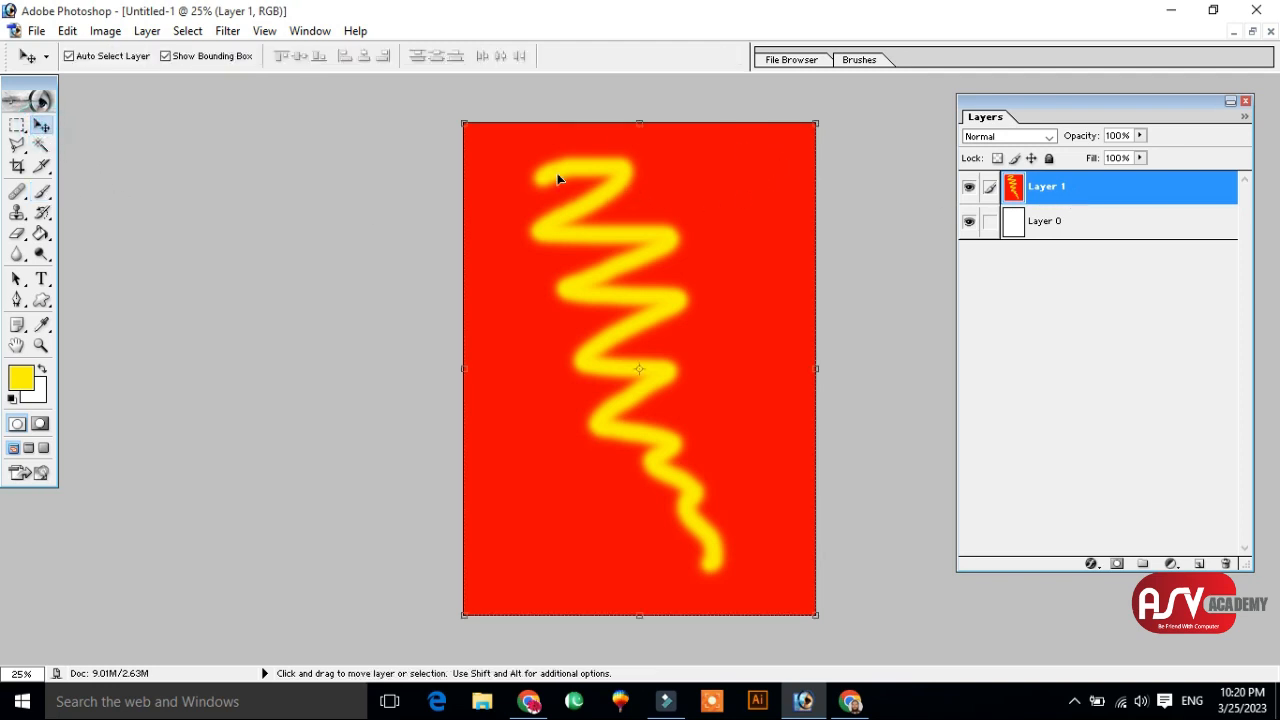
{"action": "mouse_move", "coordinate": [574, 177]}
{"action": "left_mouse_down"}
{"action": "mouse_move", "coordinate": [720, 194]}
{"action": "mouse_move", "coordinate": [653, 187]}
{"action": "left_mouse_up"}
{"action": "left_click_drag", "start_coordinate": [736, 258], "coordinate": [671, 253]}
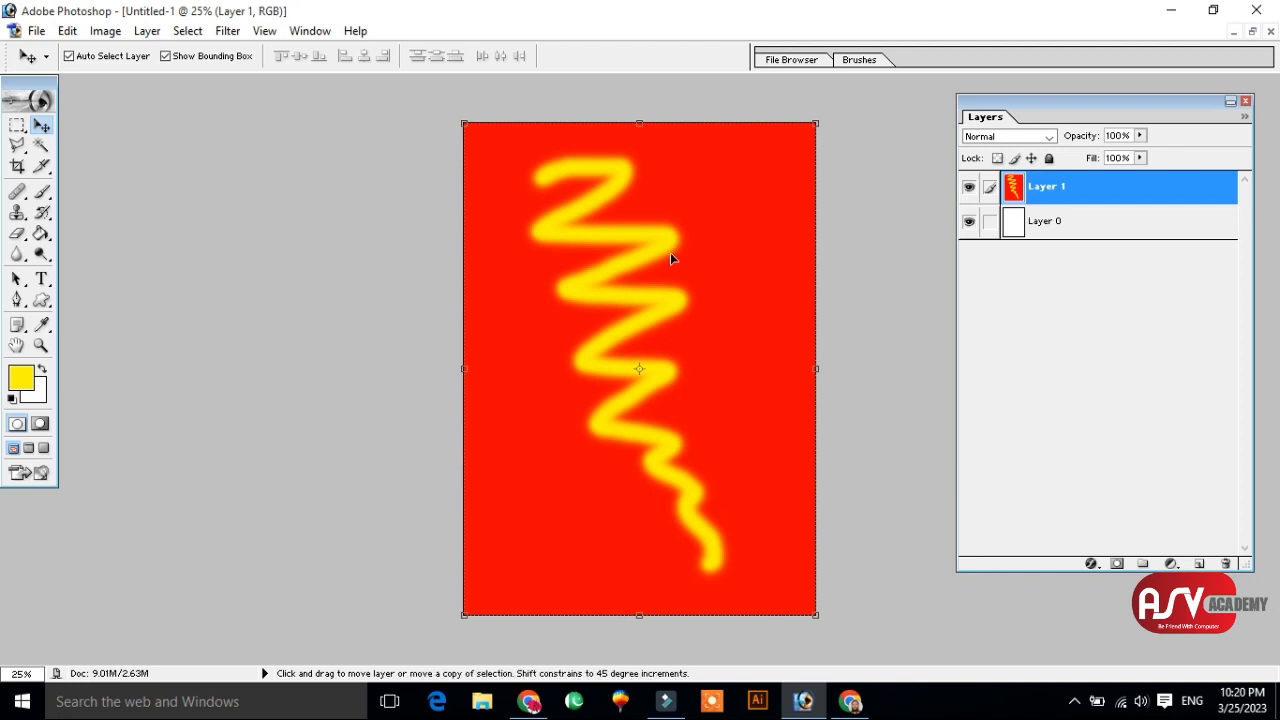
{"action": "key", "text": "ctrl+z"}
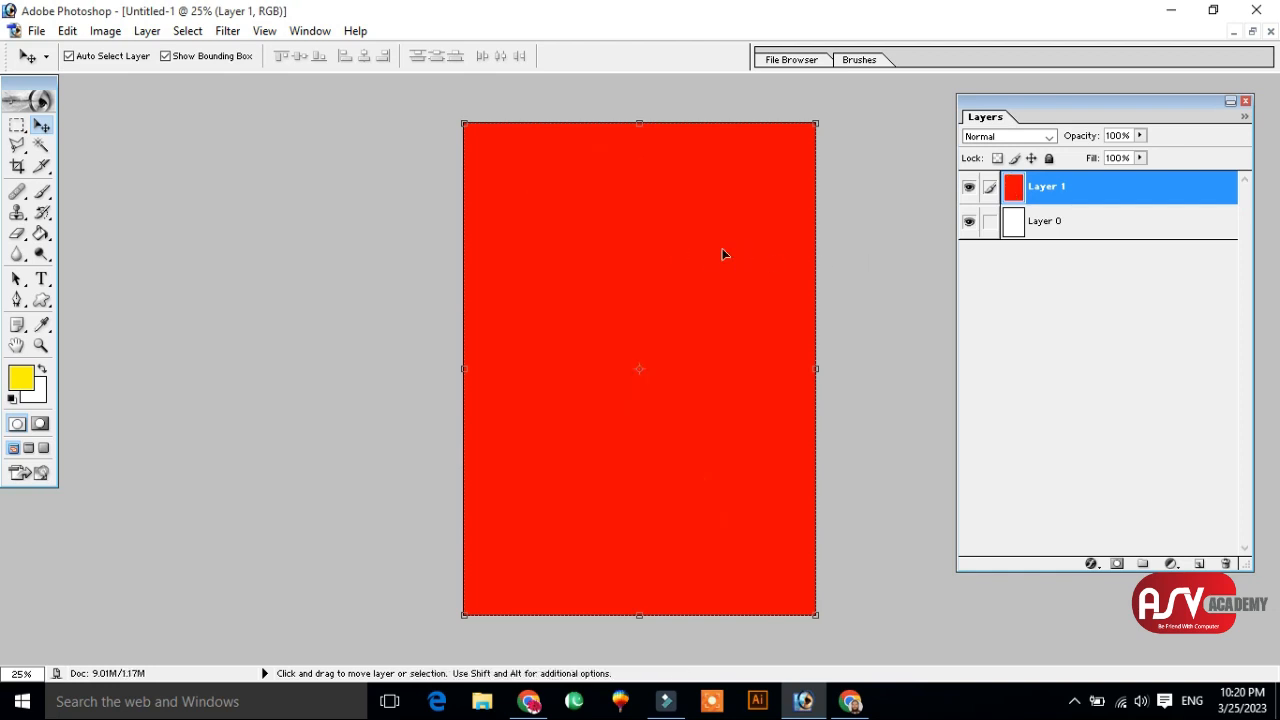
- Add a new layer above Layer 1 and name it Brush
{"action": "left_click", "coordinate": [1199, 564]}
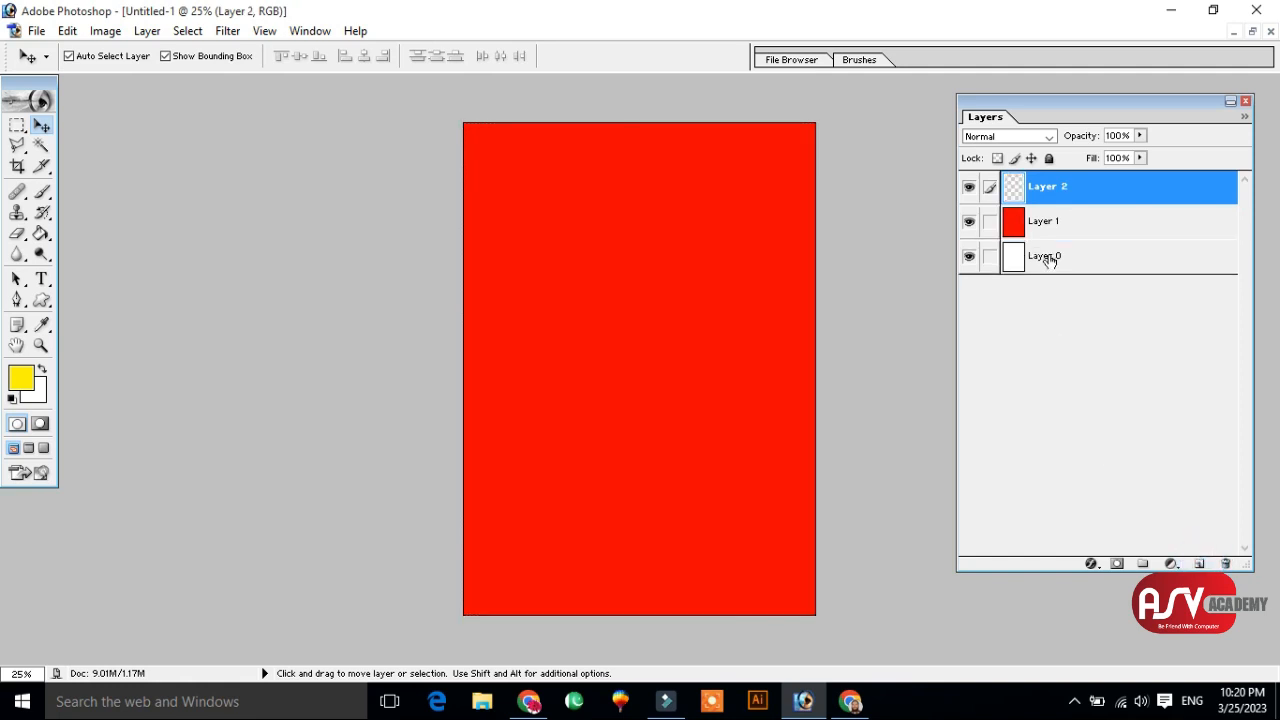
{"action": "double_click", "coordinate": [1049, 191]}
{"action": "type", "text": "Brush"}
{"action": "key", "text": "Return"}
- Rename the red Layer 1 as Color
{"action": "left_click", "coordinate": [1046, 226]}
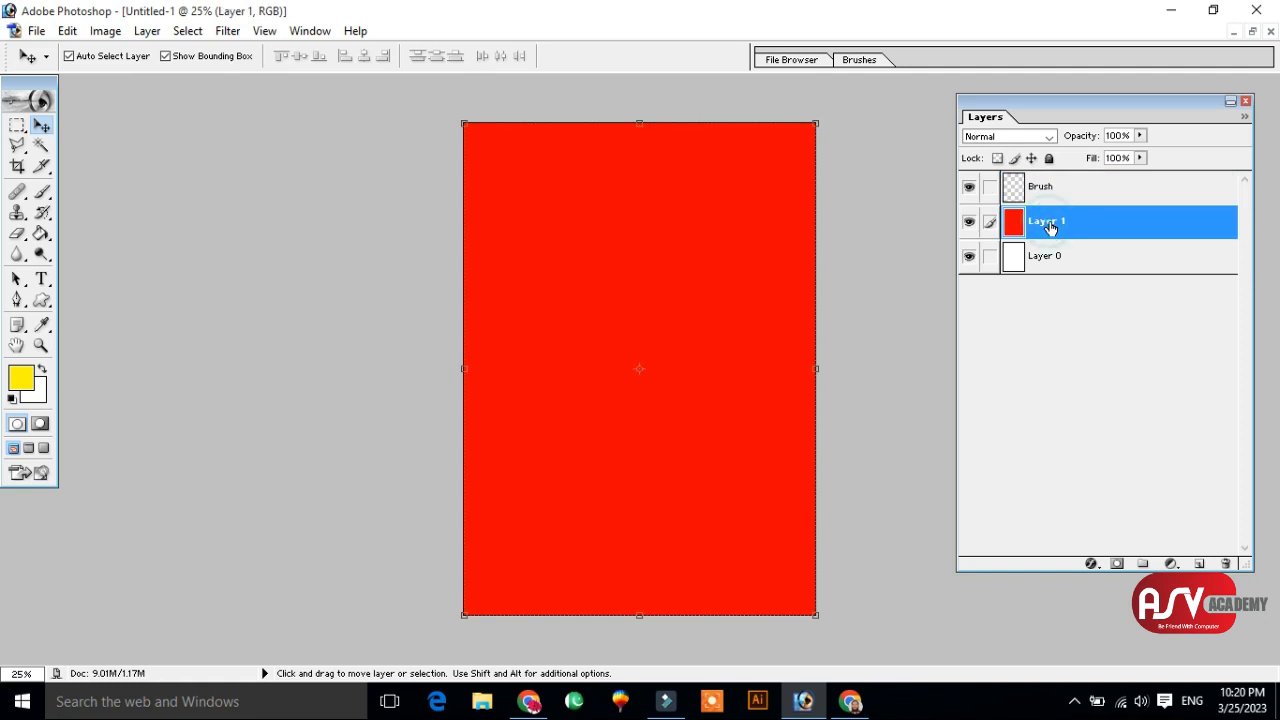
{"action": "double_click", "coordinate": [1052, 226]}
{"action": "key", "text": "shift"}
{"action": "type", "text": "Color"}
{"action": "key", "text": "Return"}
- On the Brush layer, set the brush diameter to 312 and paint a soft yellow zigzag down the canvas
{"action": "left_click", "coordinate": [1118, 200]}
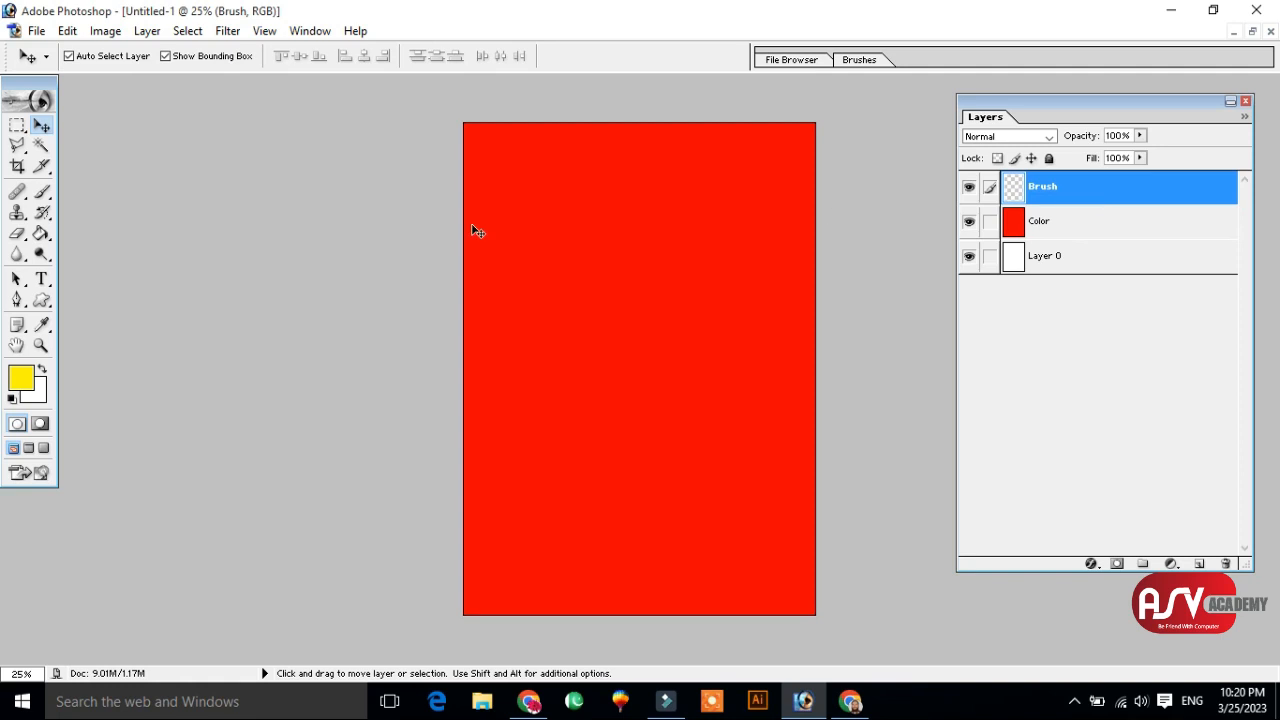
{"action": "left_click", "coordinate": [41, 192]}
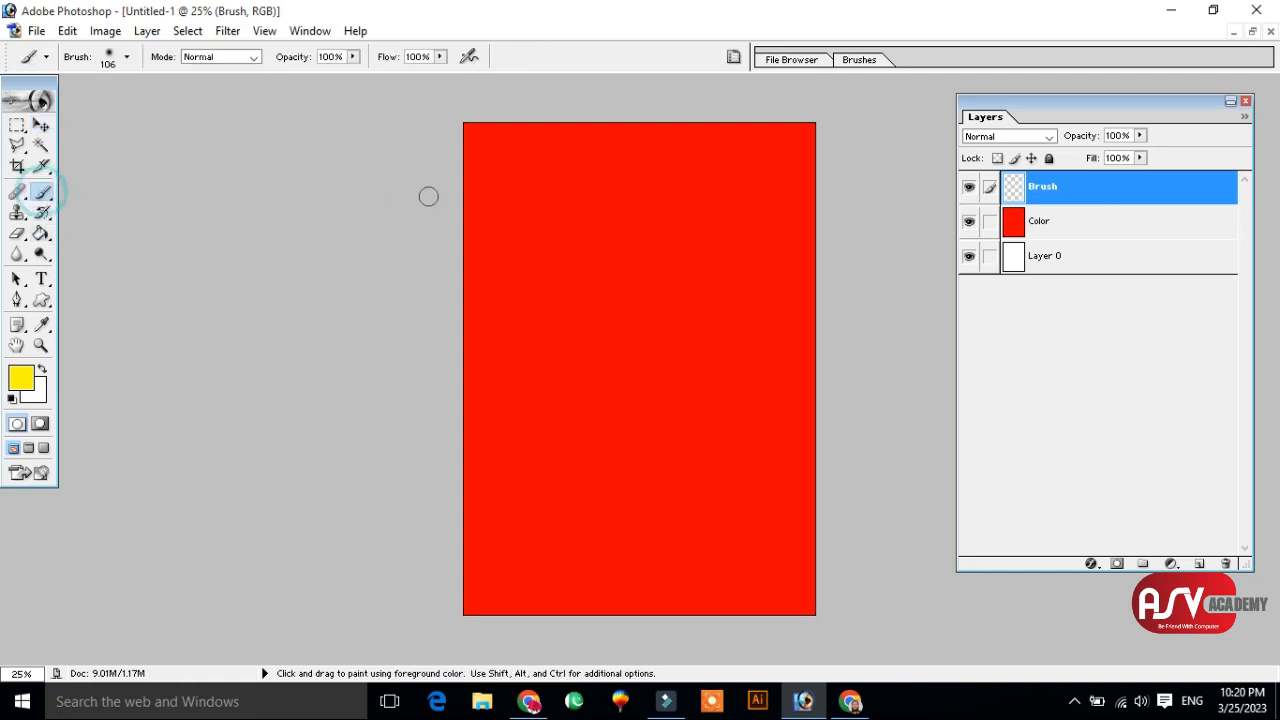
{"action": "right_click", "coordinate": [534, 179]}
{"action": "left_click_drag", "start_coordinate": [655, 212], "coordinate": [703, 210]}
{"action": "mouse_move", "coordinate": [566, 145]}
{"action": "left_mouse_down"}
{"action": "mouse_move", "coordinate": [565, 170]}
{"action": "mouse_move", "coordinate": [657, 243]}
{"action": "mouse_move", "coordinate": [643, 329]}
{"action": "mouse_move", "coordinate": [589, 451]}
{"action": "mouse_move", "coordinate": [680, 567]}
{"action": "left_mouse_up"}
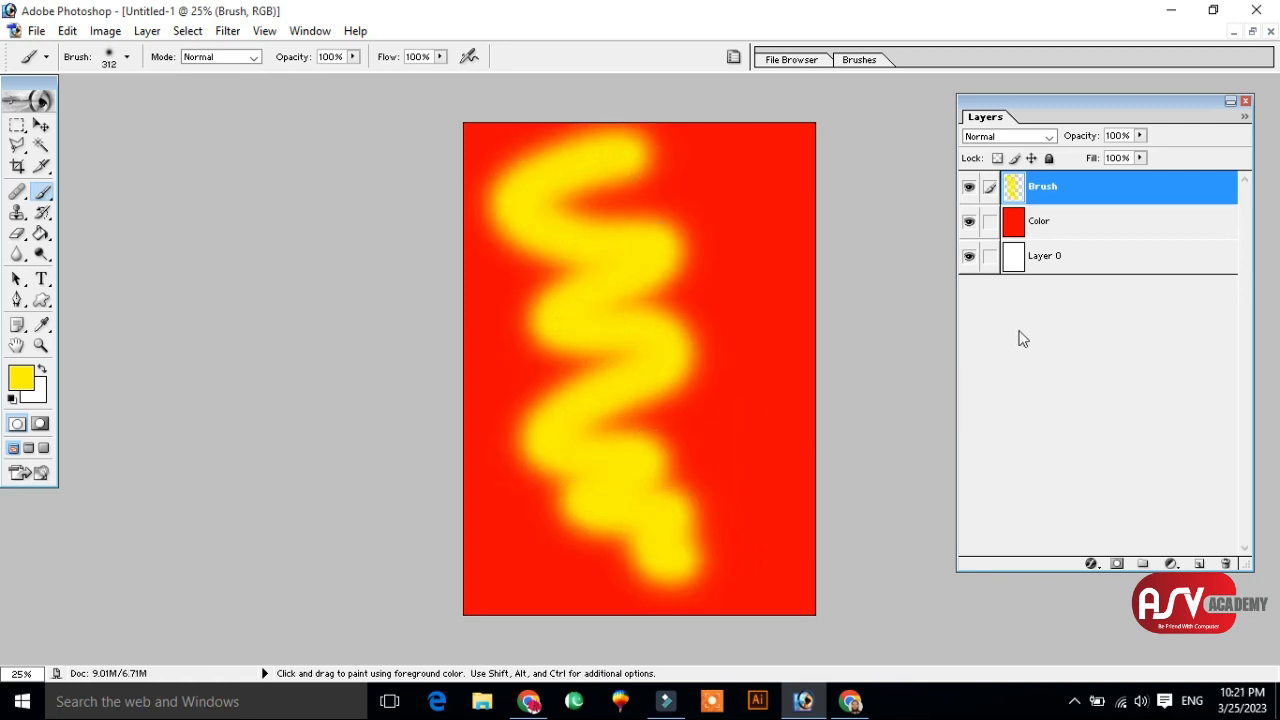
- Move the yellow zigzag on the Brush layer slightly to the right, nearer the middle of the canvas
{"action": "left_click", "coordinate": [40, 125]}
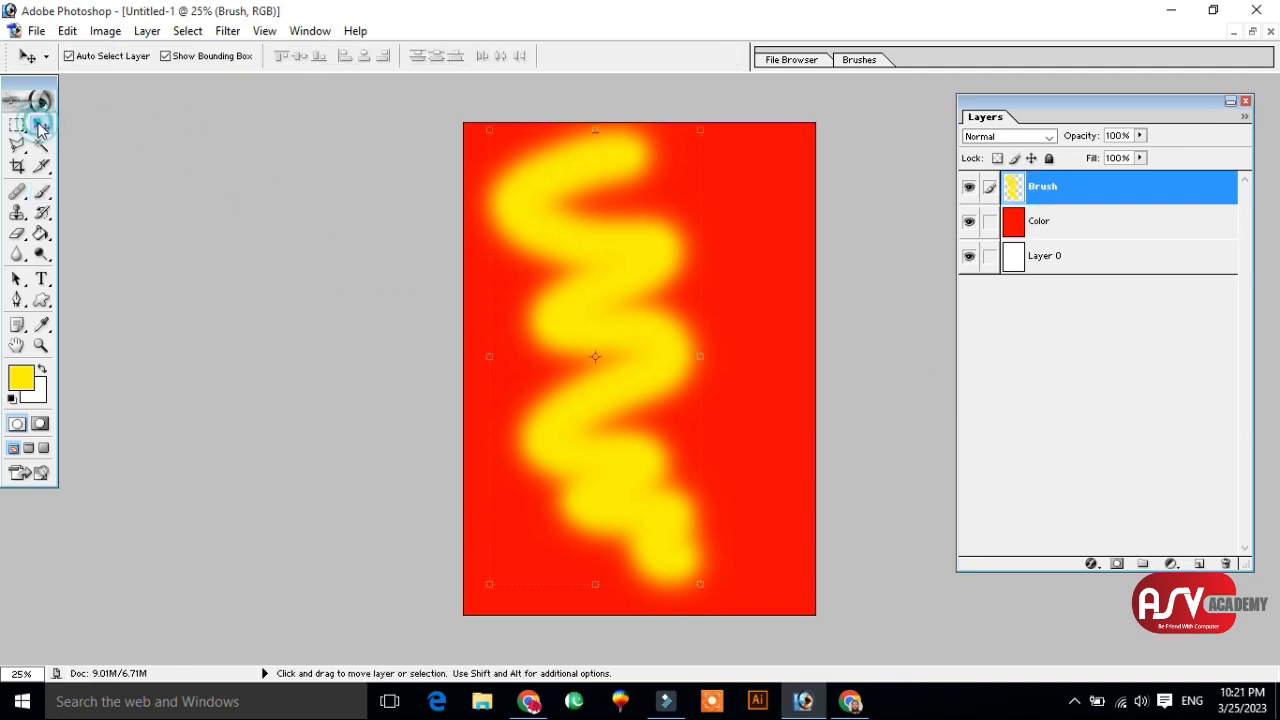
{"action": "mouse_move", "coordinate": [549, 183]}
{"action": "left_mouse_down"}
{"action": "mouse_move", "coordinate": [606, 177]}
{"action": "mouse_move", "coordinate": [546, 217]}
{"action": "mouse_move", "coordinate": [642, 197]}
{"action": "mouse_move", "coordinate": [626, 166]}
{"action": "mouse_move", "coordinate": [622, 200]}
{"action": "left_mouse_up"}
{"action": "mouse_move", "coordinate": [669, 260]}
{"action": "left_mouse_down"}
{"action": "mouse_move", "coordinate": [651, 214]}
{"action": "mouse_move", "coordinate": [574, 223]}
{"action": "mouse_move", "coordinate": [603, 260]}
{"action": "mouse_move", "coordinate": [641, 246]}
{"action": "left_mouse_up"}
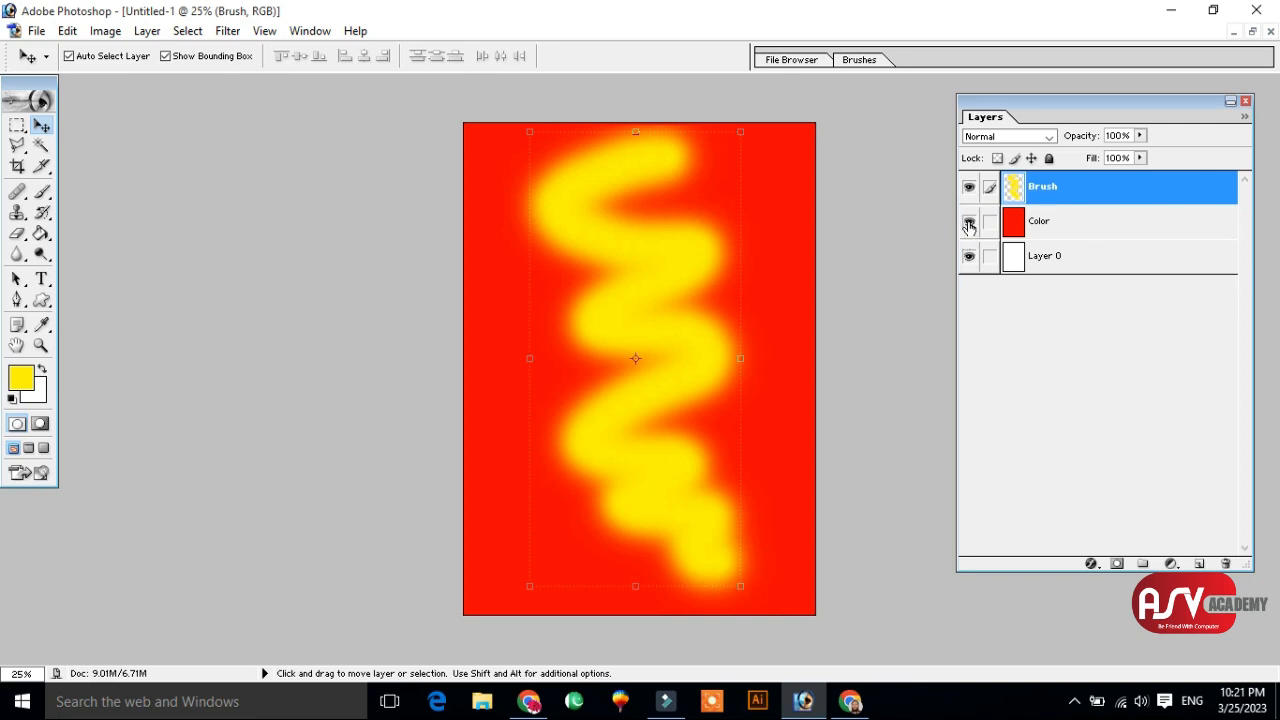
- Select the Color layer, hide and show it, and do the same with the Brush layer's visibility
{"action": "left_click", "coordinate": [1058, 229]}
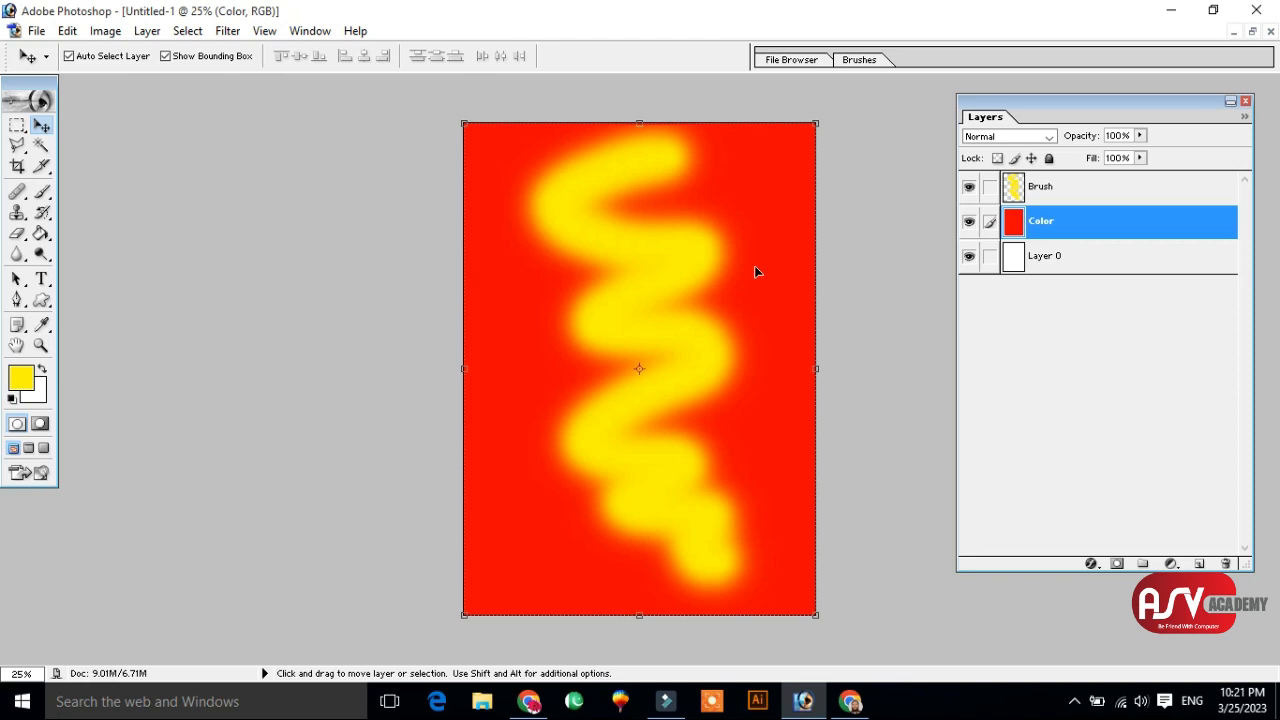
{"action": "left_click", "coordinate": [969, 222]}
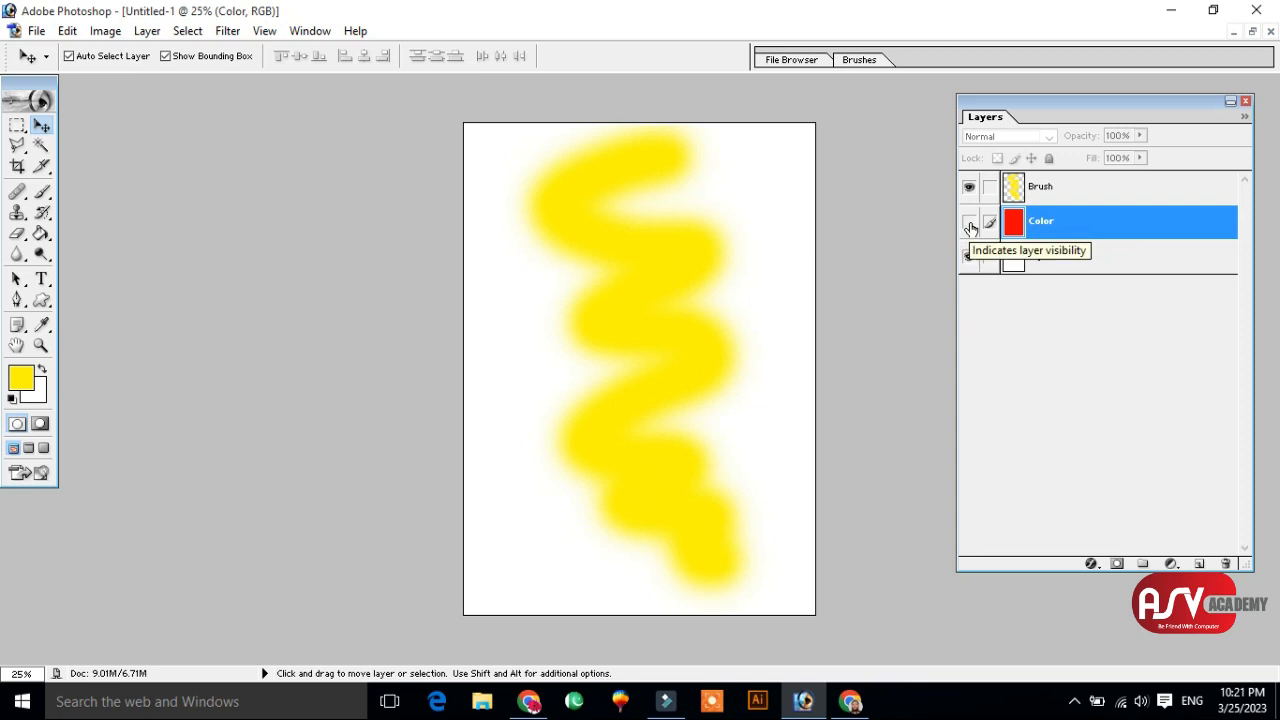
{"action": "left_click", "coordinate": [969, 222]}
{"action": "left_click", "coordinate": [968, 186]}
{"action": "left_click", "coordinate": [968, 186]}
- Hide all three layers and make them visible again, repeating the visibility toggle once more for the whole stack
{"action": "left_click_drag", "start_coordinate": [971, 241], "coordinate": [971, 314]}
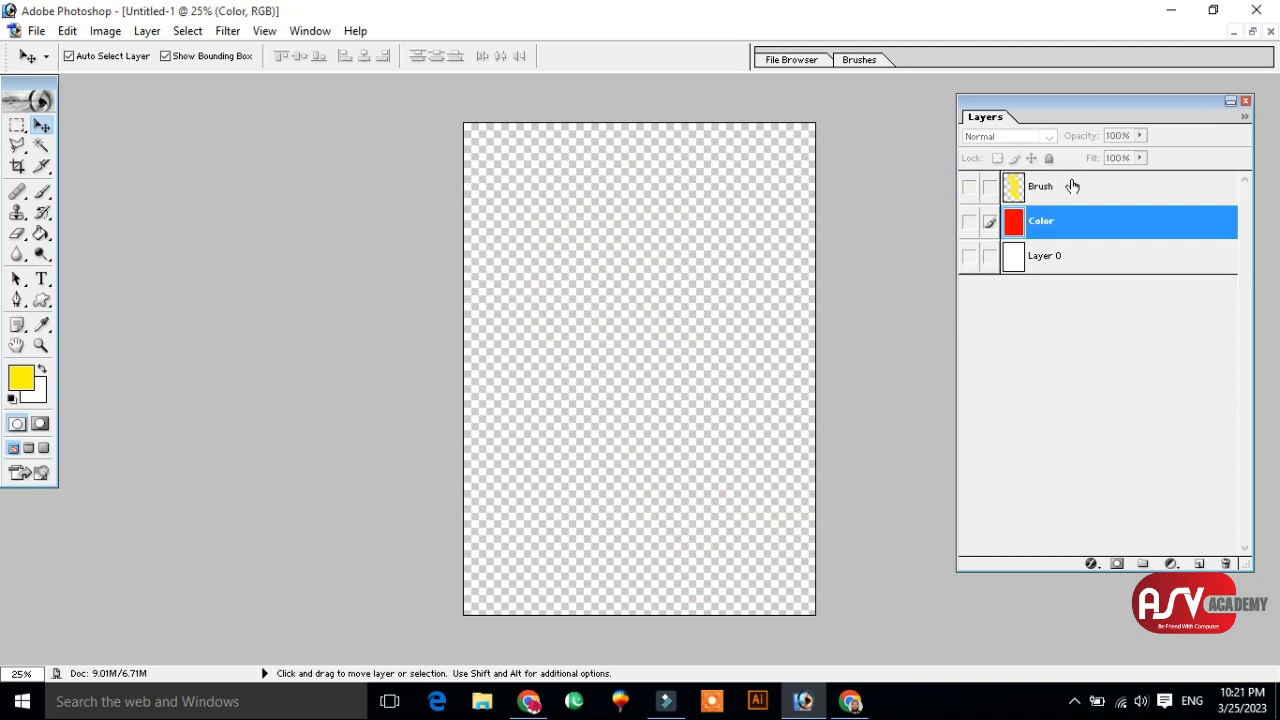
{"action": "left_click", "coordinate": [968, 186]}
{"action": "left_click", "coordinate": [968, 221]}
{"action": "left_click", "coordinate": [968, 256]}
{"action": "left_click", "coordinate": [1074, 255]}
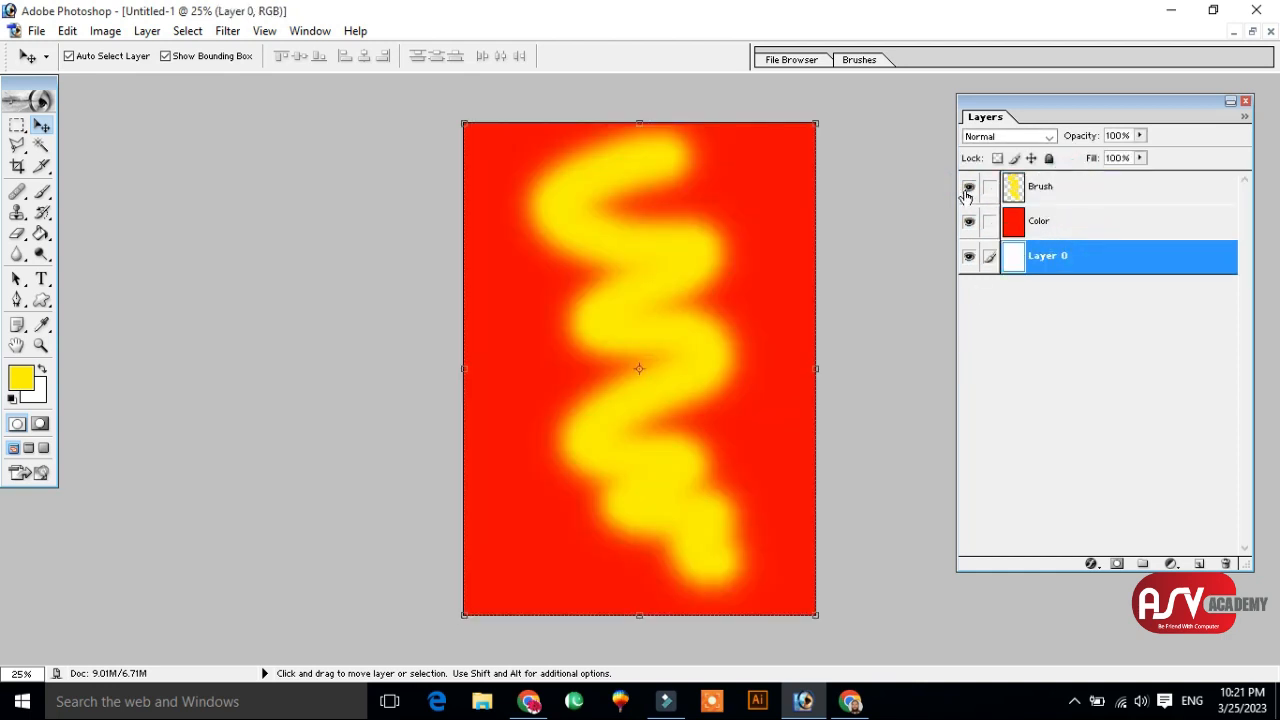
{"action": "left_click_drag", "start_coordinate": [968, 188], "coordinate": [971, 266]}
{"action": "left_click_drag", "start_coordinate": [966, 188], "coordinate": [975, 278]}
- Select the Brush layer, lock it completely and release the full lock
{"action": "left_click", "coordinate": [1063, 189]}
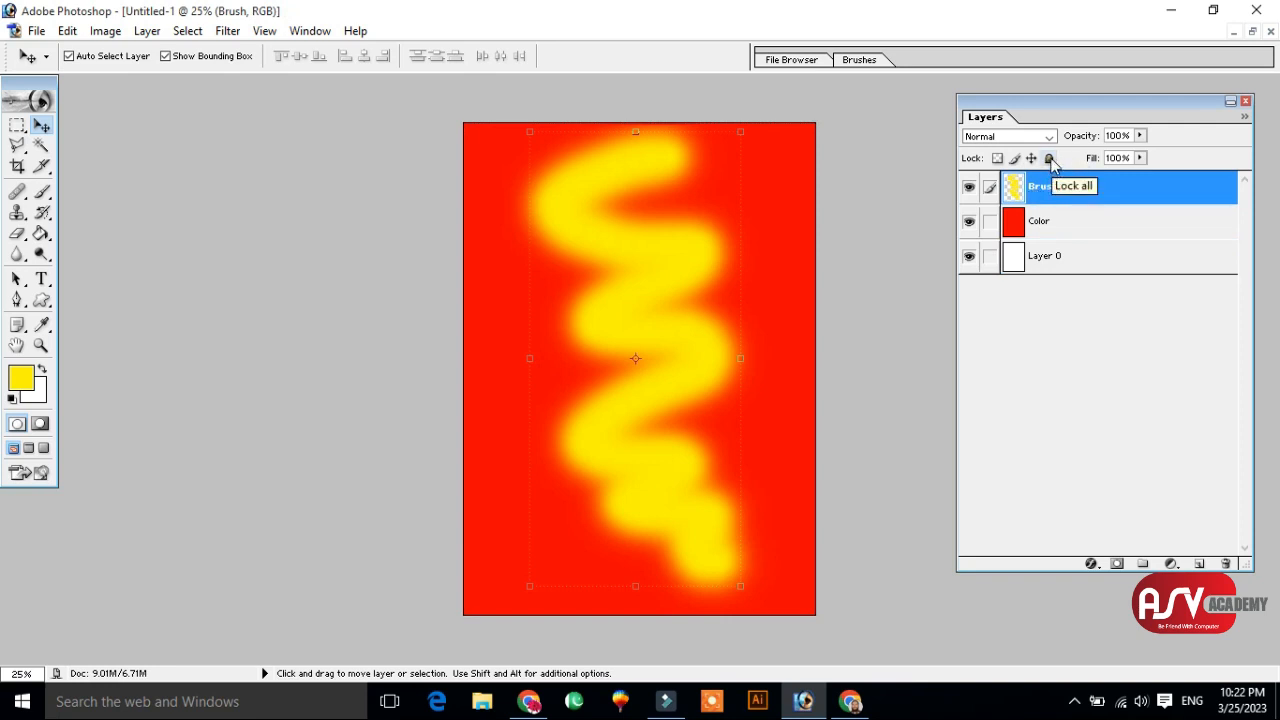
{"action": "left_click", "coordinate": [1049, 158]}
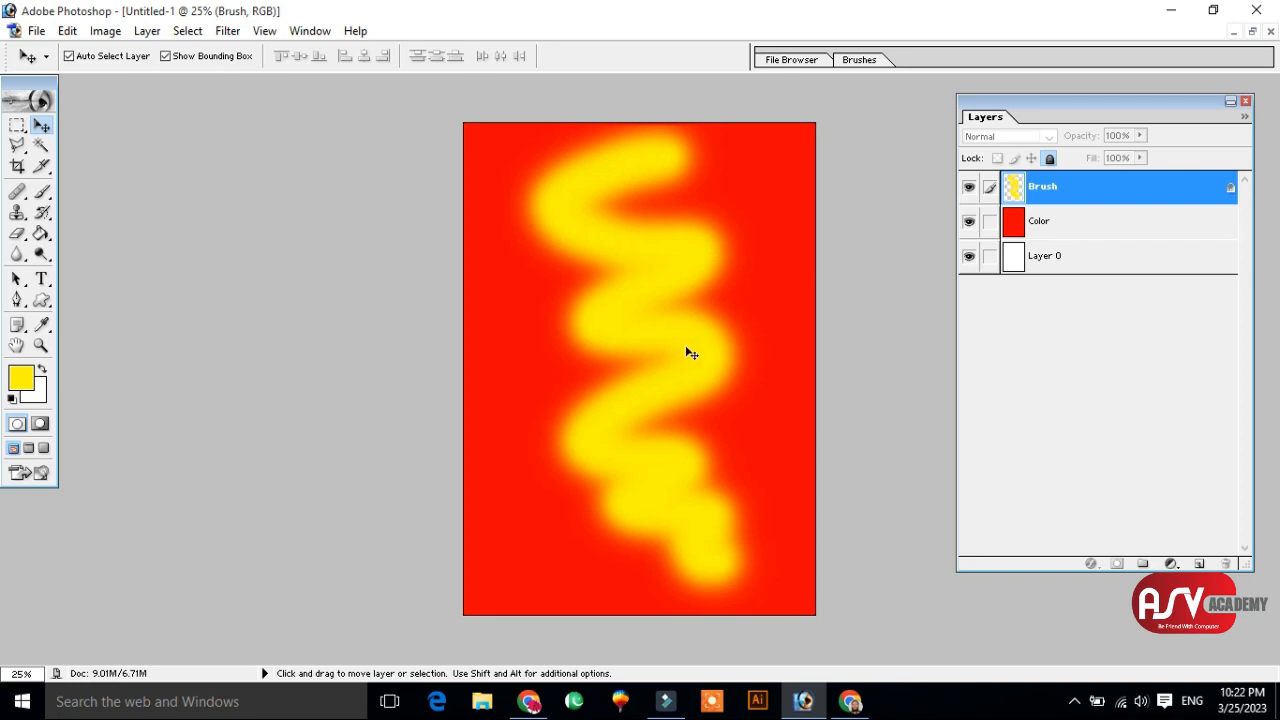
{"action": "left_click", "coordinate": [1050, 158]}
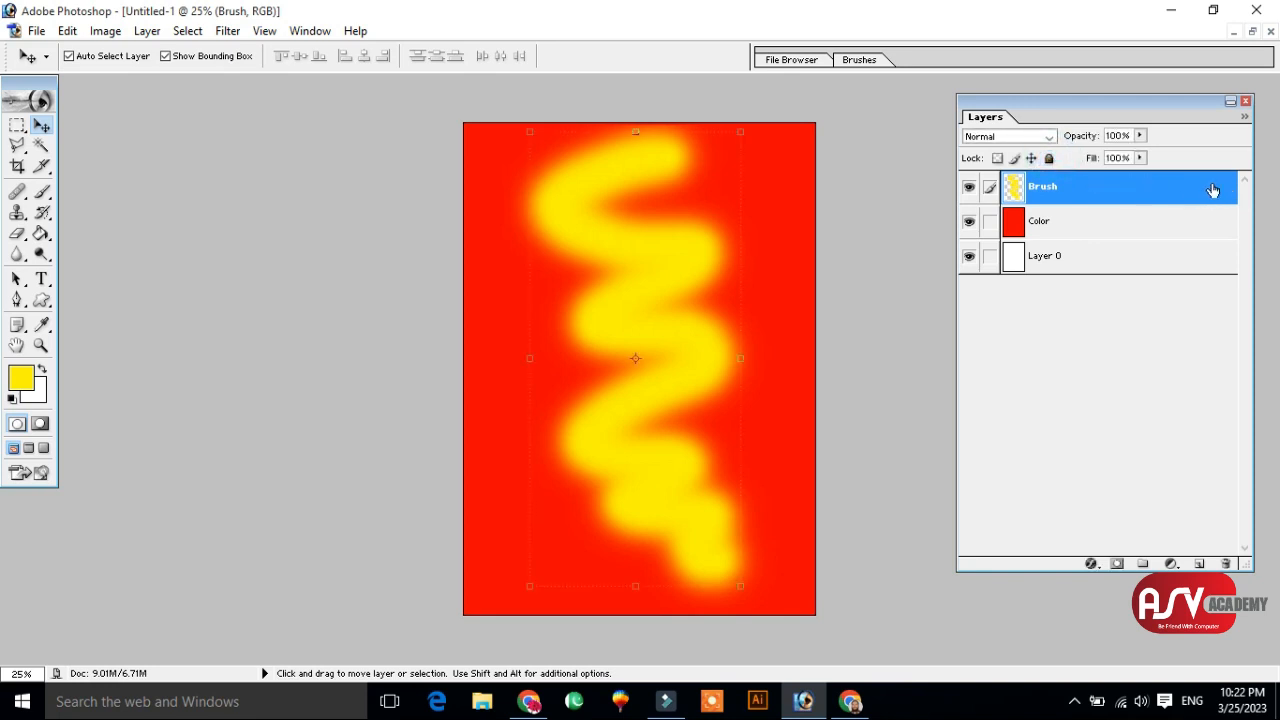
- Lock and release the Brush layer's position and image pixels, switching to the Brush tool while the pixels are locked
{"action": "left_click", "coordinate": [1032, 158]}
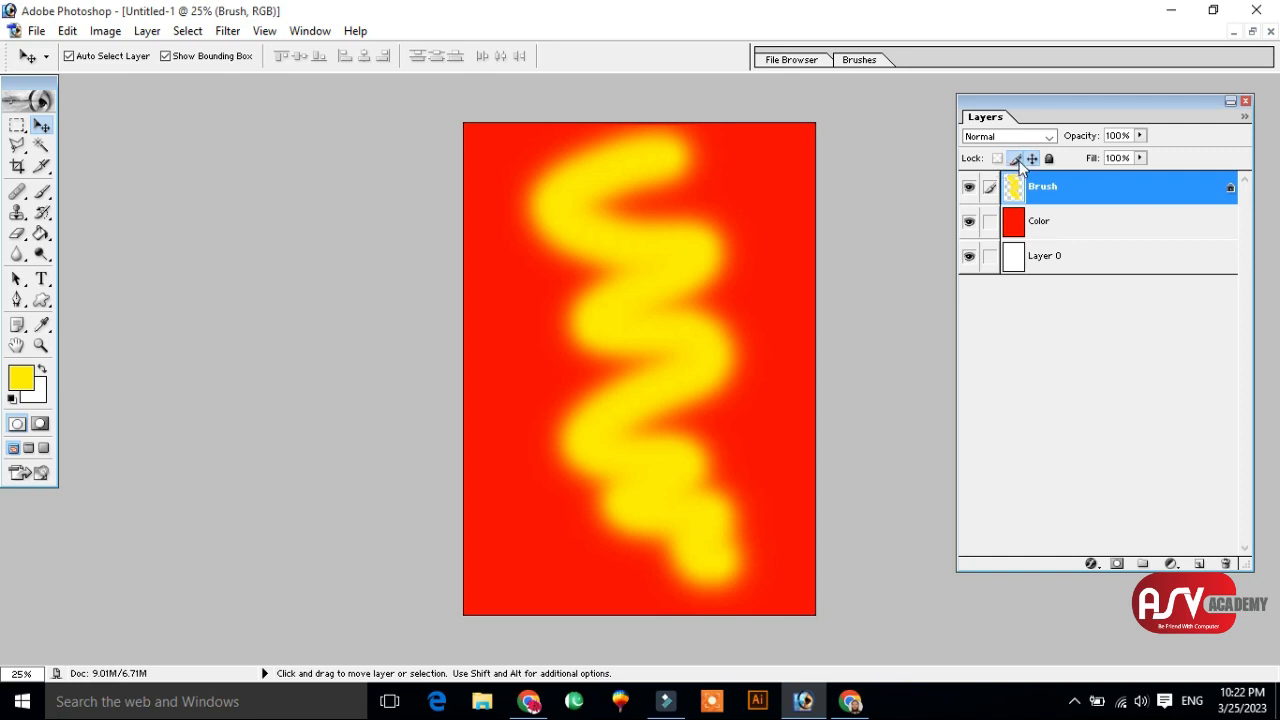
{"action": "left_click", "coordinate": [1031, 159]}
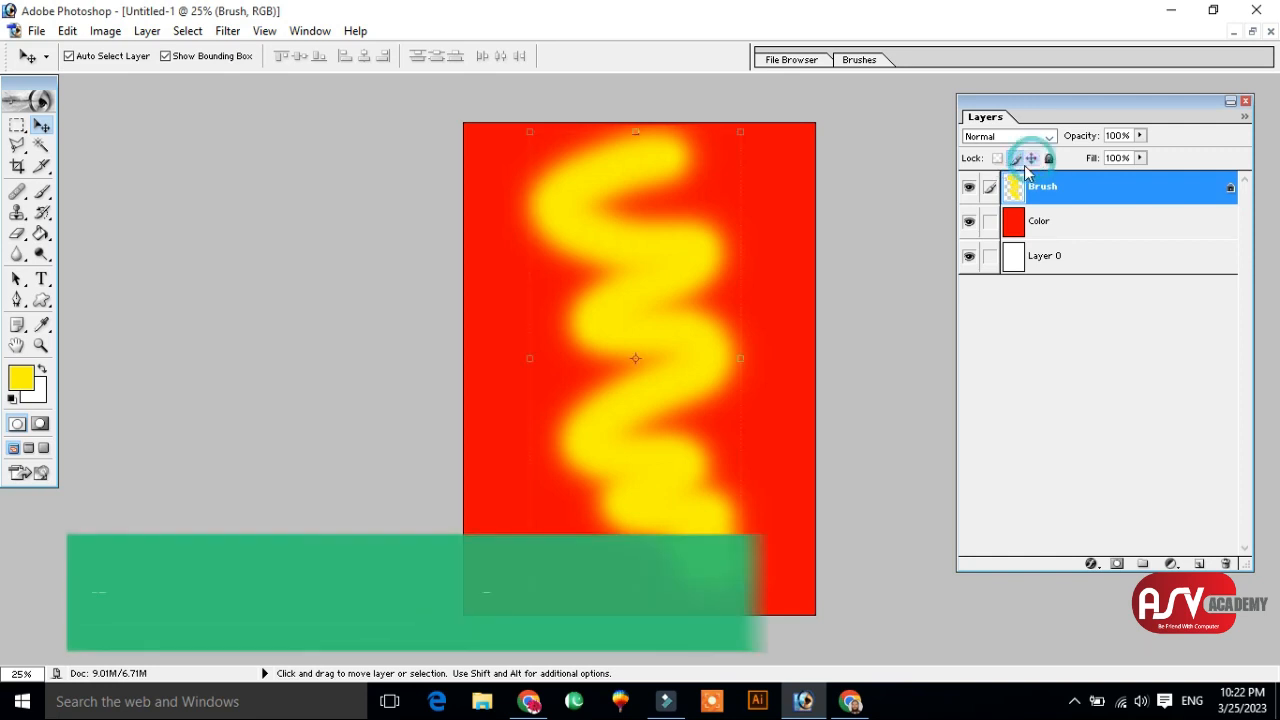
{"action": "left_click", "coordinate": [1016, 162]}
{"action": "left_click", "coordinate": [1016, 160]}
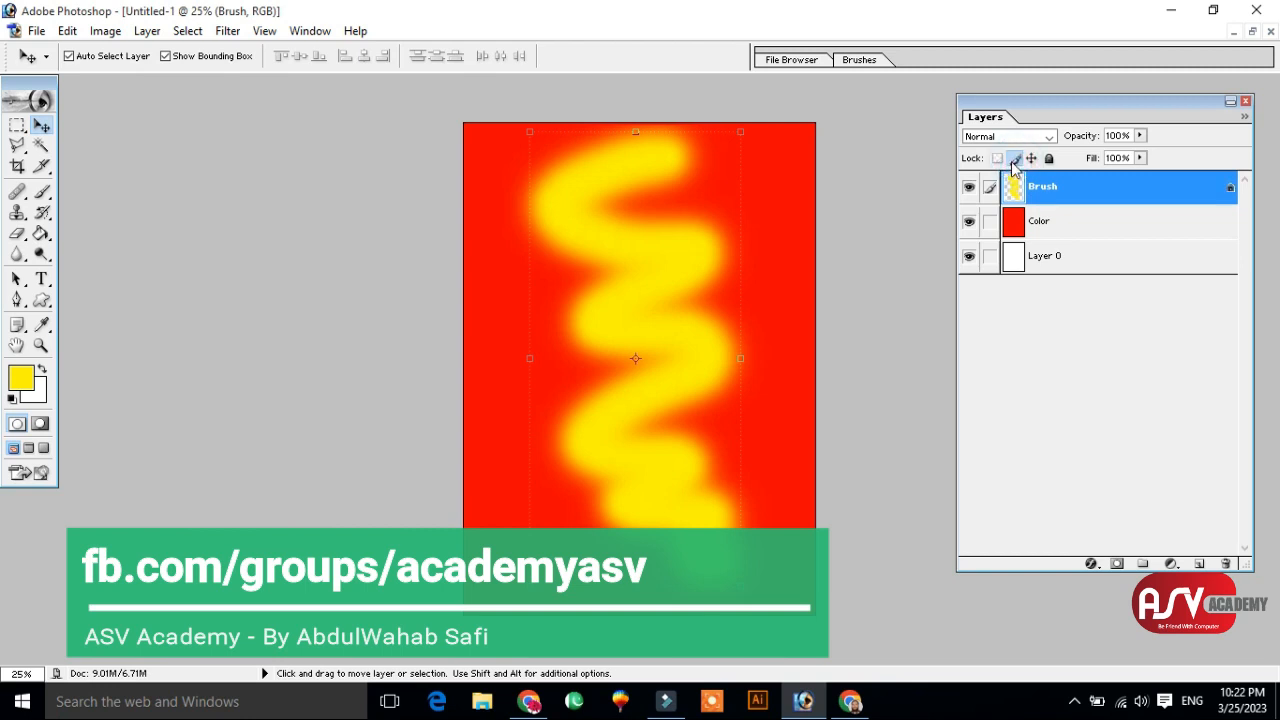
{"action": "left_click", "coordinate": [41, 191]}
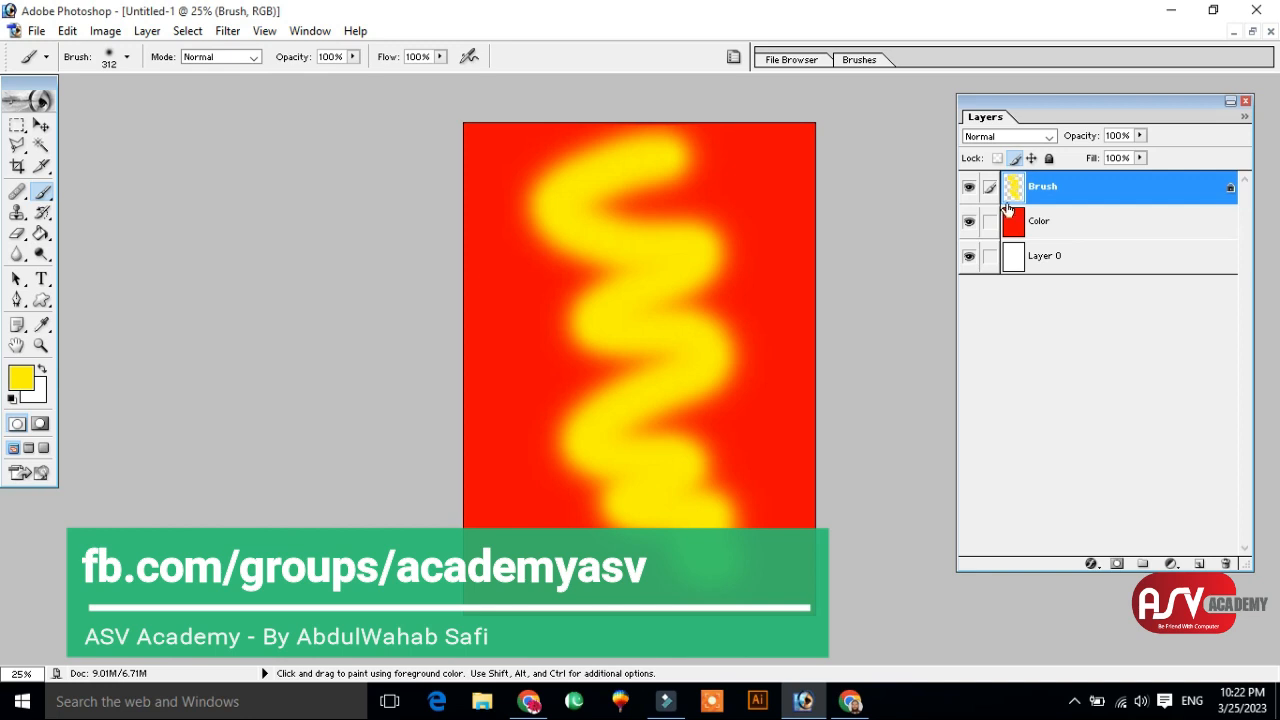
{"action": "left_click", "coordinate": [1016, 158]}
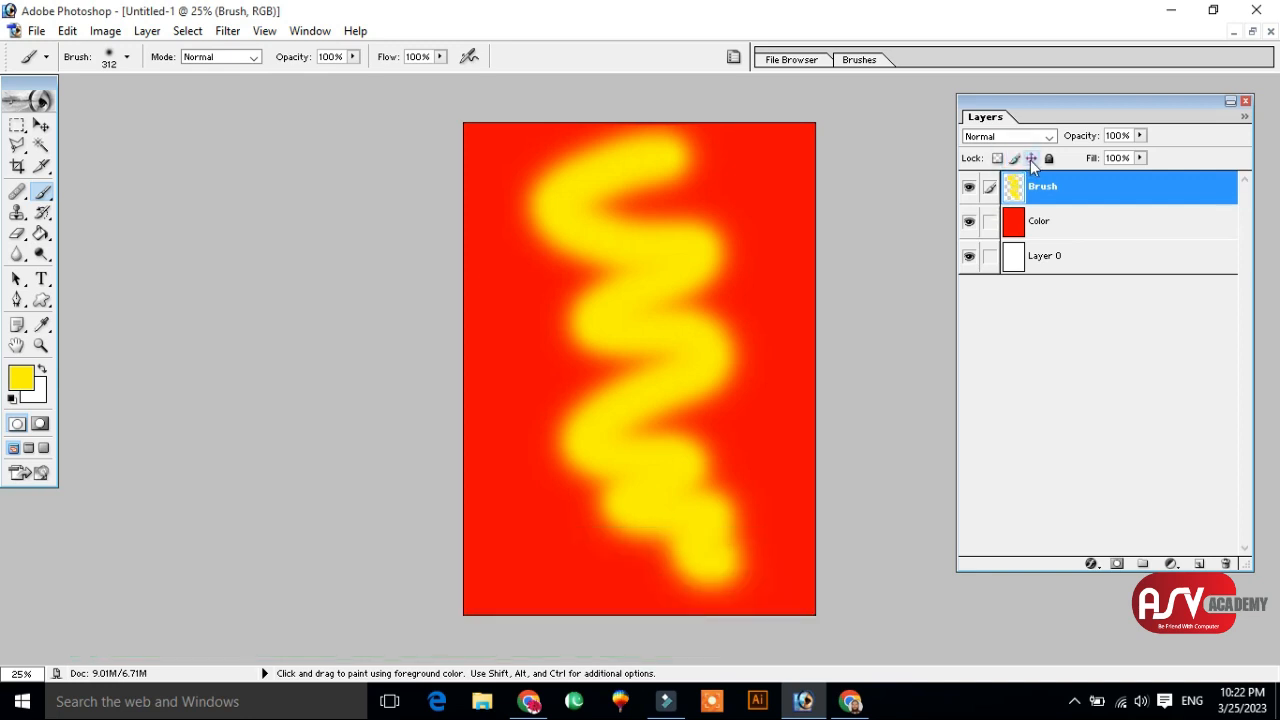
- Lock the Brush layer's position, paint extra yellow strokes over the zigzag and undo them
{"action": "left_click", "coordinate": [1030, 160]}
{"action": "mouse_move", "coordinate": [560, 206]}
{"action": "left_mouse_down"}
{"action": "mouse_move", "coordinate": [668, 265]}
{"action": "mouse_move", "coordinate": [464, 389]}
{"action": "mouse_move", "coordinate": [702, 385]}
{"action": "mouse_move", "coordinate": [594, 457]}
{"action": "left_mouse_up"}
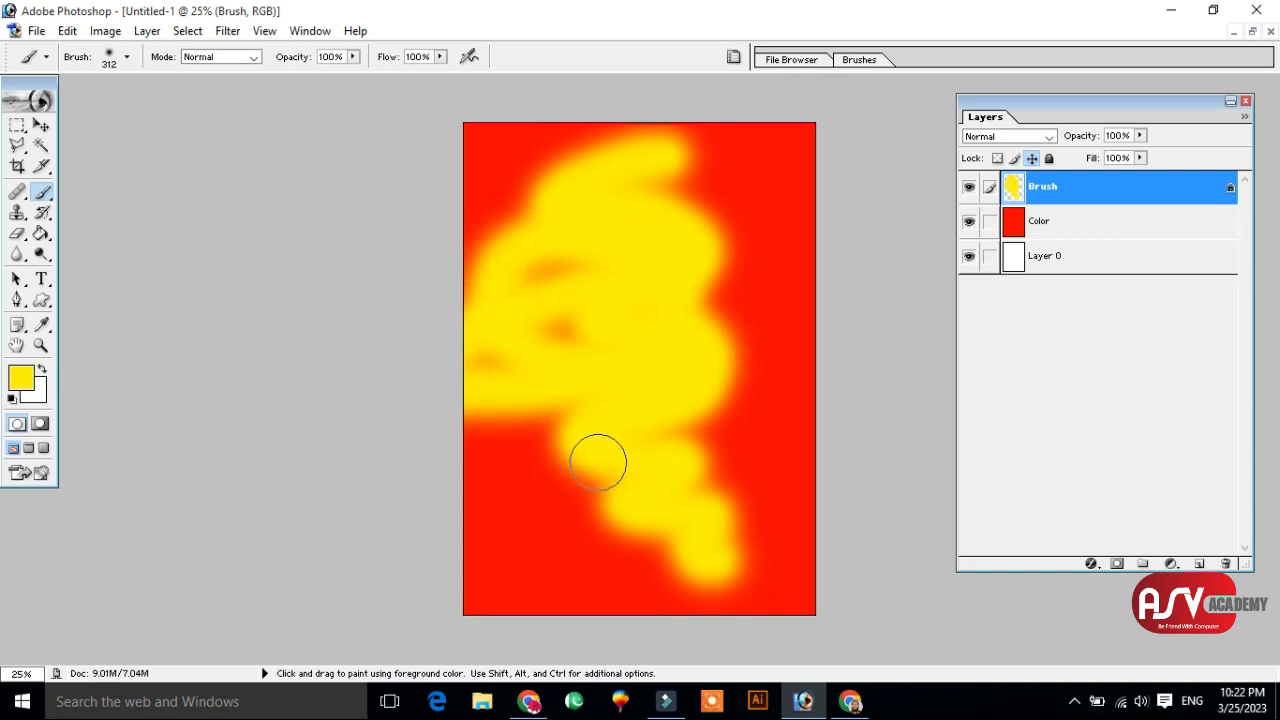
{"action": "key", "text": "ctrl+z"}
- Try to move the position-locked Brush layer with the Move tool, then release its position lock
{"action": "left_click", "coordinate": [41, 125]}
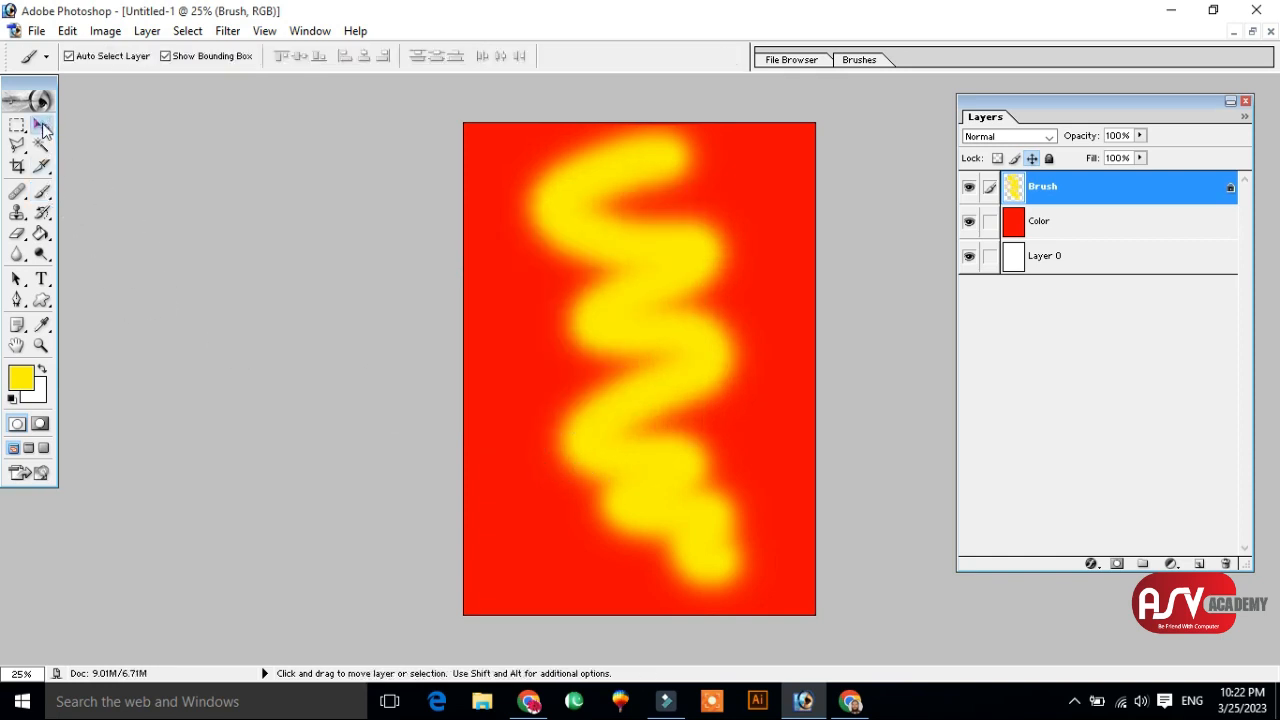
{"action": "left_click", "coordinate": [684, 256]}
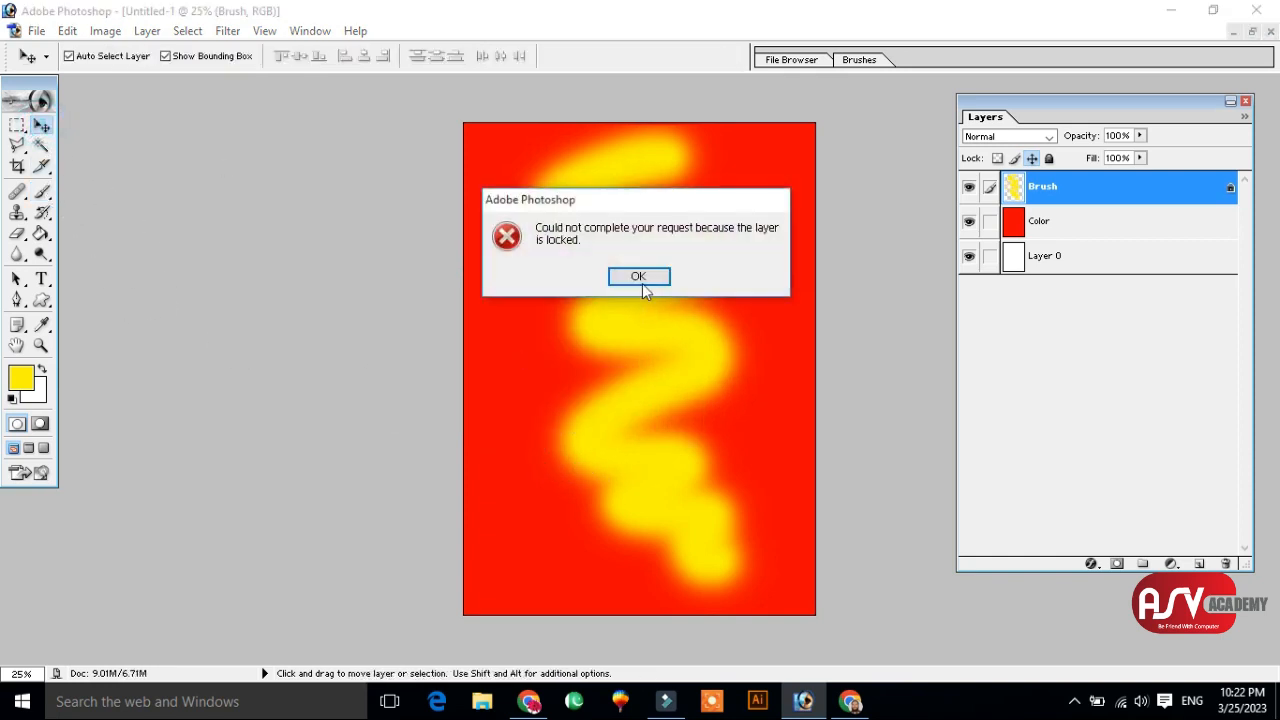
{"action": "left_click", "coordinate": [646, 280]}
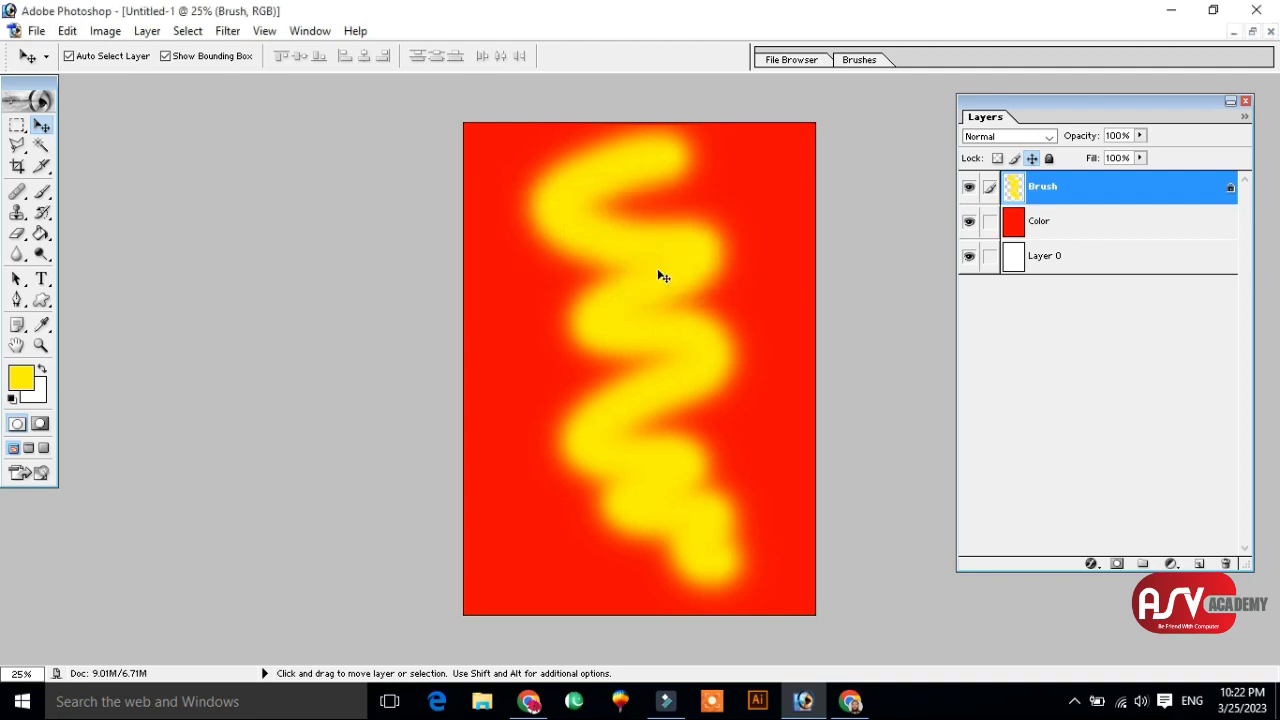
{"action": "left_click", "coordinate": [1030, 160]}
- Lower the Brush layer's opacity to 50%, then 0%, and restore it to 100%
{"action": "left_click", "coordinate": [1139, 135]}
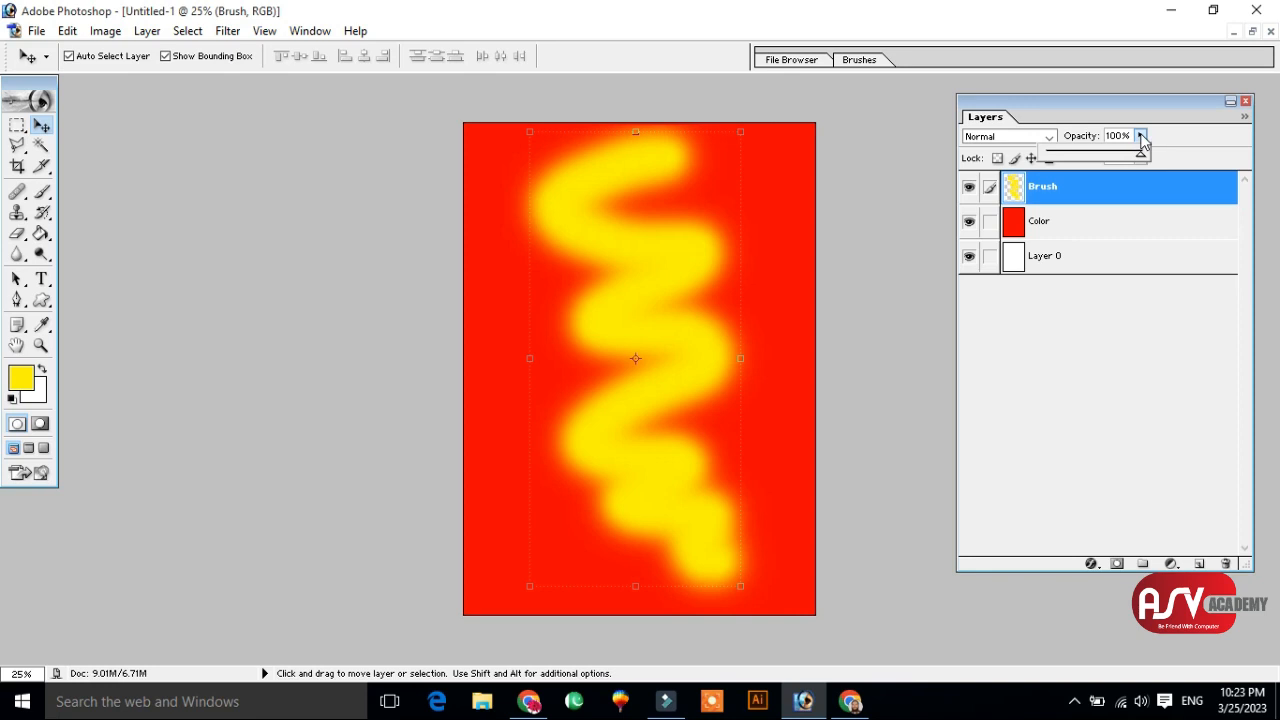
{"action": "left_click_drag", "start_coordinate": [1141, 155], "coordinate": [1096, 160]}
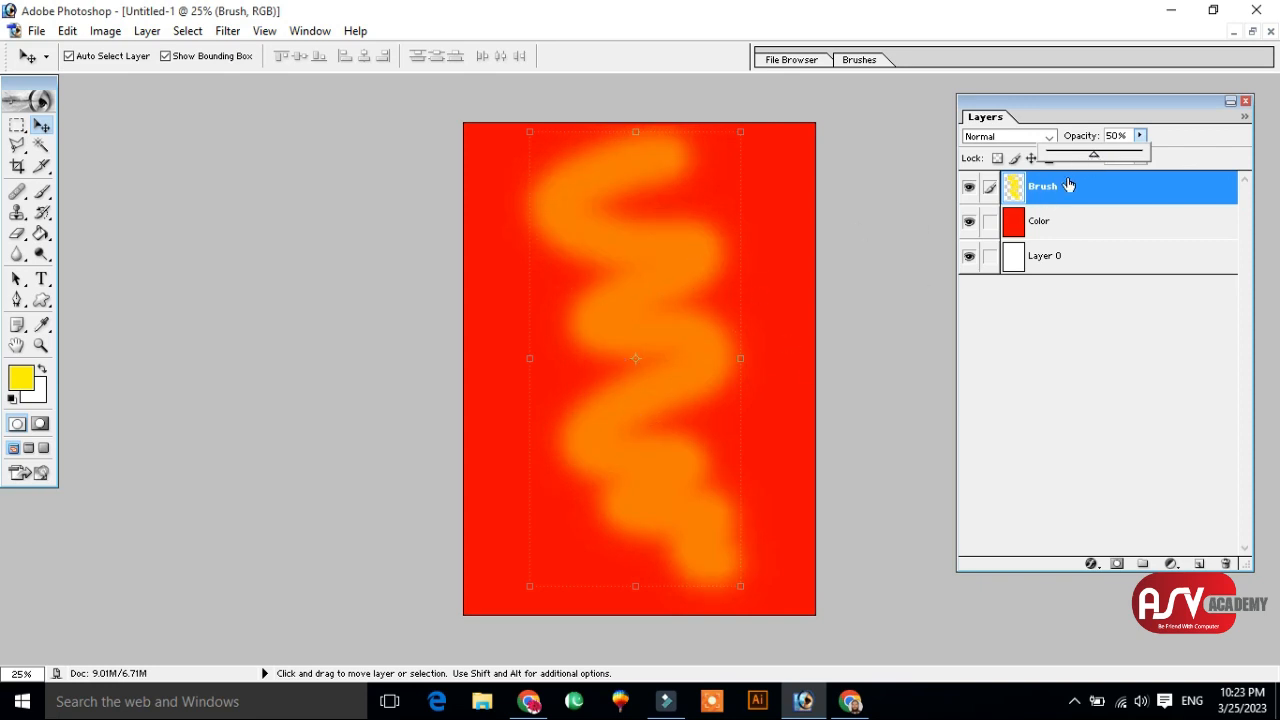
{"action": "left_click_drag", "start_coordinate": [1095, 163], "coordinate": [1020, 162]}
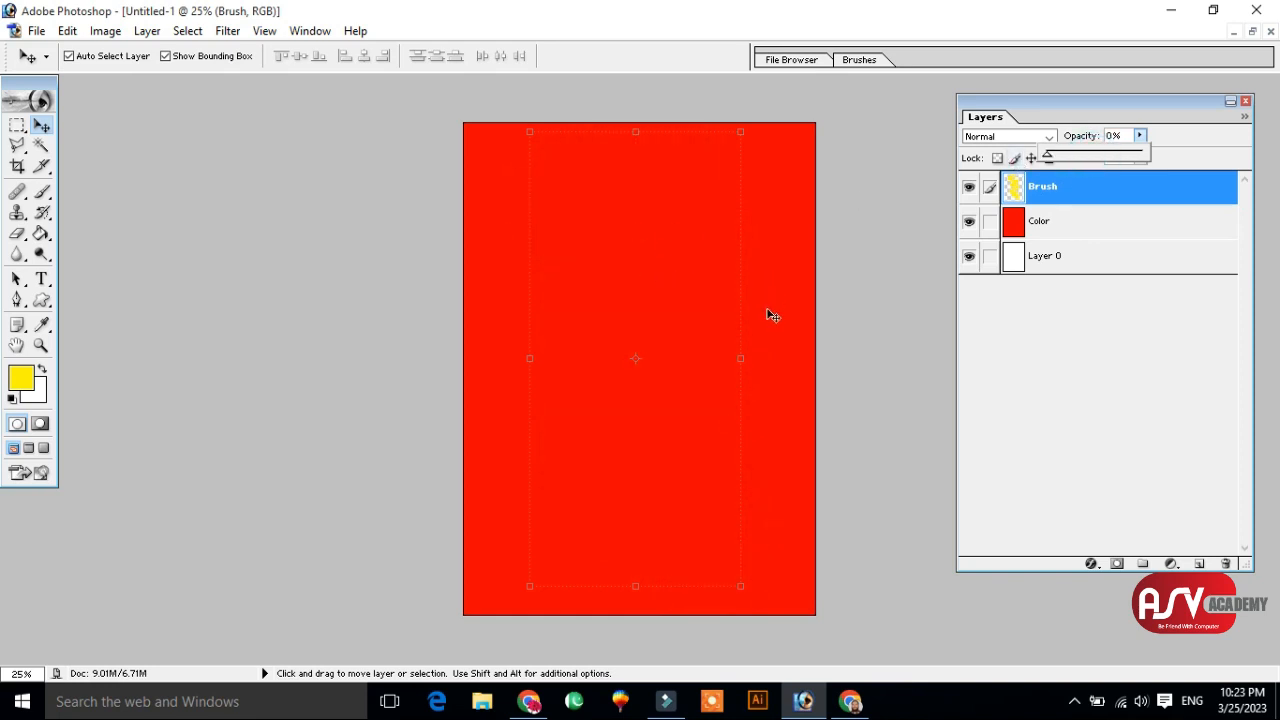
{"action": "left_click_drag", "start_coordinate": [1050, 163], "coordinate": [1181, 165]}
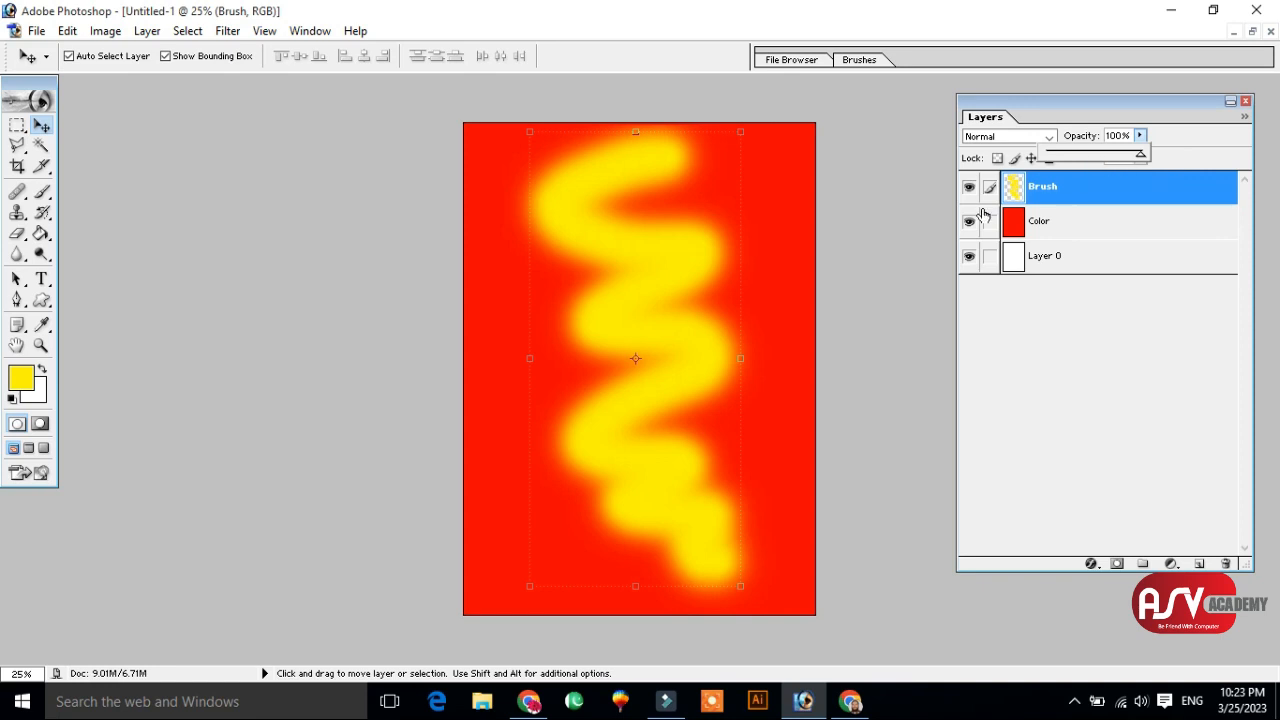
{"action": "left_click", "coordinate": [1092, 312]}
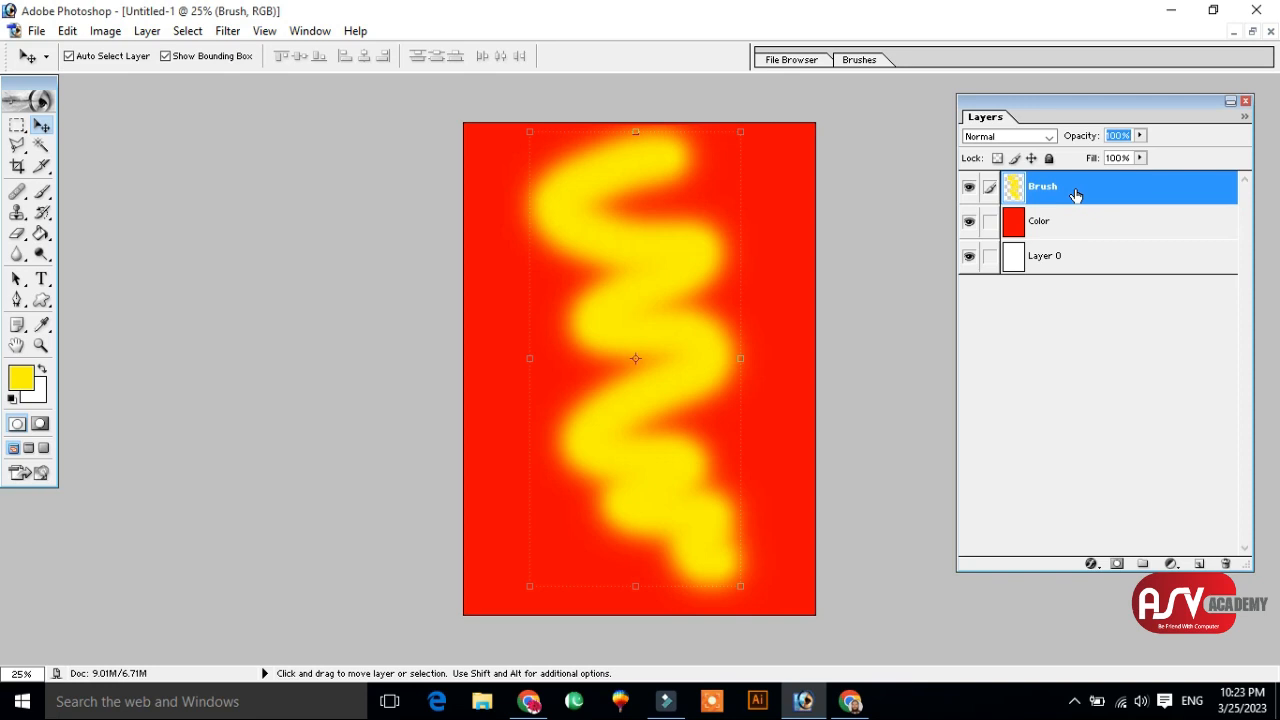
- Delete the Brush layer and the red Color layer, keeping only the white Layer 0
{"action": "left_click_drag", "start_coordinate": [1075, 194], "coordinate": [1226, 561]}
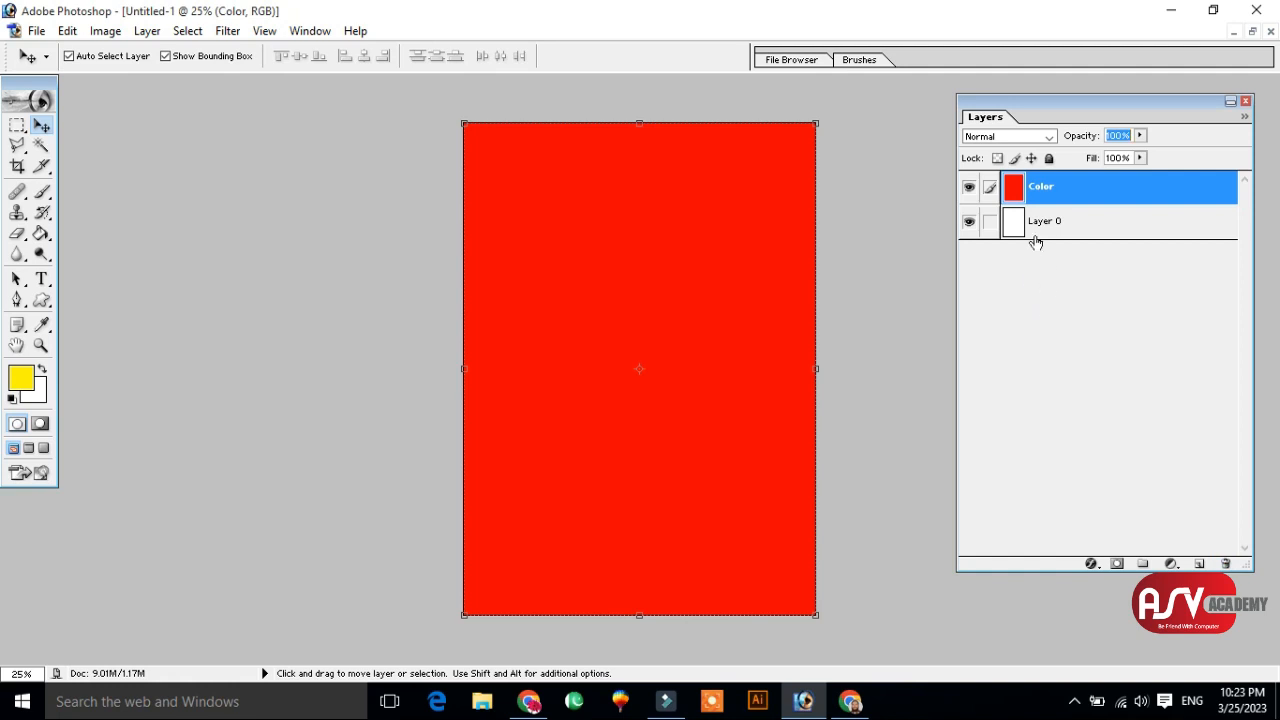
{"action": "right_click", "coordinate": [1068, 186]}
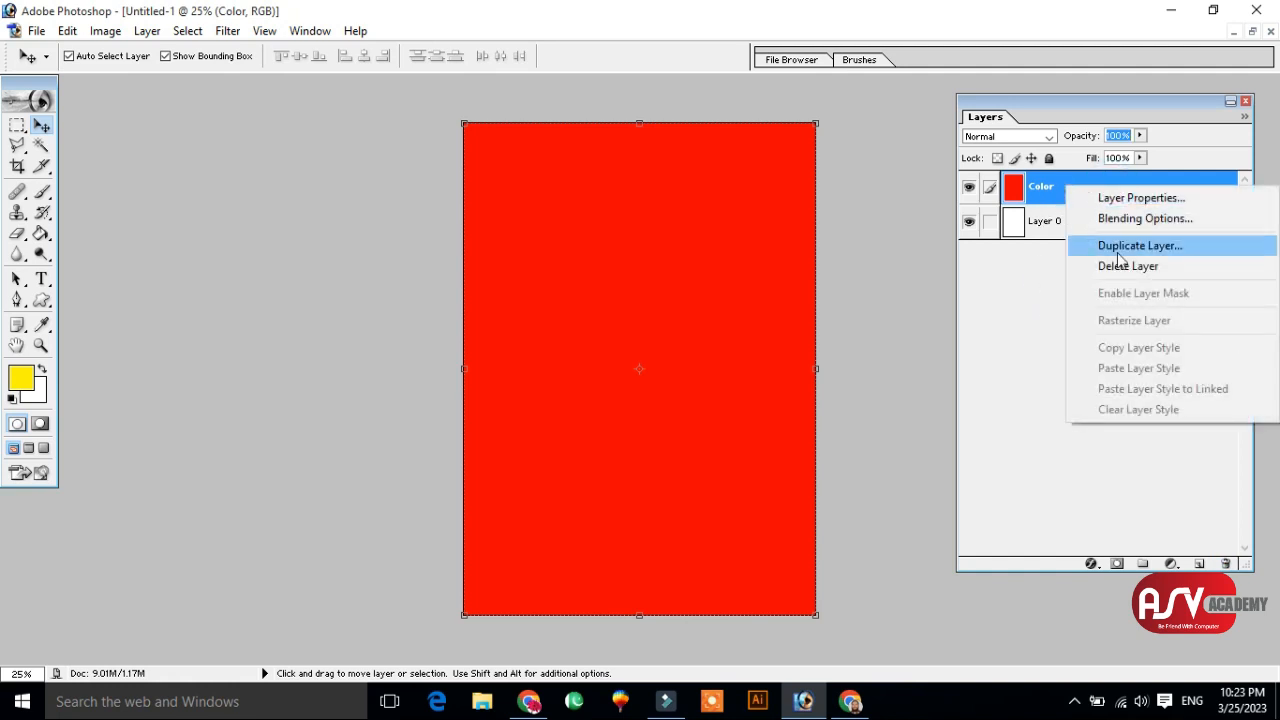
{"action": "left_click", "coordinate": [1165, 274]}
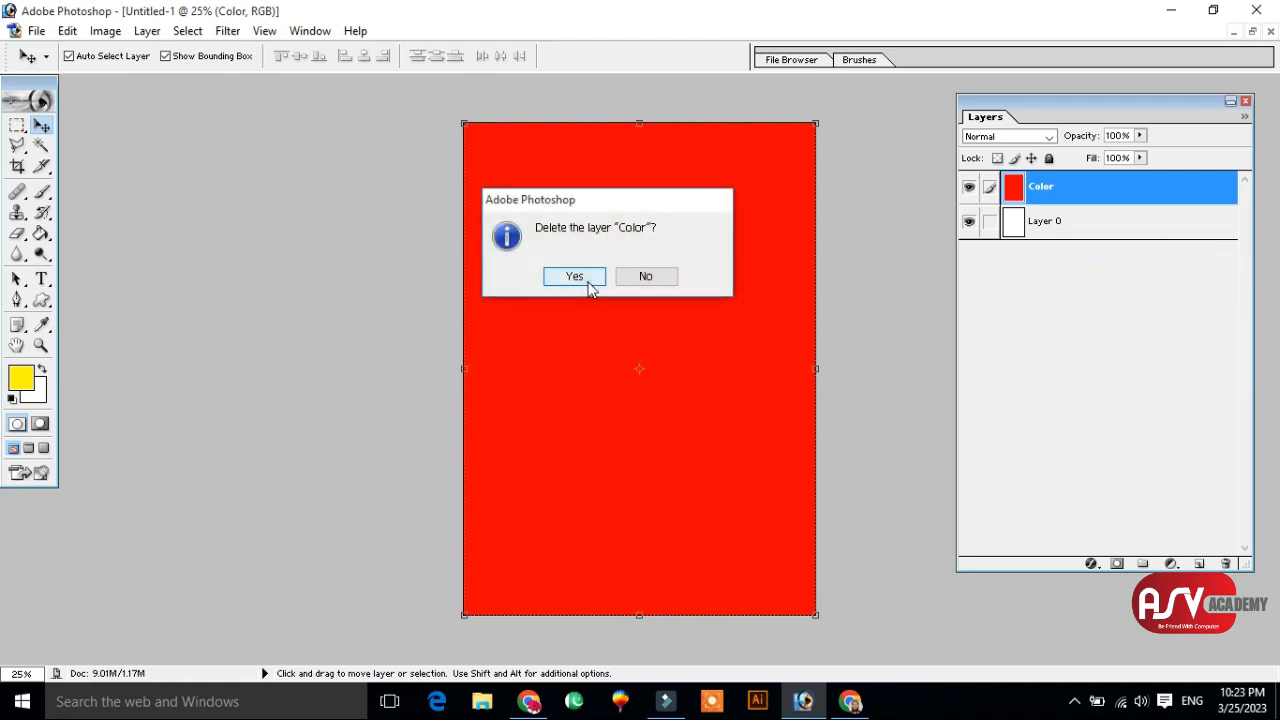
{"action": "left_click", "coordinate": [575, 277]}
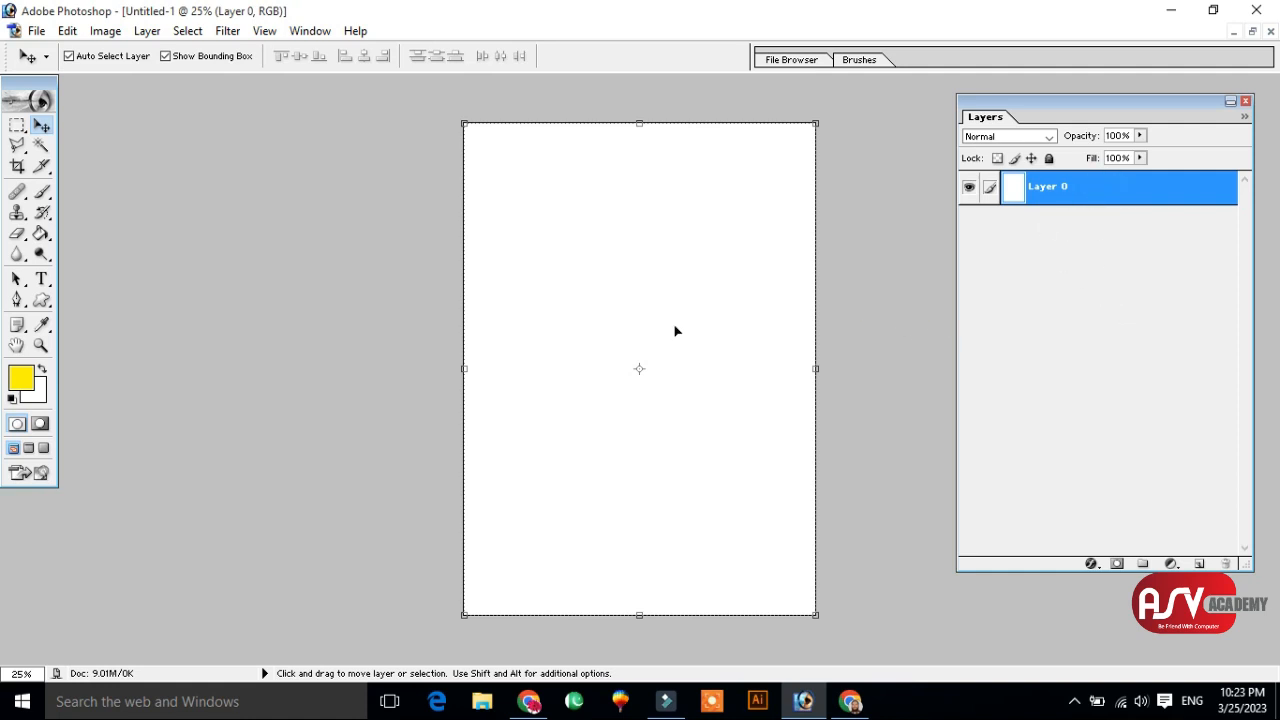
- Nudge the white Layer 0 slightly upward on the canvas with the Move tool
{"action": "left_click", "coordinate": [41, 233]}
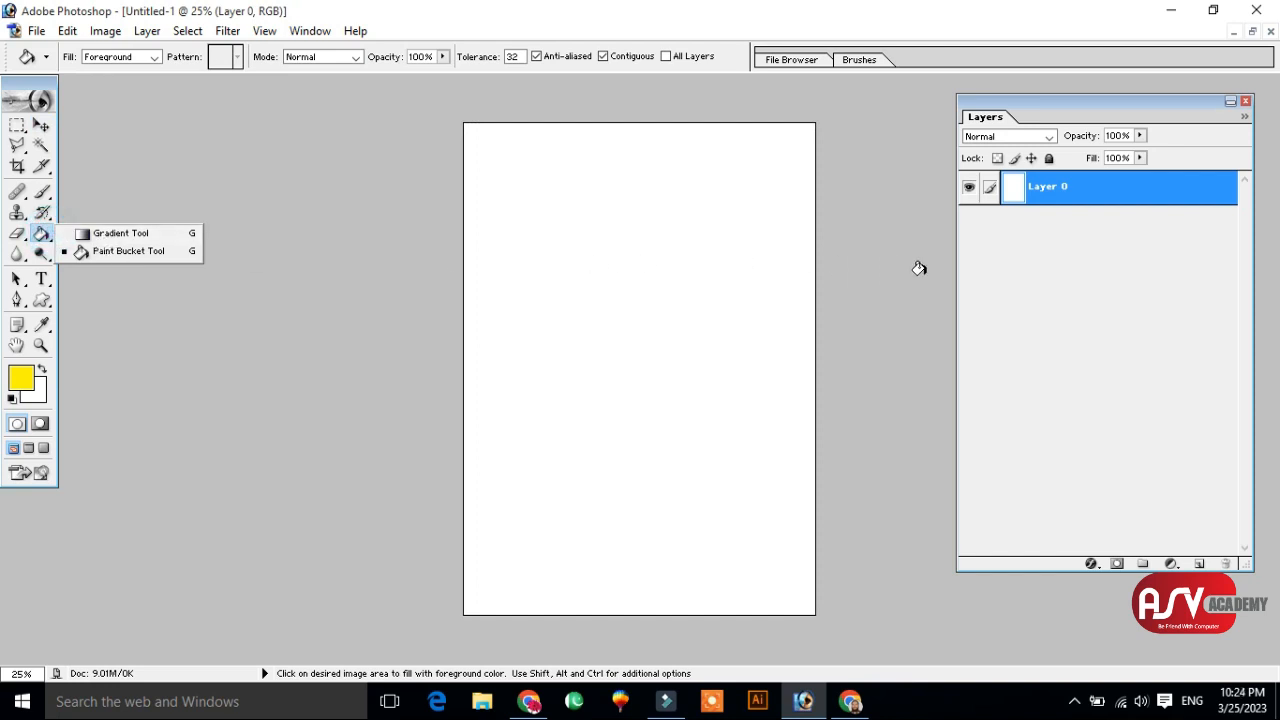
{"action": "left_click", "coordinate": [1104, 202]}
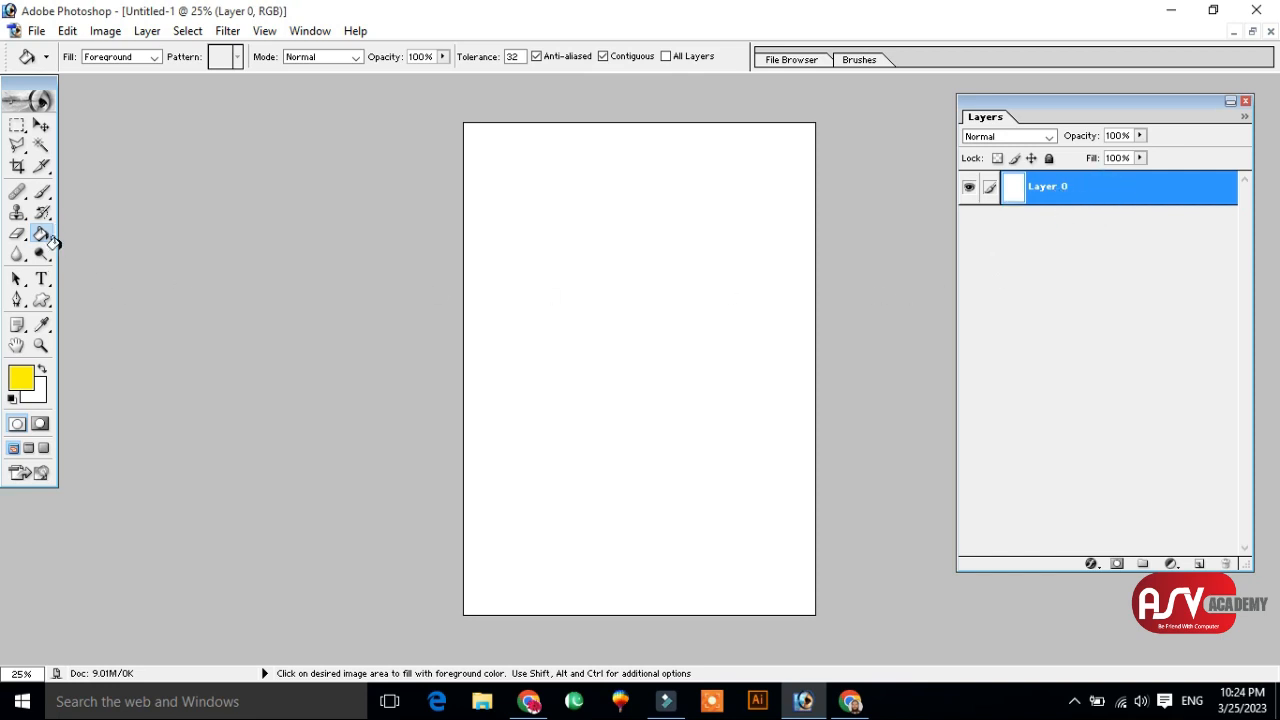
{"action": "left_click", "coordinate": [40, 125]}
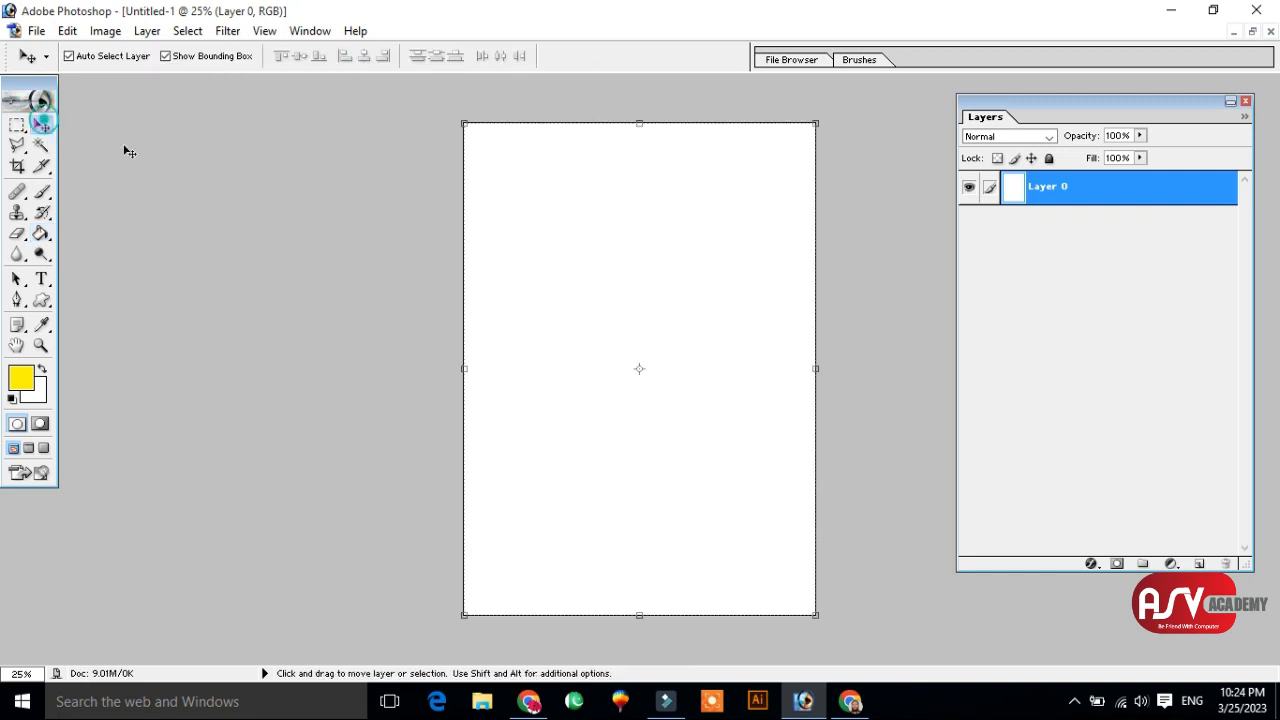
{"action": "mouse_move", "coordinate": [491, 170]}
{"action": "left_mouse_down"}
{"action": "mouse_move", "coordinate": [614, 206]}
{"action": "mouse_move", "coordinate": [494, 197]}
{"action": "mouse_move", "coordinate": [514, 166]}
{"action": "mouse_move", "coordinate": [491, 165]}
{"action": "left_mouse_up"}
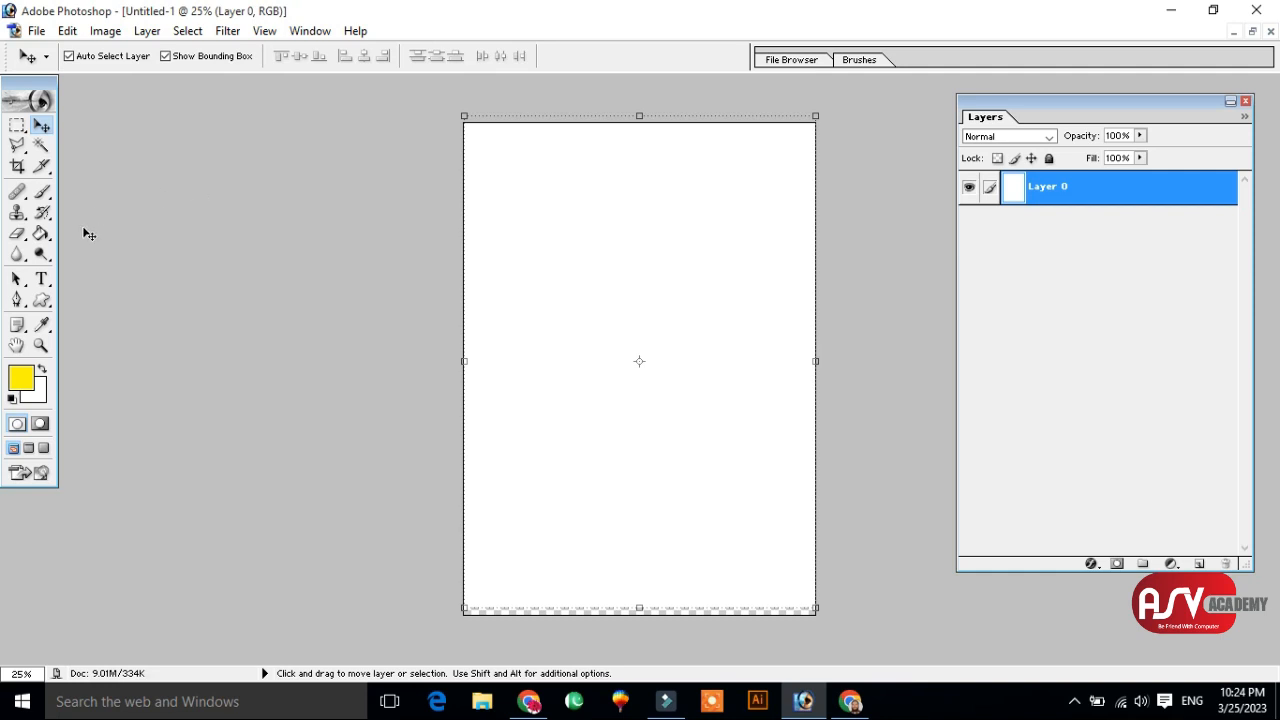
- Switch to the Gradient tool and choose the rainbow spectrum preset
{"action": "mouse_move", "coordinate": [41, 233]}
{"action": "left_mouse_down"}
{"action": "mouse_move", "coordinate": [137, 246]}
{"action": "mouse_move", "coordinate": [110, 235]}
{"action": "left_mouse_up"}
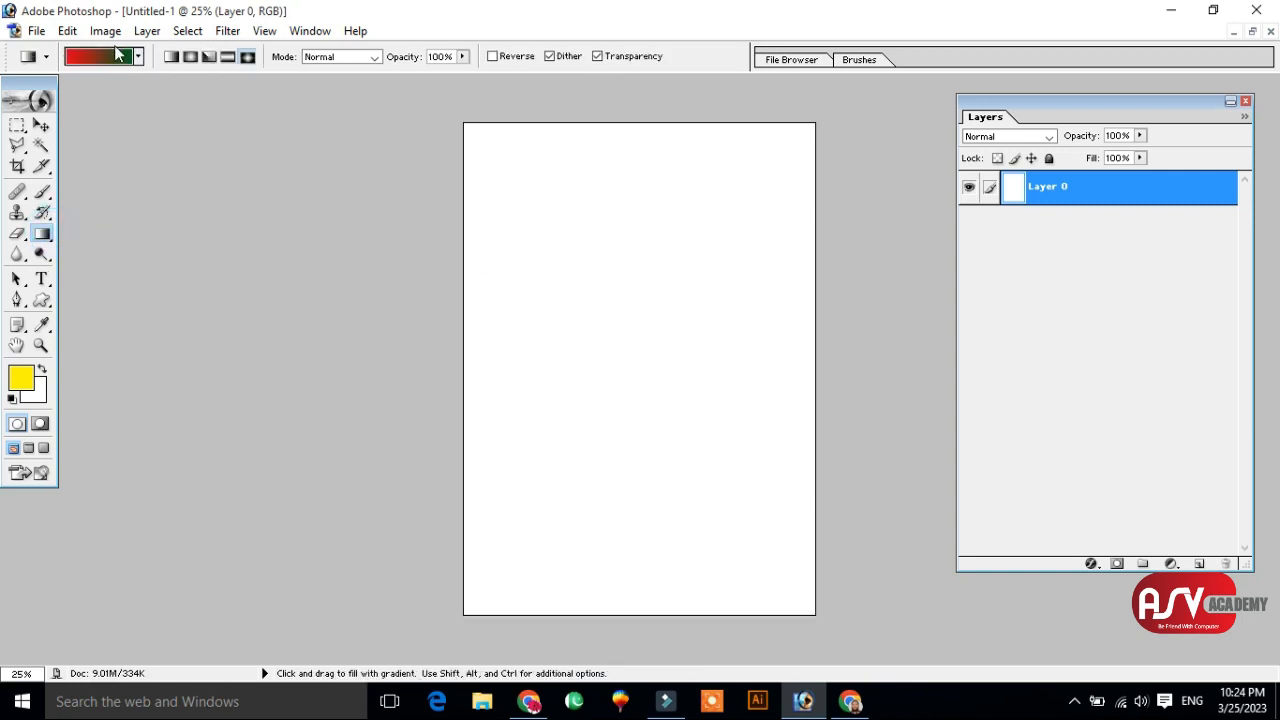
{"action": "left_click_drag", "start_coordinate": [43, 235], "coordinate": [97, 240]}
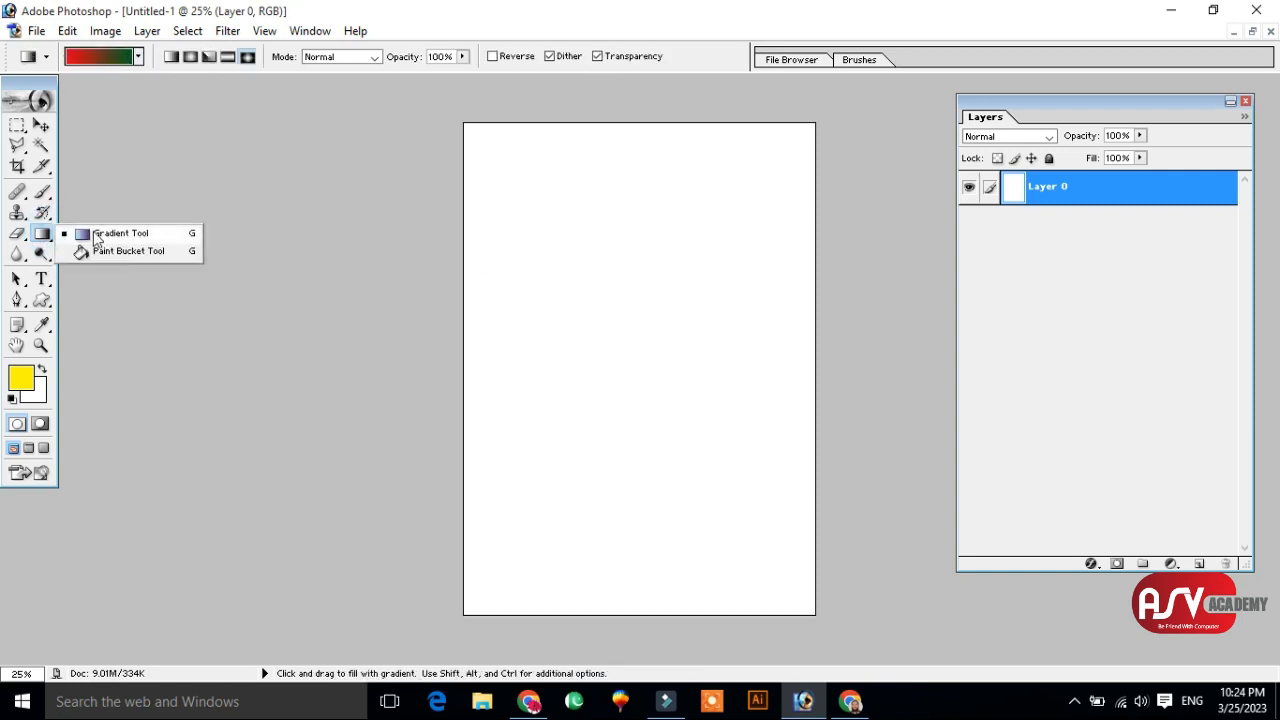
{"action": "left_click", "coordinate": [139, 57]}
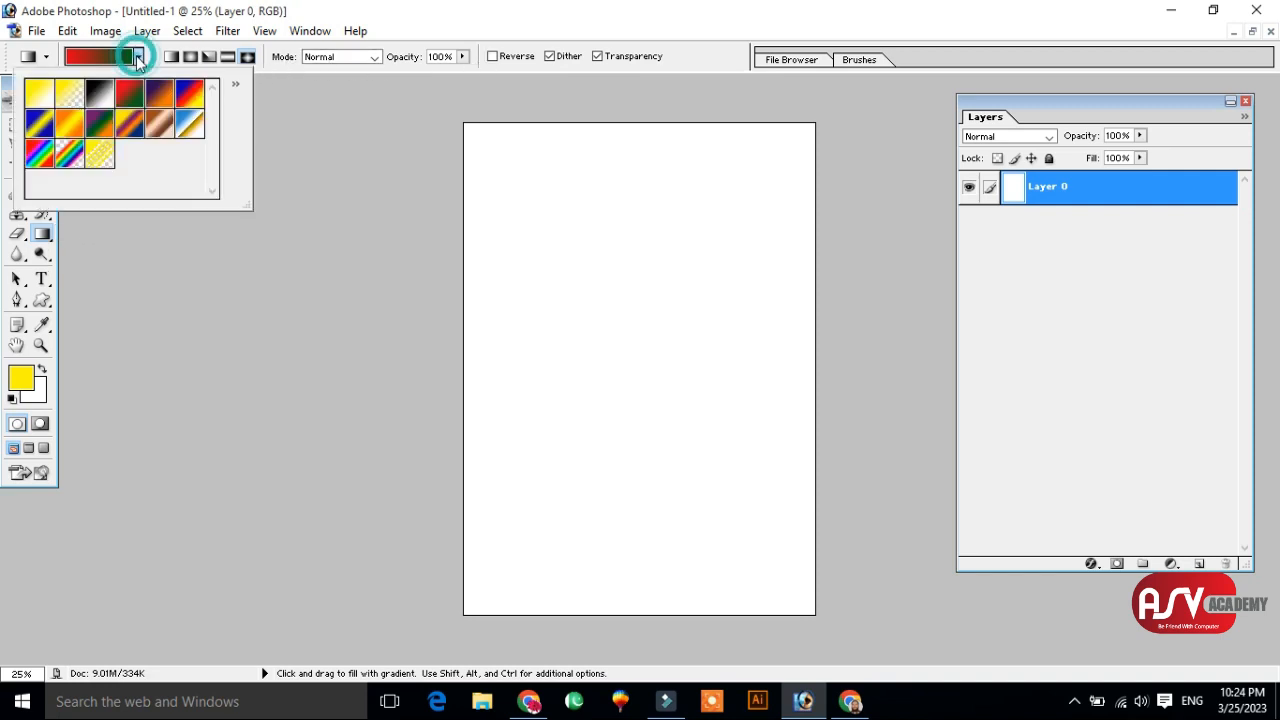
{"action": "left_click", "coordinate": [44, 156]}
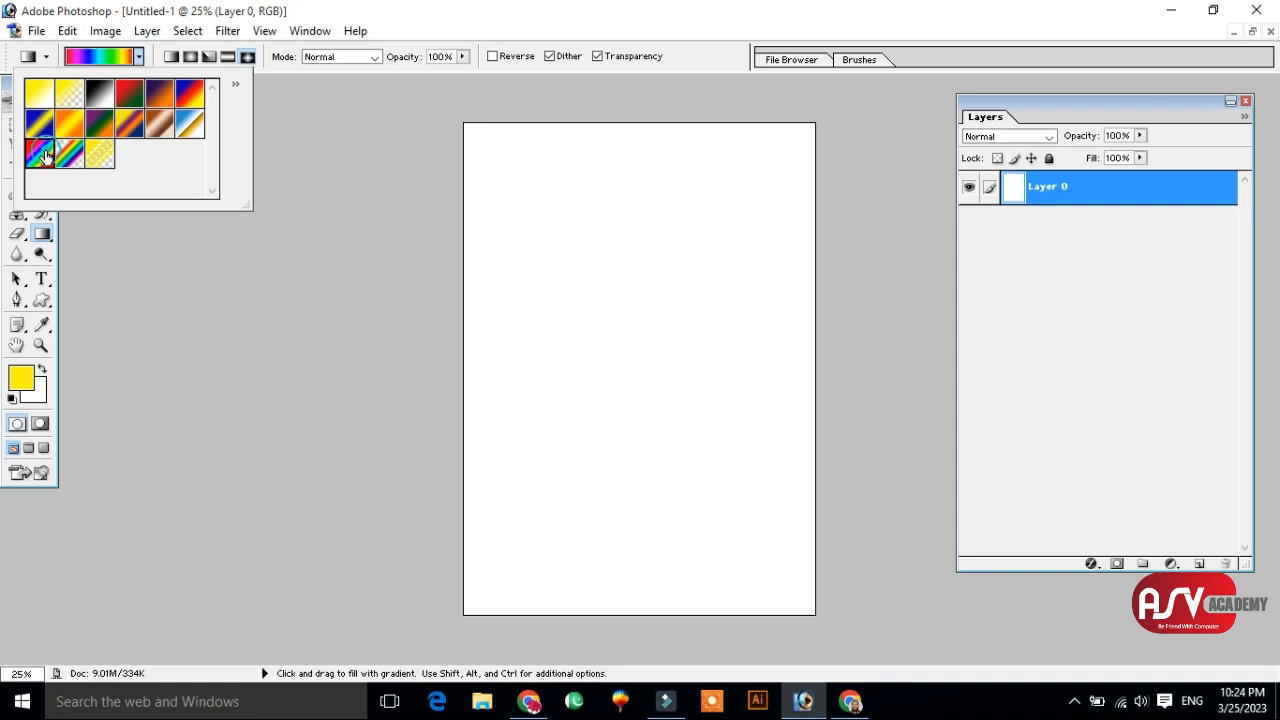
- Append the Special Effects gradient set to the current gradient presets
{"action": "left_click", "coordinate": [236, 86]}
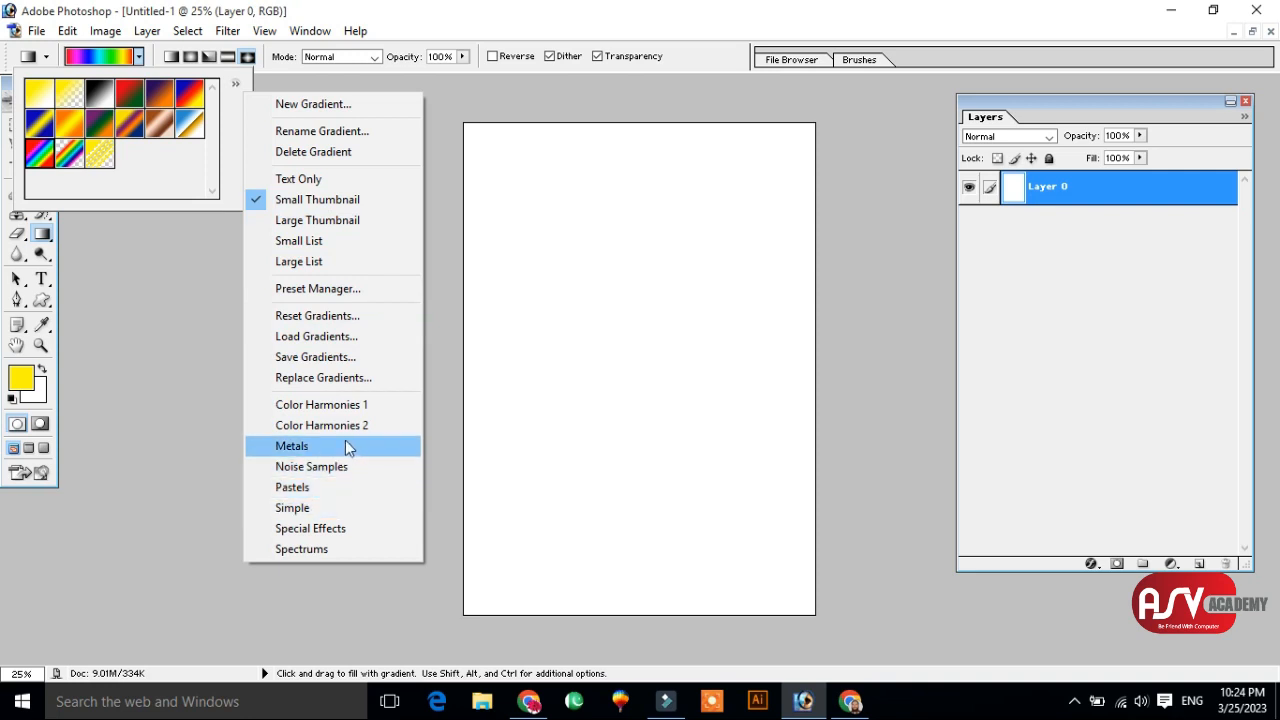
{"action": "left_click", "coordinate": [334, 535]}
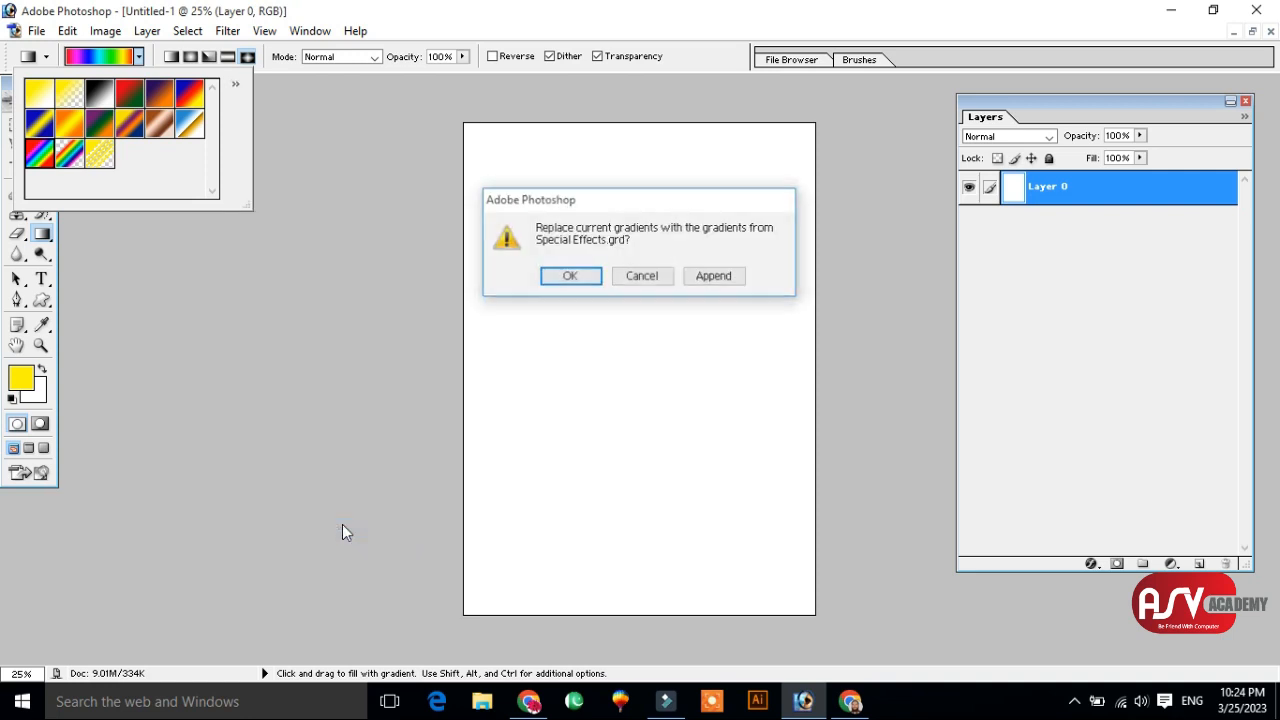
{"action": "left_click", "coordinate": [719, 272]}
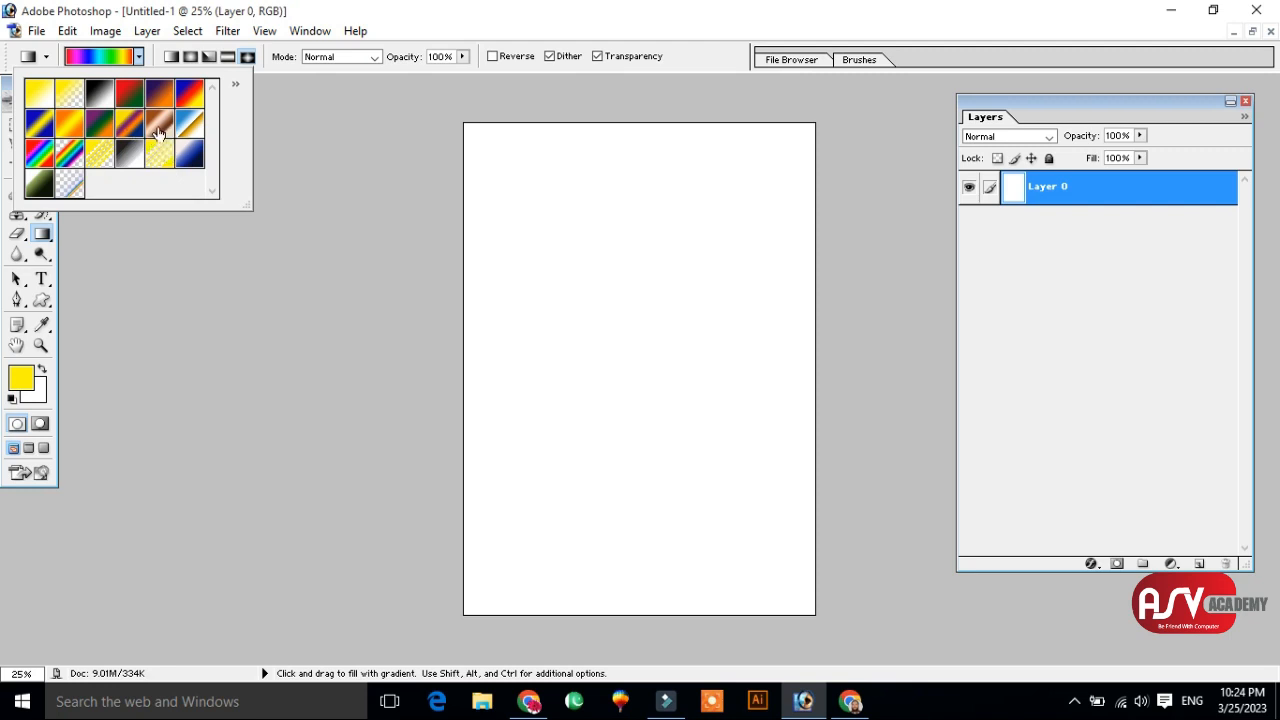
{"action": "left_click", "coordinate": [157, 58]}
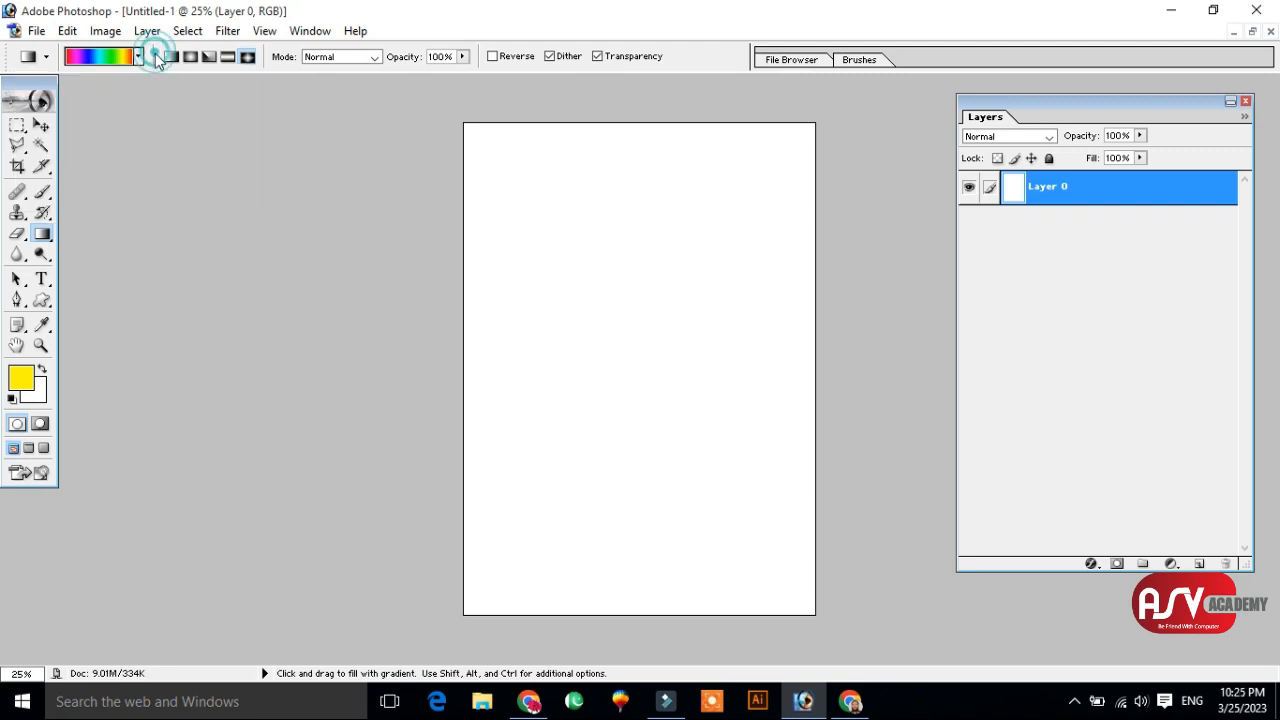
- Fill Layer 0 with a radial rainbow gradient from the centre, and cover it with an angle gradient starting in the upper-left area
{"action": "left_click", "coordinate": [212, 60]}
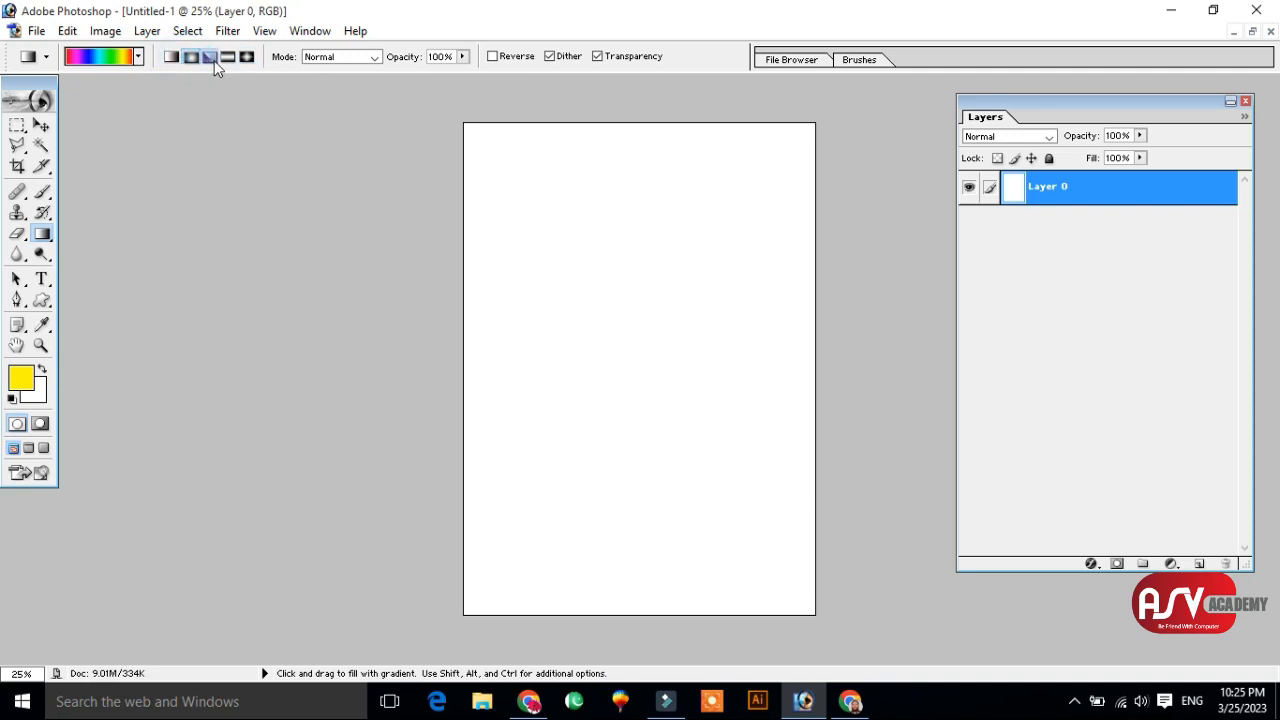
{"action": "left_click", "coordinate": [246, 57]}
{"action": "left_click", "coordinate": [193, 57]}
{"action": "left_click_drag", "start_coordinate": [648, 356], "coordinate": [797, 591]}
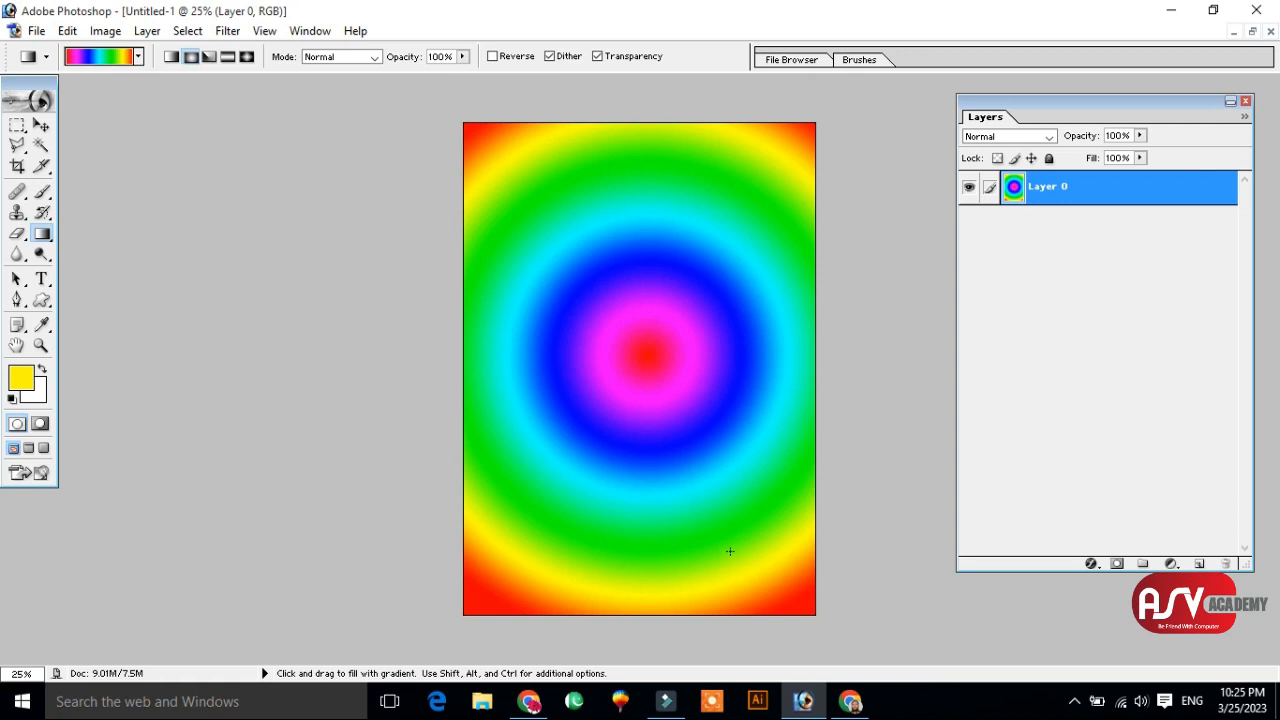
{"action": "left_click", "coordinate": [209, 56]}
{"action": "left_click_drag", "start_coordinate": [548, 309], "coordinate": [687, 483]}
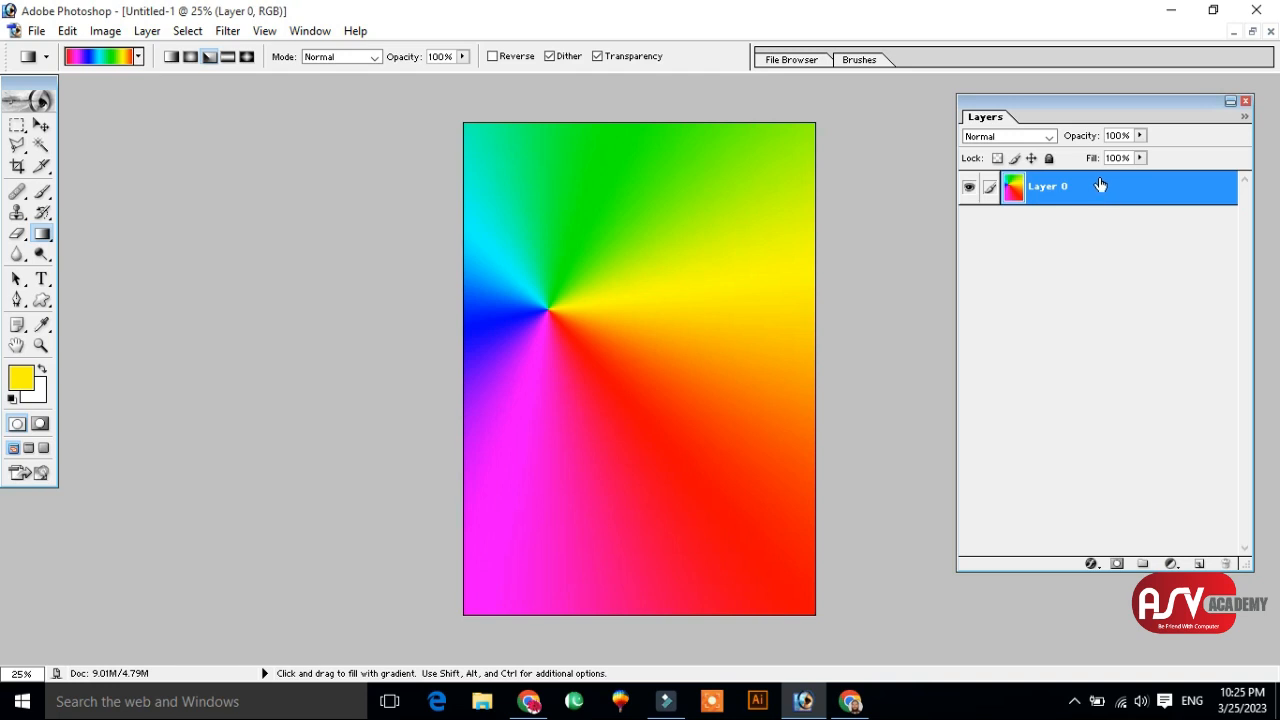
- Save the document in Photoshop format as Colors in the Class 3 folder and close it
{"action": "left_click", "coordinate": [1270, 32]}
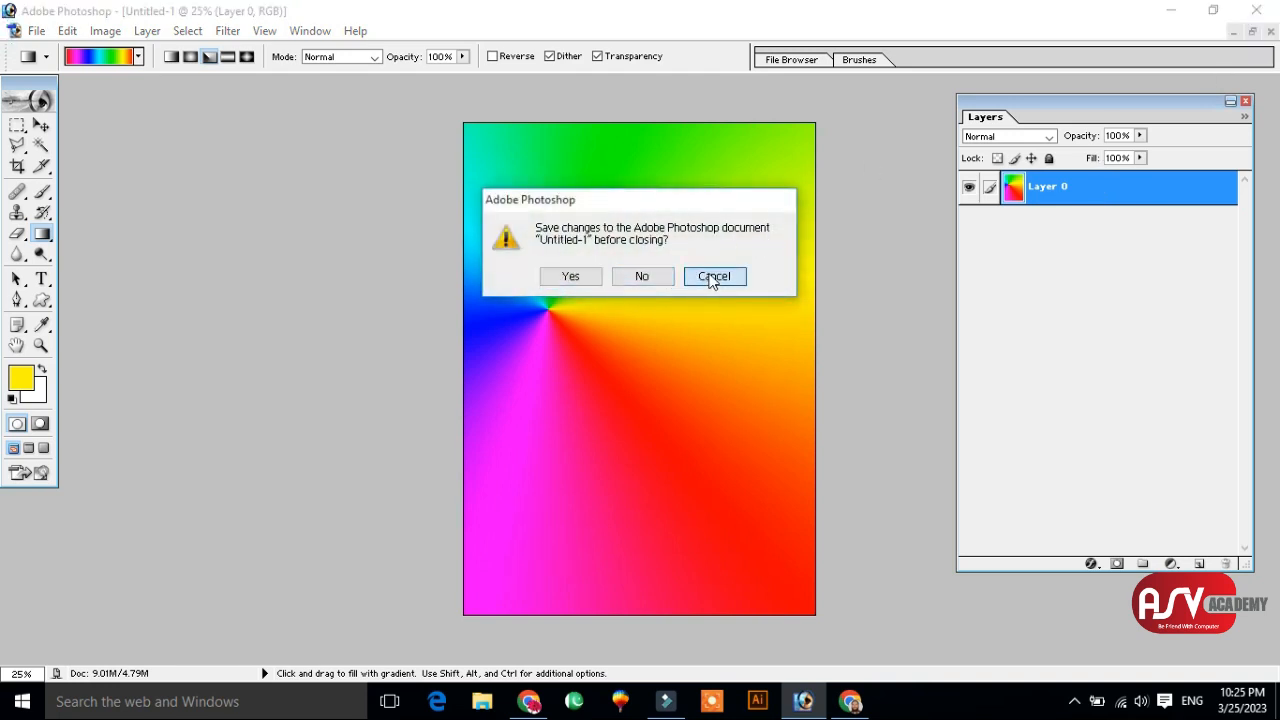
{"action": "key", "text": "Return"}
{"action": "double_click", "coordinate": [538, 190]}
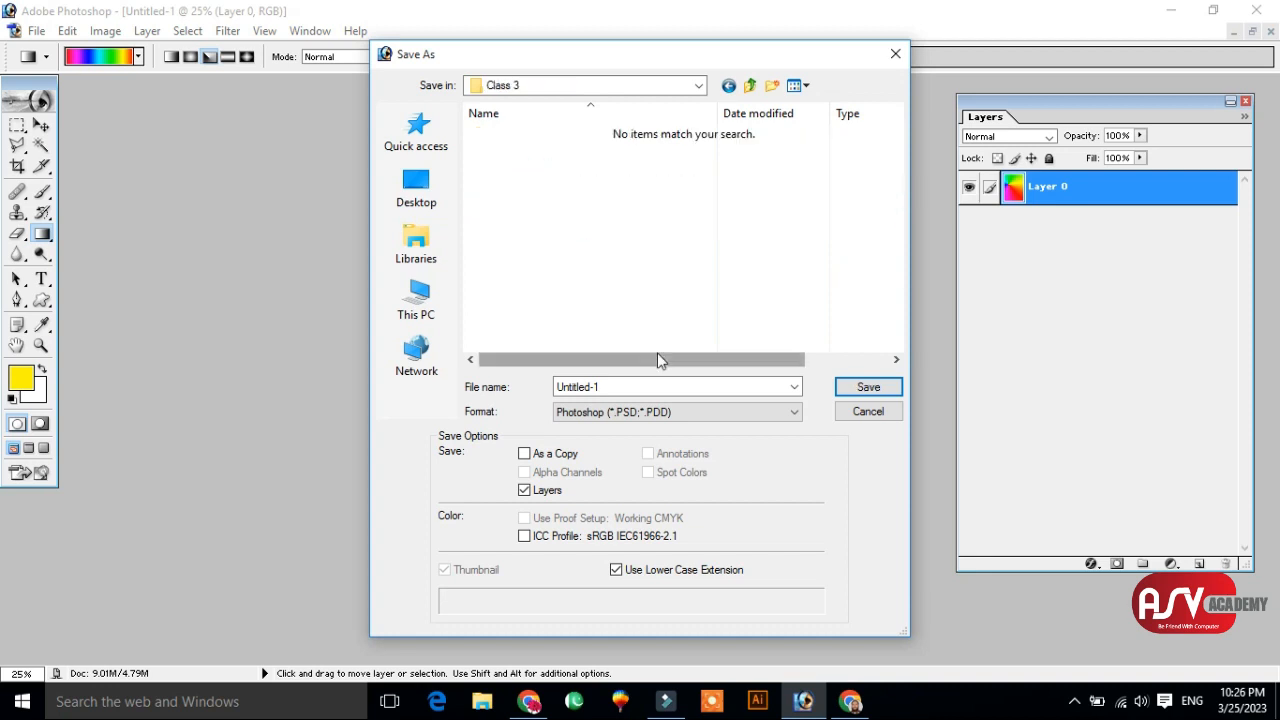
{"action": "double_click", "coordinate": [625, 388]}
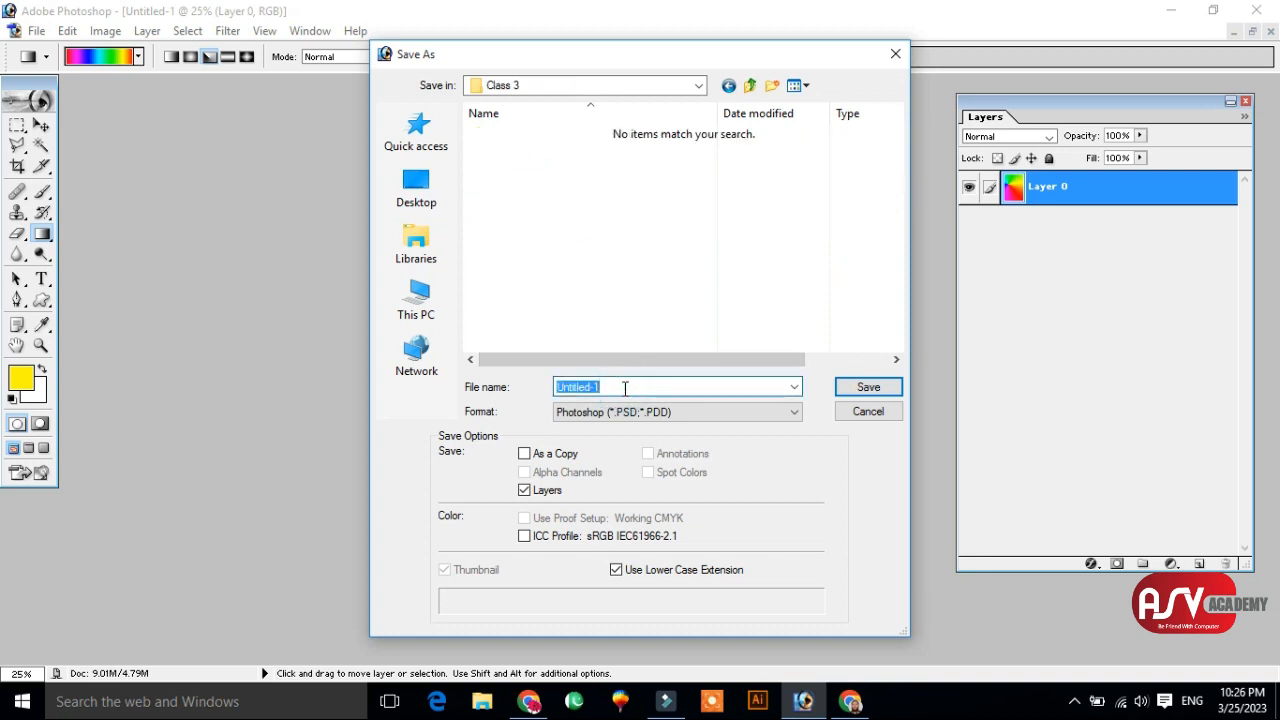
{"action": "type", "text": "Colors"}
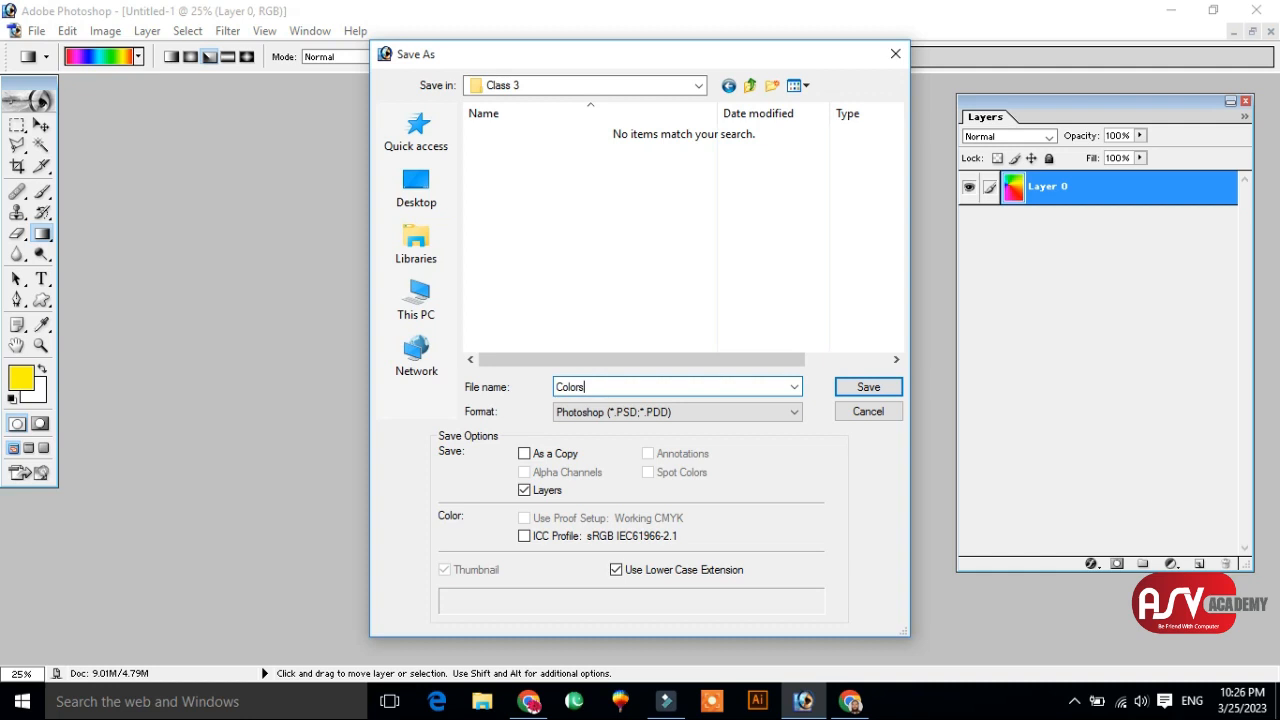
{"action": "key", "text": "Return"}
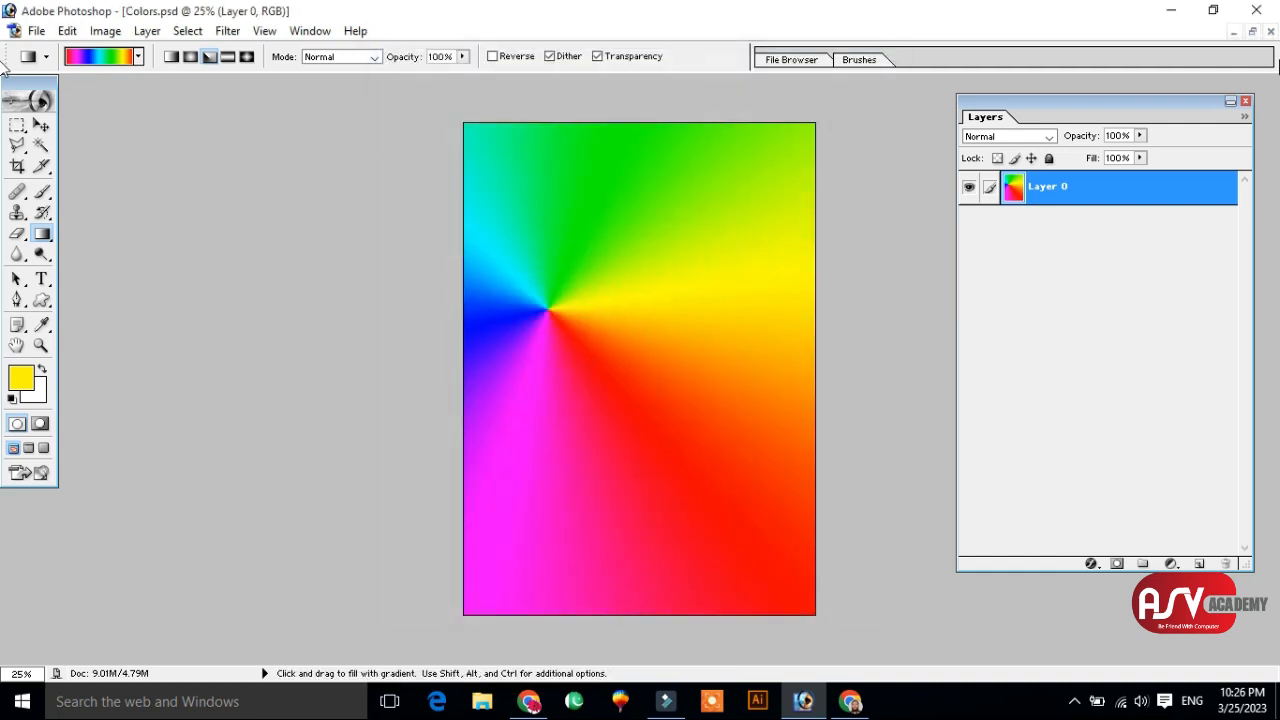
{"action": "left_click", "coordinate": [1270, 31]}
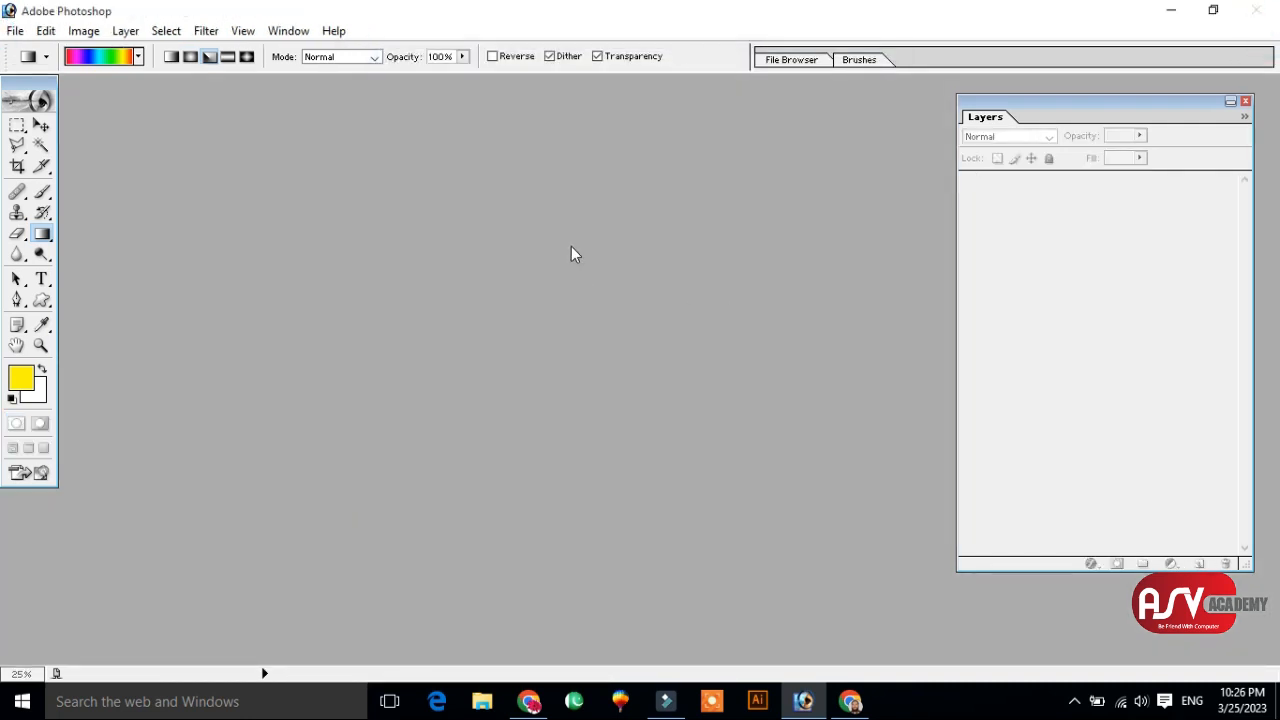
- Create a new white RGB document 7 inches wide and 5 inches high at 300 pixels/inch
{"action": "key", "text": "ctrl+n"}
{"action": "double_click", "coordinate": [629, 340]}
{"action": "type", "text": "7"}
{"action": "key", "text": "Tab"}
{"action": "key", "text": "Tab"}
{"action": "type", "text": "5"}
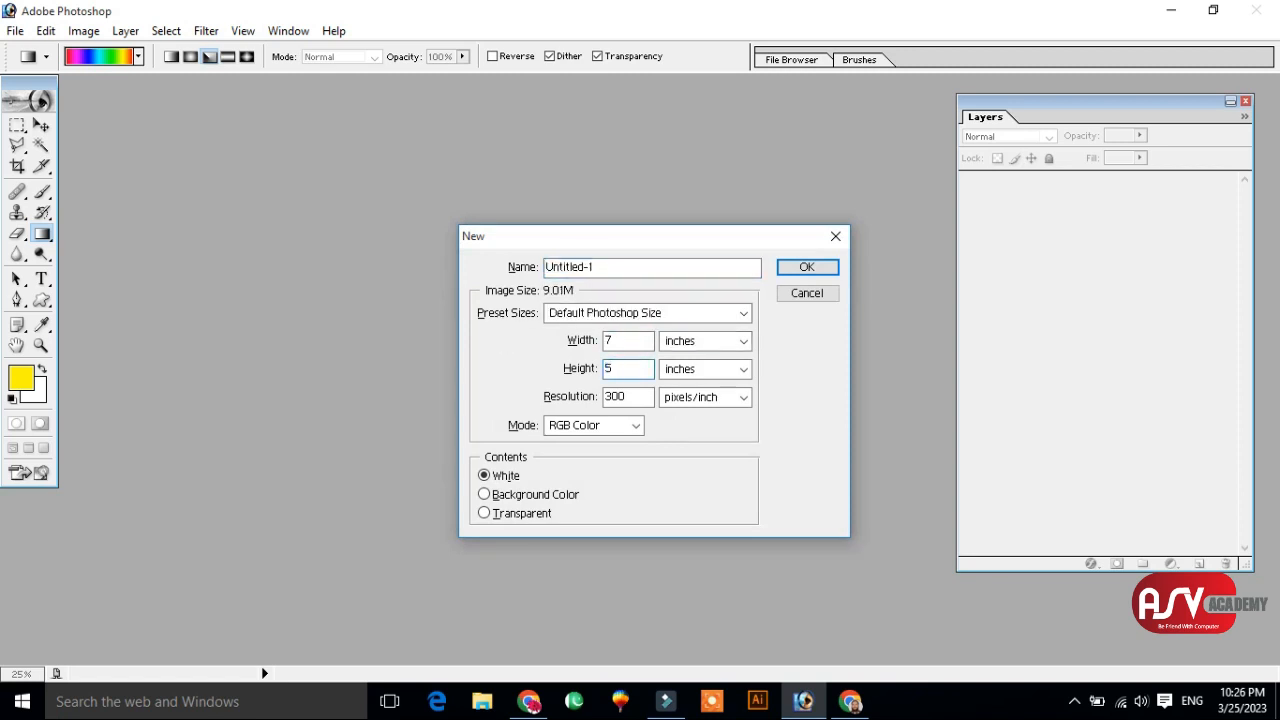
{"action": "key", "text": "Return"}
{"action": "left_click", "coordinate": [614, 92]}
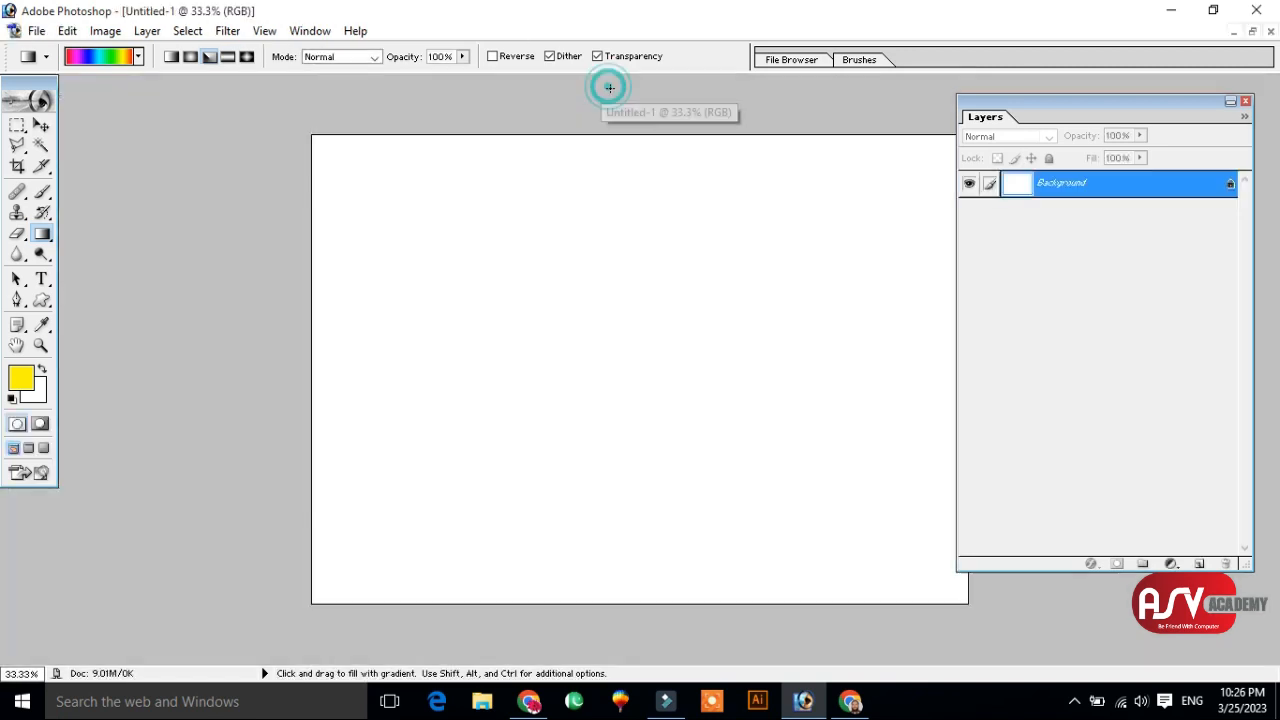
- Convert the locked Background into a regular layer and add an empty layer above it
{"action": "double_click", "coordinate": [1230, 184]}
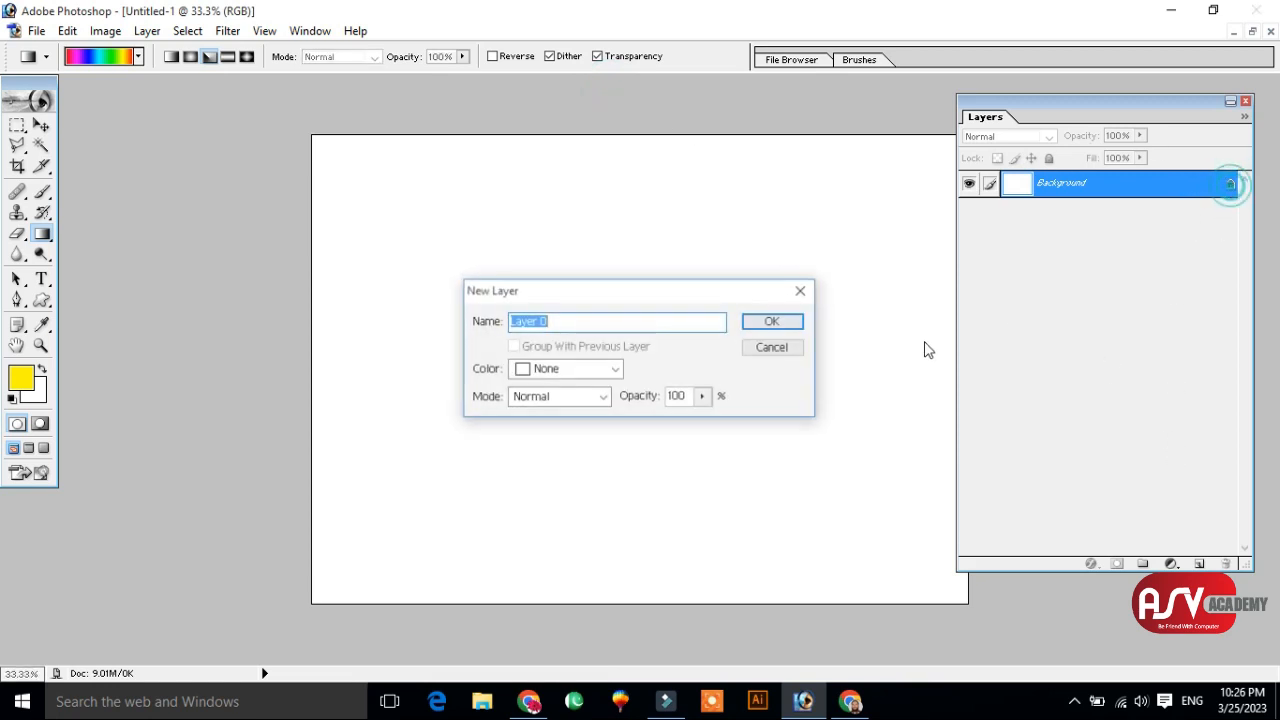
{"action": "left_click", "coordinate": [771, 321]}
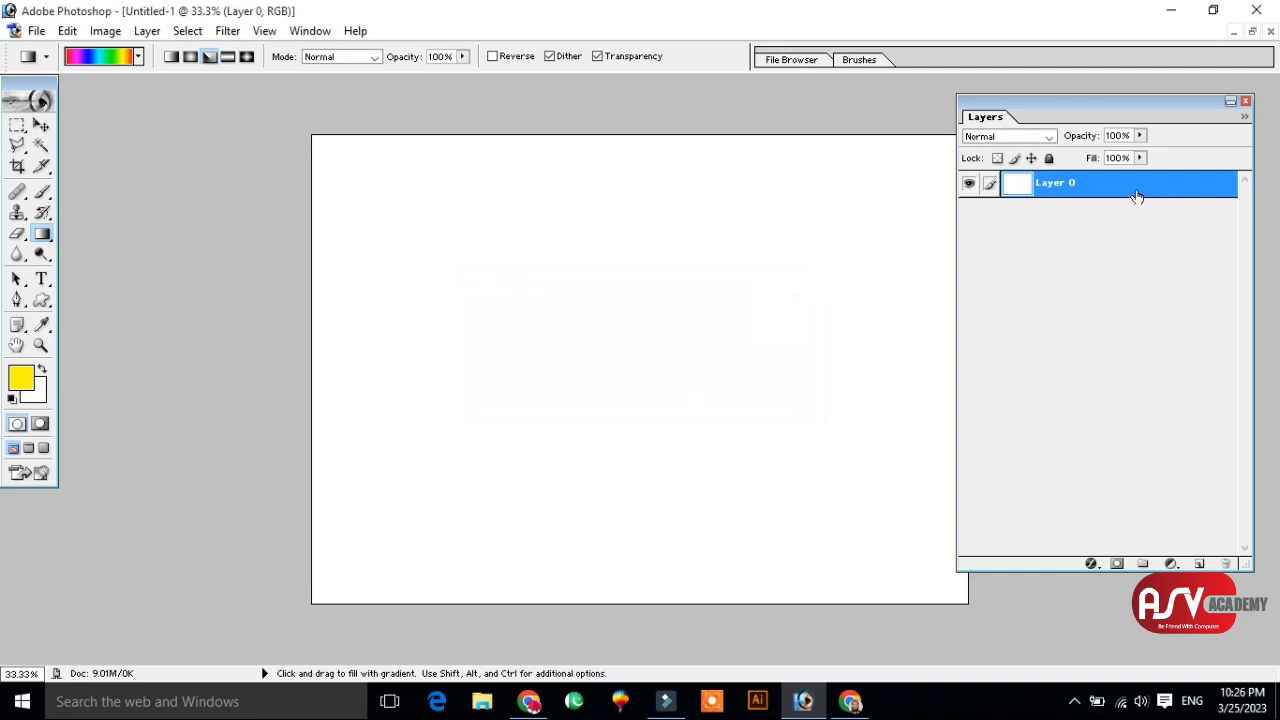
{"action": "left_click_drag", "start_coordinate": [953, 141], "coordinate": [976, 141]}
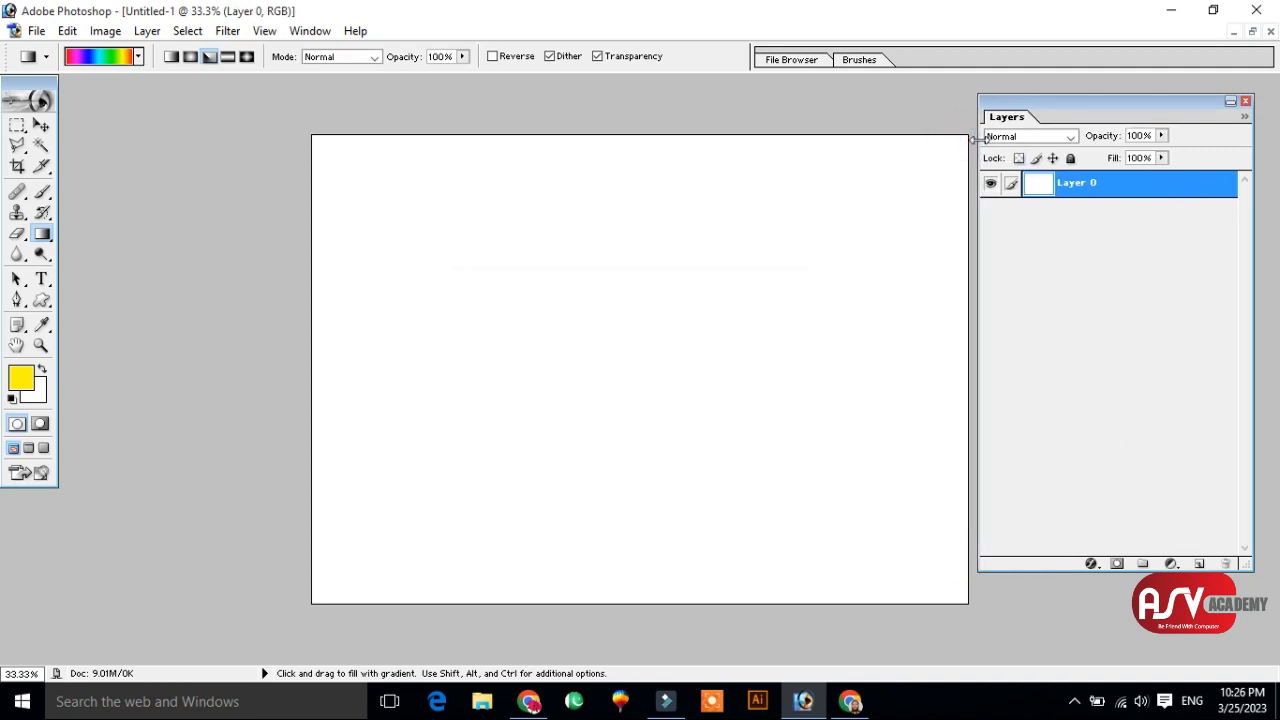
{"action": "left_click", "coordinate": [1200, 564]}
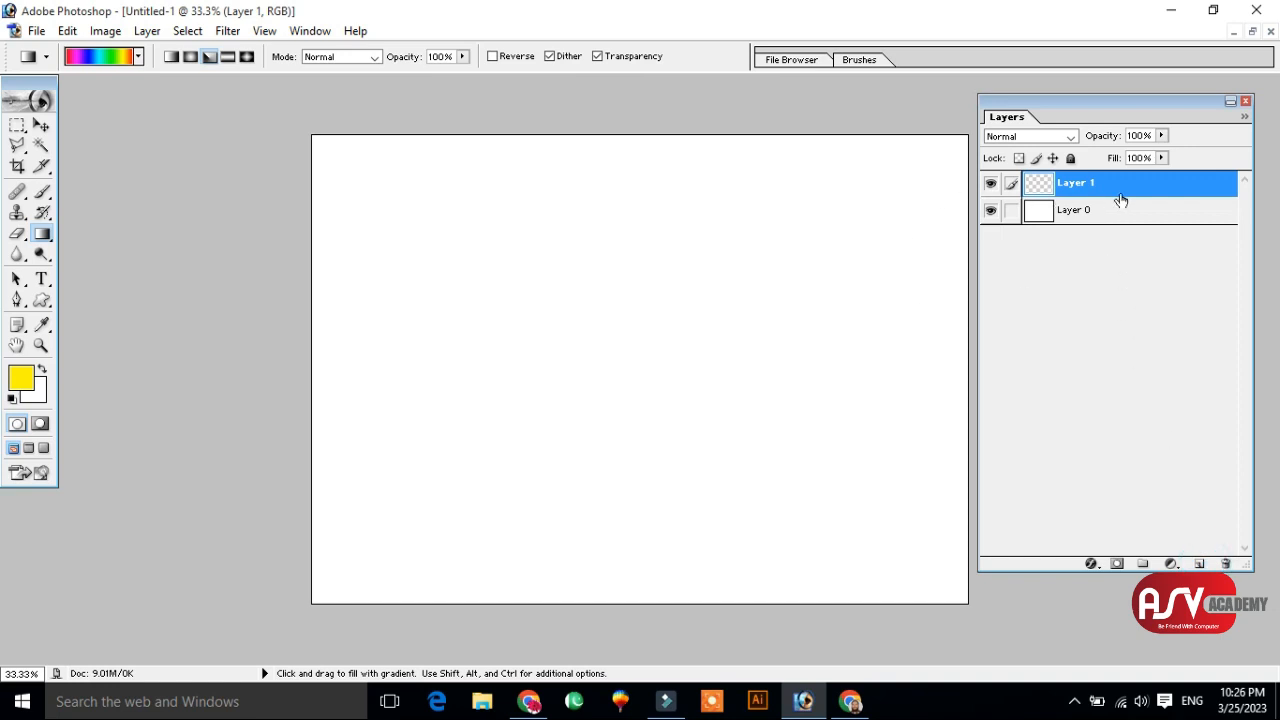
- Add the yellow text "ASV" in 12 pt Courier in the upper-left area of the canvas
{"action": "left_click", "coordinate": [41, 279]}
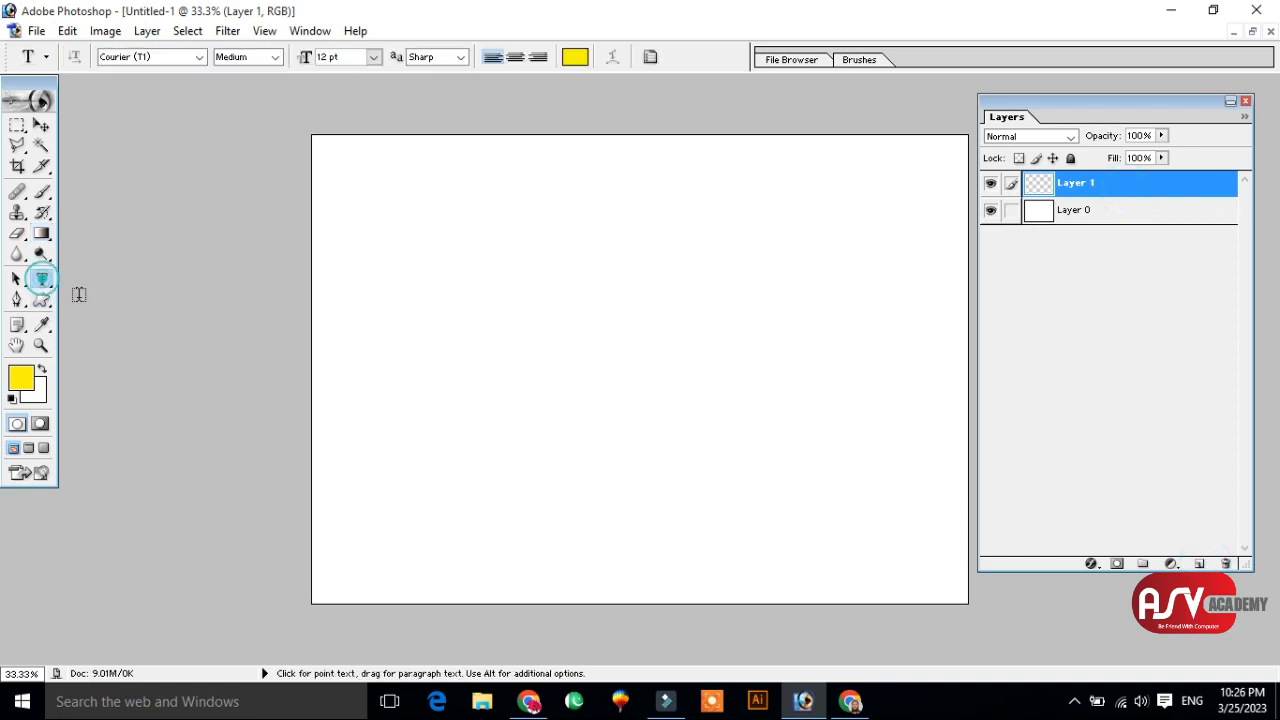
{"action": "left_click", "coordinate": [394, 246]}
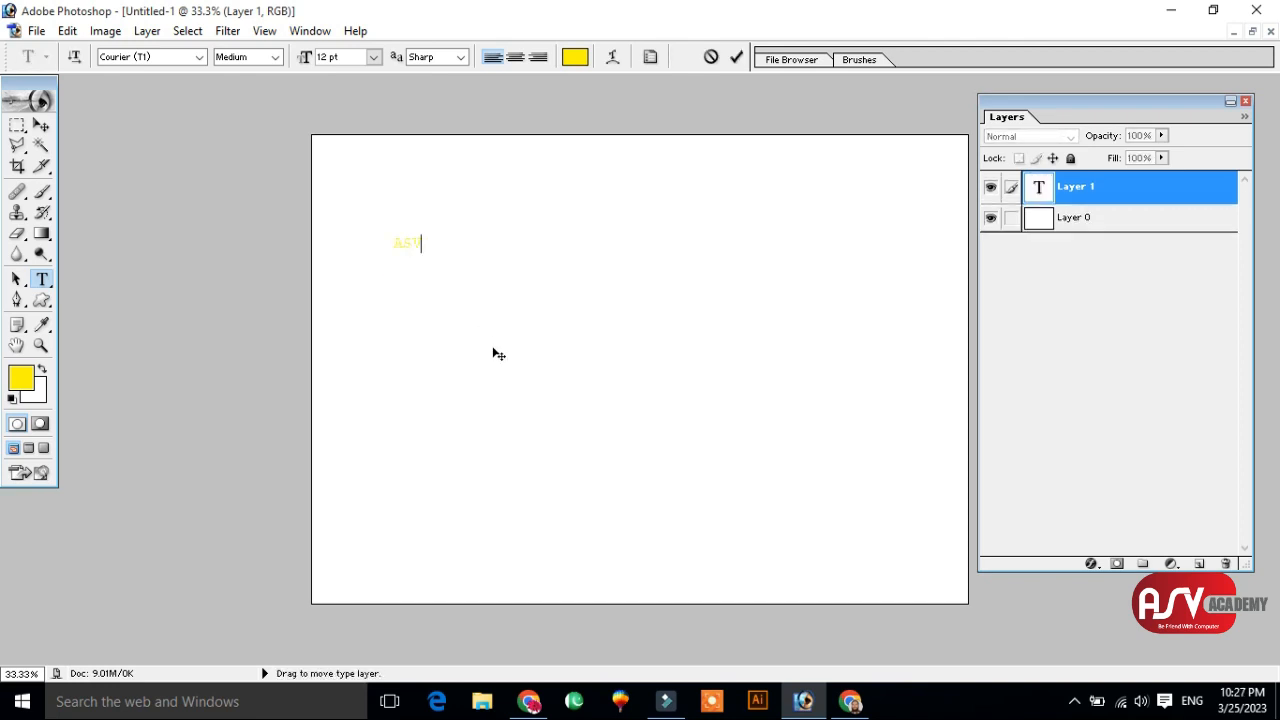
{"action": "double_click", "coordinate": [420, 243]}
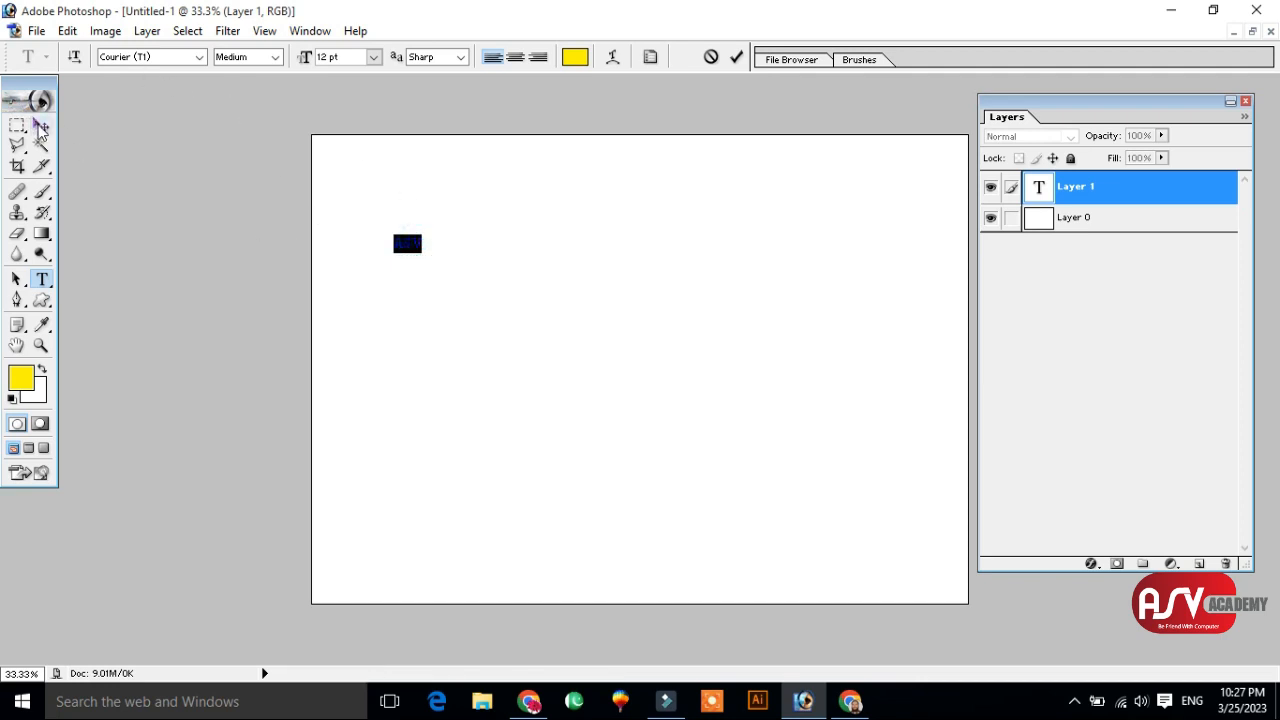
- Enlarge the ASV text to about 181 pt with Free Transform, extending it across the canvas
{"action": "left_click", "coordinate": [40, 124]}
{"action": "key", "text": "ctrl+t"}
{"action": "left_click_drag", "start_coordinate": [421, 246], "coordinate": [771, 509]}
{"action": "key", "text": "Return"}
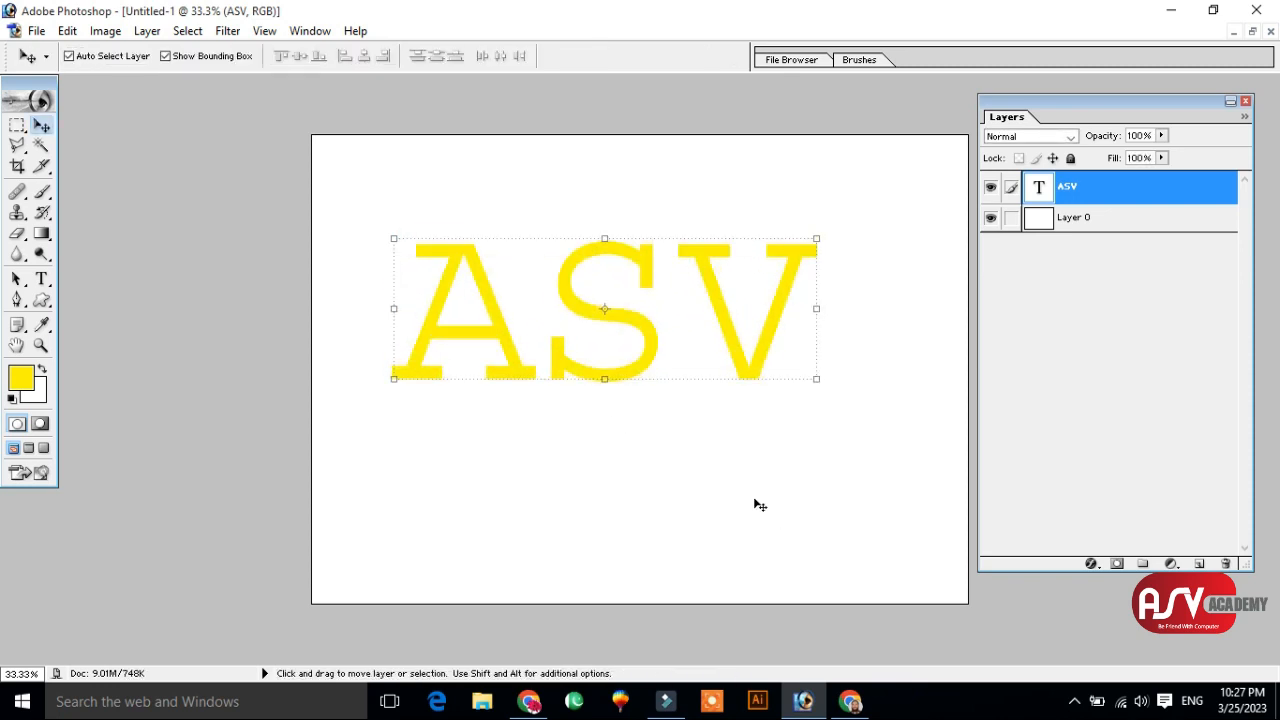
- Select the whole ASV text and change its font to Arial
{"action": "key", "text": "t"}
{"action": "left_click_drag", "start_coordinate": [773, 336], "coordinate": [392, 333]}
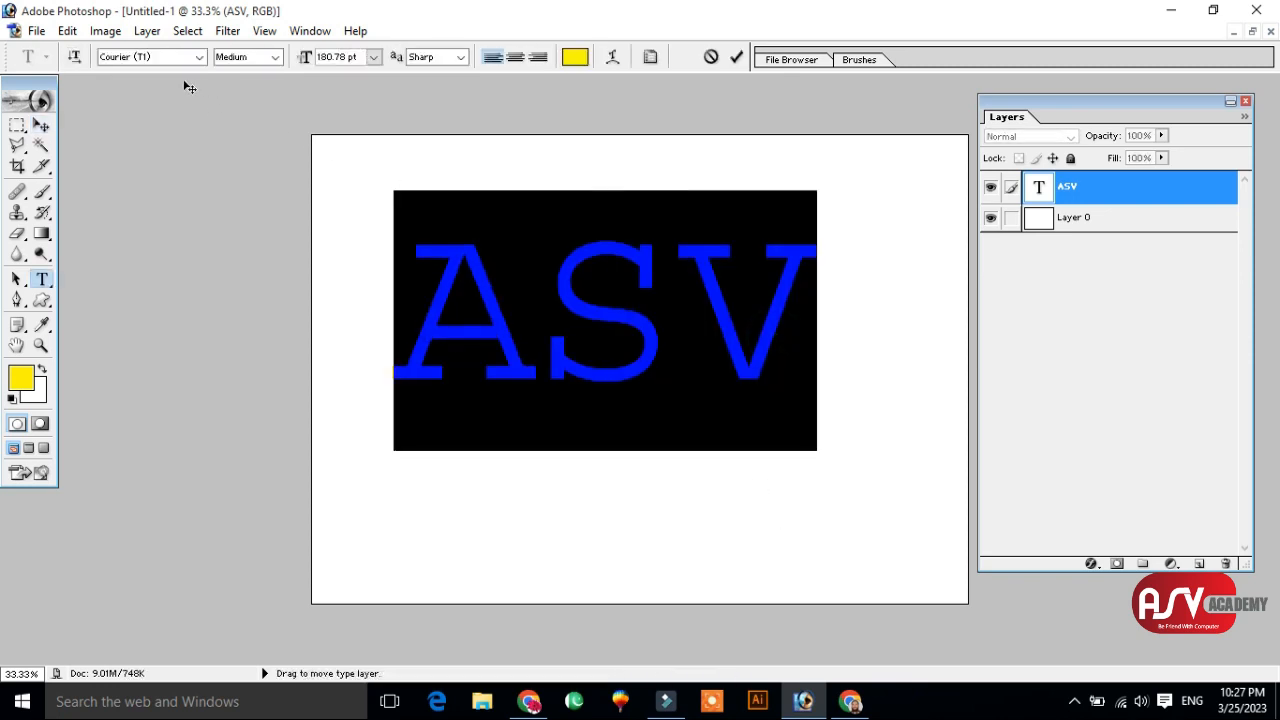
{"action": "left_click", "coordinate": [149, 57]}
{"action": "key", "text": "Down"}
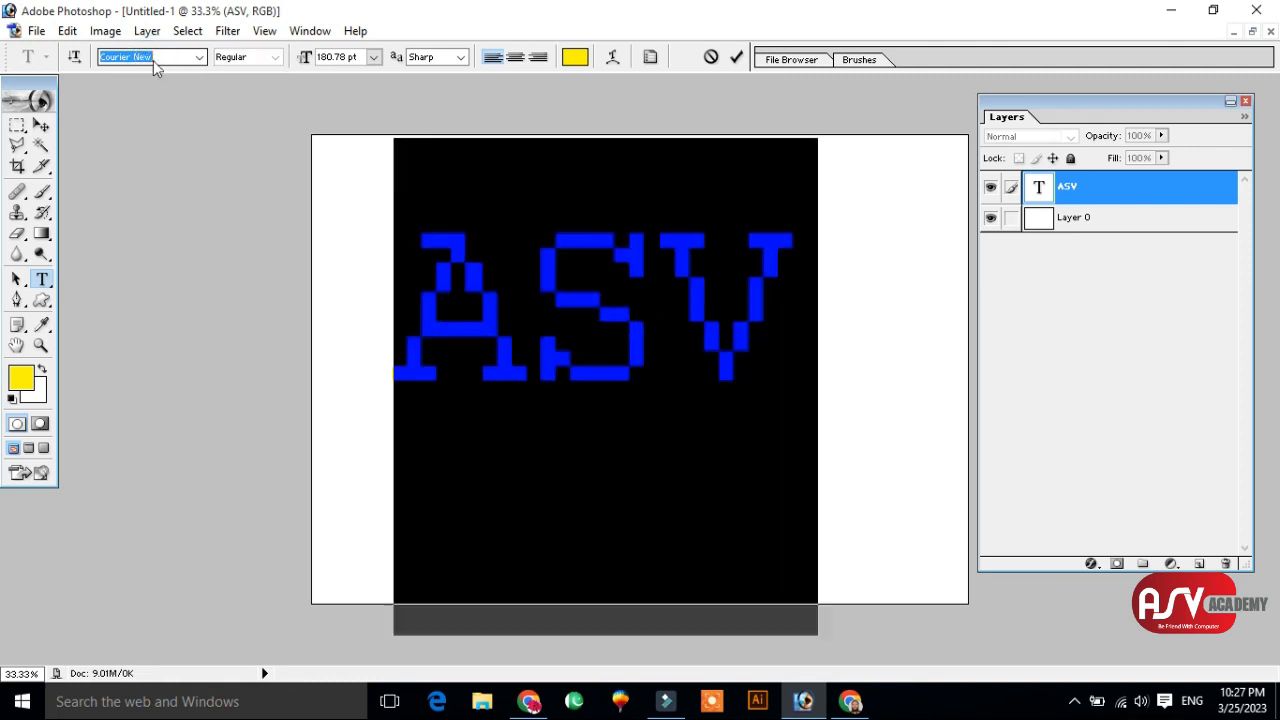
{"action": "key", "text": "Down"}
{"action": "key", "text": "Down"}
{"action": "key", "text": "Down"}
{"action": "key", "text": "Down"}
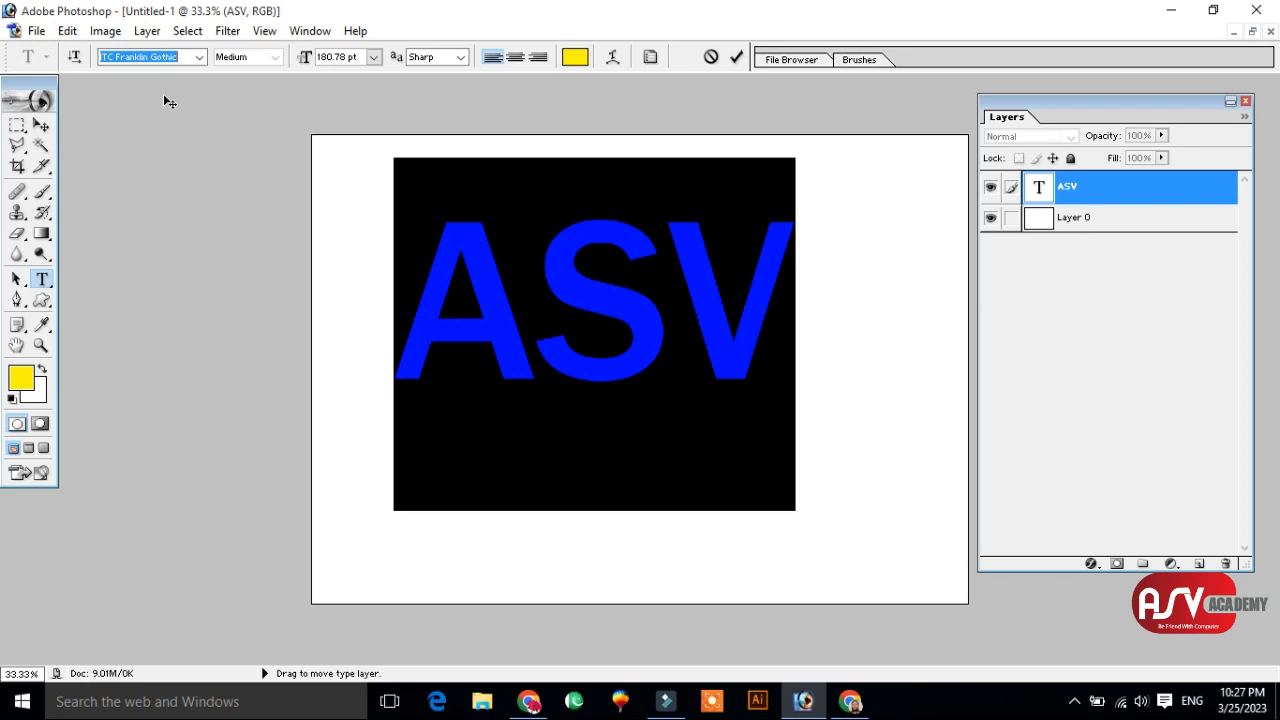
{"action": "type", "text": "Arial"}
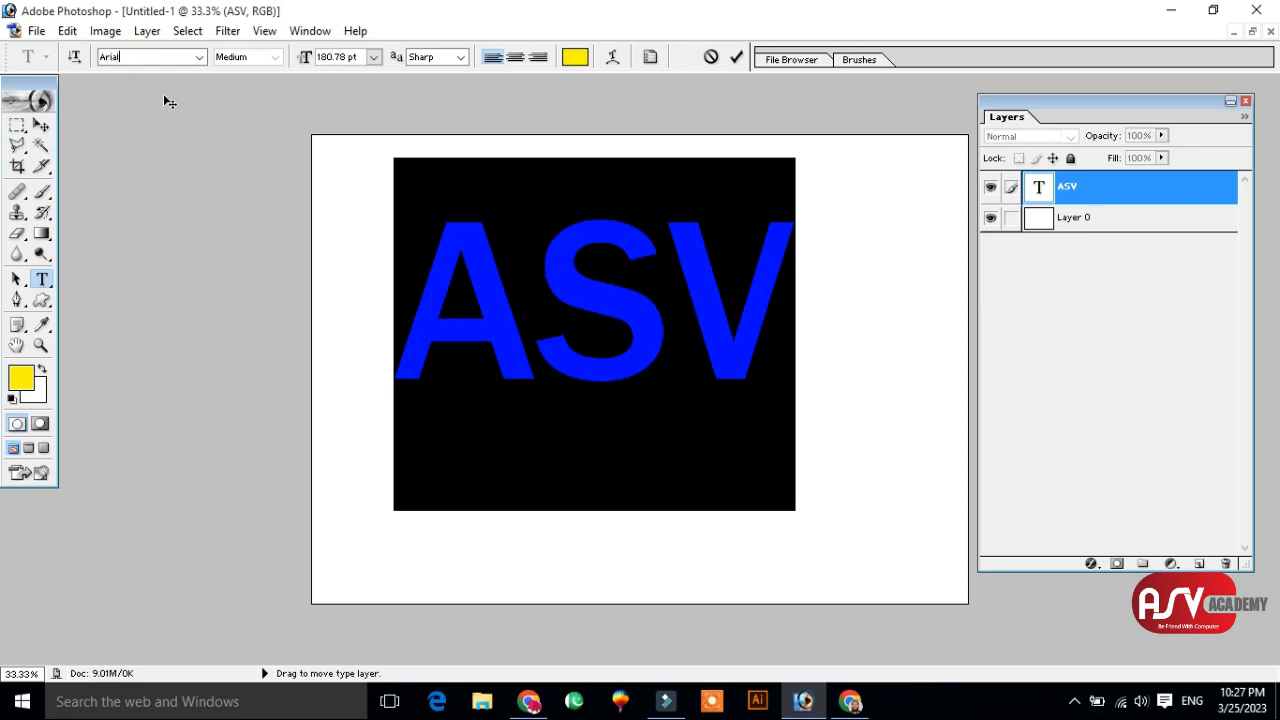
{"action": "key", "text": "Return"}
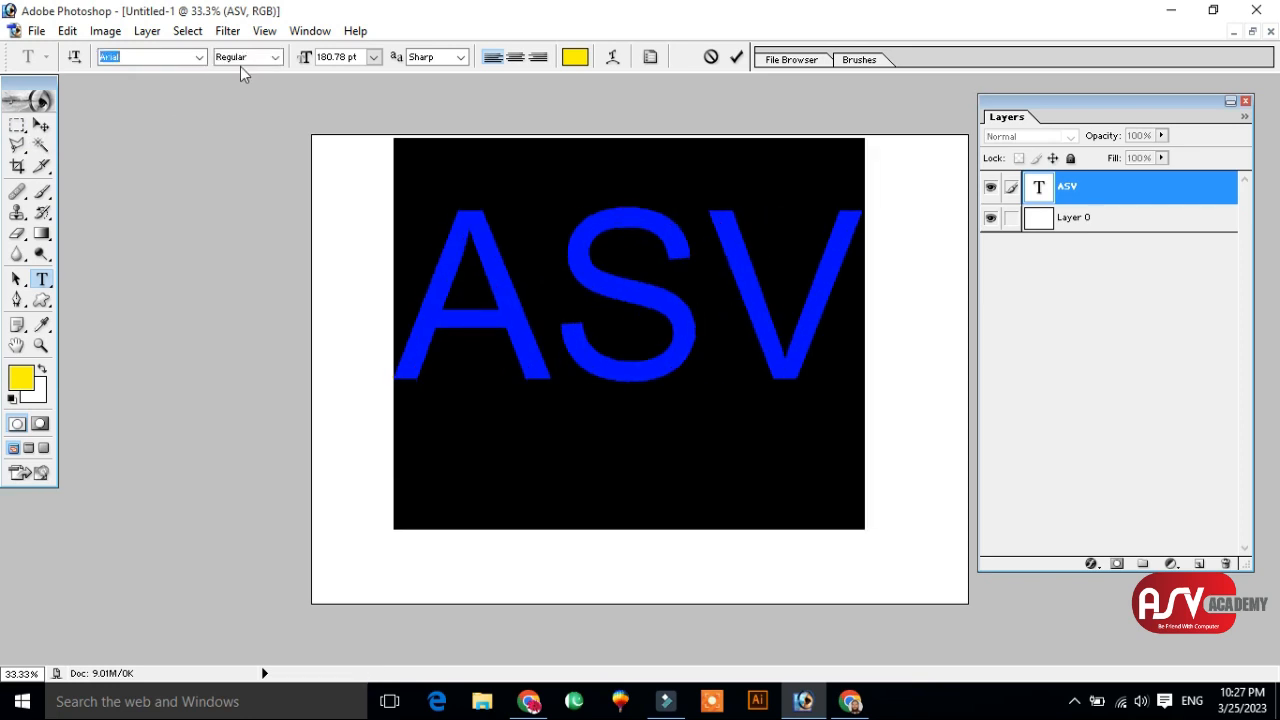
- Set the ASV text's font style to Black
{"action": "left_click", "coordinate": [246, 63]}
{"action": "left_click", "coordinate": [278, 58]}
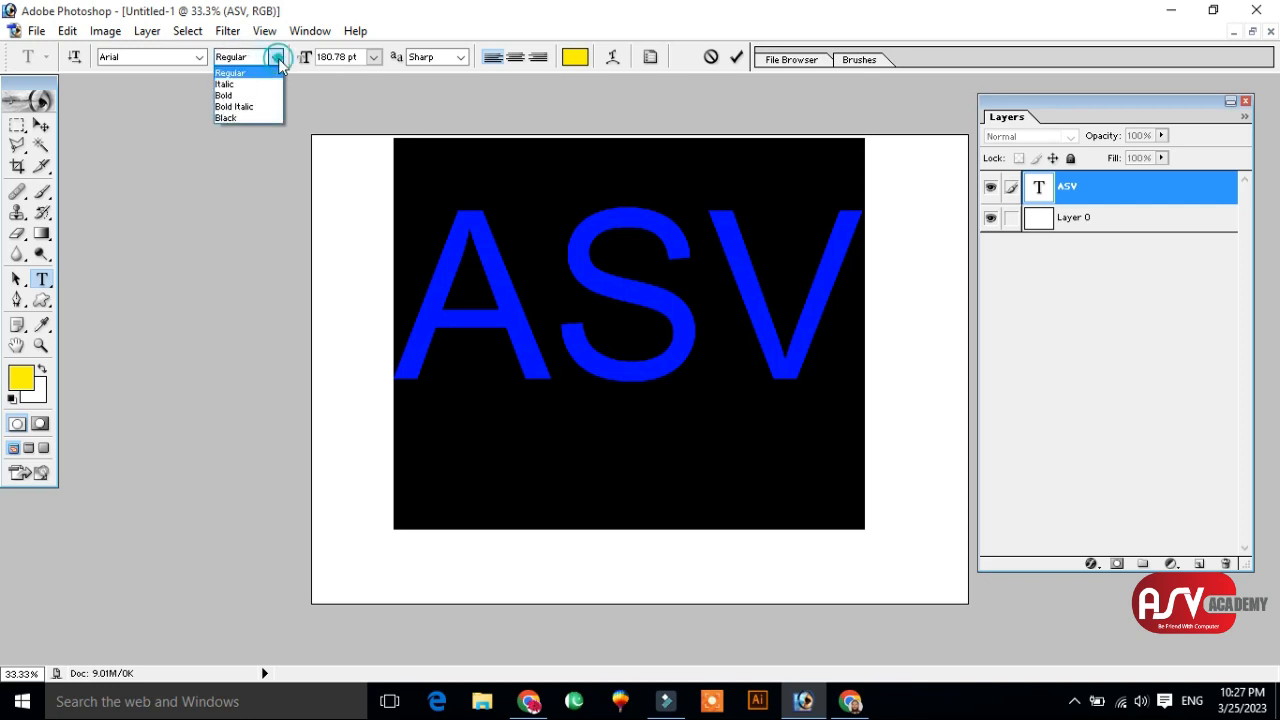
{"action": "left_click", "coordinate": [248, 118]}
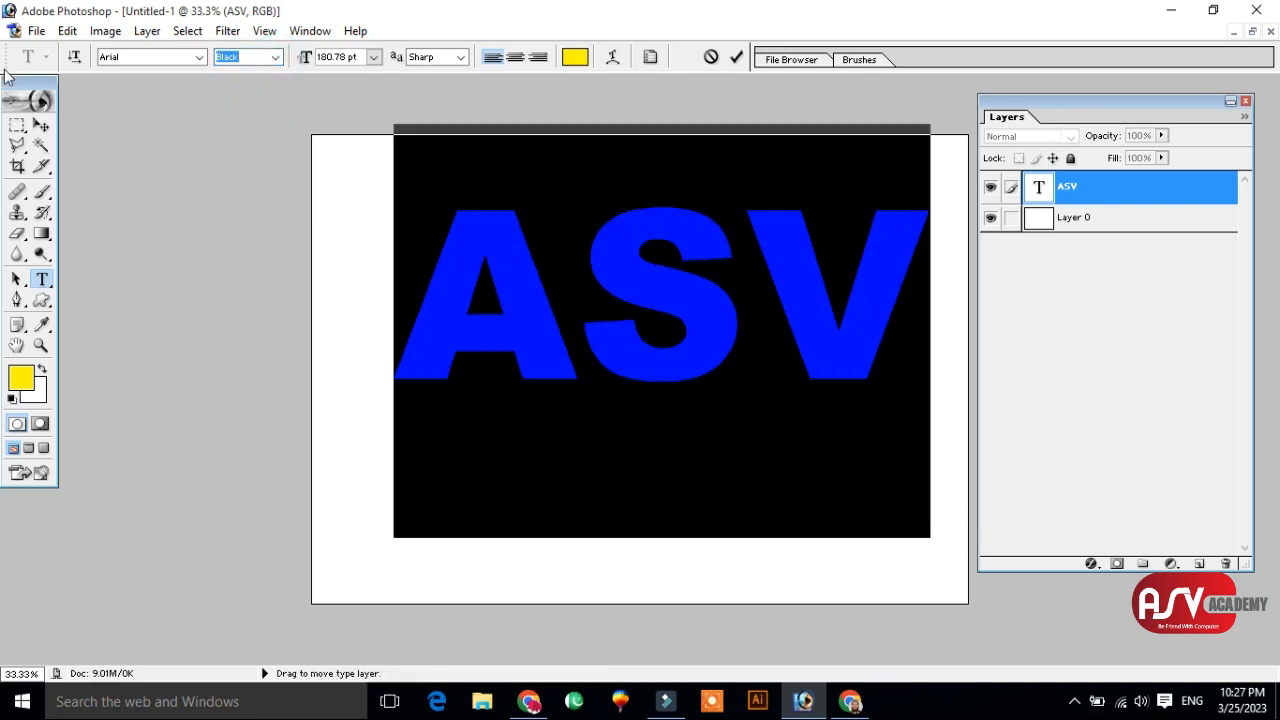
- Scale the ASV text down to a little over half its size and place it centered near the canvas's upper edge
{"action": "left_click", "coordinate": [40, 124]}
{"action": "left_click_drag", "start_coordinate": [623, 273], "coordinate": [601, 237]}
{"action": "left_click_drag", "start_coordinate": [897, 340], "coordinate": [754, 249]}
{"action": "key", "text": "Return"}
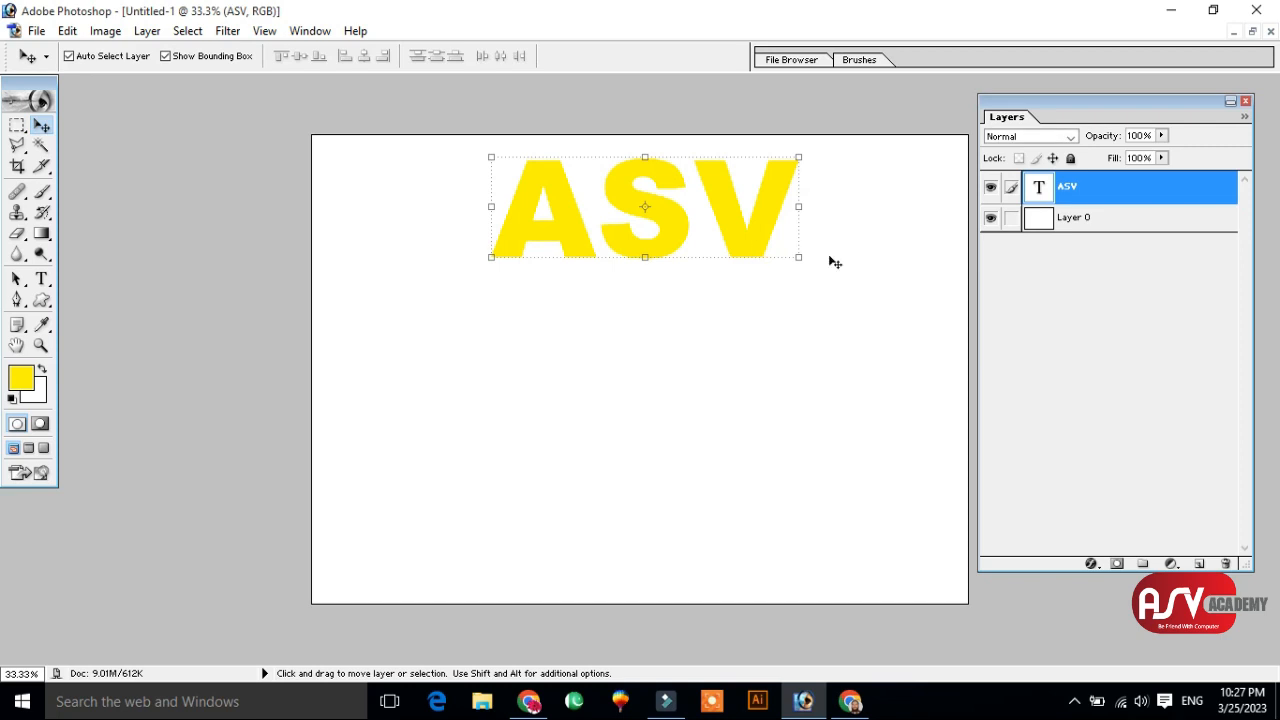
- Open the ASV layer's Blending Options and move the dialog below the text
{"action": "right_click", "coordinate": [1125, 191]}
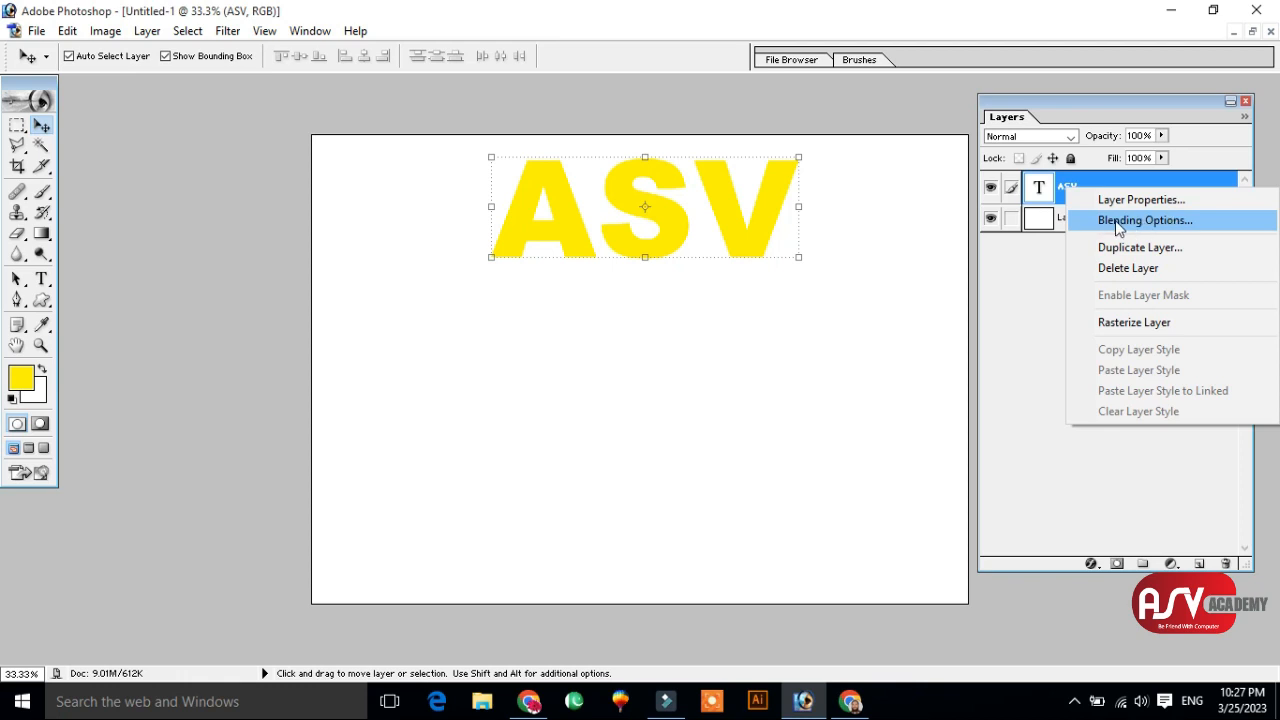
{"action": "left_click", "coordinate": [1090, 185]}
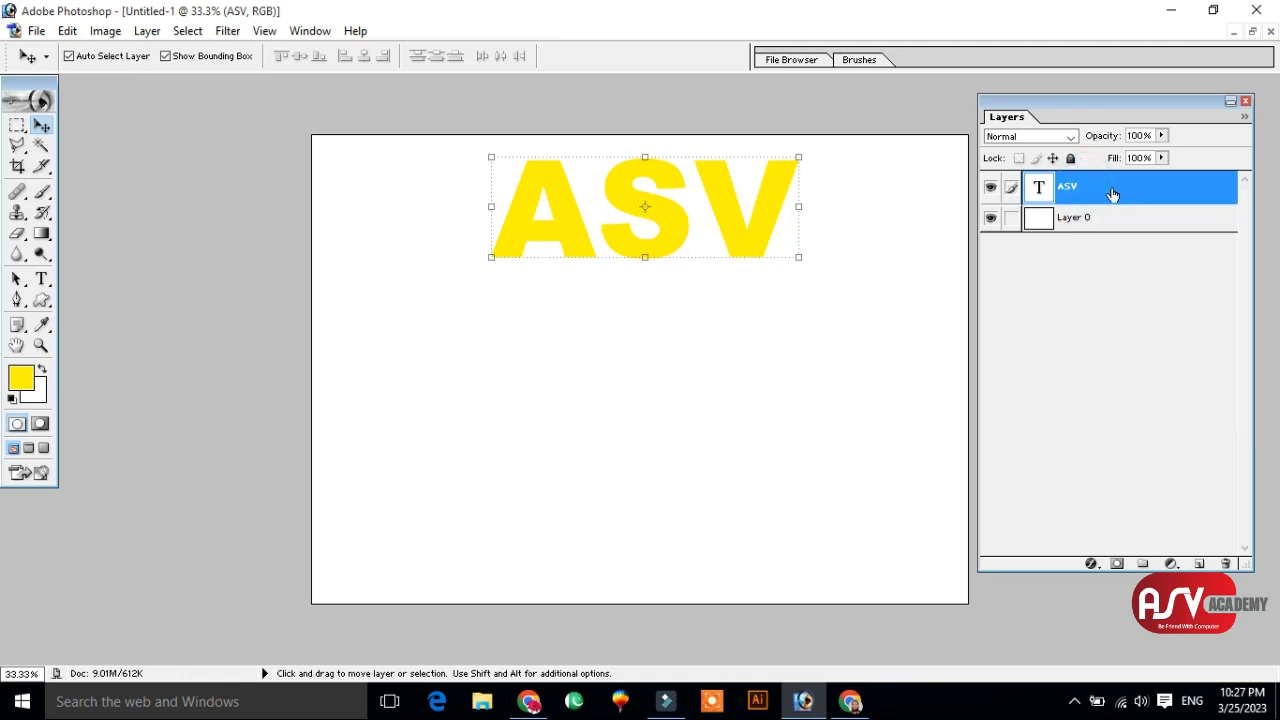
{"action": "left_click", "coordinate": [1092, 565]}
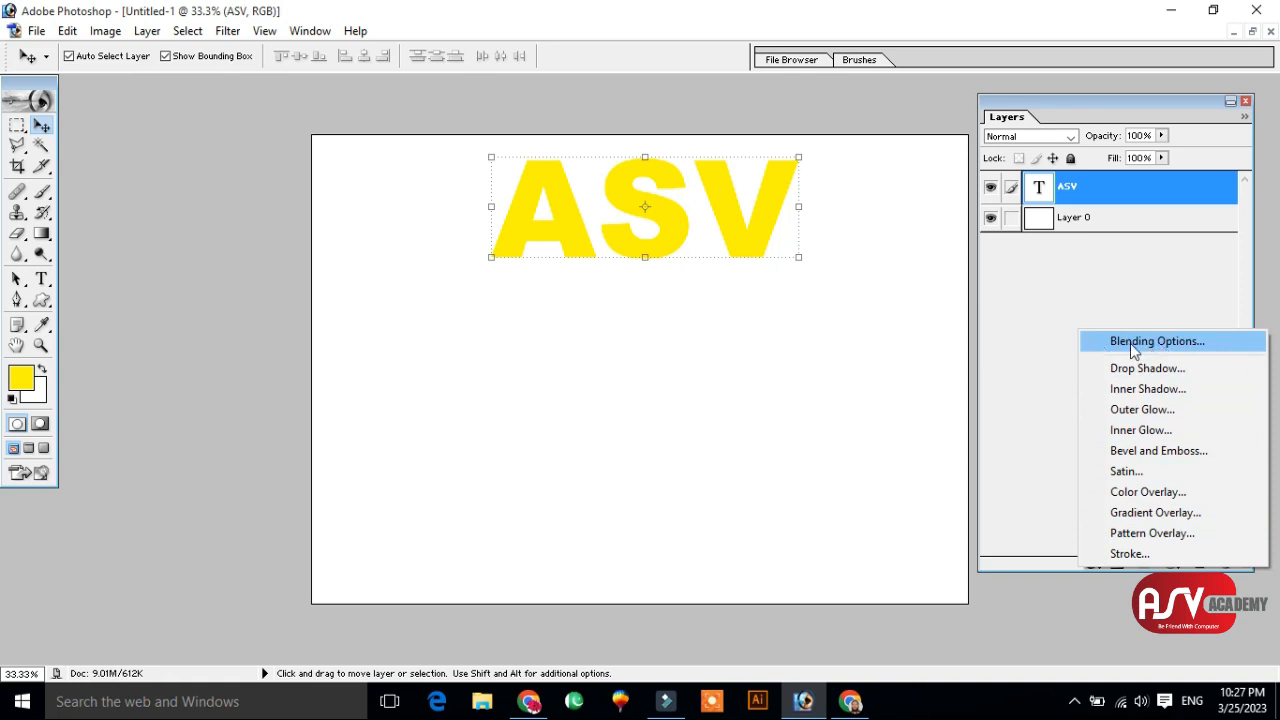
{"action": "left_click", "coordinate": [1179, 343]}
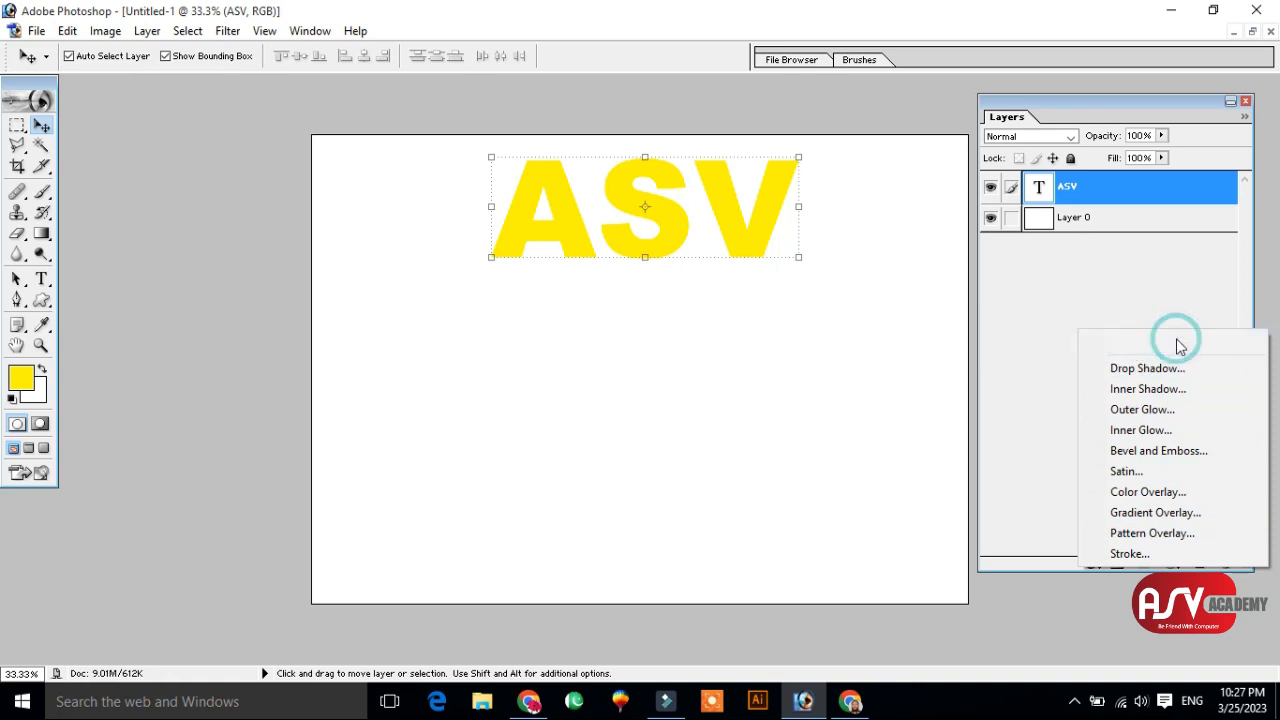
{"action": "left_click_drag", "start_coordinate": [561, 162], "coordinate": [547, 289]}
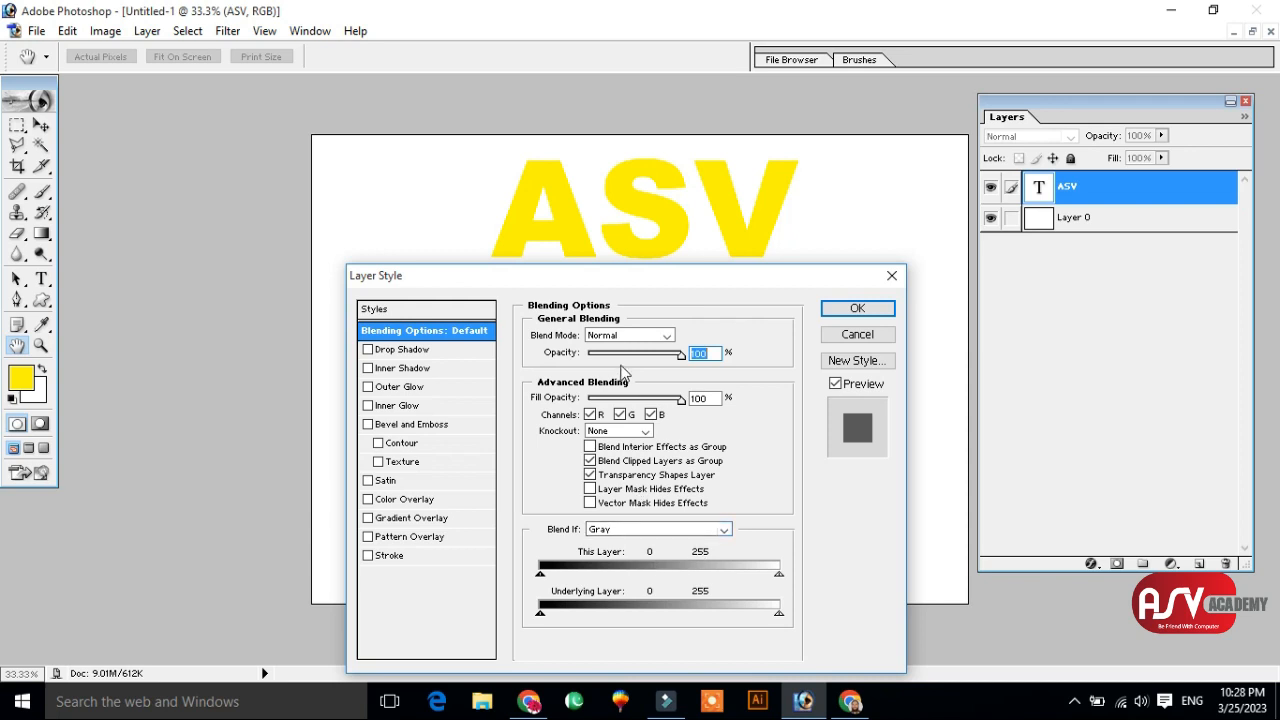
- Examine the layer's opacity, fill opacity, blend mode and Blend If options without changing them
{"action": "left_click_drag", "start_coordinate": [681, 354], "coordinate": [695, 398]}
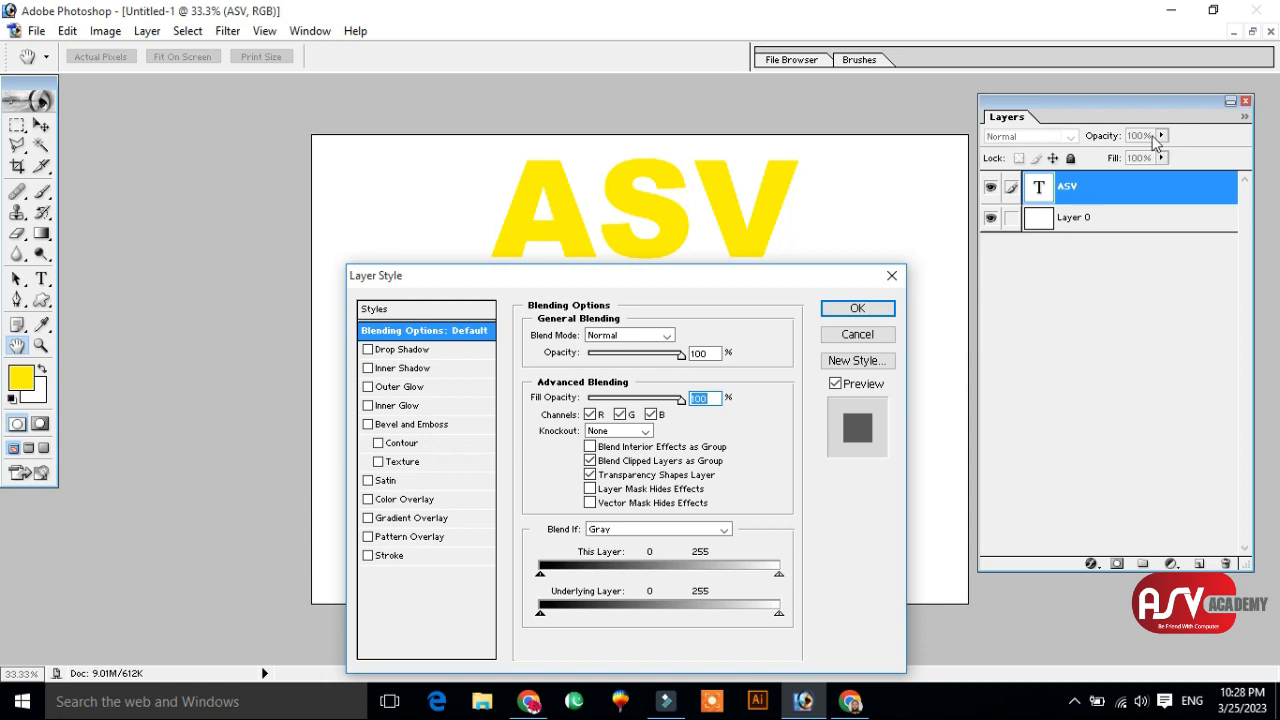
{"action": "left_click", "coordinate": [620, 338]}
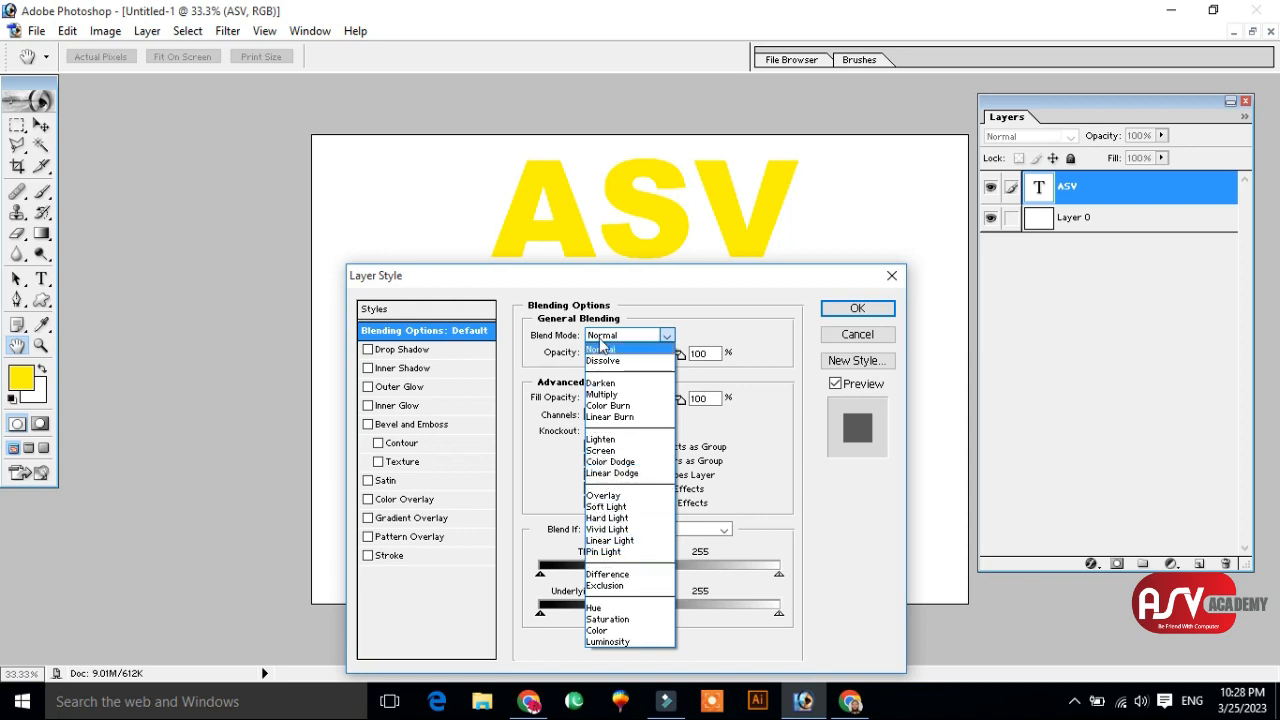
{"action": "left_click", "coordinate": [605, 337]}
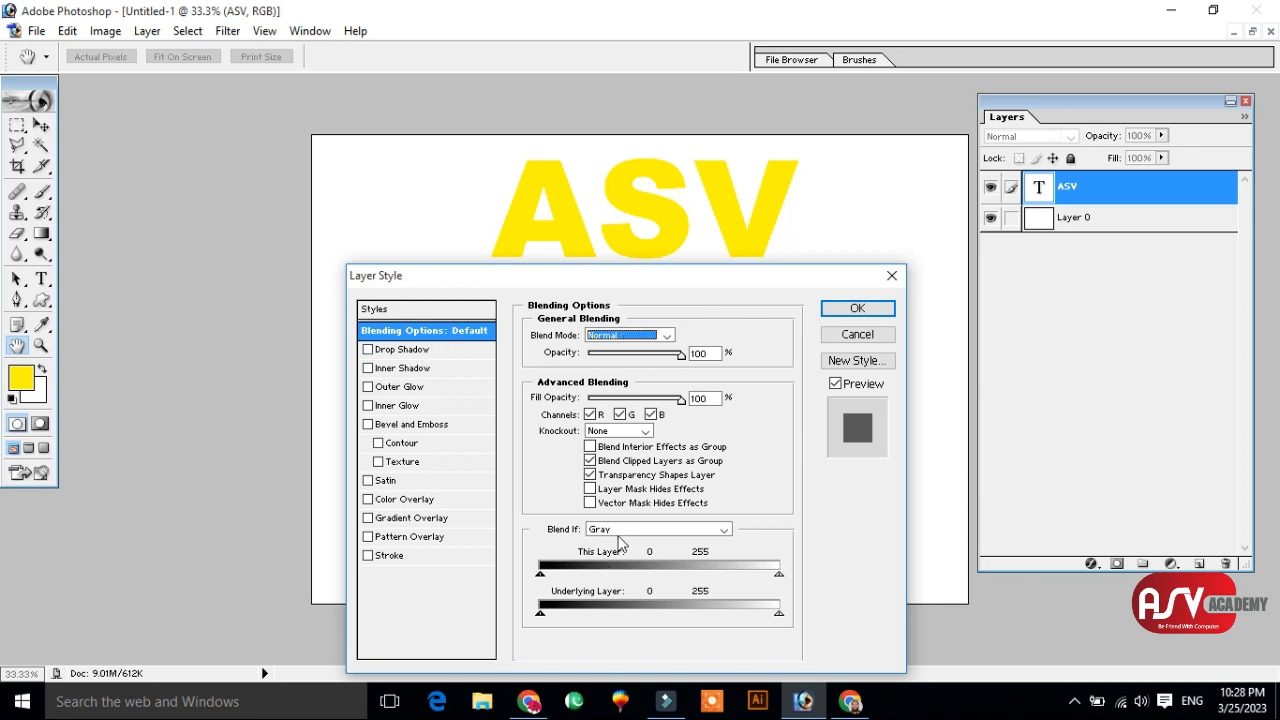
{"action": "left_click", "coordinate": [637, 532]}
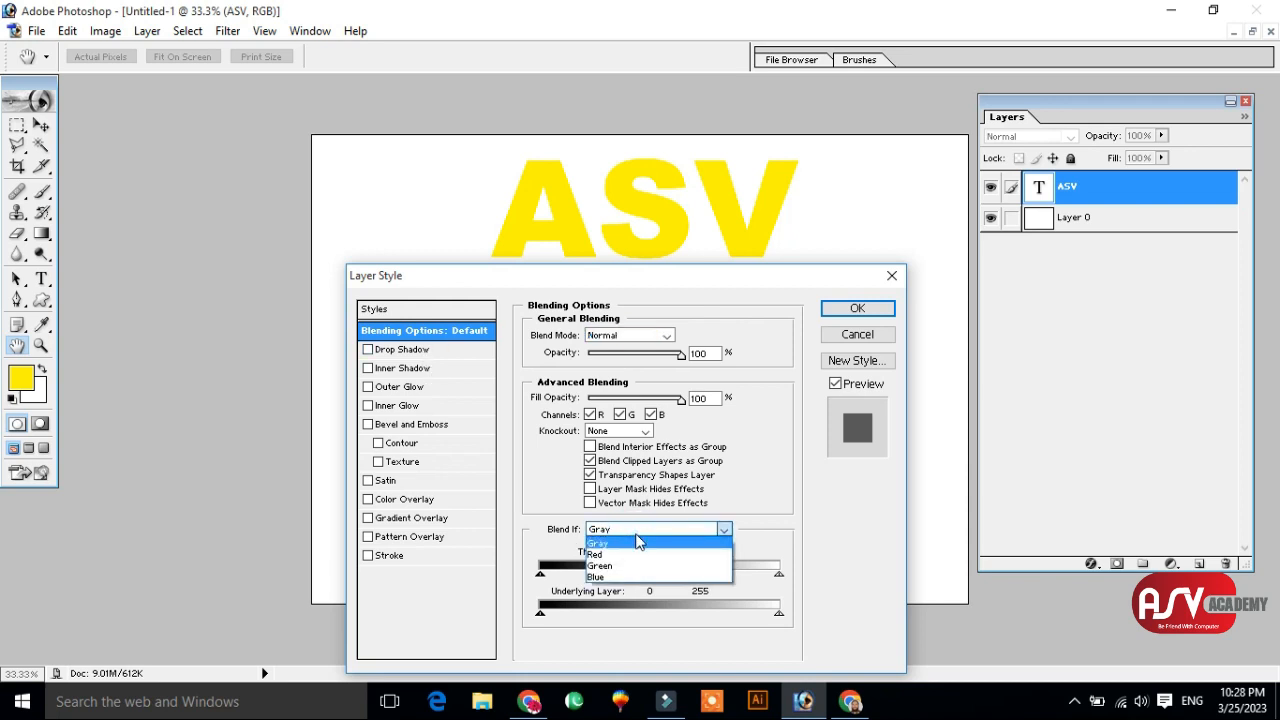
{"action": "left_click", "coordinate": [550, 343]}
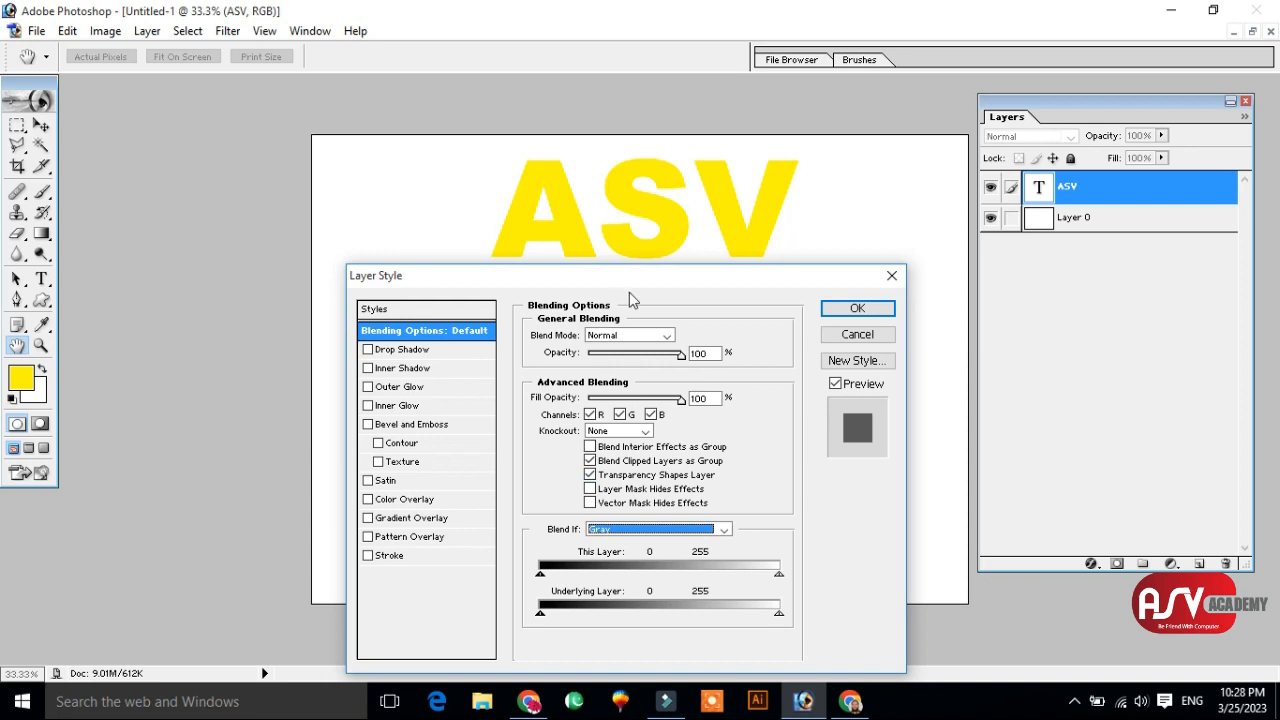
{"action": "left_click_drag", "start_coordinate": [640, 282], "coordinate": [670, 304]}
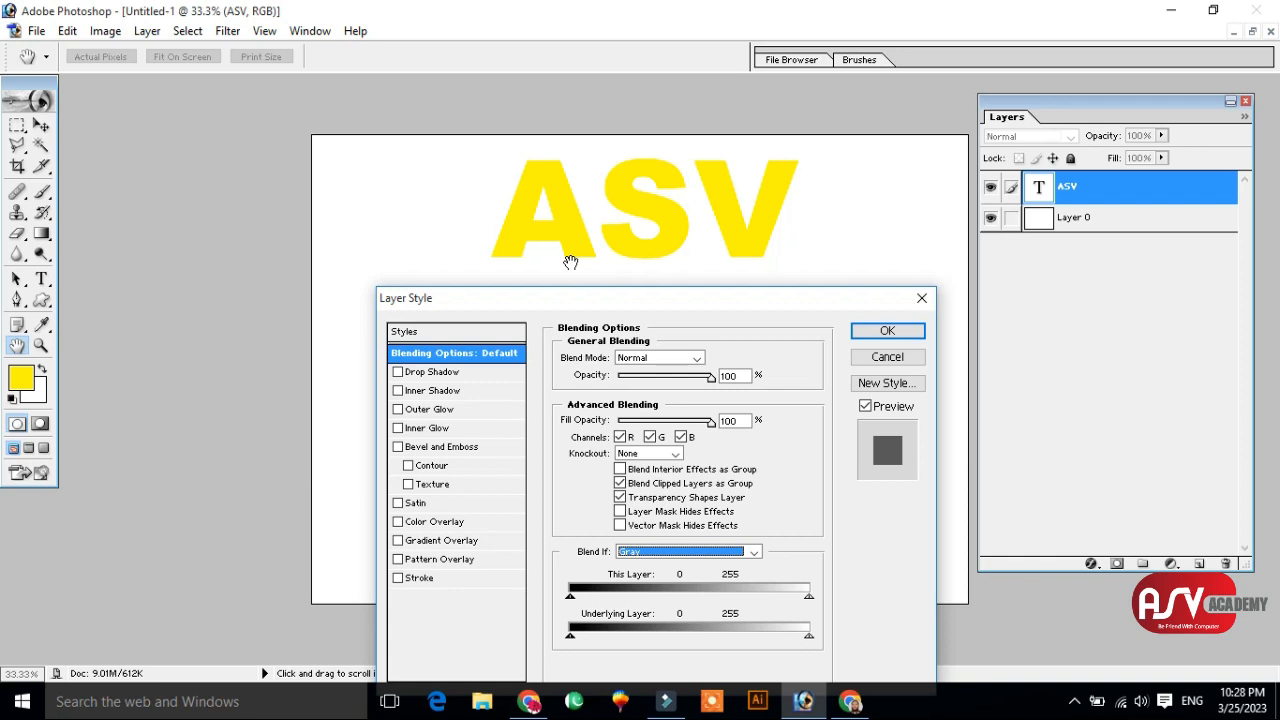
- Add a Color Overlay effect to the ASV text and open its overlay color for editing, keeping the text in view
{"action": "left_click", "coordinate": [419, 528]}
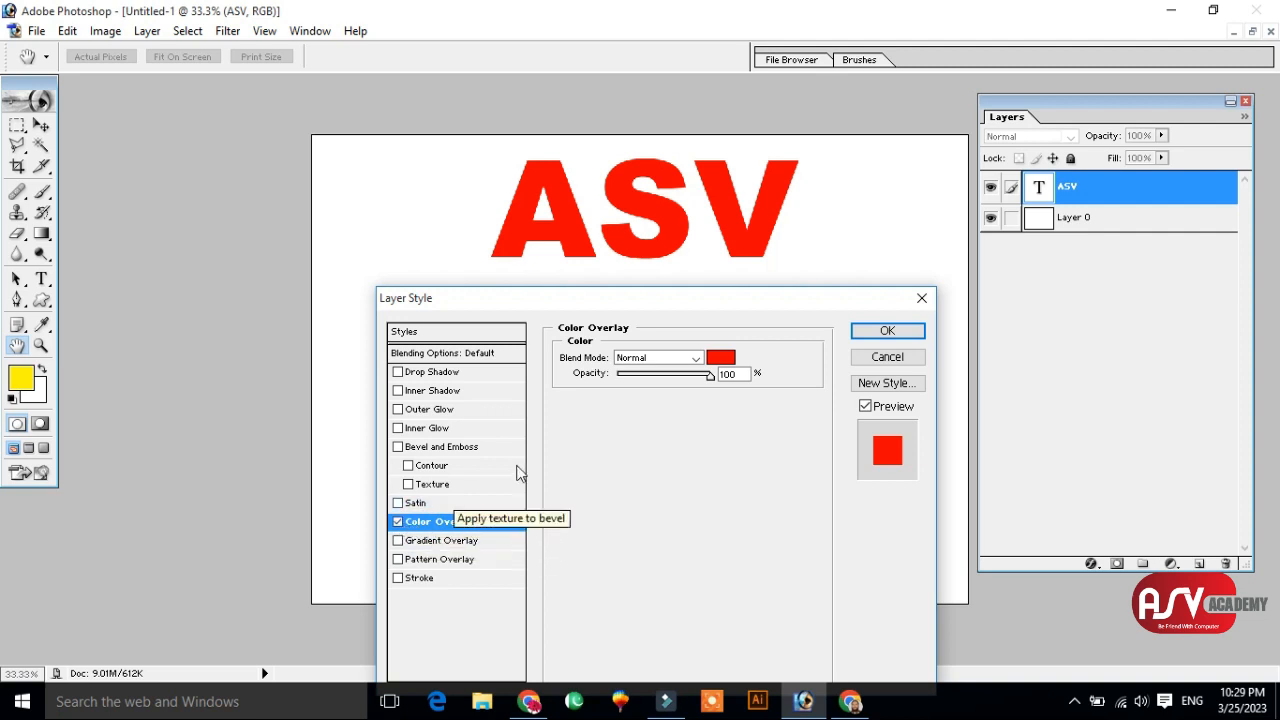
{"action": "left_click", "coordinate": [725, 360]}
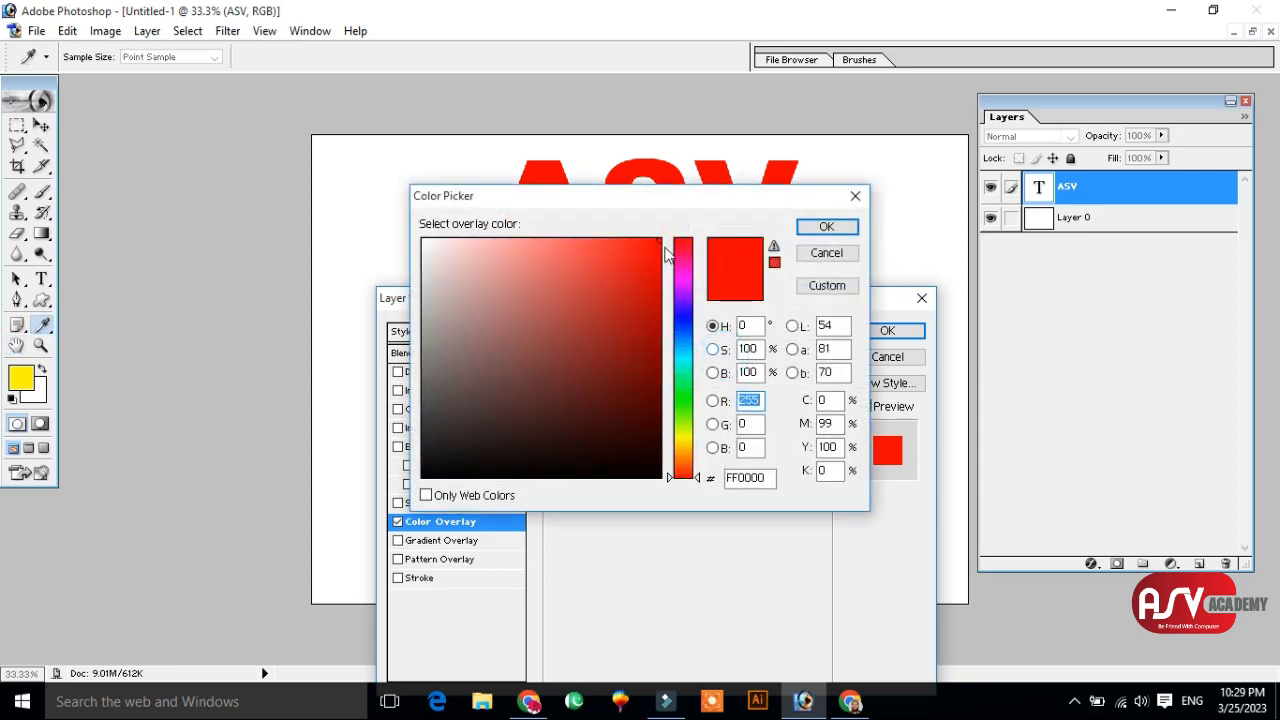
{"action": "left_click_drag", "start_coordinate": [652, 198], "coordinate": [897, 373]}
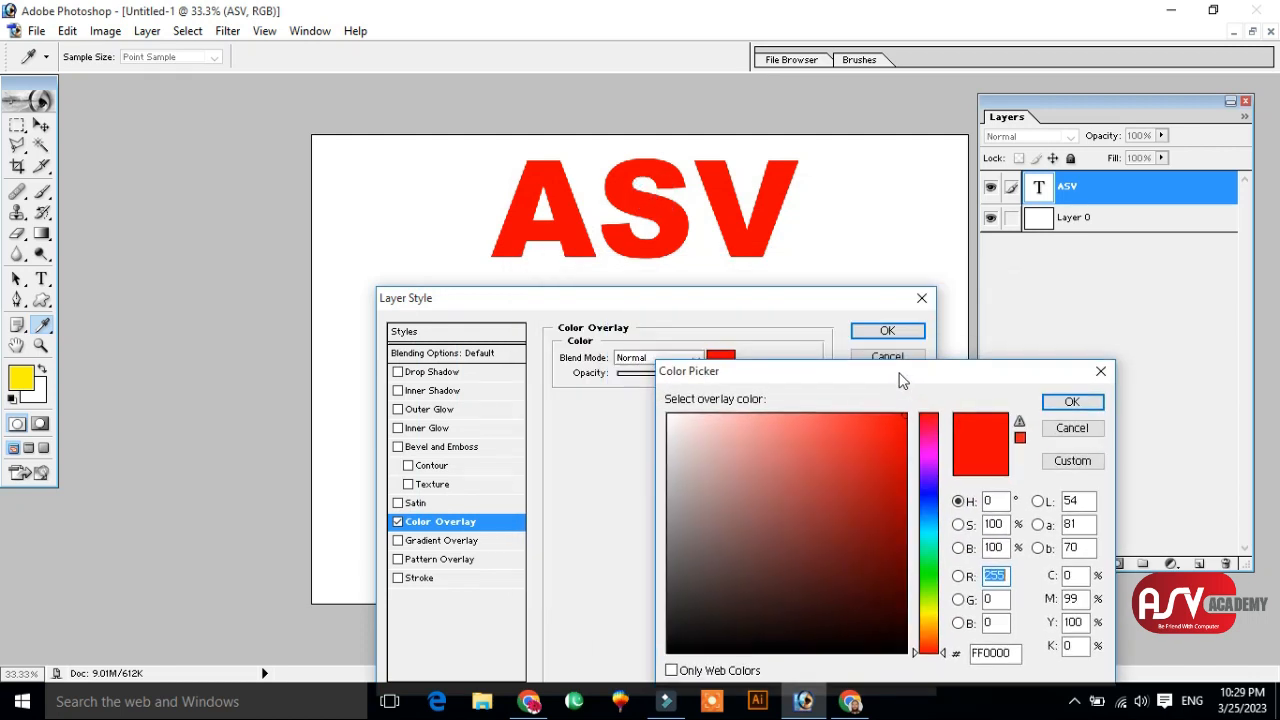
- Try a violet overlay color (D929FF) on the ASV text and return it to pure red (FF0000)
{"action": "mouse_move", "coordinate": [945, 660]}
{"action": "left_mouse_down"}
{"action": "mouse_move", "coordinate": [943, 460]}
{"action": "mouse_move", "coordinate": [794, 511]}
{"action": "mouse_move", "coordinate": [857, 491]}
{"action": "mouse_move", "coordinate": [751, 563]}
{"action": "mouse_move", "coordinate": [829, 540]}
{"action": "mouse_move", "coordinate": [817, 620]}
{"action": "mouse_move", "coordinate": [849, 414]}
{"action": "mouse_move", "coordinate": [868, 413]}
{"action": "left_mouse_up"}
{"action": "left_click", "coordinate": [884, 455]}
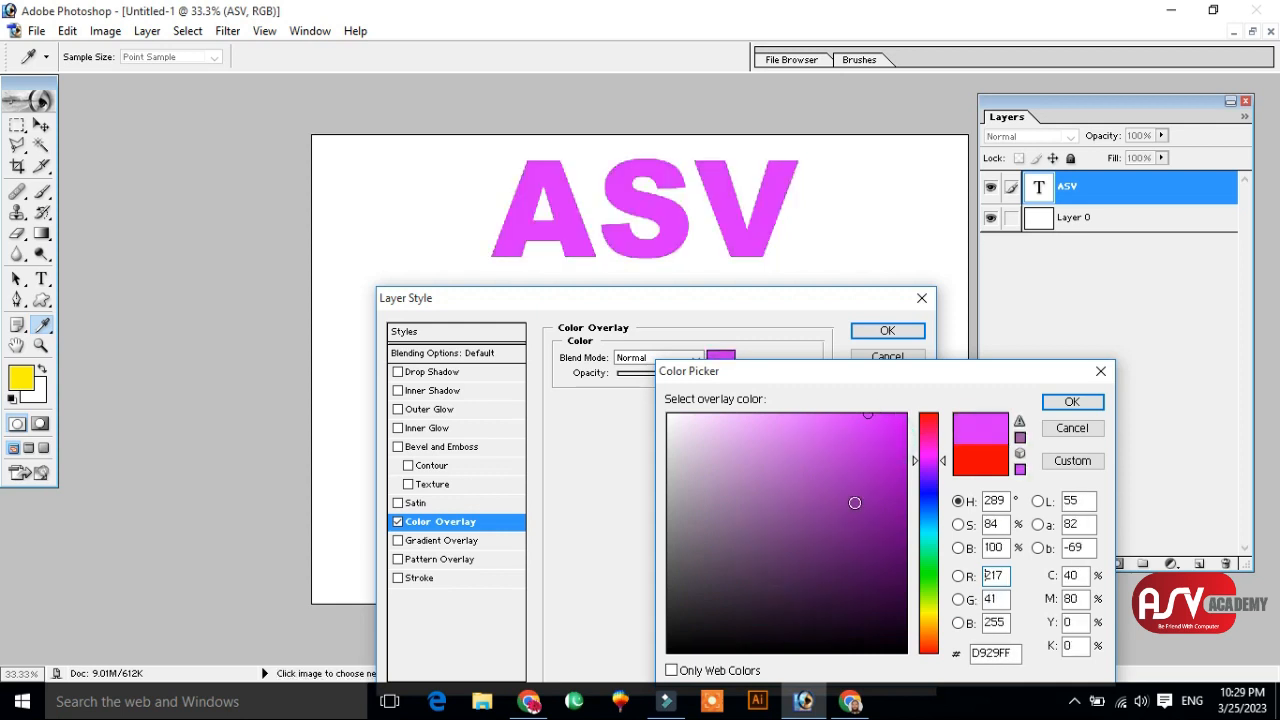
{"action": "left_click_drag", "start_coordinate": [855, 503], "coordinate": [906, 413]}
{"action": "left_click_drag", "start_coordinate": [946, 463], "coordinate": [944, 412]}
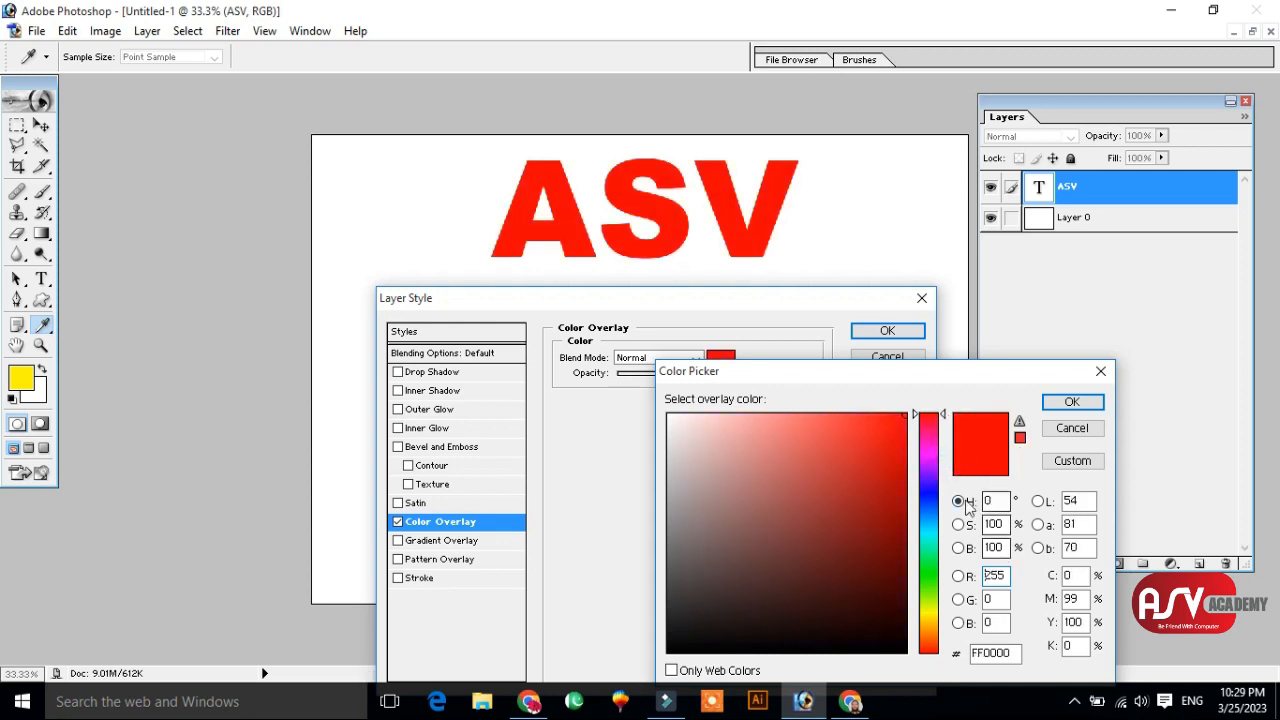
- Examine the HSB, RGB, Lab and CMYK value fields of the overlay color
{"action": "double_click", "coordinate": [990, 524]}
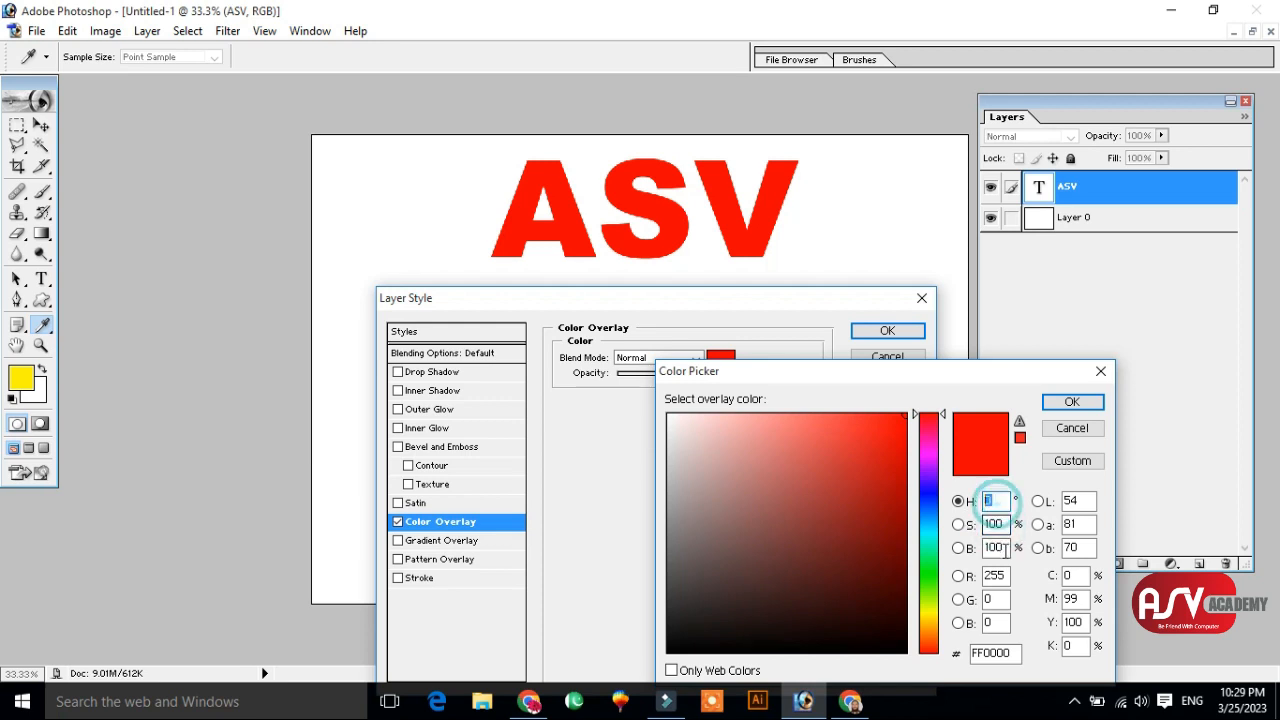
{"action": "double_click", "coordinate": [990, 548]}
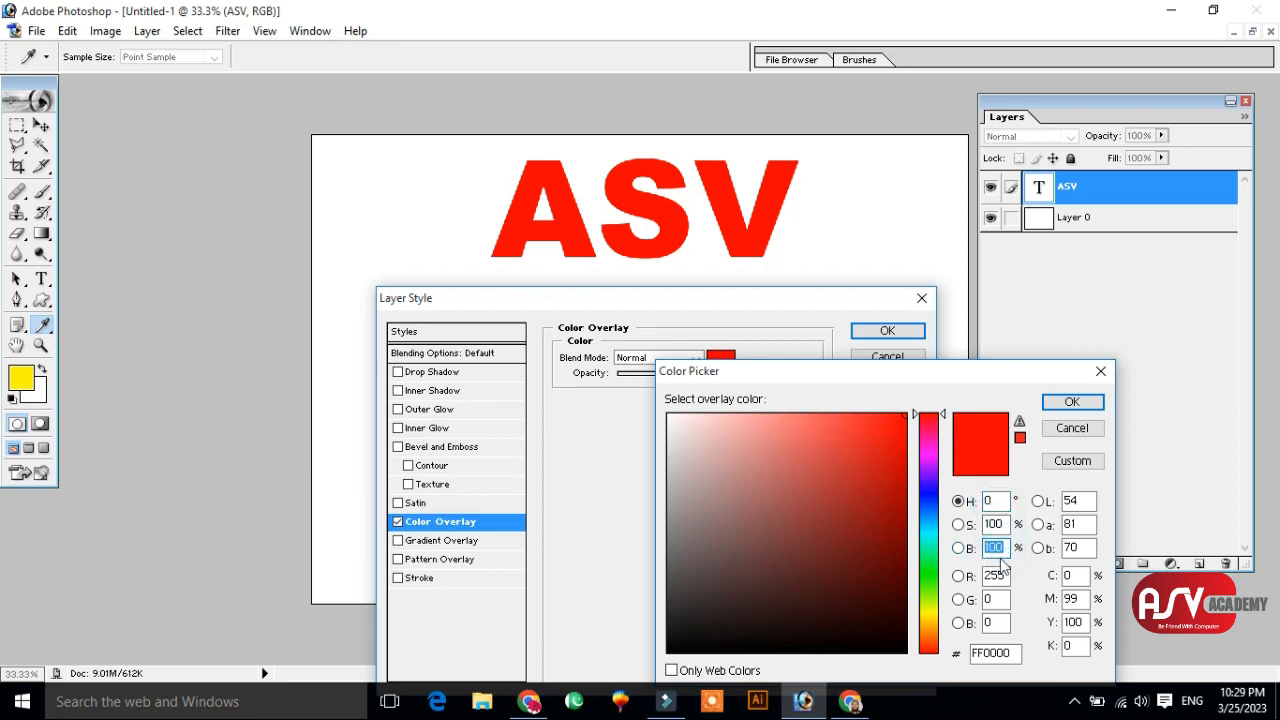
{"action": "double_click", "coordinate": [994, 576]}
{"action": "double_click", "coordinate": [994, 599]}
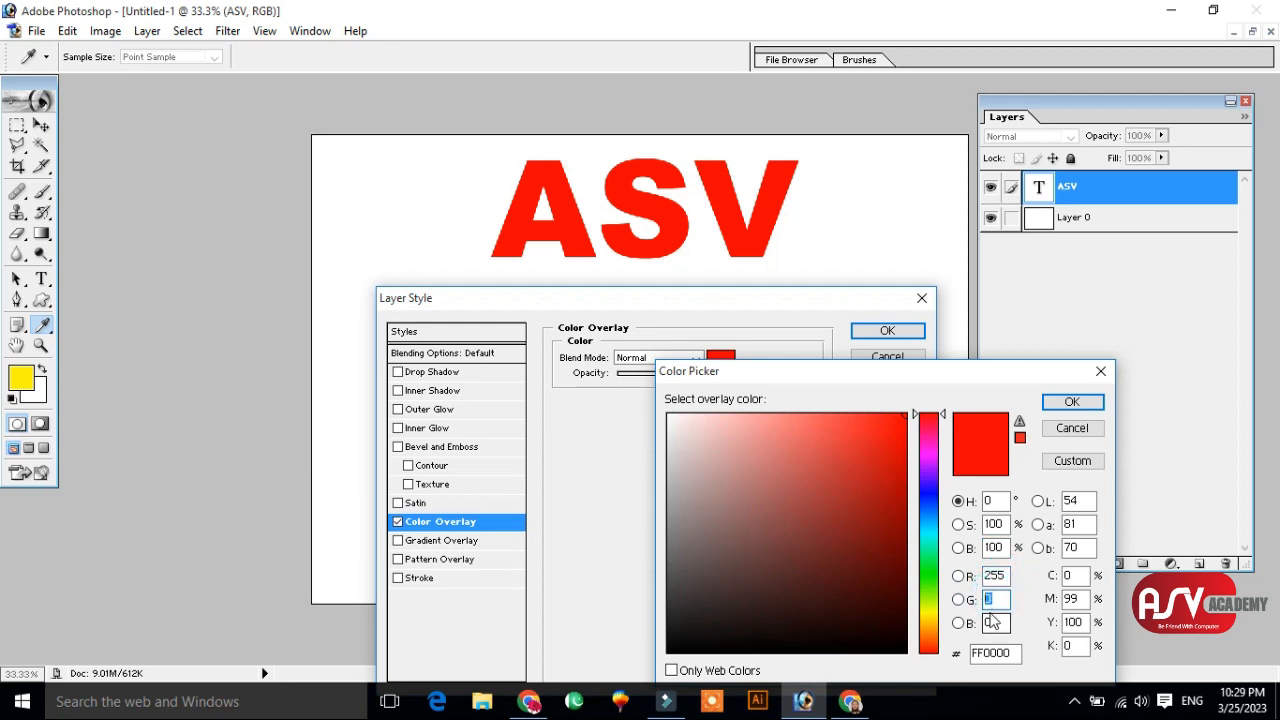
{"action": "double_click", "coordinate": [1078, 502]}
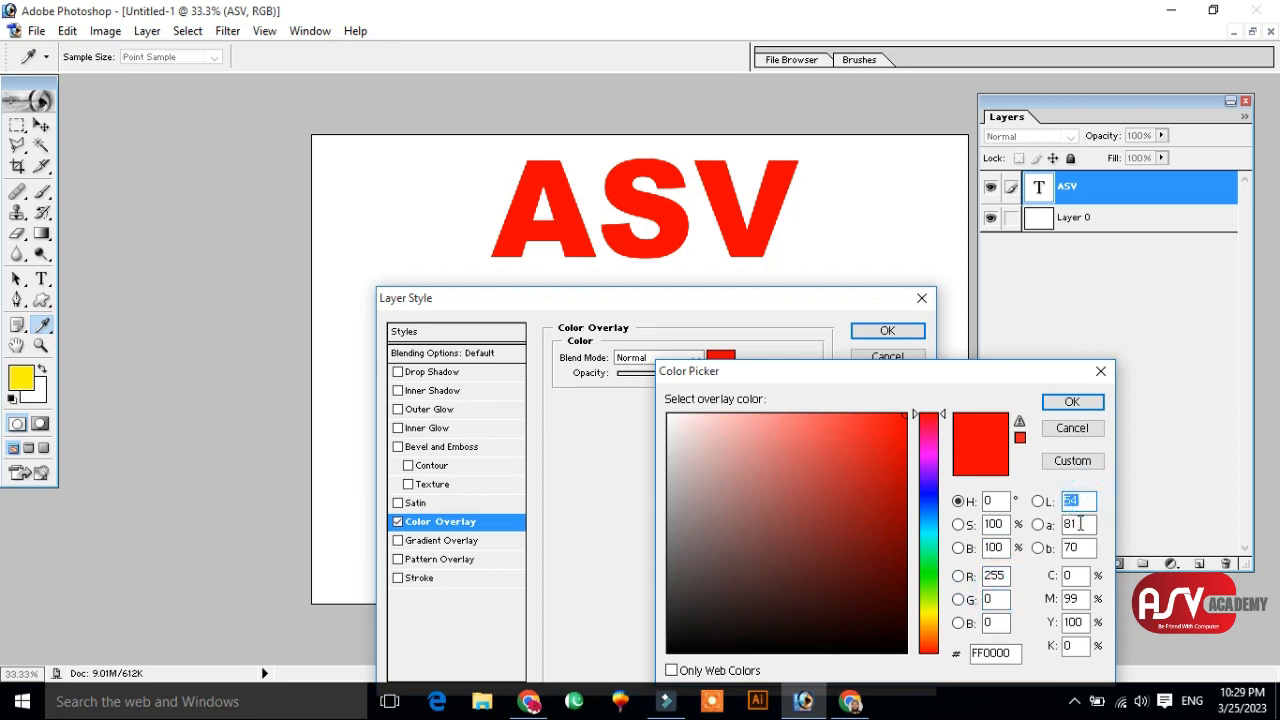
{"action": "left_click", "coordinate": [1078, 576]}
{"action": "left_click", "coordinate": [1073, 600]}
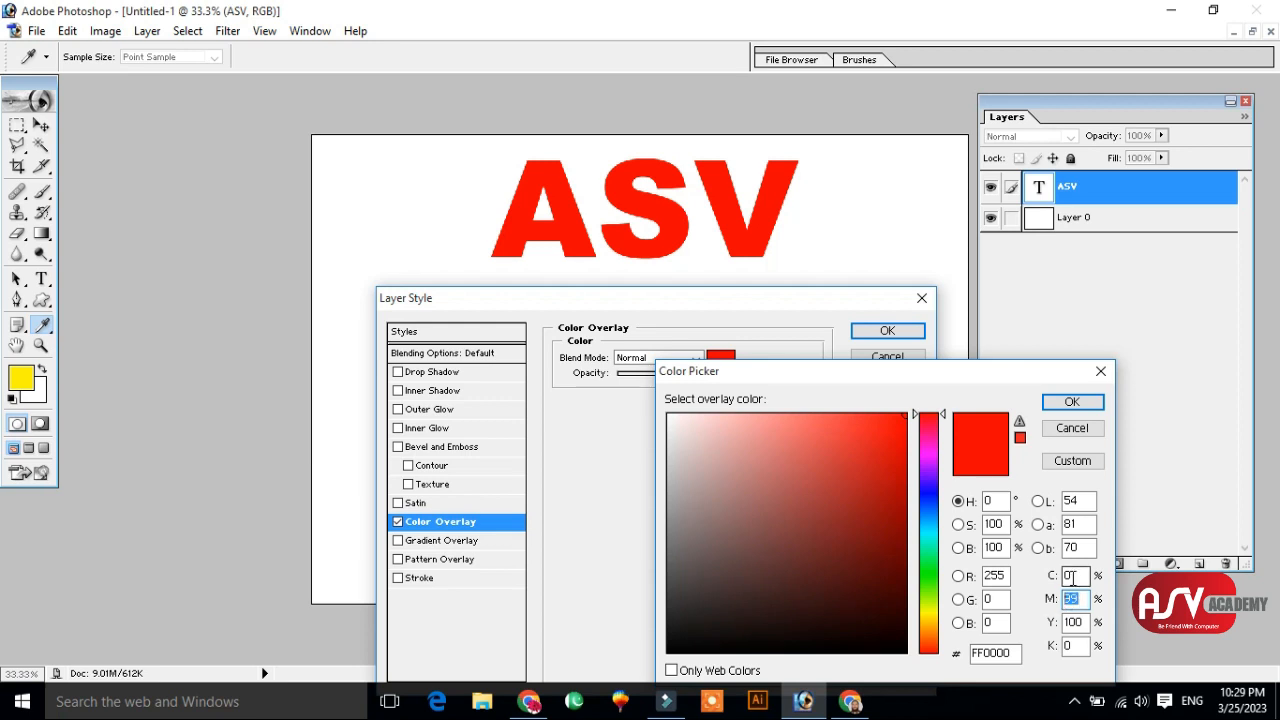
{"action": "left_click", "coordinate": [1085, 577]}
{"action": "left_click_drag", "start_coordinate": [909, 371], "coordinate": [691, 219]}
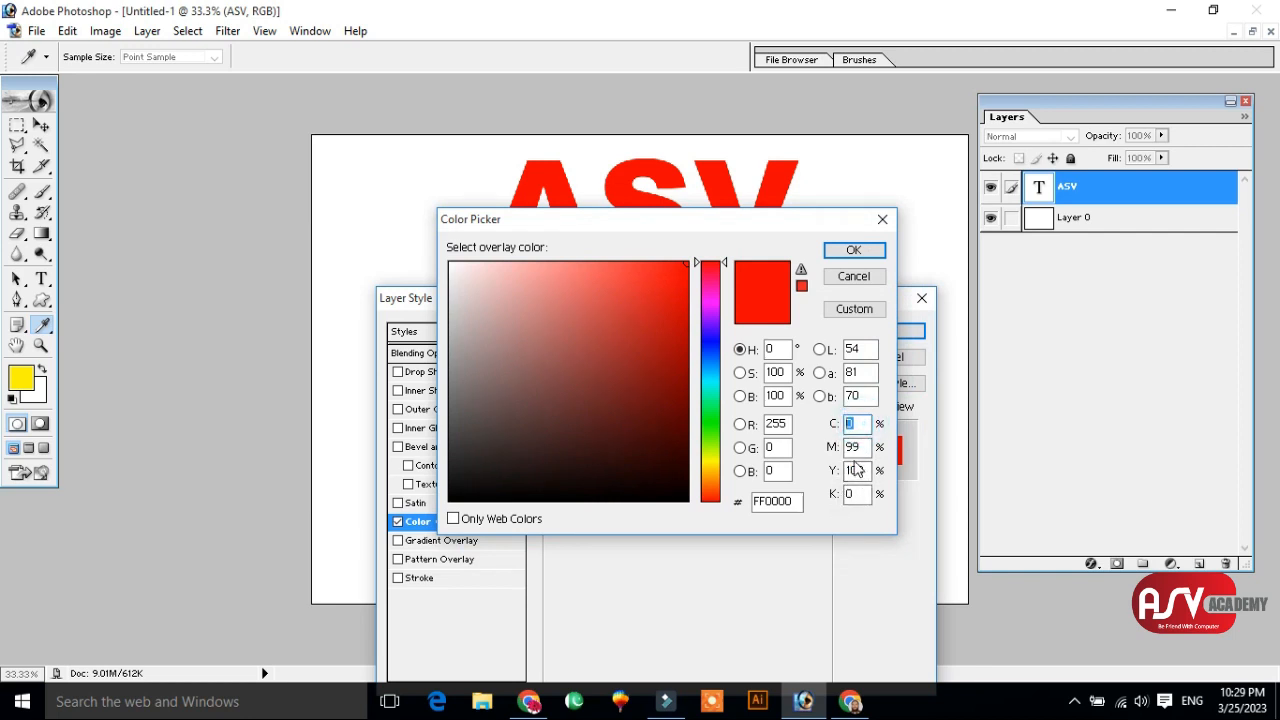
- Make the overlay color pure cyan by setting C to 100%, M to 0% and Y to 0%
{"action": "left_click", "coordinate": [850, 425]}
{"action": "left_click", "coordinate": [852, 424]}
{"action": "type", "text": "100"}
{"action": "left_click", "coordinate": [852, 447]}
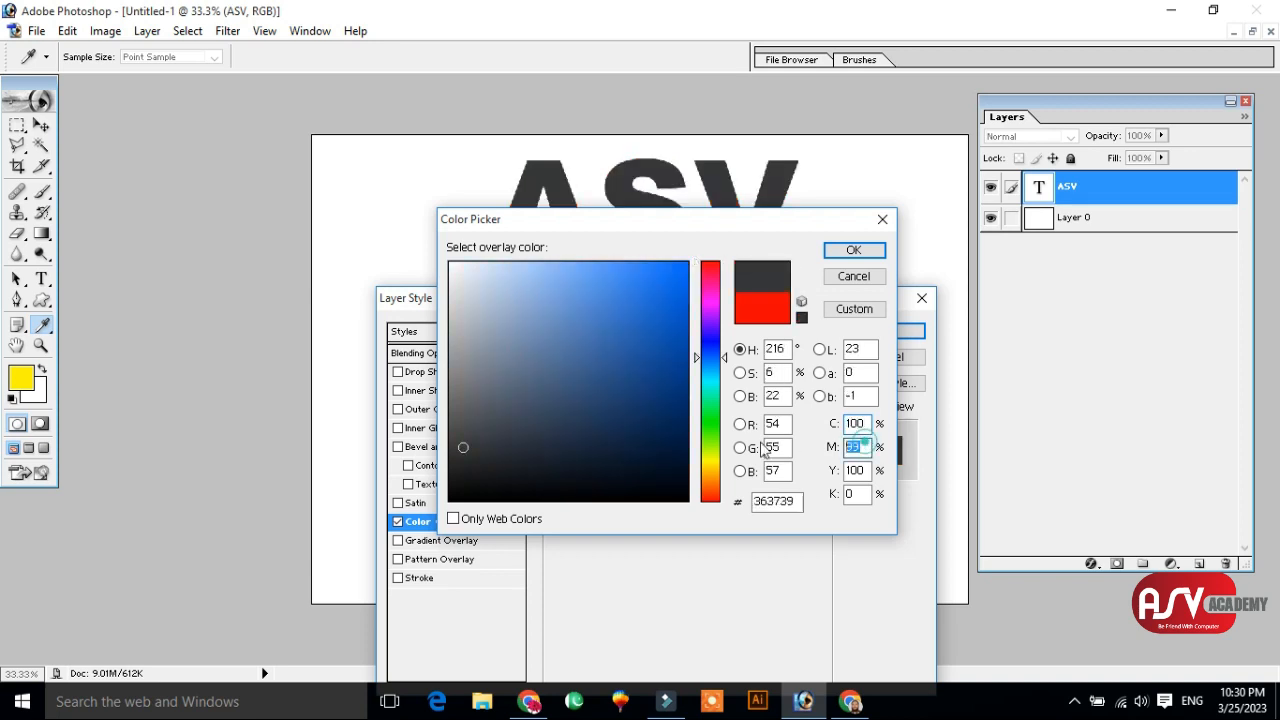
{"action": "type", "text": "0"}
{"action": "left_click", "coordinate": [848, 471]}
{"action": "type", "text": "0"}
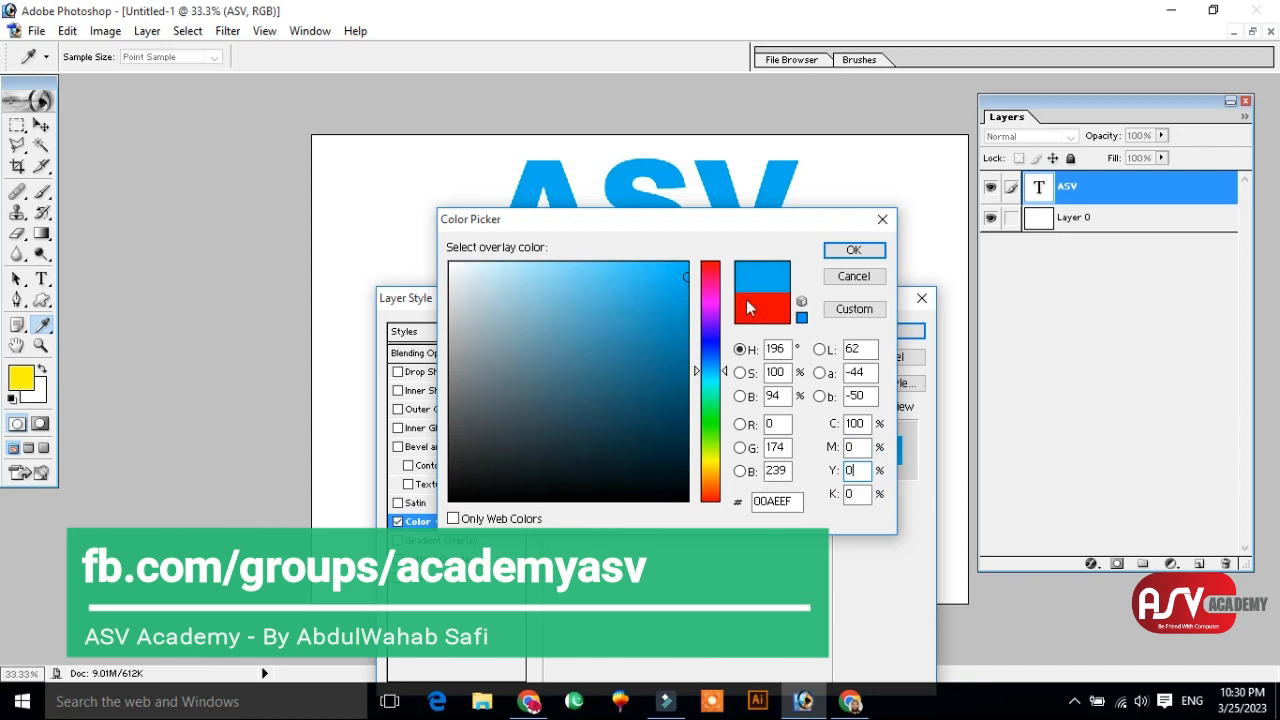
- Change the overlay color to pure magenta by setting C to 0% and M to 100%, with the text in view
{"action": "left_click_drag", "start_coordinate": [715, 235], "coordinate": [650, 345]}
{"action": "double_click", "coordinate": [792, 532]}
{"action": "type", "text": "0"}
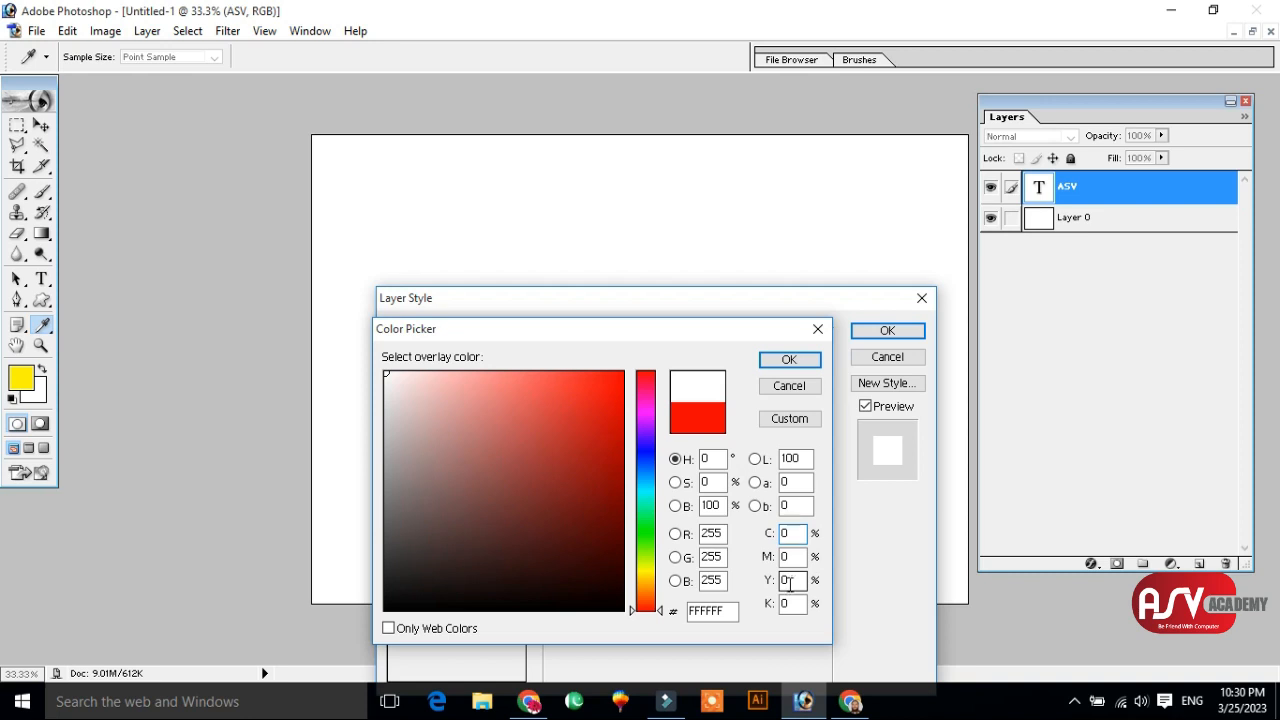
{"action": "double_click", "coordinate": [797, 556]}
{"action": "type", "text": "100"}
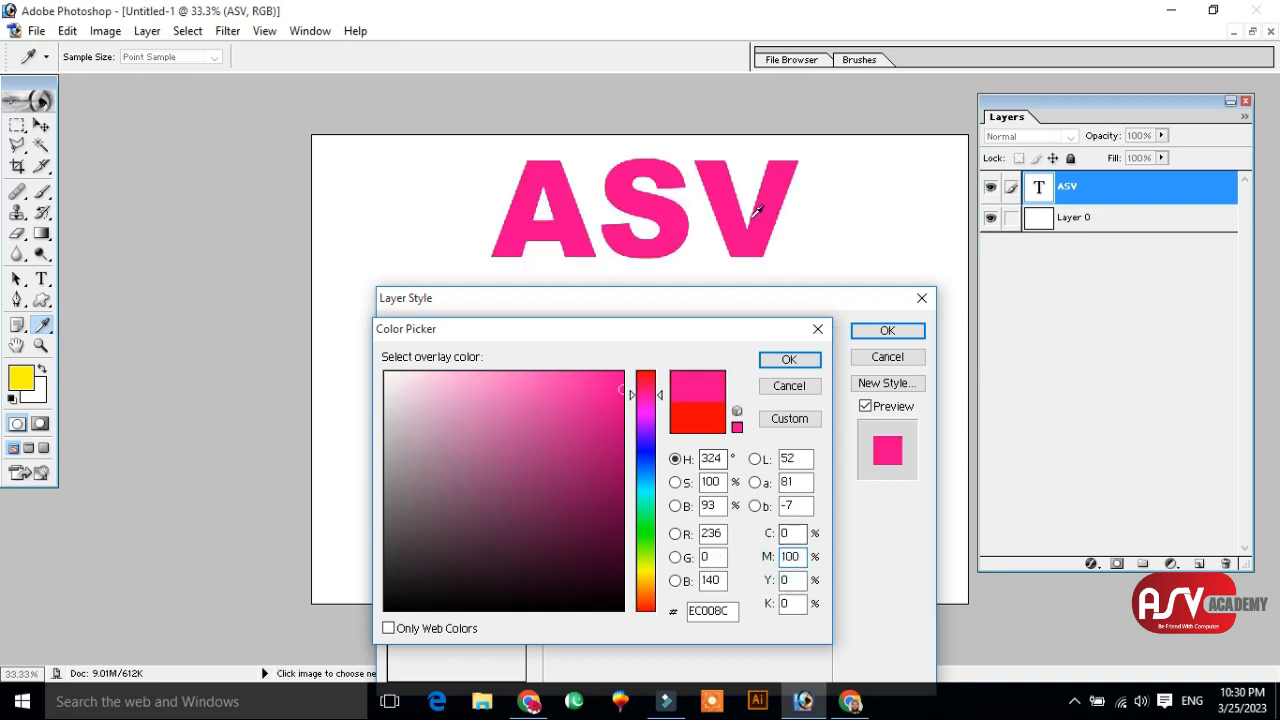
- Change the overlay color to pure yellow by setting M to 0% and Y to 100%
{"action": "double_click", "coordinate": [792, 556]}
{"action": "key", "text": "BackSpace"}
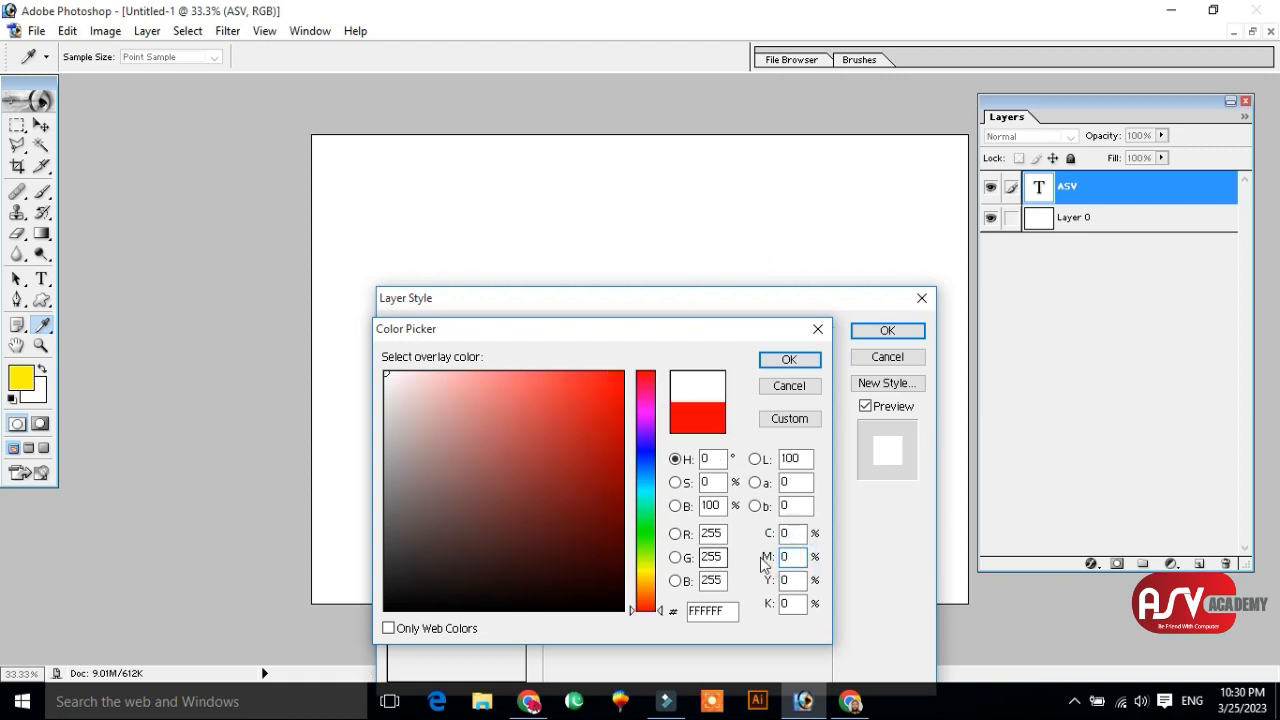
{"action": "double_click", "coordinate": [792, 580]}
{"action": "type", "text": "100"}
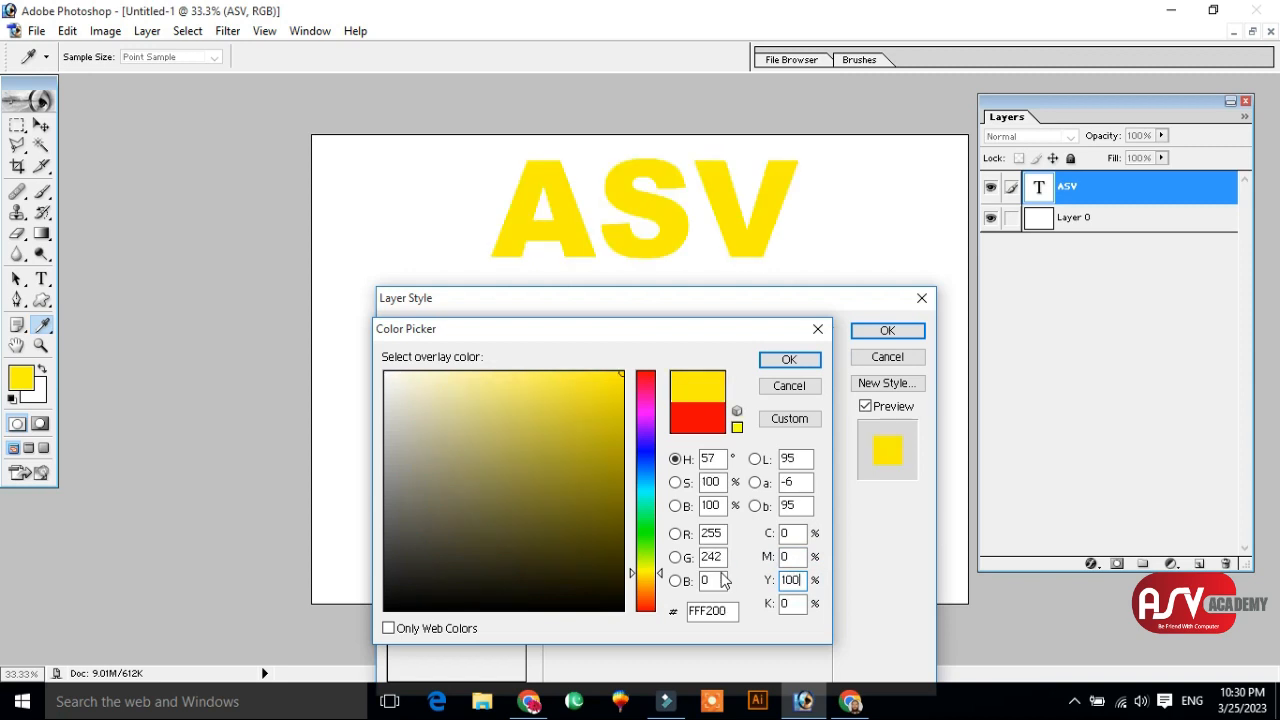
- Try M at 100% and 50% in the yellow overlay color, and return it to 0%
{"action": "left_click", "coordinate": [789, 557]}
{"action": "double_click", "coordinate": [789, 557]}
{"action": "type", "text": "100"}
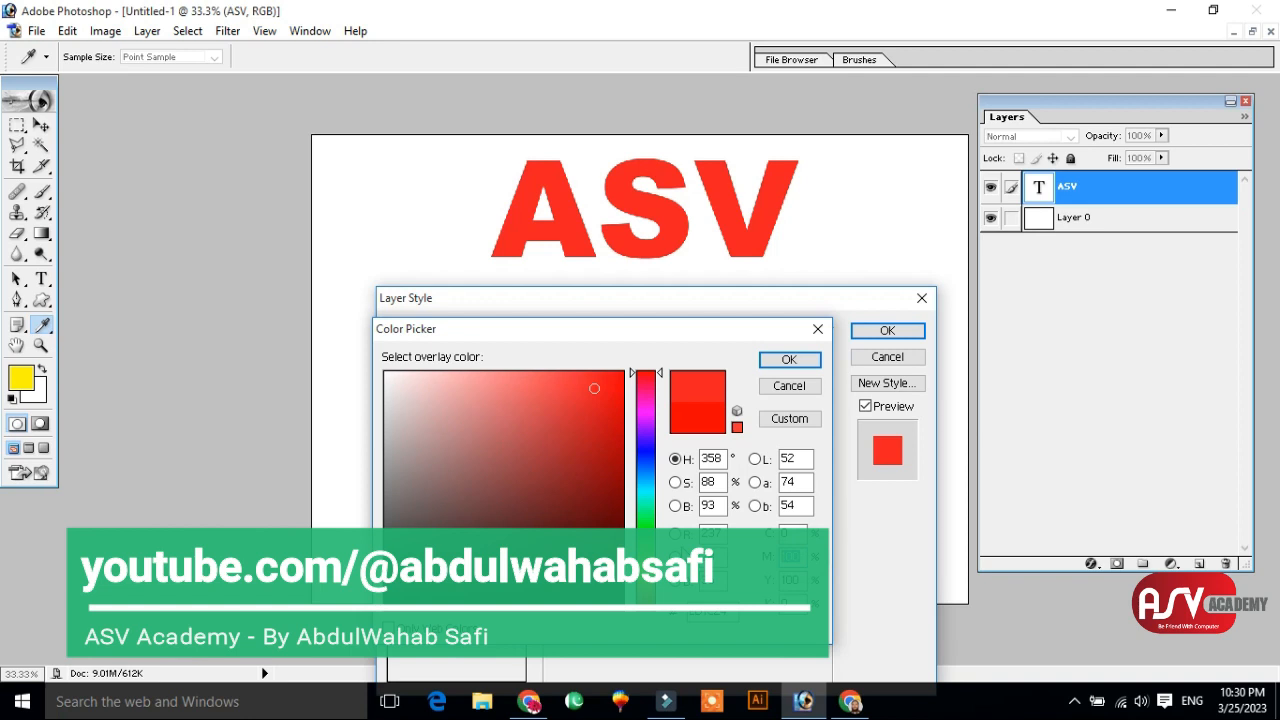
{"action": "type", "text": "50"}
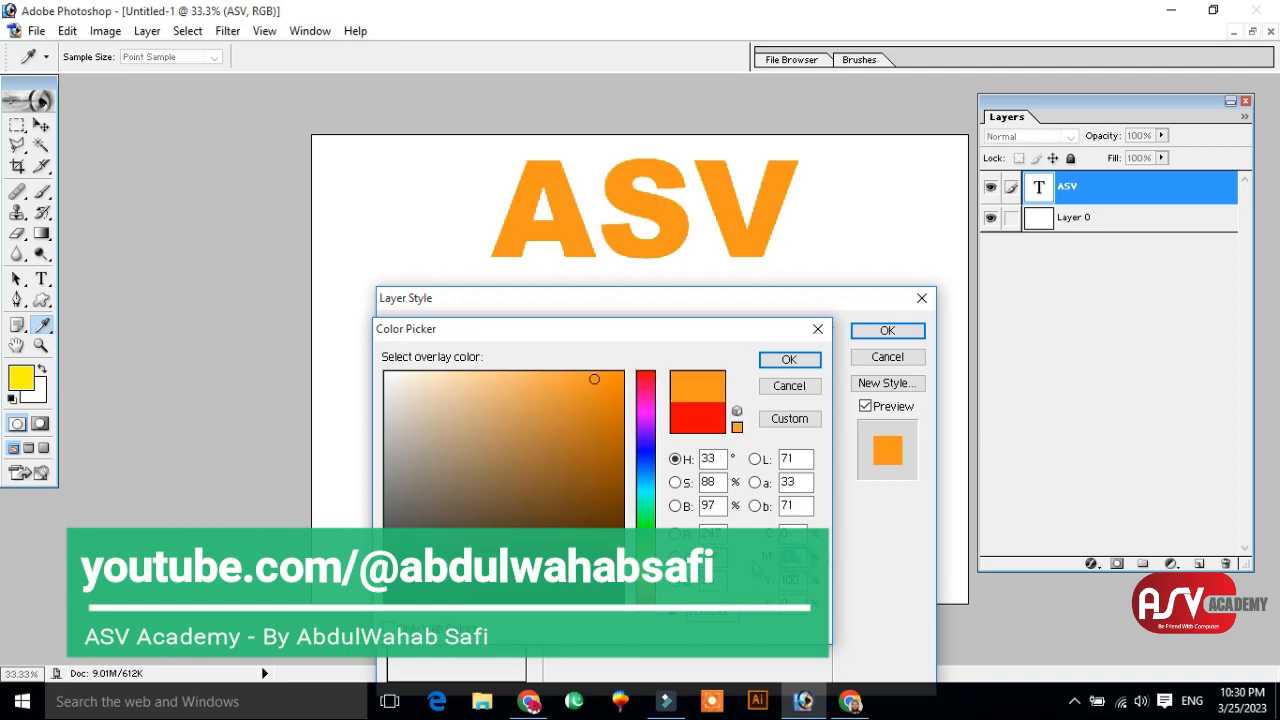
{"action": "type", "text": "0"}
- Try K at 50%, set Y to 0% and K to 100% for a black overlay, and accept the color
{"action": "double_click", "coordinate": [782, 603]}
{"action": "type", "text": "50"}
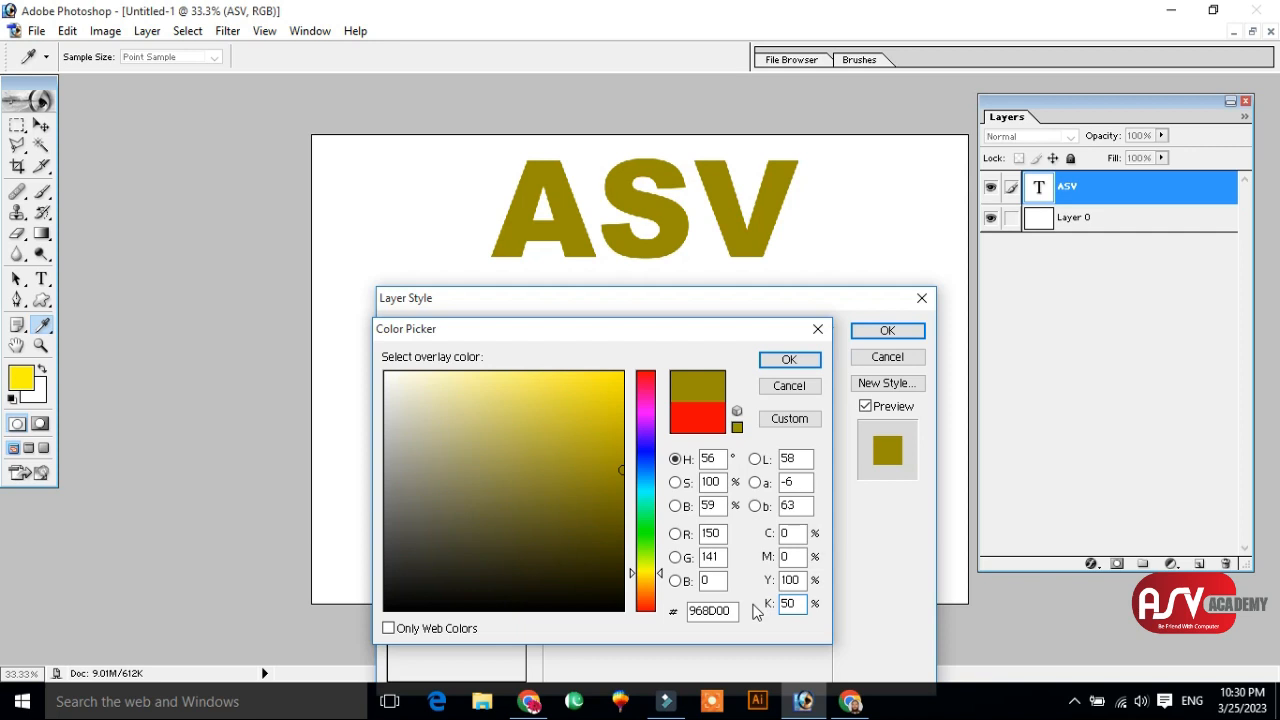
{"action": "key", "text": "shift+Tab"}
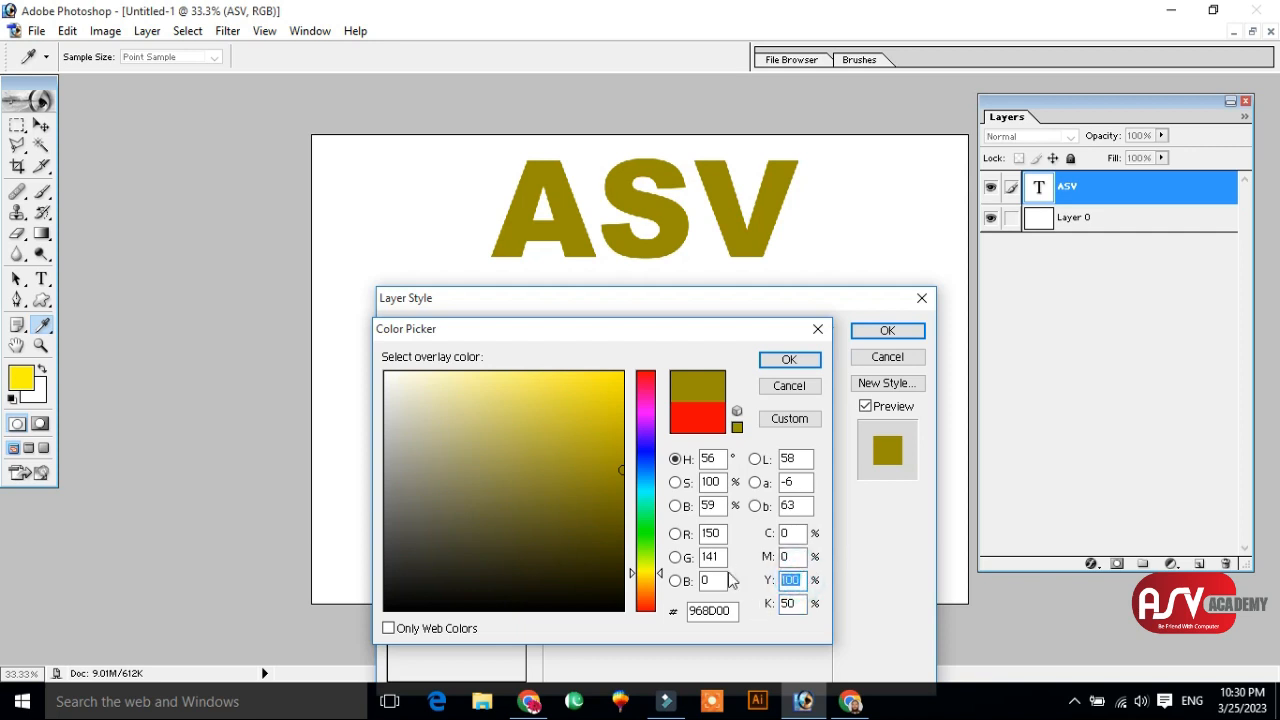
{"action": "type", "text": "0"}
{"action": "double_click", "coordinate": [792, 604]}
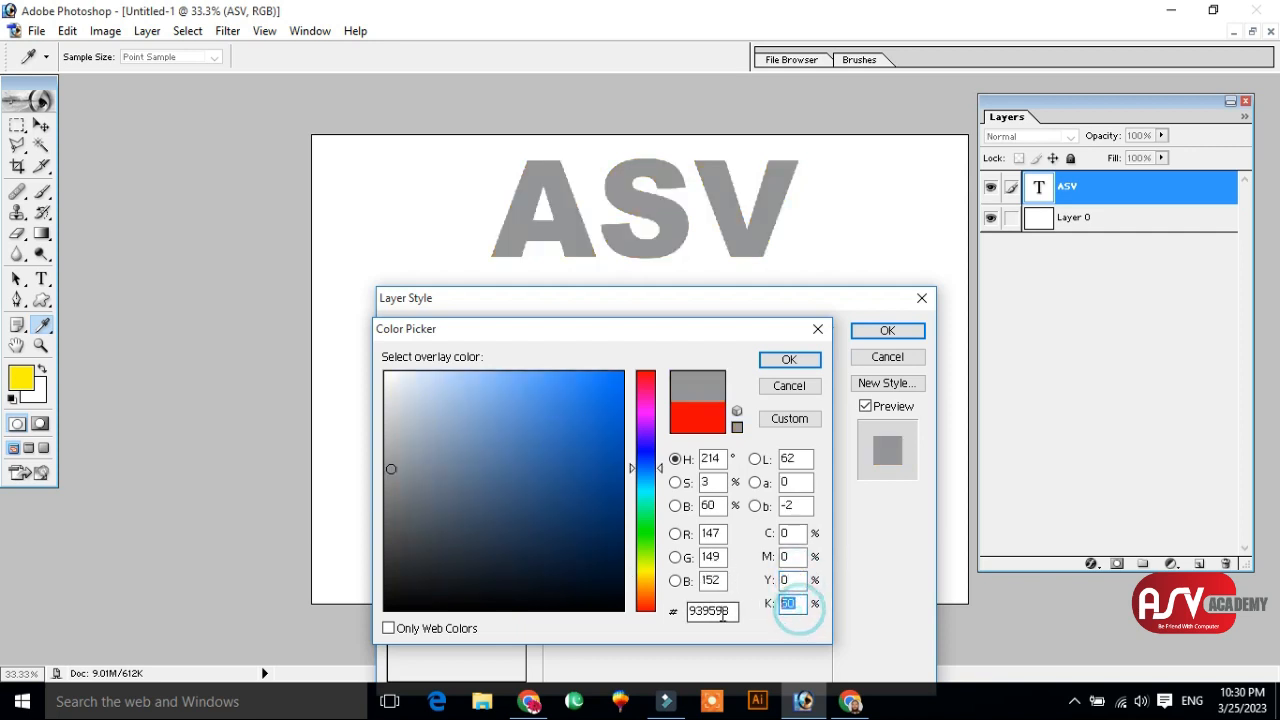
{"action": "type", "text": "100"}
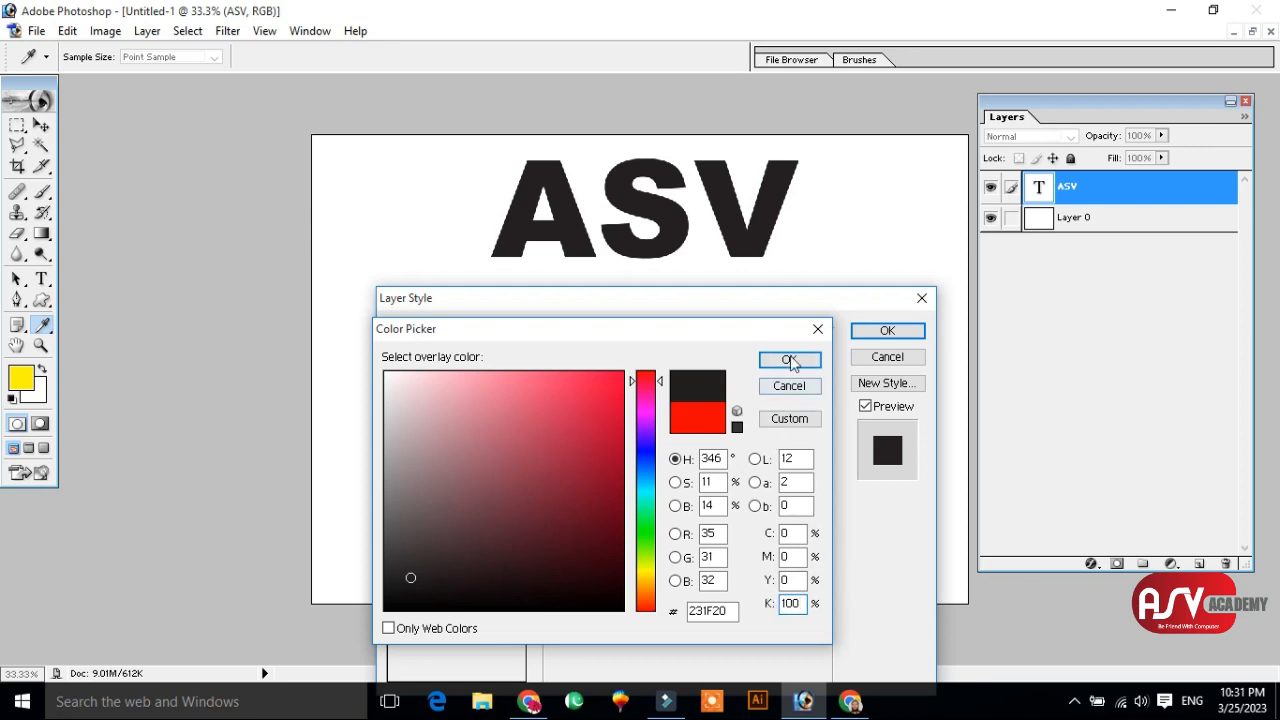
{"action": "left_click", "coordinate": [789, 361]}
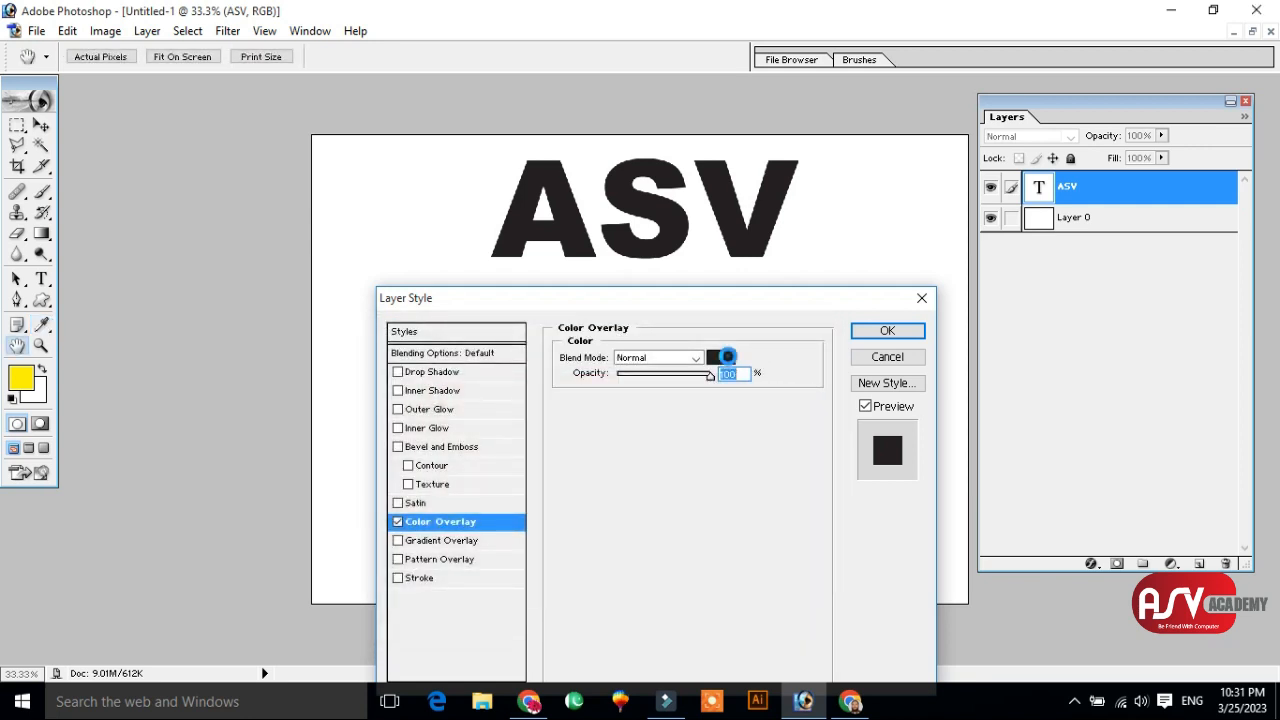
- Set the ASV text's overlay color back to pure red (FF0000) and accept it
{"action": "left_click", "coordinate": [727, 356]}
{"action": "left_click", "coordinate": [609, 374]}
{"action": "left_click", "coordinate": [648, 372]}
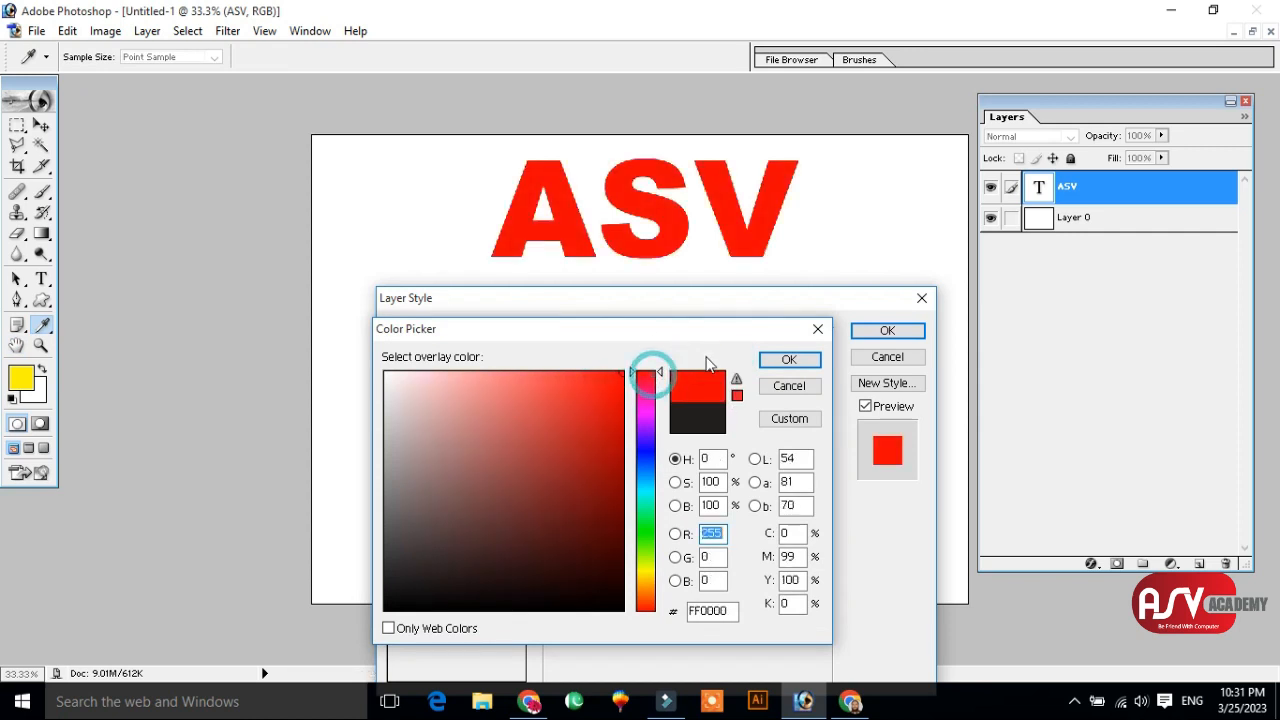
{"action": "left_click", "coordinate": [788, 359]}
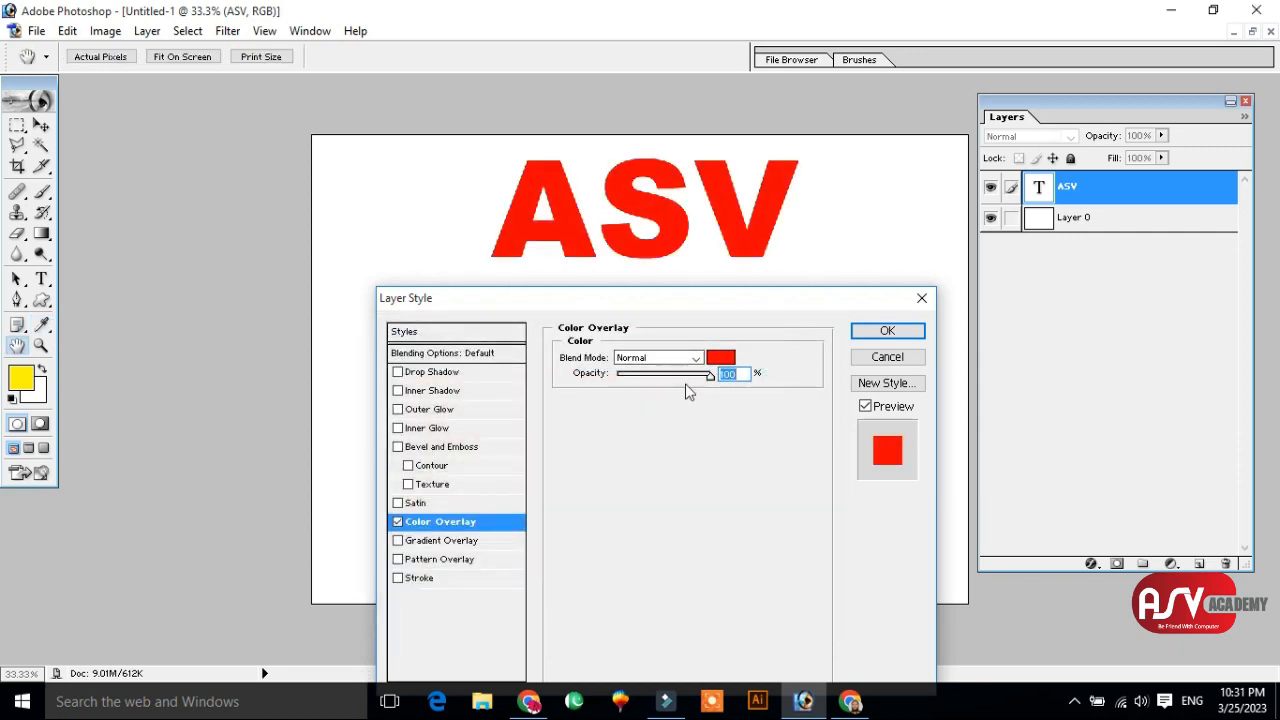
- Try the color overlay at 50% opacity, restore it to 100%, and apply the style to the ASV text
{"action": "left_click_drag", "start_coordinate": [705, 378], "coordinate": [668, 382]}
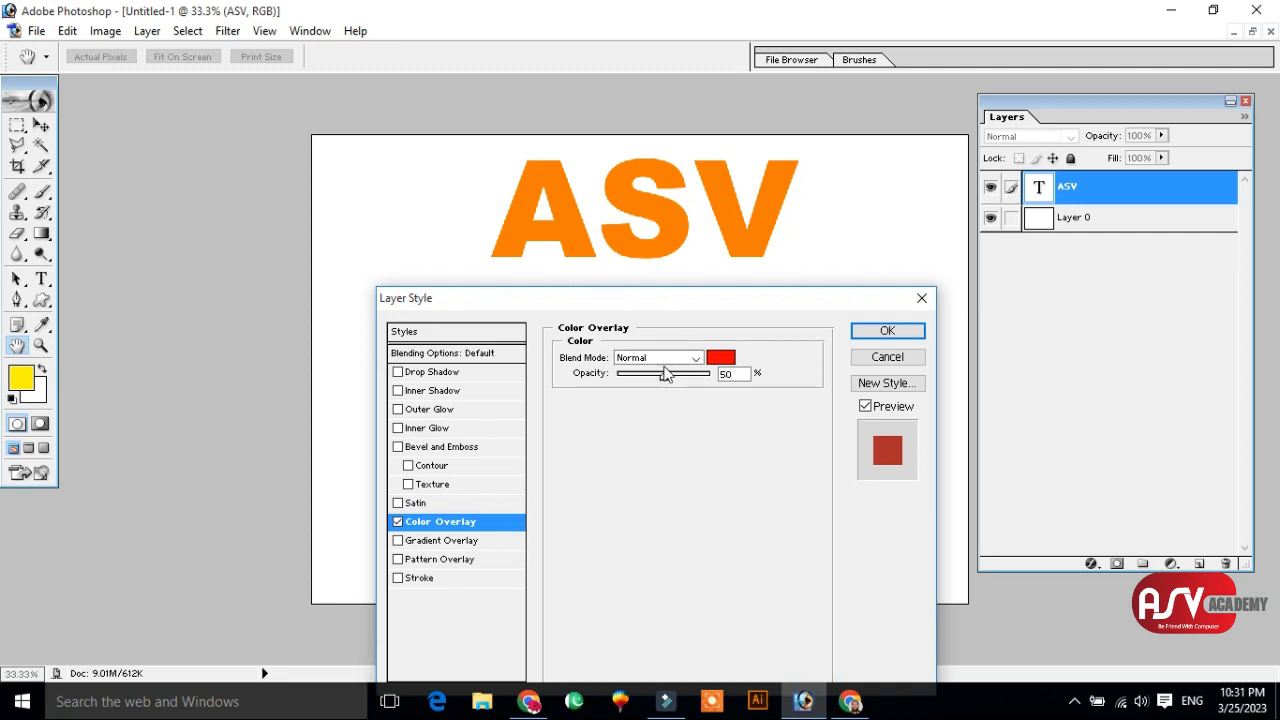
{"action": "left_click_drag", "start_coordinate": [664, 376], "coordinate": [714, 378]}
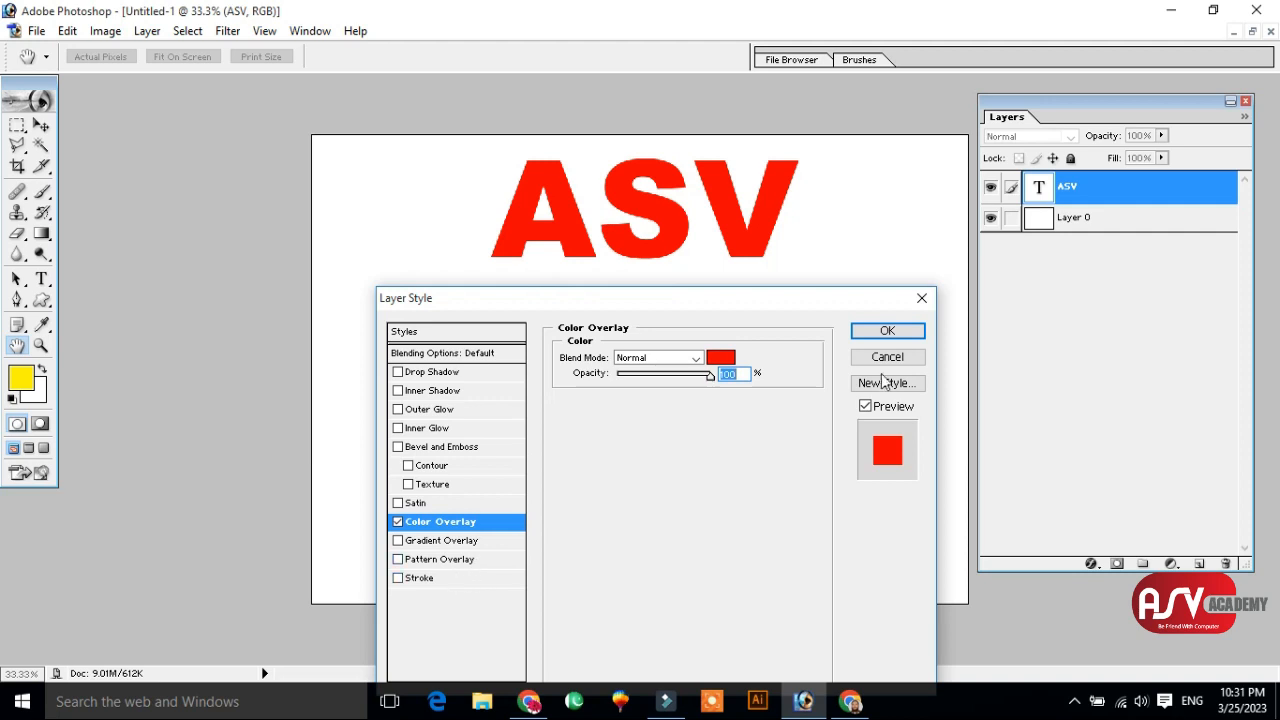
{"action": "left_click", "coordinate": [905, 331]}
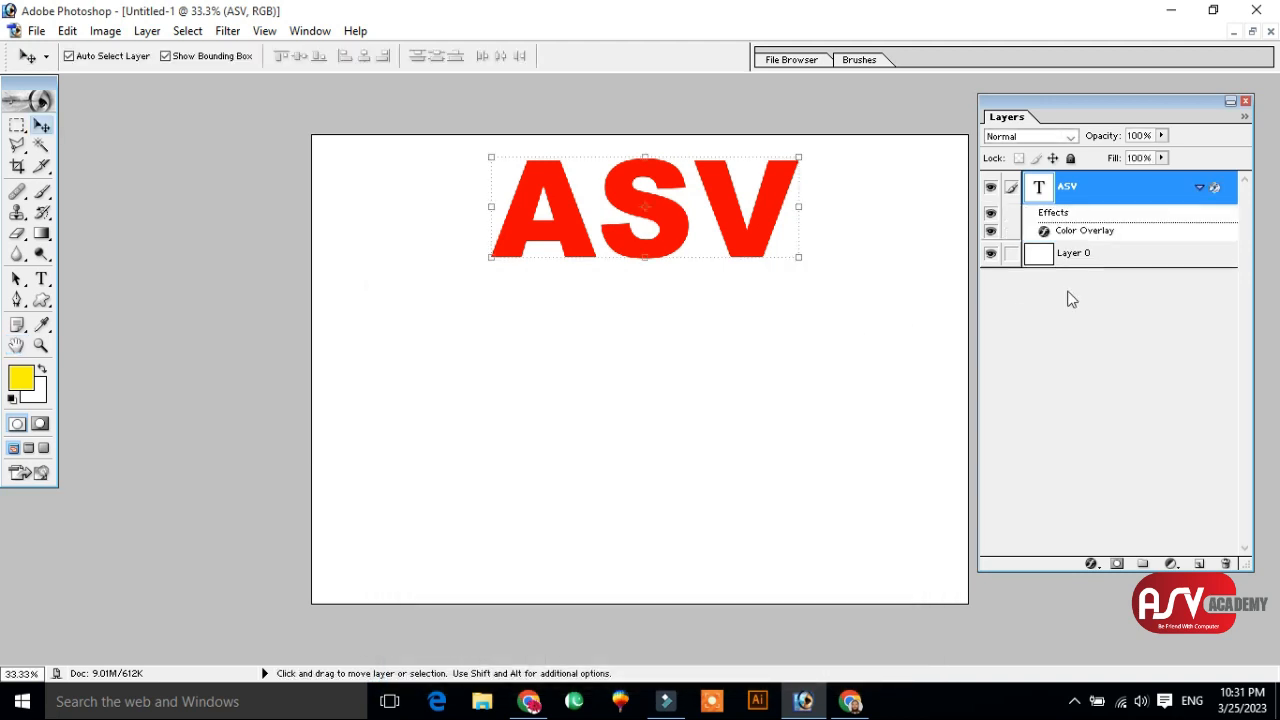
- Add a Color Overlay effect to Layer 0, with the text kept in view
{"action": "left_click", "coordinate": [1128, 255]}
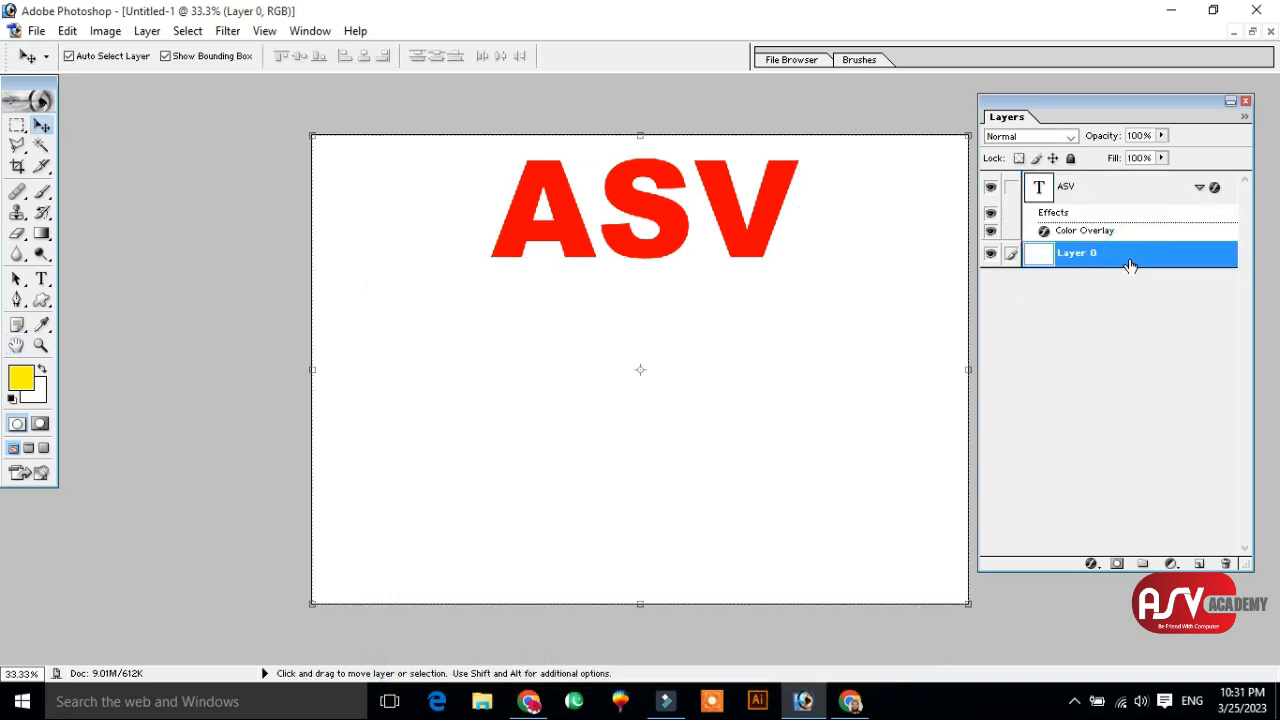
{"action": "left_click", "coordinate": [1143, 249]}
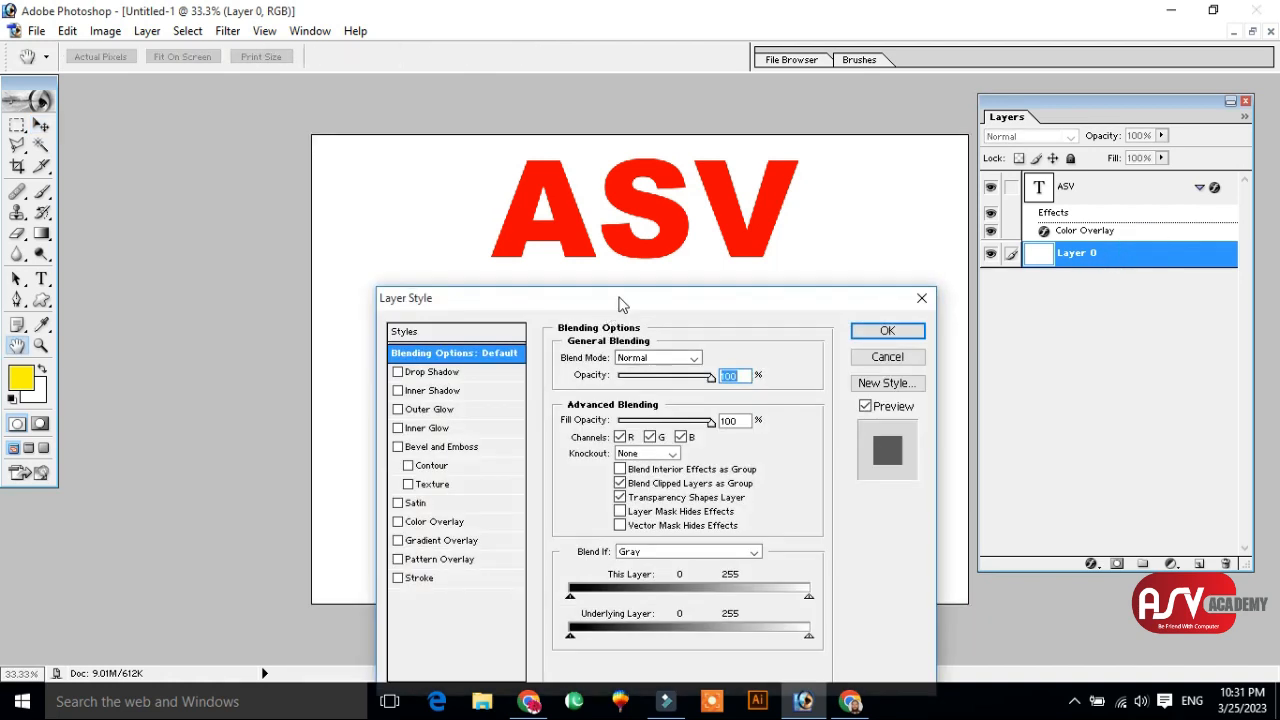
{"action": "left_click_drag", "start_coordinate": [620, 303], "coordinate": [535, 297]}
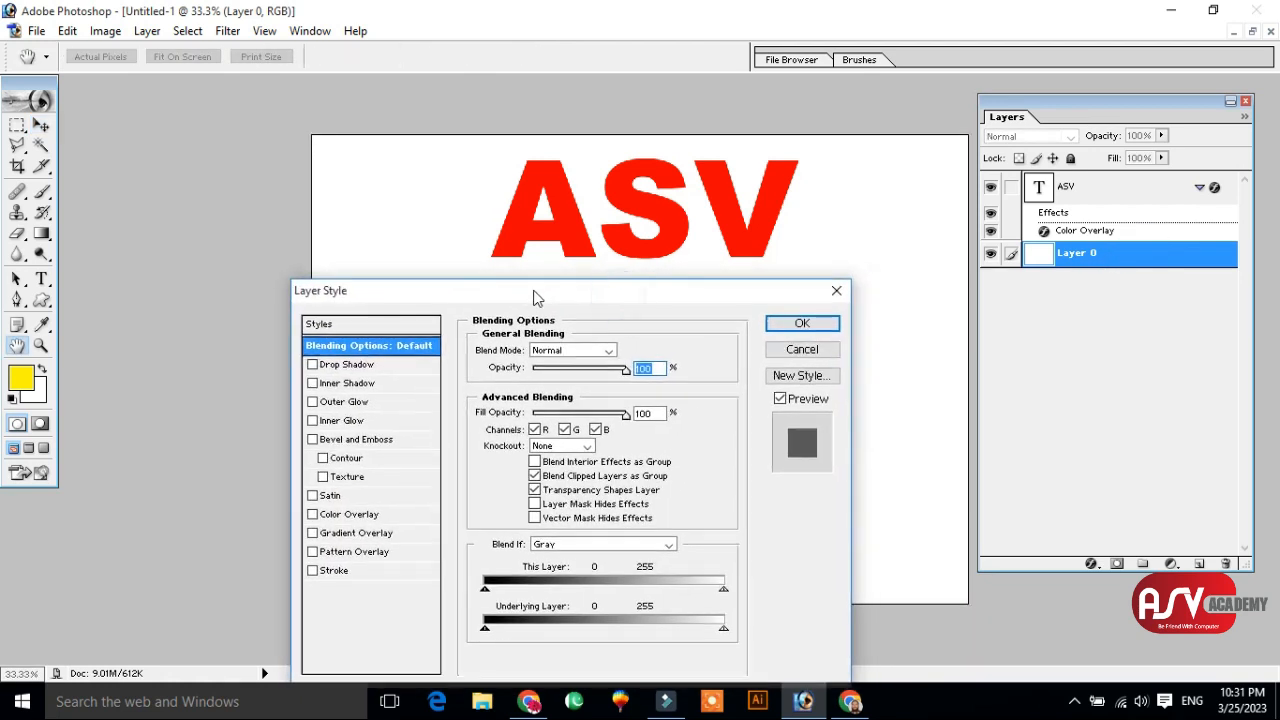
{"action": "left_click", "coordinate": [389, 514]}
{"action": "left_click_drag", "start_coordinate": [623, 368], "coordinate": [624, 367]}
- Set Layer 0's overlay color to blue (0066FF) and apply the layer style
{"action": "left_click", "coordinate": [634, 350]}
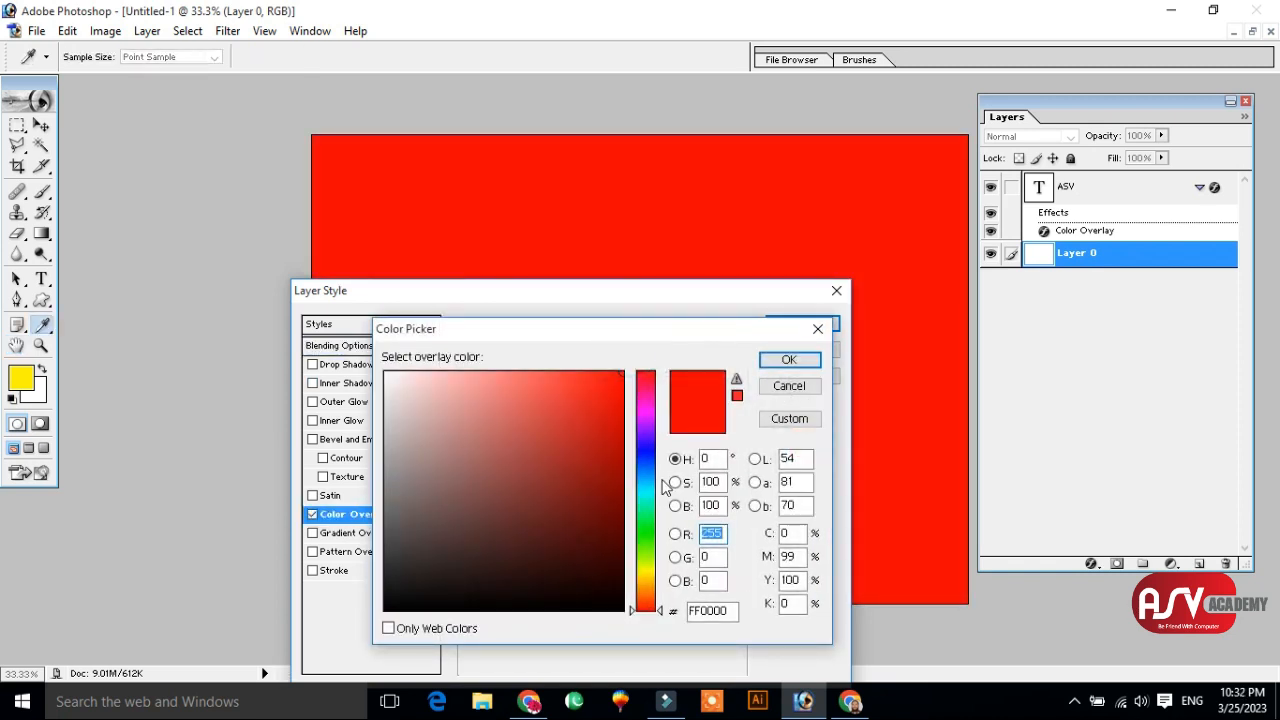
{"action": "left_click", "coordinate": [645, 568]}
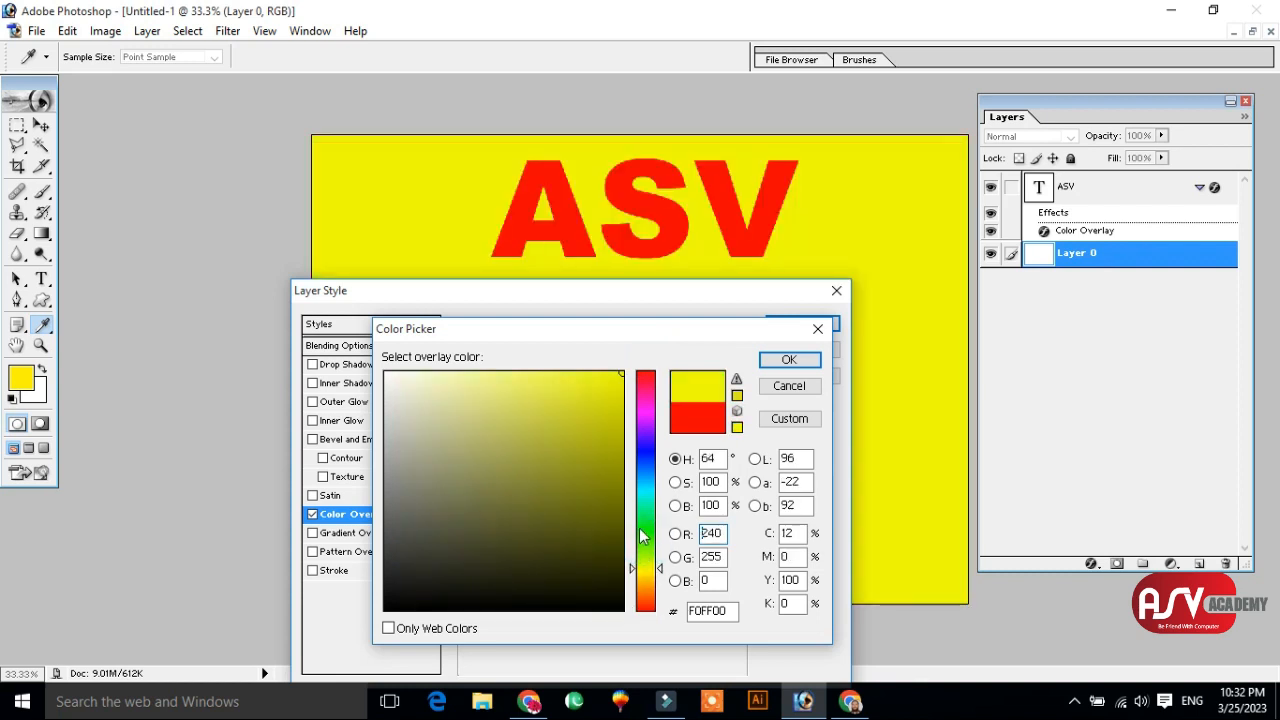
{"action": "left_click_drag", "start_coordinate": [648, 565], "coordinate": [650, 475]}
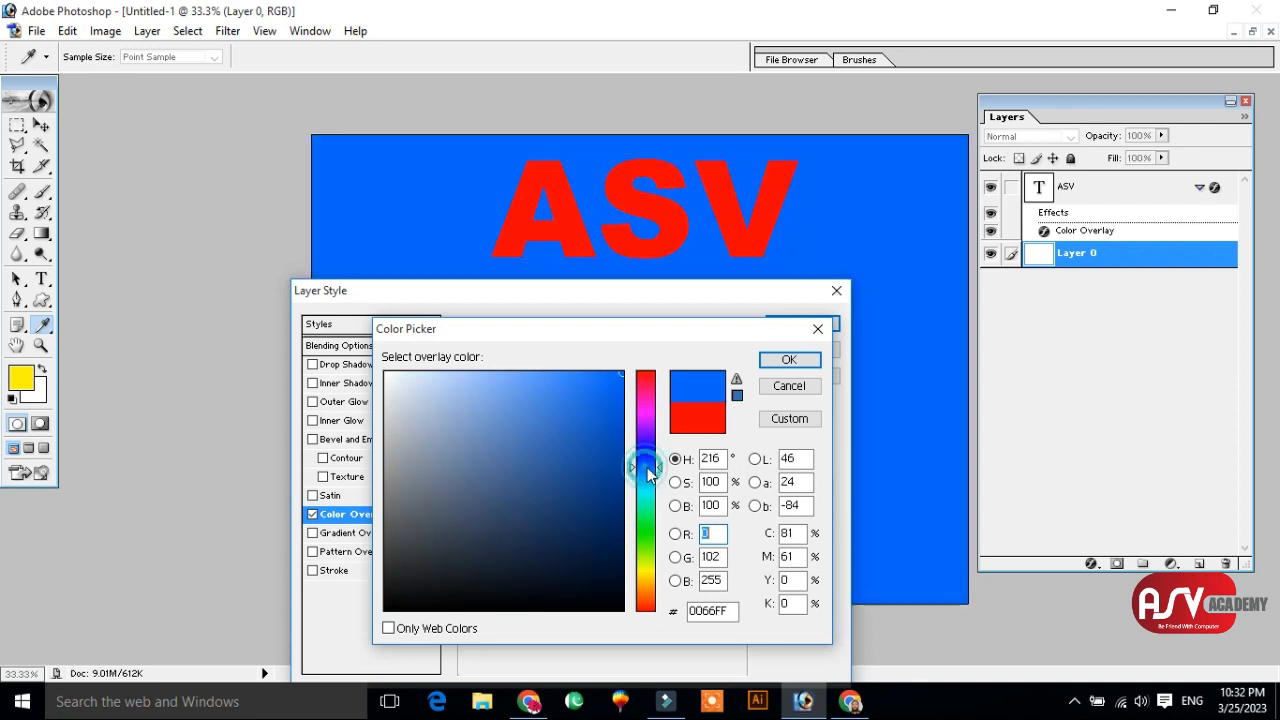
{"action": "left_click", "coordinate": [812, 361]}
{"action": "left_click", "coordinate": [817, 333]}
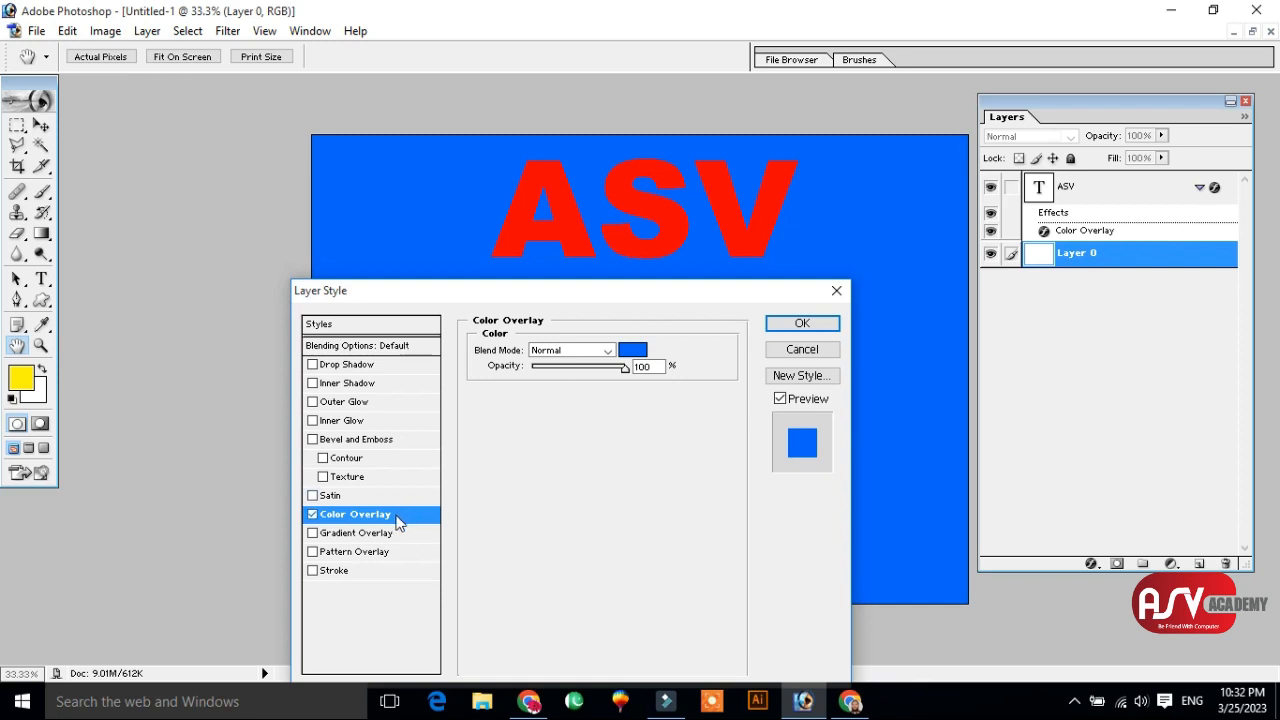
{"action": "left_click", "coordinate": [806, 323]}
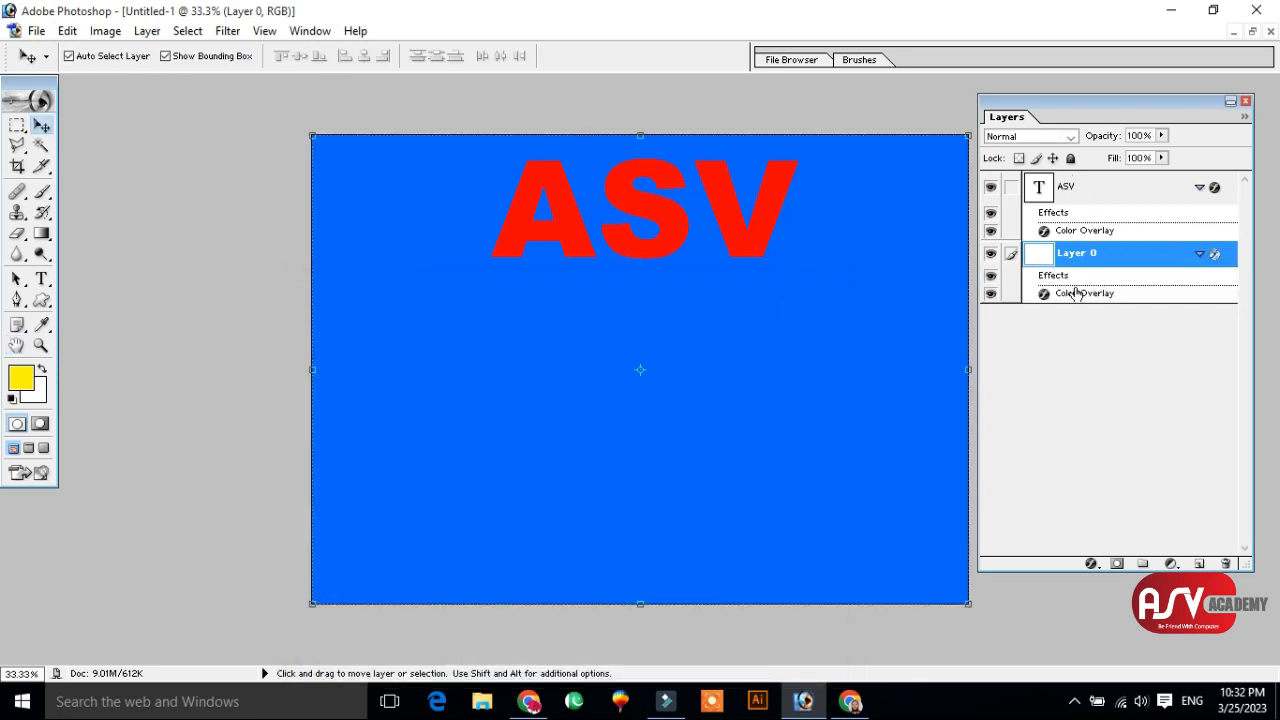
- Nudge the ASV text slightly and add a Stroke effect to its layer
{"action": "left_click", "coordinate": [1092, 232]}
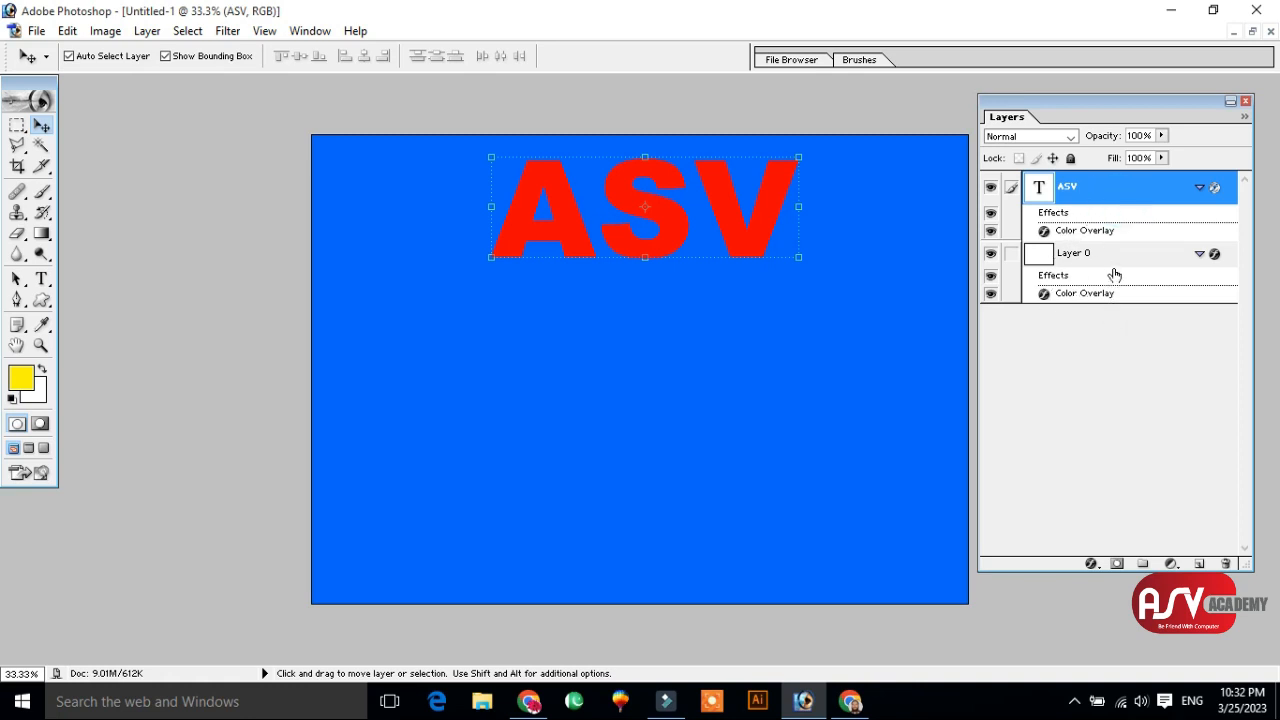
{"action": "left_click_drag", "start_coordinate": [788, 233], "coordinate": [758, 233]}
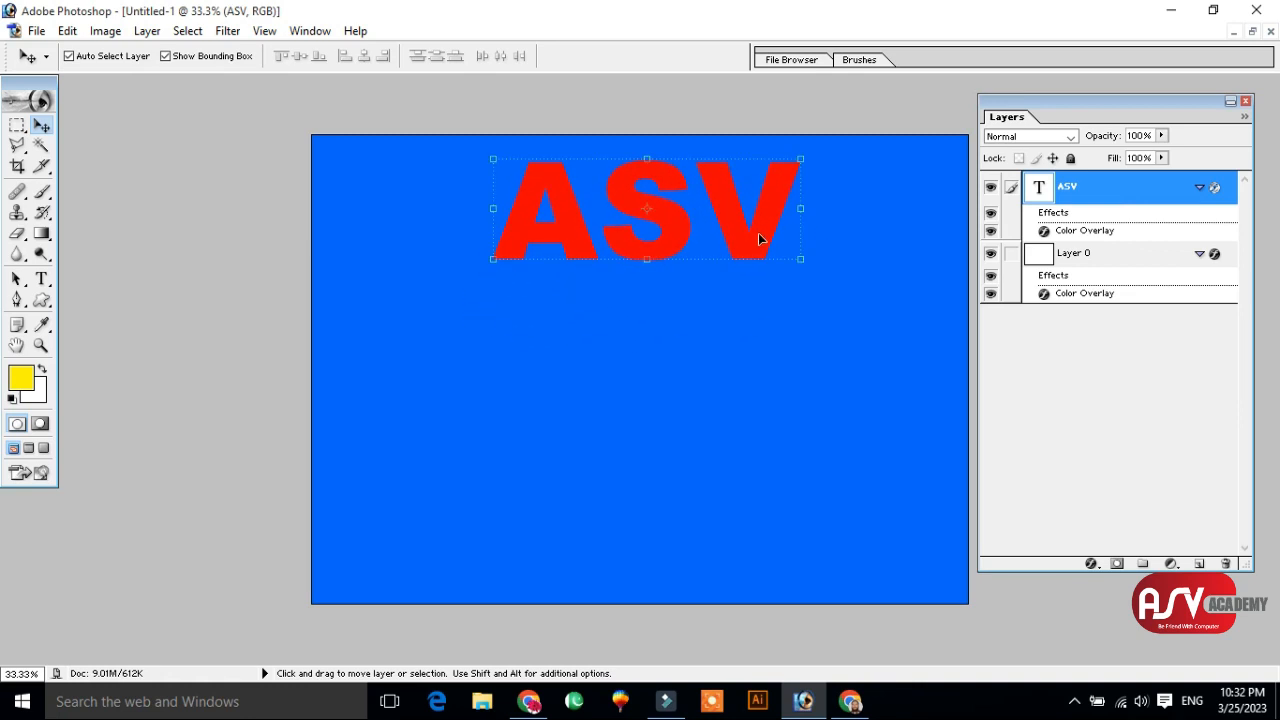
{"action": "double_click", "coordinate": [1104, 193]}
{"action": "left_click_drag", "start_coordinate": [656, 299], "coordinate": [745, 302]}
{"action": "left_click", "coordinate": [463, 575]}
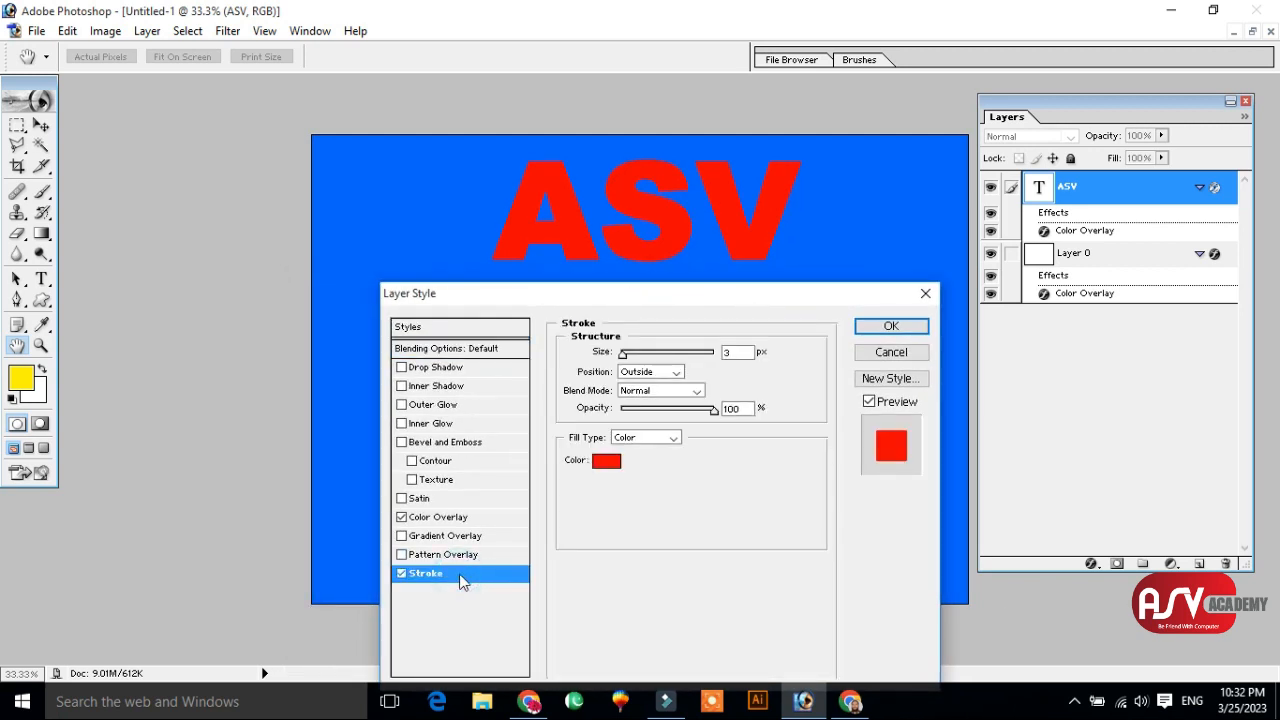
- Try wider stroke sizes on the ASV text and set the size to 10 px
{"action": "left_click_drag", "start_coordinate": [624, 353], "coordinate": [632, 360]}
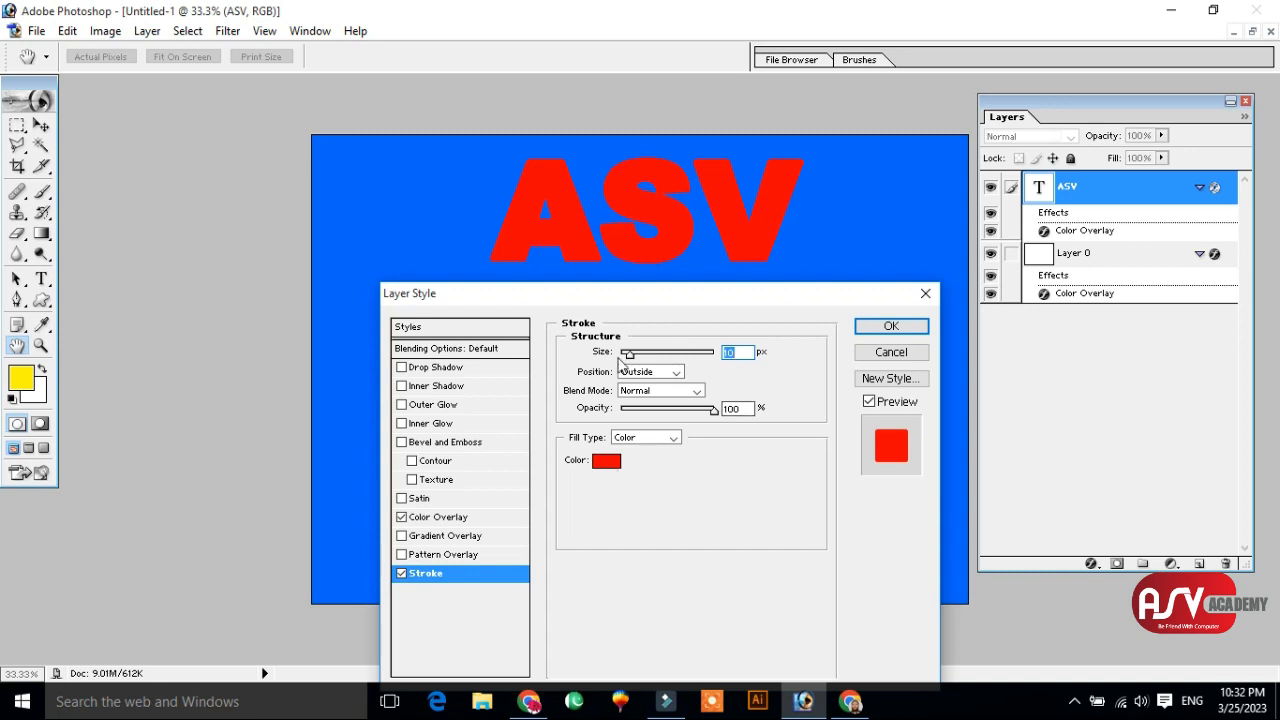
{"action": "mouse_move", "coordinate": [634, 358]}
{"action": "left_mouse_down"}
{"action": "mouse_move", "coordinate": [708, 356]}
{"action": "mouse_move", "coordinate": [631, 355]}
{"action": "left_mouse_up"}
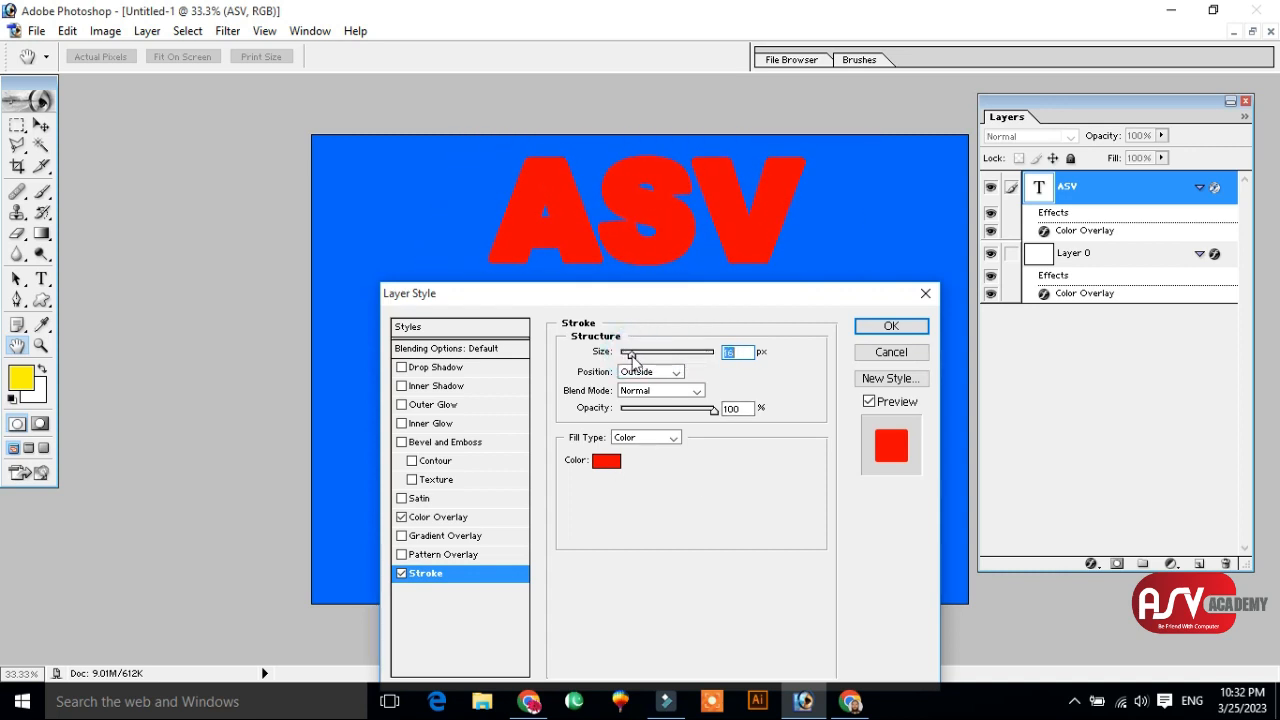
{"action": "type", "text": "10"}
{"action": "left_click", "coordinate": [737, 352]}
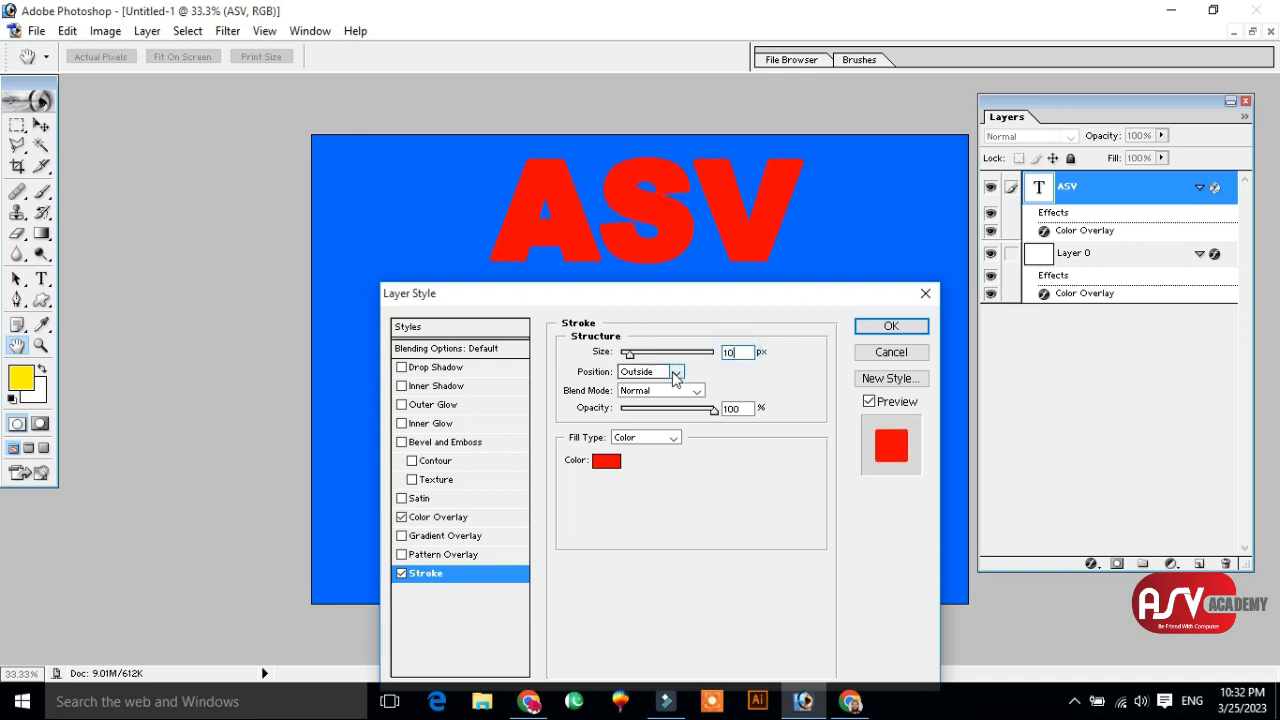
- Examine the stroke's position, blend mode, opacity and fill type options, keeping Outside, Normal and Color
{"action": "left_click", "coordinate": [678, 374]}
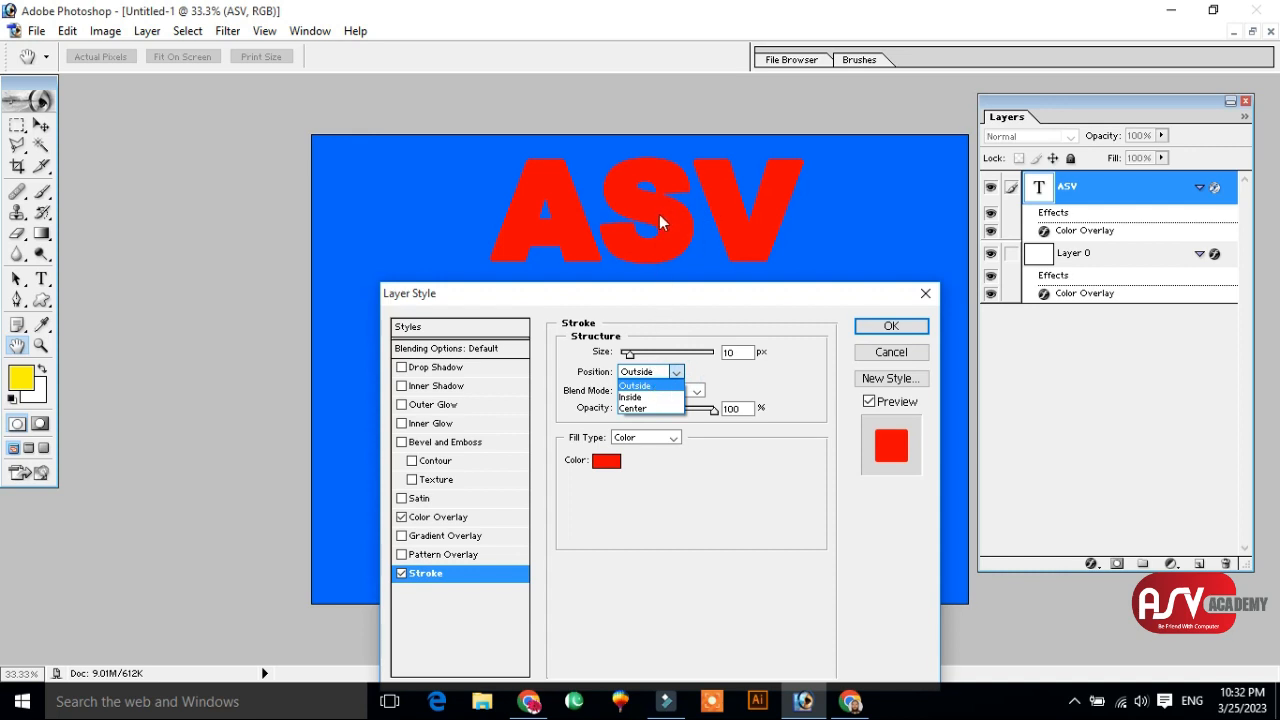
{"action": "left_click", "coordinate": [634, 388]}
{"action": "left_click", "coordinate": [634, 391]}
{"action": "left_click", "coordinate": [632, 392]}
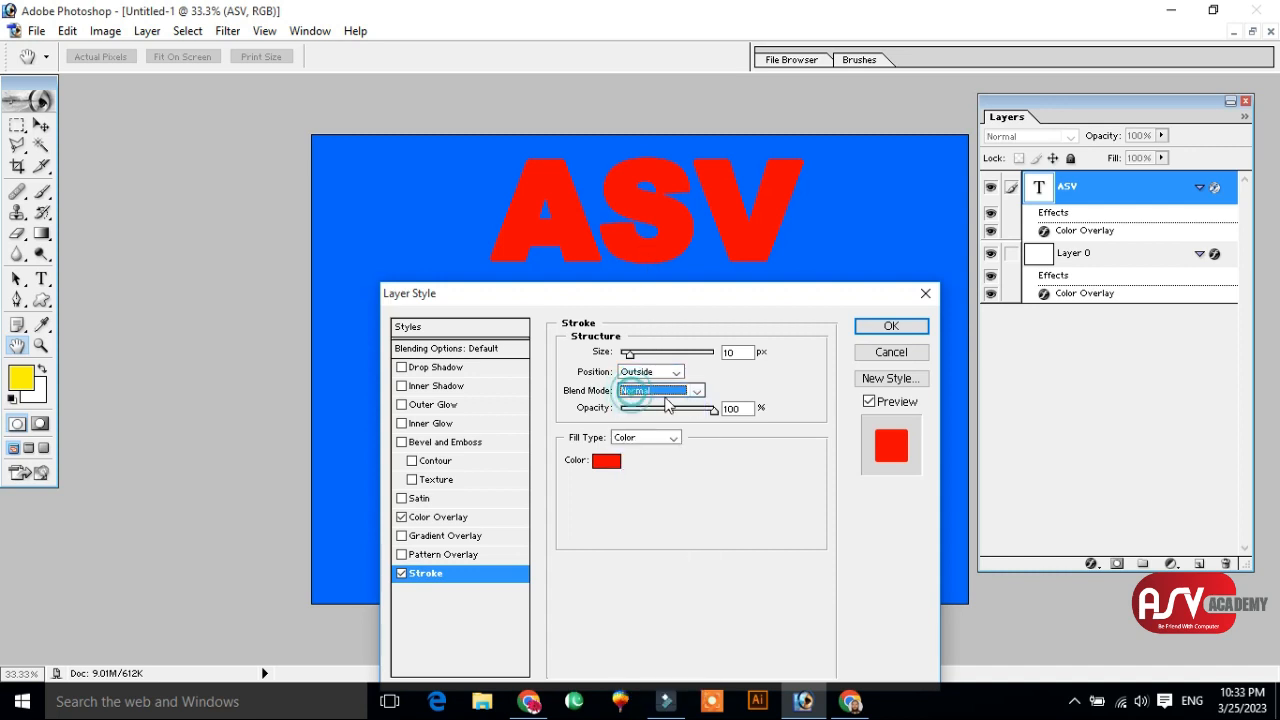
{"action": "left_click", "coordinate": [735, 408]}
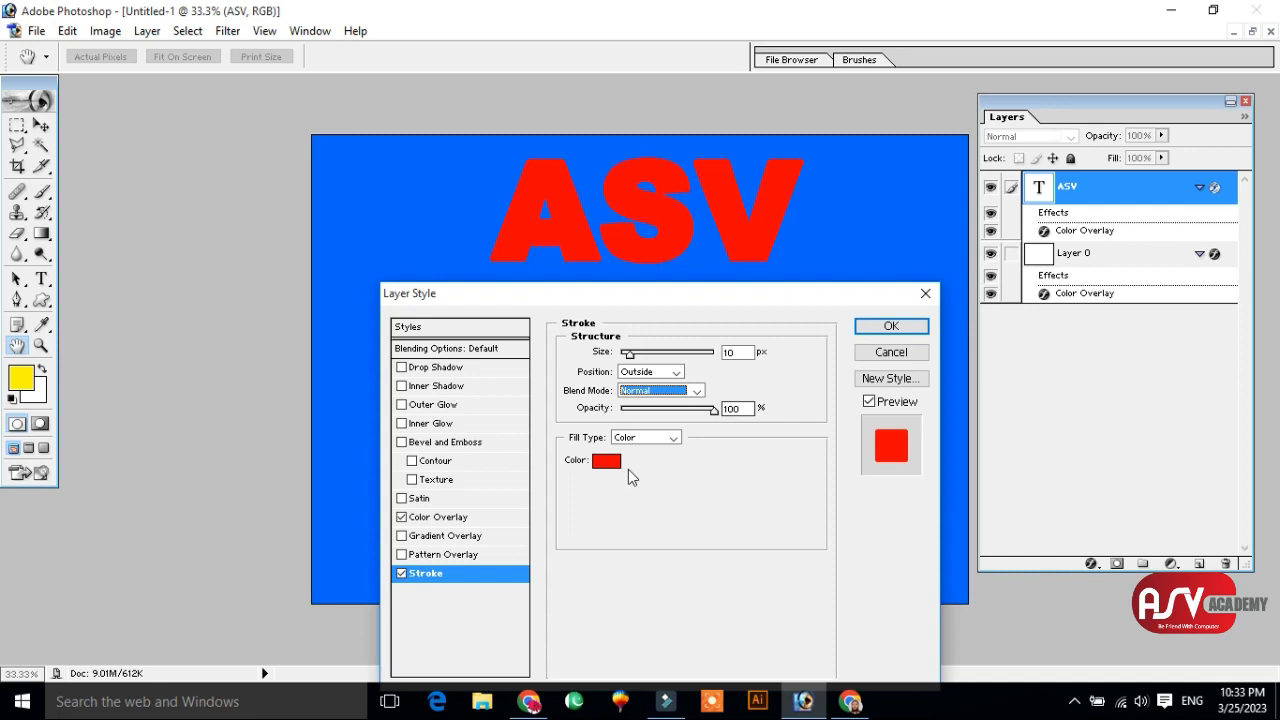
{"action": "left_click", "coordinate": [648, 438]}
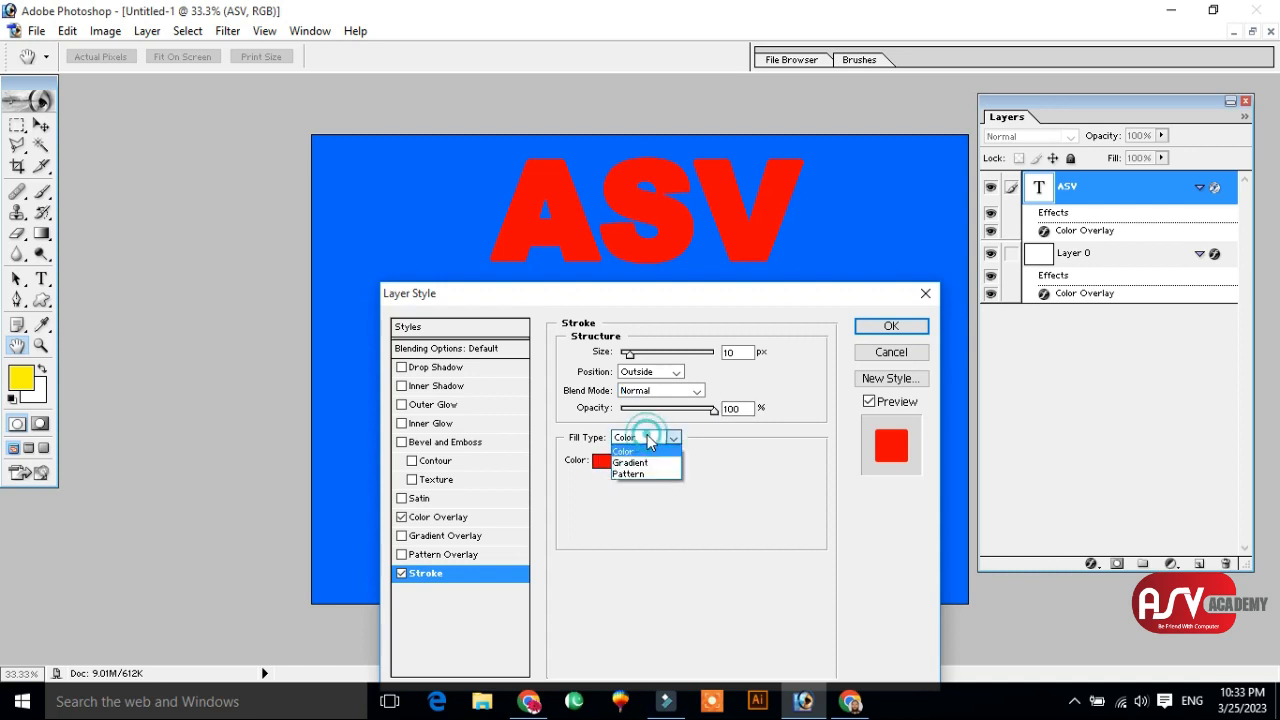
{"action": "left_click", "coordinate": [647, 434]}
- Make the ASV text's stroke white and increase its size to 12 px
{"action": "left_click", "coordinate": [605, 461]}
{"action": "left_click_drag", "start_coordinate": [520, 423], "coordinate": [386, 374]}
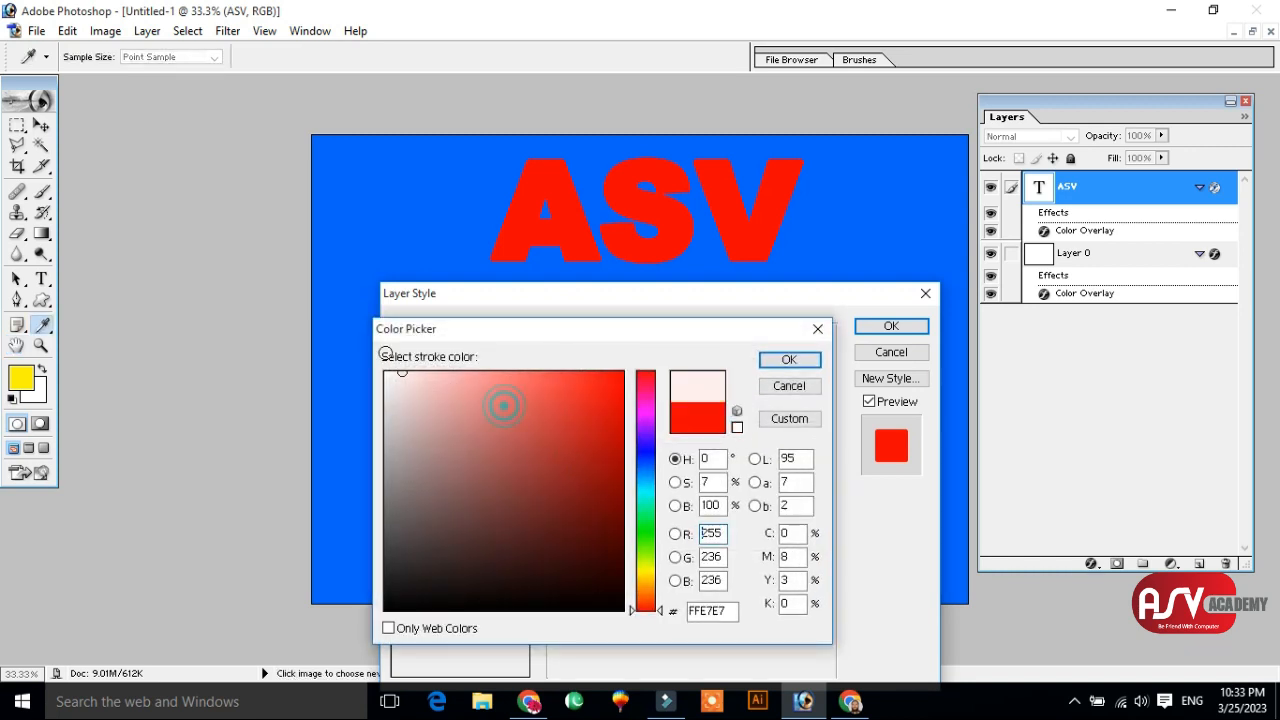
{"action": "left_click", "coordinate": [789, 362]}
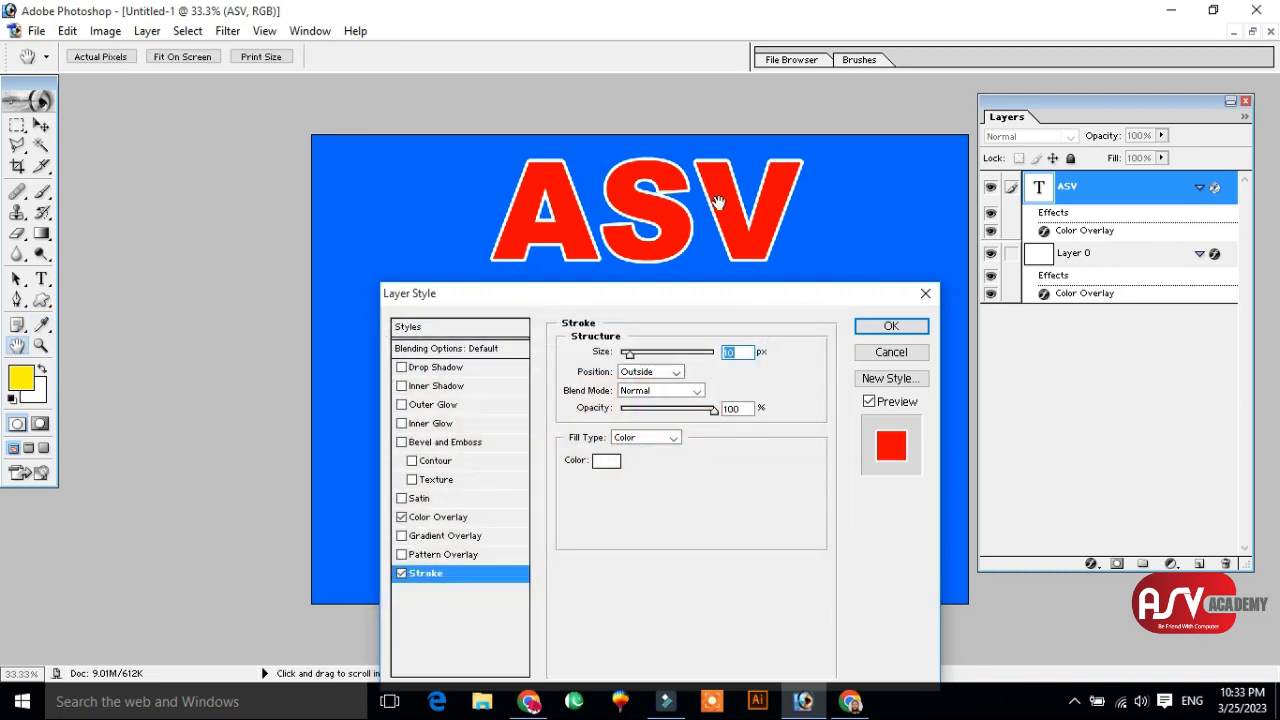
{"action": "left_click", "coordinate": [748, 351]}
{"action": "key", "text": "Up"}
{"action": "key", "text": "Up"}
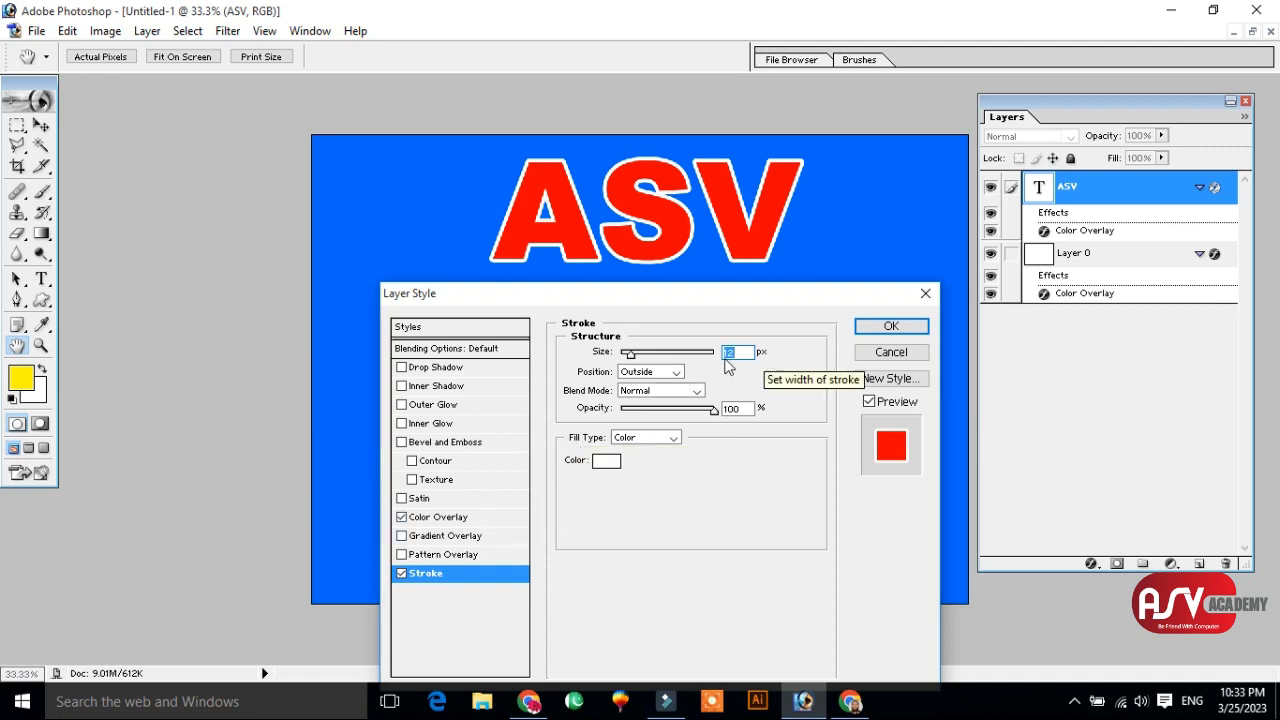
- Add a Drop Shadow to the ASV text and set its distance to 43 px
{"action": "left_click", "coordinate": [432, 368]}
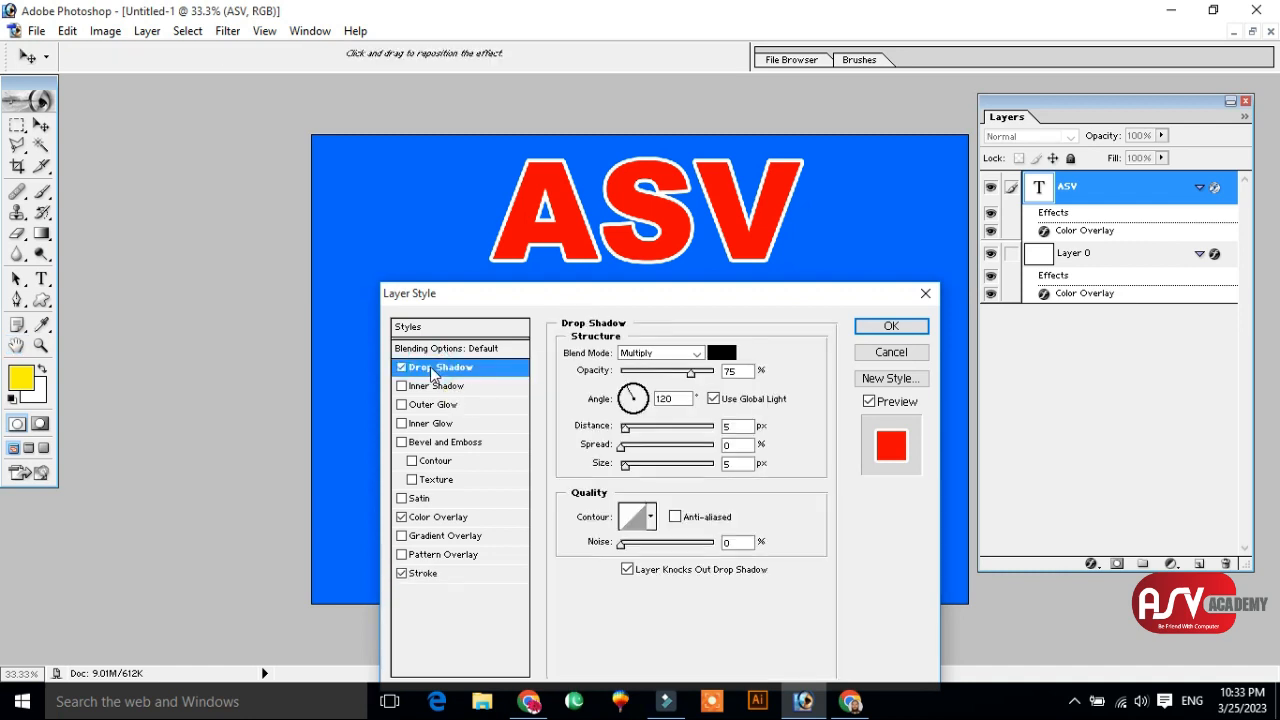
{"action": "left_click", "coordinate": [647, 355]}
{"action": "left_click", "coordinate": [648, 356]}
{"action": "double_click", "coordinate": [729, 371]}
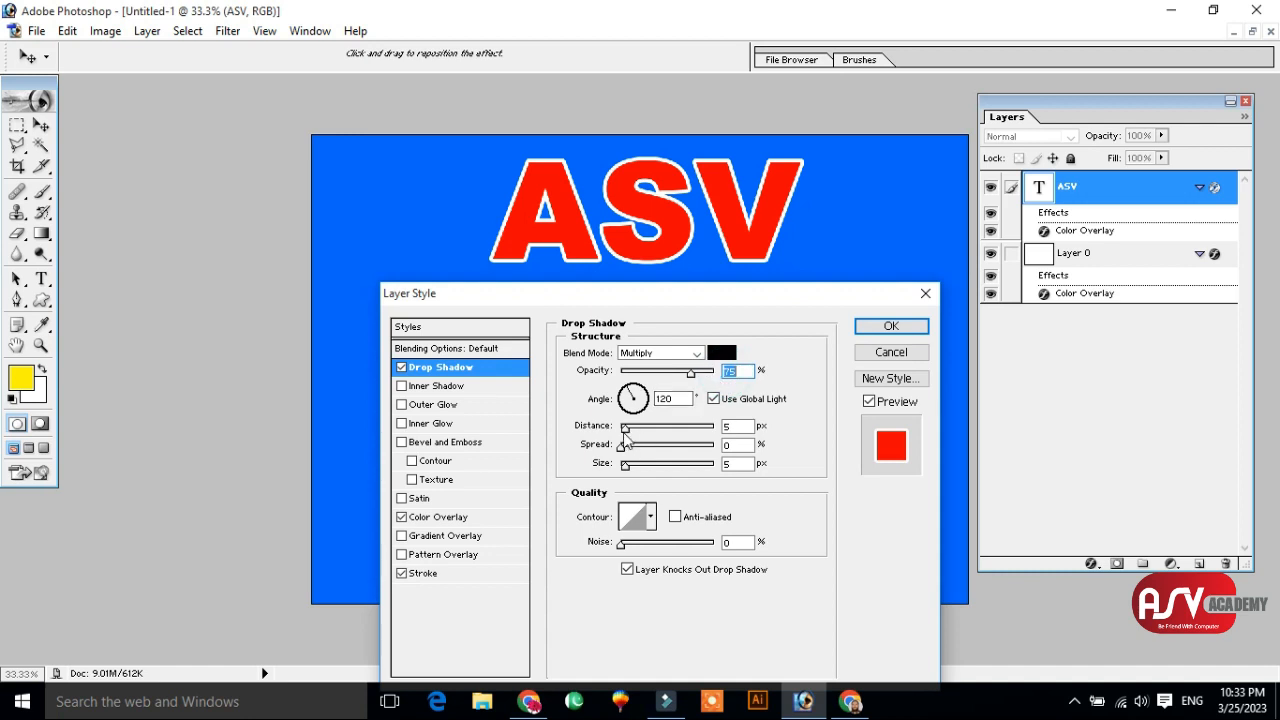
{"action": "double_click", "coordinate": [727, 426]}
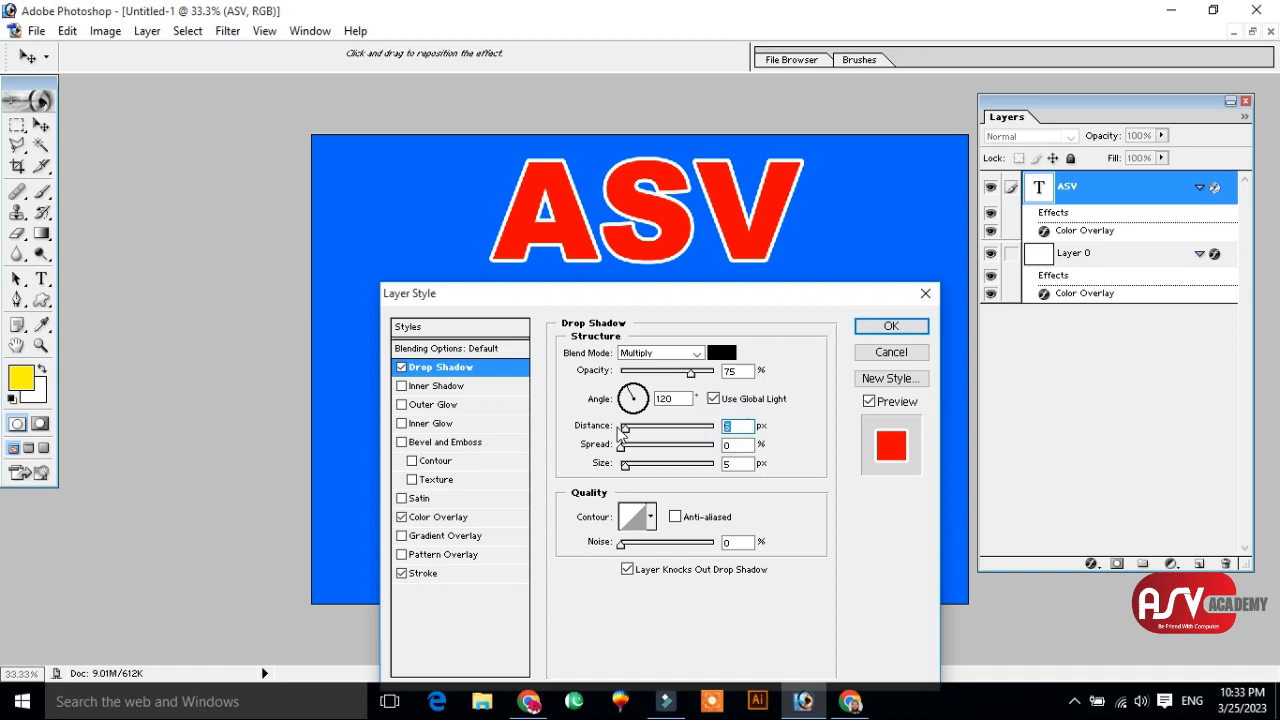
{"action": "left_click_drag", "start_coordinate": [624, 430], "coordinate": [663, 436]}
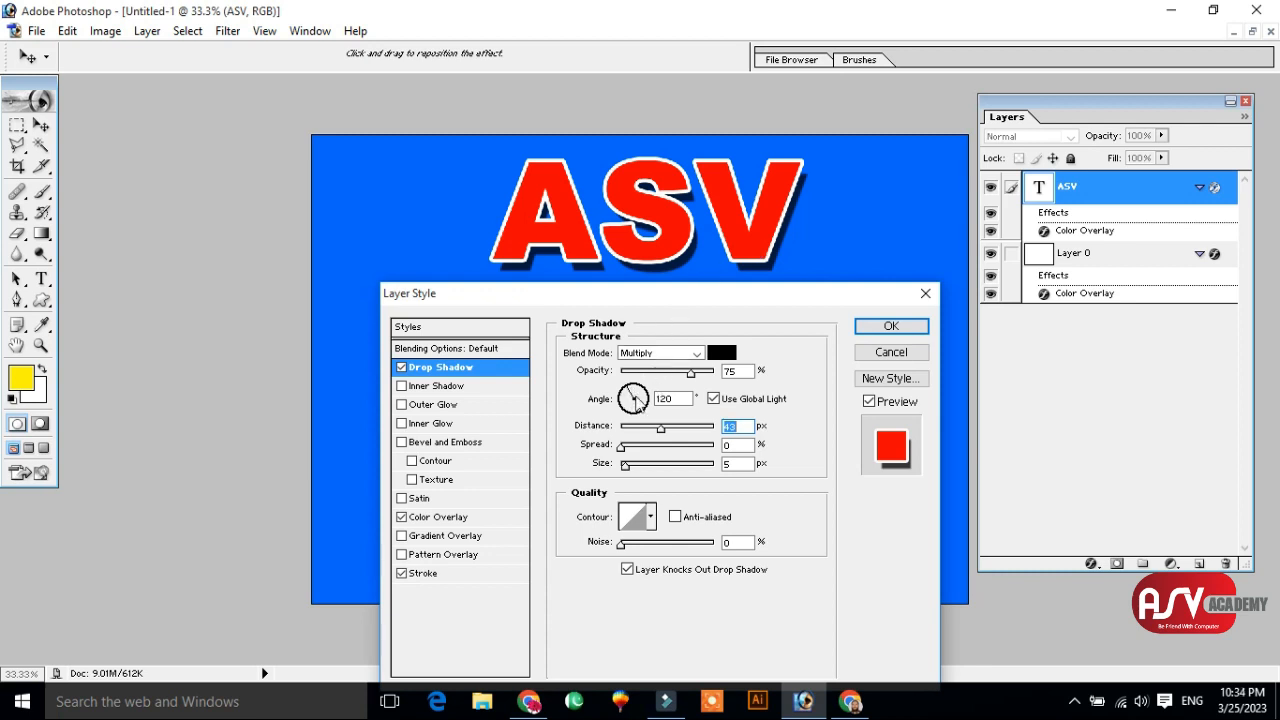
- Try drop shadow angles of 90 and 130 degrees, and turn off Use Global Light
{"action": "double_click", "coordinate": [669, 400]}
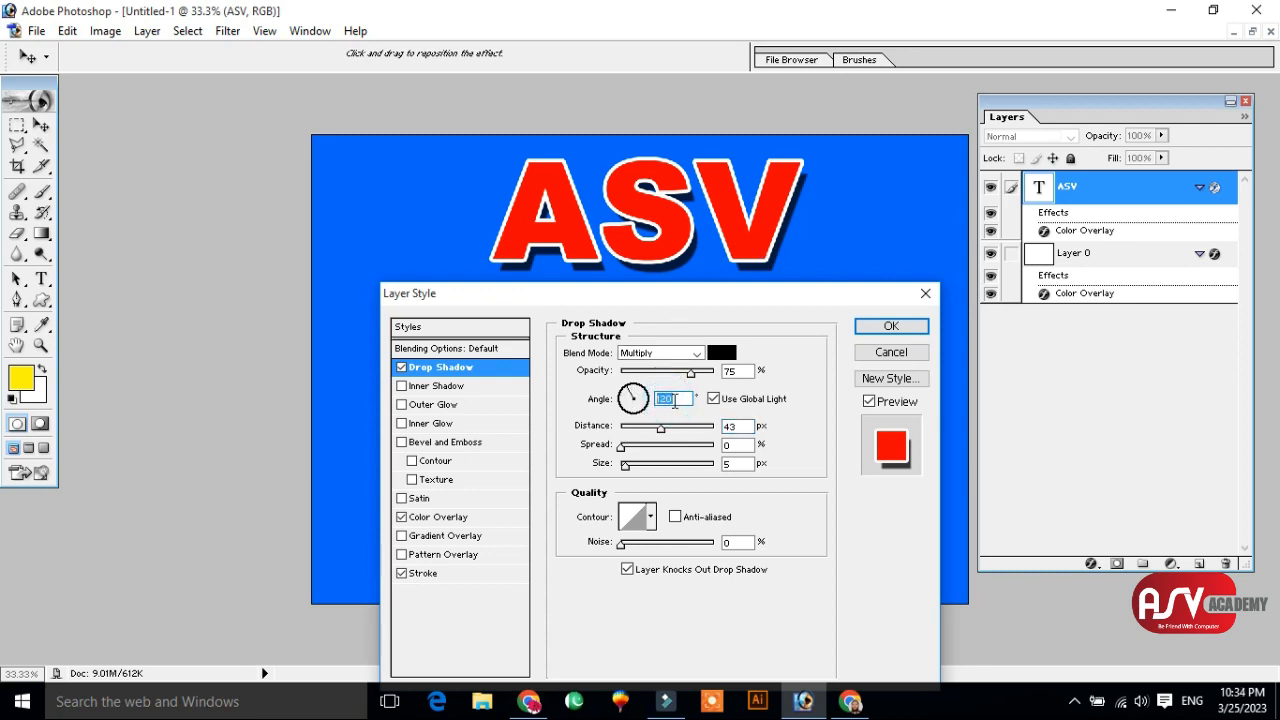
{"action": "type", "text": "1"}
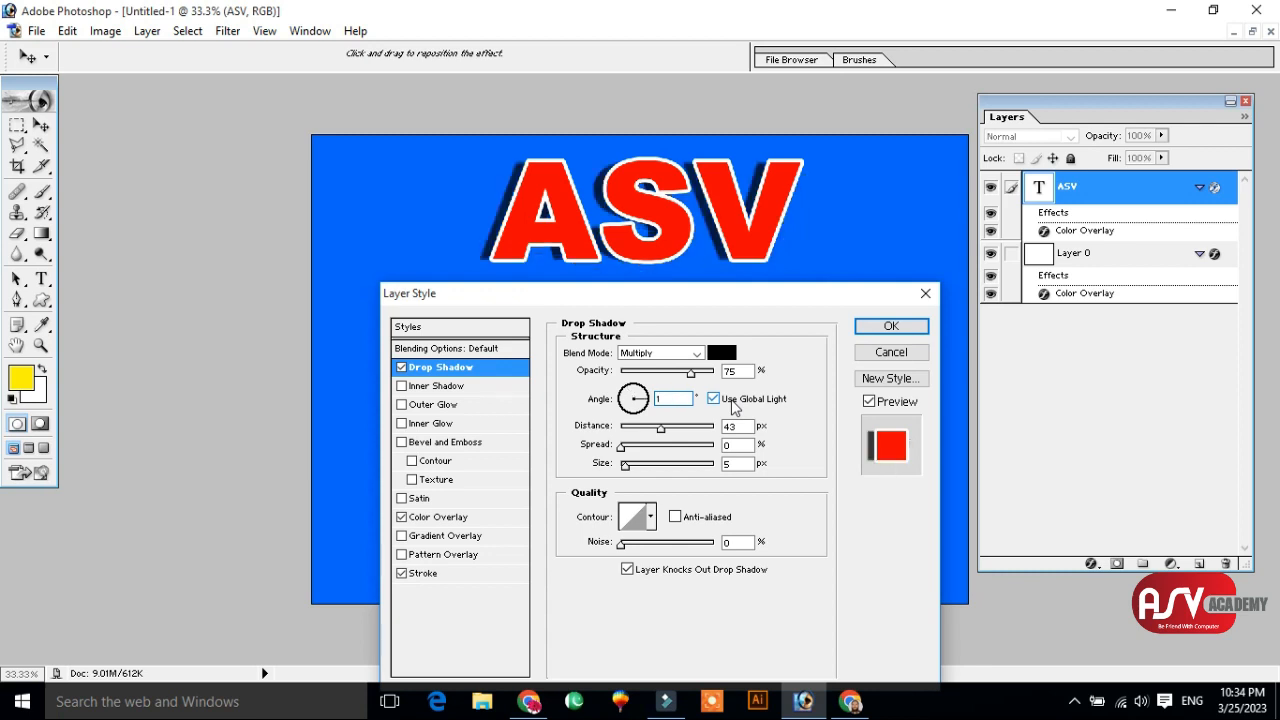
{"action": "type", "text": "90"}
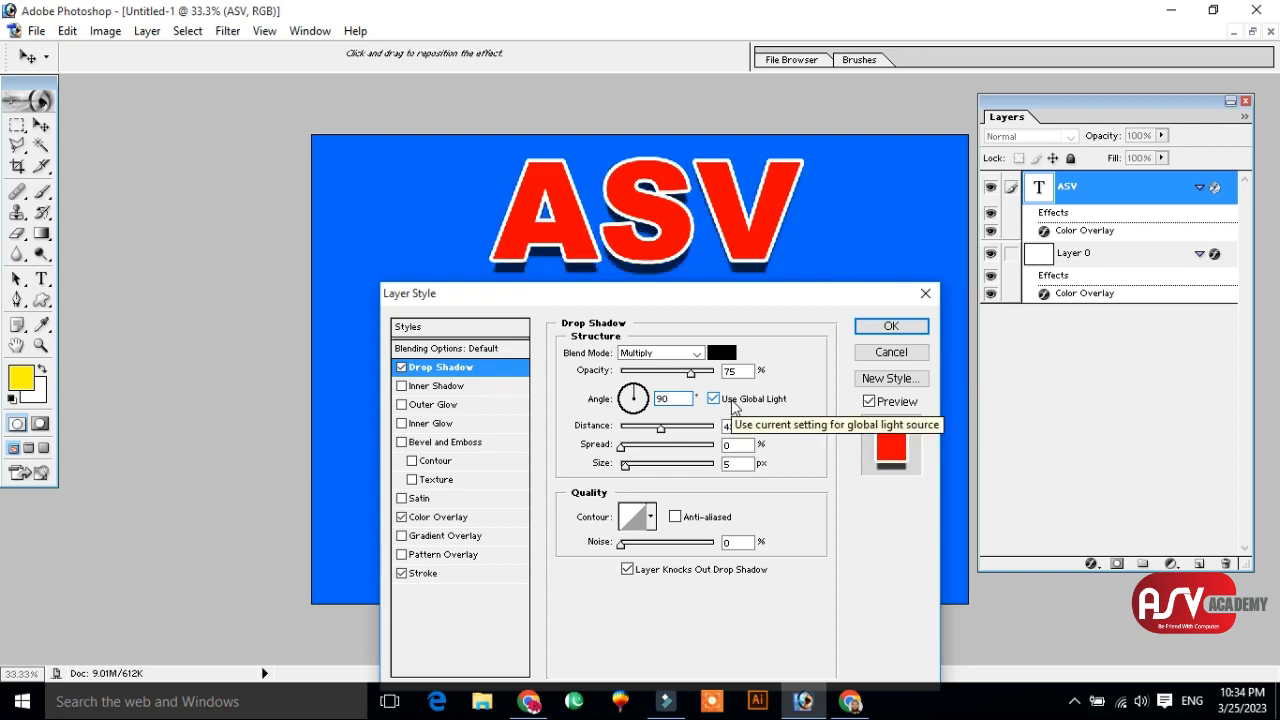
{"action": "key", "text": "BackSpace"}
{"action": "key", "text": "BackSpace"}
{"action": "type", "text": "130"}
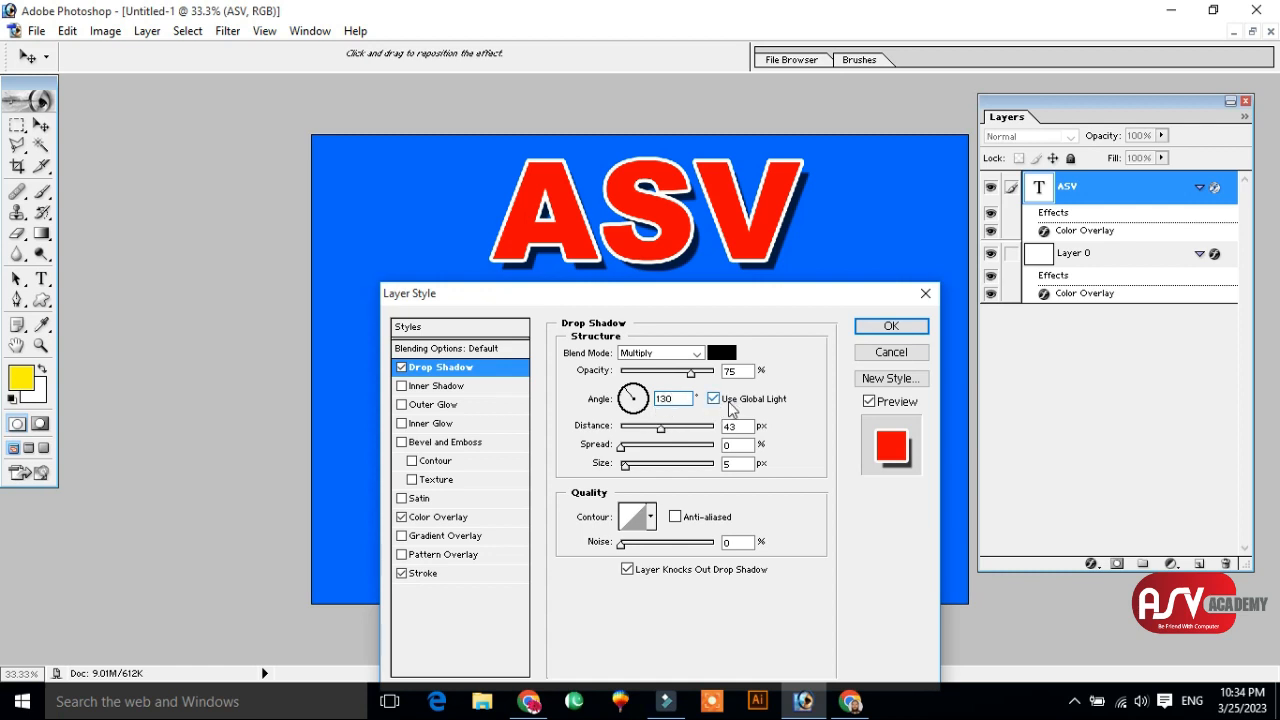
{"action": "left_click", "coordinate": [714, 399]}
{"action": "left_click", "coordinate": [734, 398]}
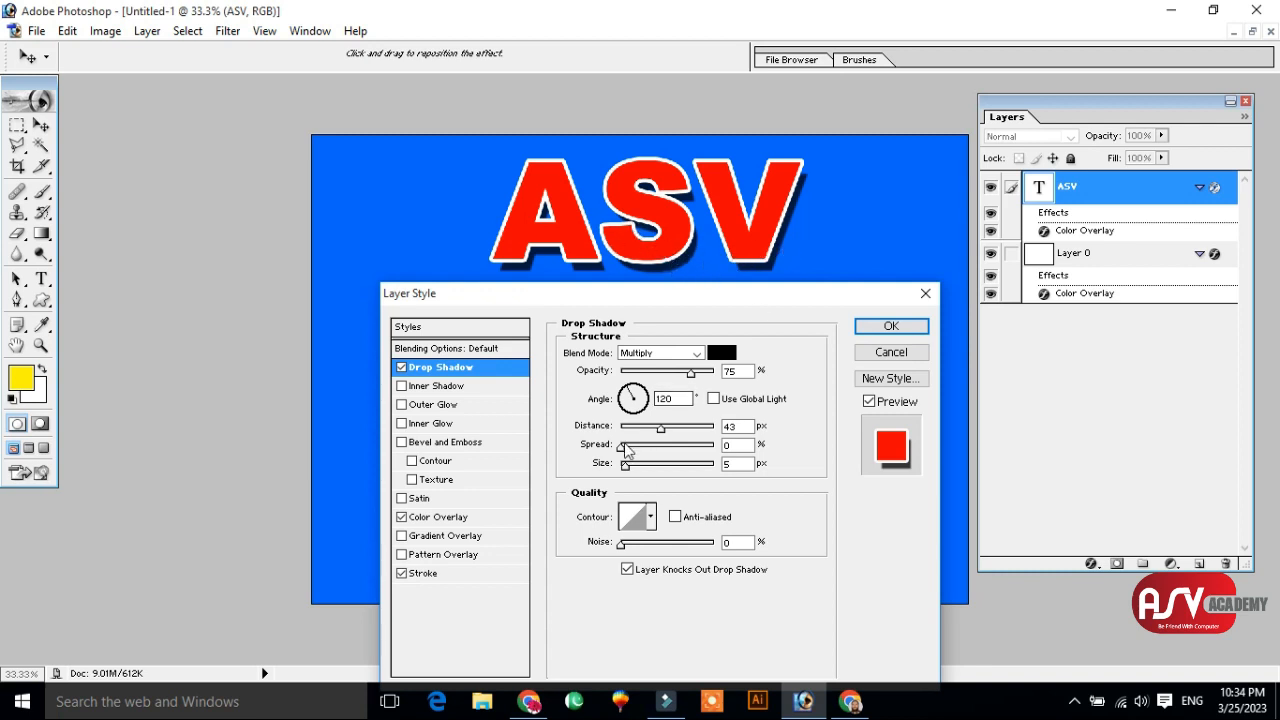
- Soften the ASV text's drop shadow with a spread of 18% and a size of 62 px
{"action": "left_click_drag", "start_coordinate": [622, 451], "coordinate": [713, 452]}
{"action": "mouse_move", "coordinate": [629, 468]}
{"action": "left_mouse_down"}
{"action": "mouse_move", "coordinate": [665, 475]}
{"action": "mouse_move", "coordinate": [706, 452]}
{"action": "mouse_move", "coordinate": [638, 451]}
{"action": "mouse_move", "coordinate": [660, 467]}
{"action": "mouse_move", "coordinate": [648, 471]}
{"action": "left_mouse_up"}
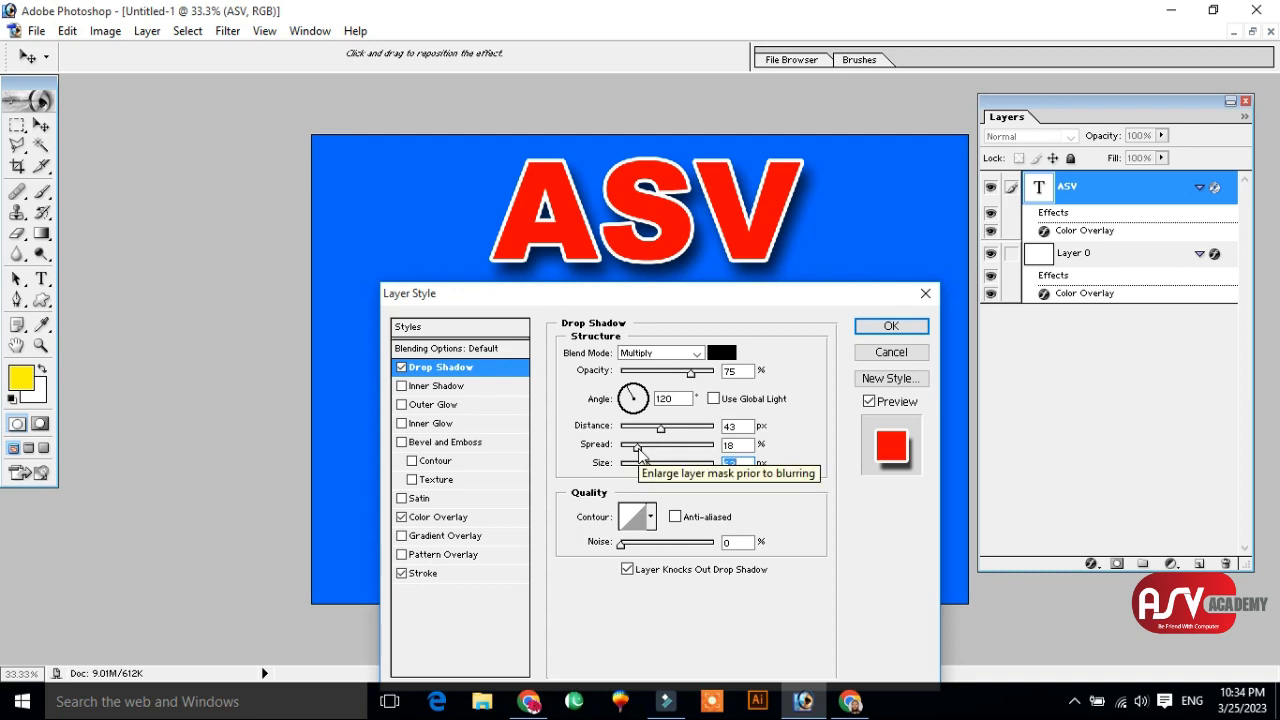
{"action": "left_click_drag", "start_coordinate": [654, 297], "coordinate": [527, 393]}
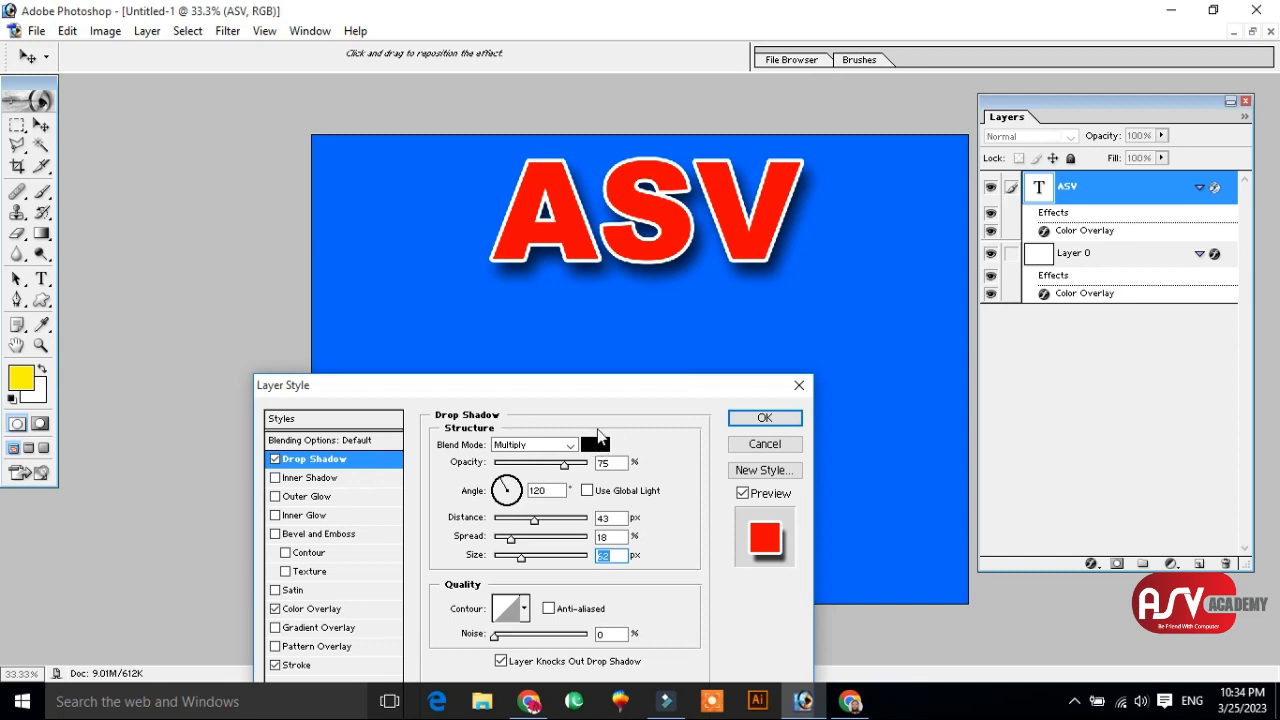
{"action": "left_click_drag", "start_coordinate": [628, 391], "coordinate": [650, 356]}
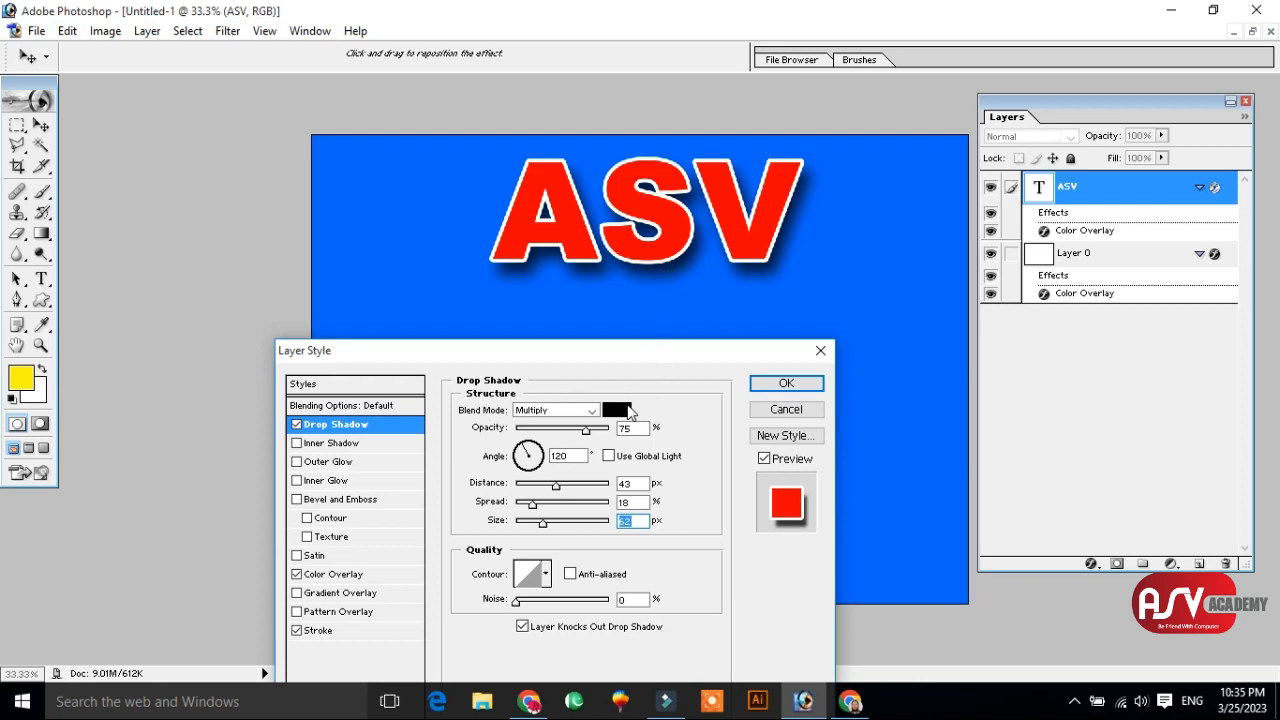
- Change the drop shadow color to dark navy 011534, based on the background blue, and apply the layer style
{"action": "left_click", "coordinate": [628, 410]}
{"action": "left_click_drag", "start_coordinate": [603, 336], "coordinate": [830, 403]}
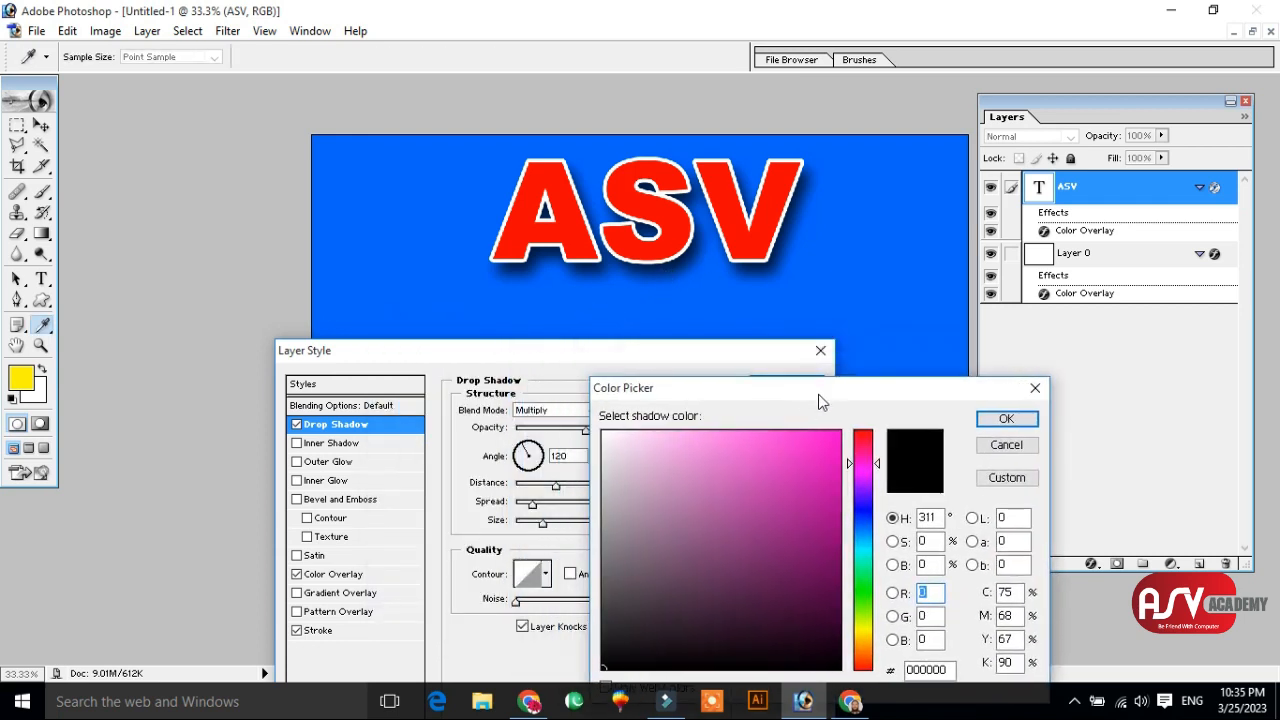
{"action": "left_click", "coordinate": [860, 271]}
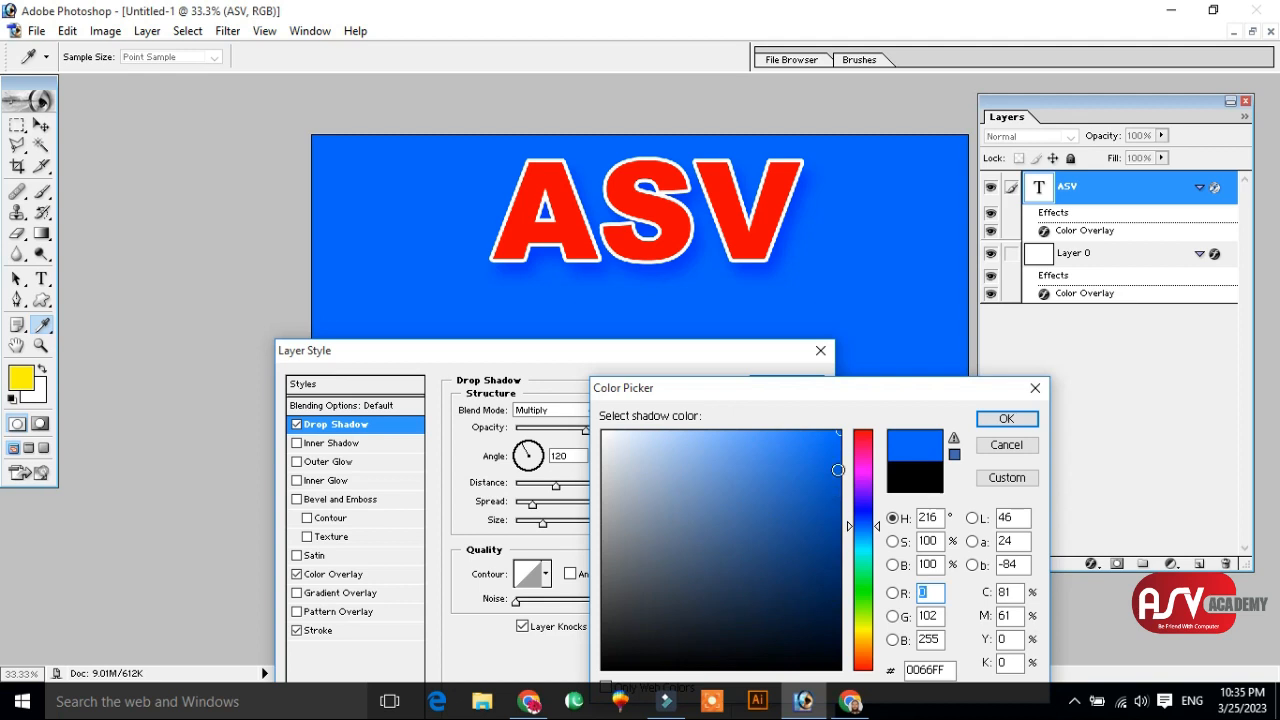
{"action": "left_click_drag", "start_coordinate": [834, 468], "coordinate": [837, 621]}
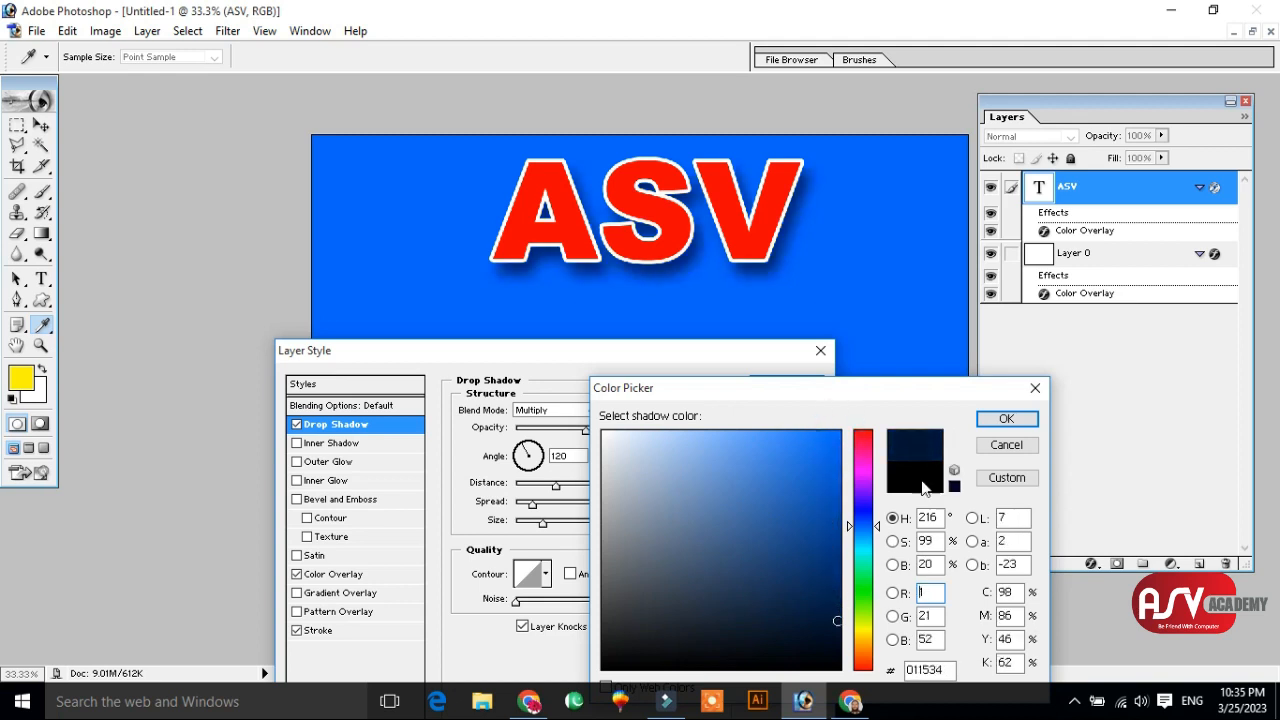
{"action": "left_click", "coordinate": [987, 420]}
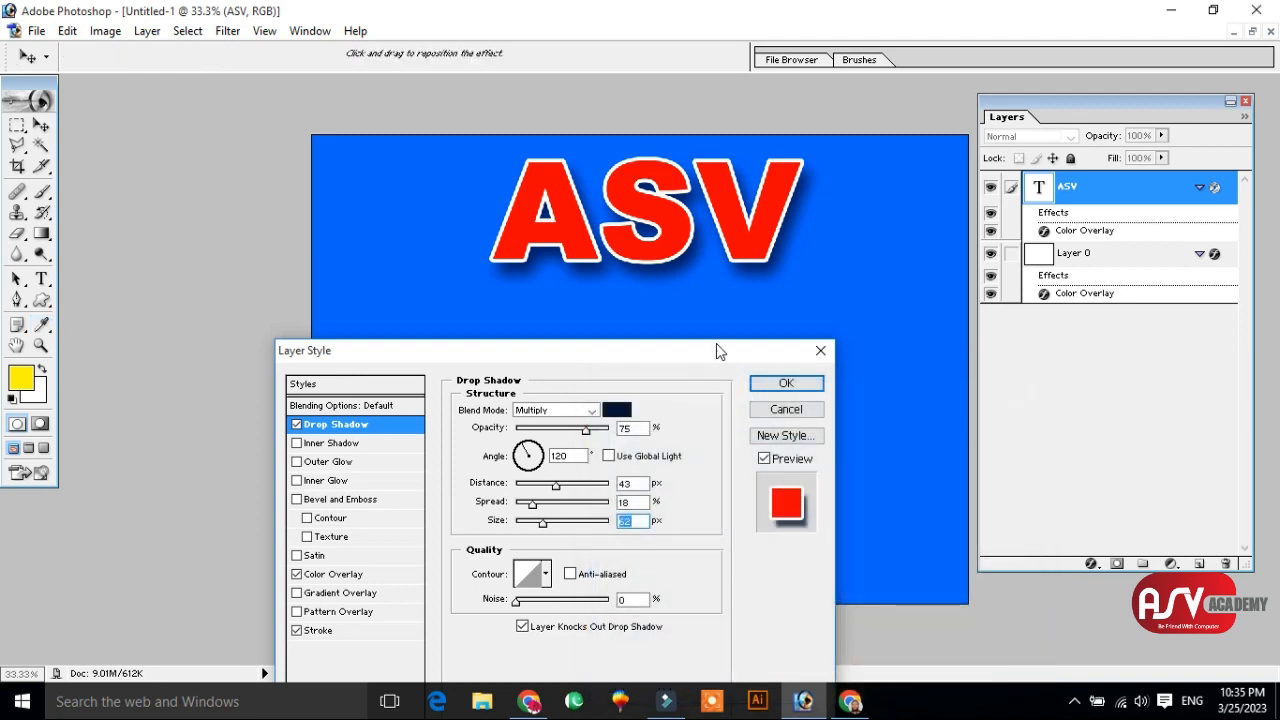
{"action": "left_click_drag", "start_coordinate": [689, 353], "coordinate": [738, 308]}
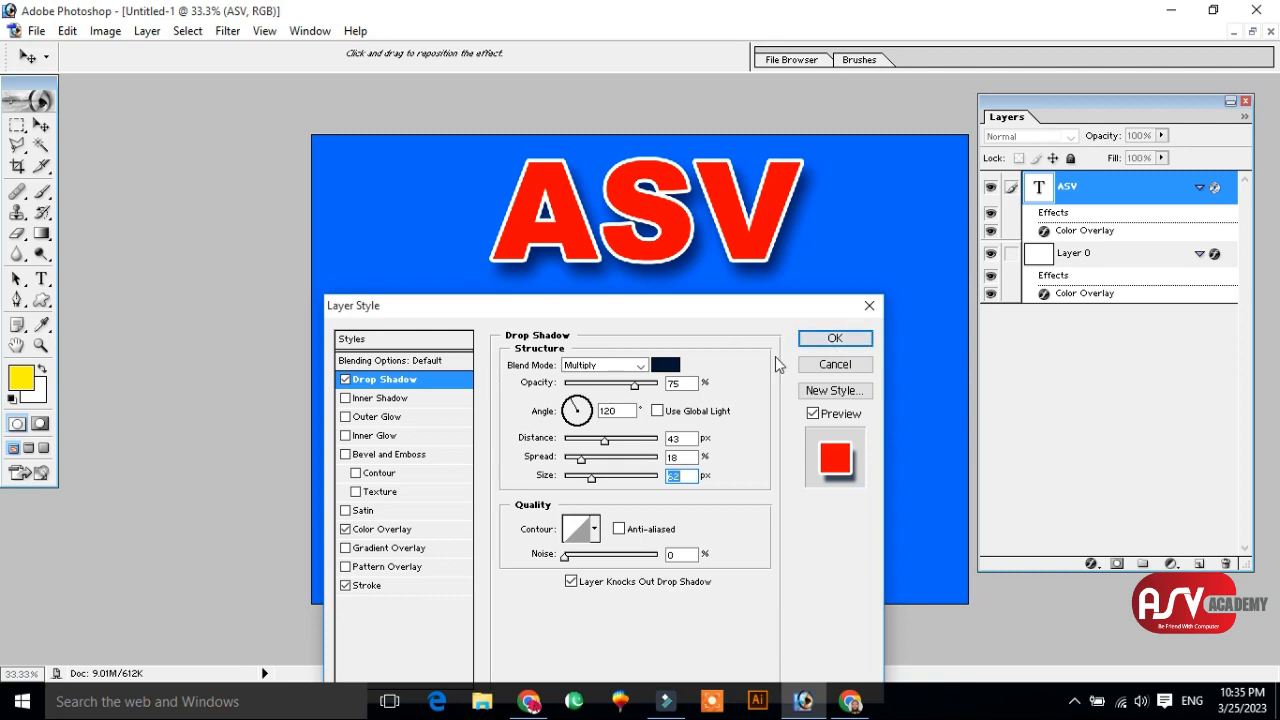
{"action": "left_click", "coordinate": [860, 339]}
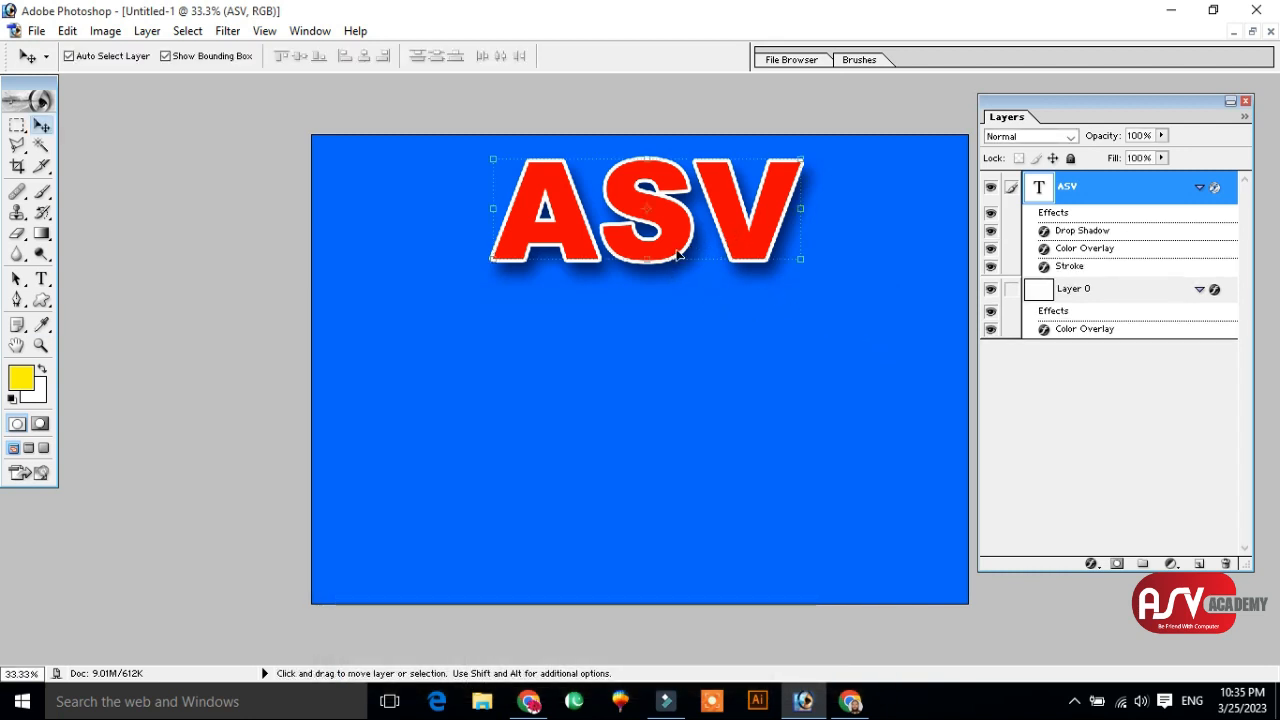
- Save the document as ASV Layers Class2
{"action": "key", "text": "s"}
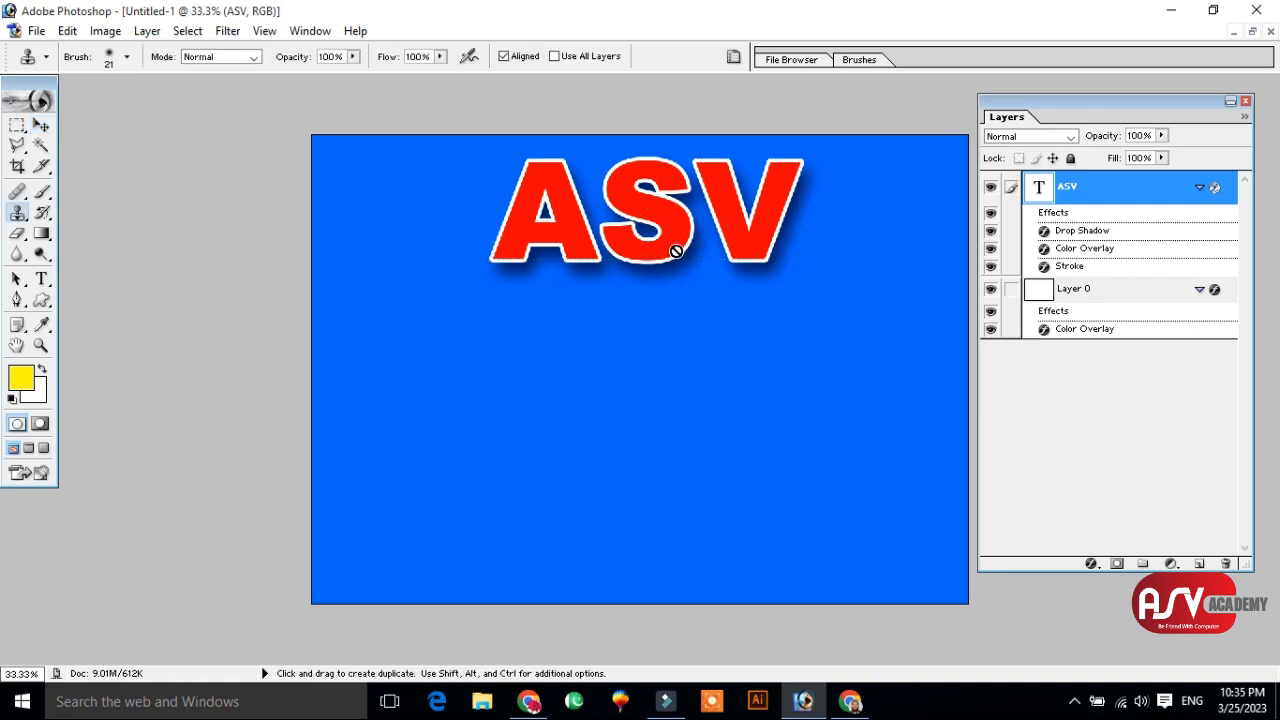
{"action": "key", "text": "ctrl+s"}
{"action": "type", "text": "ASV Layers Class2"}
{"action": "left_click", "coordinate": [866, 387]}
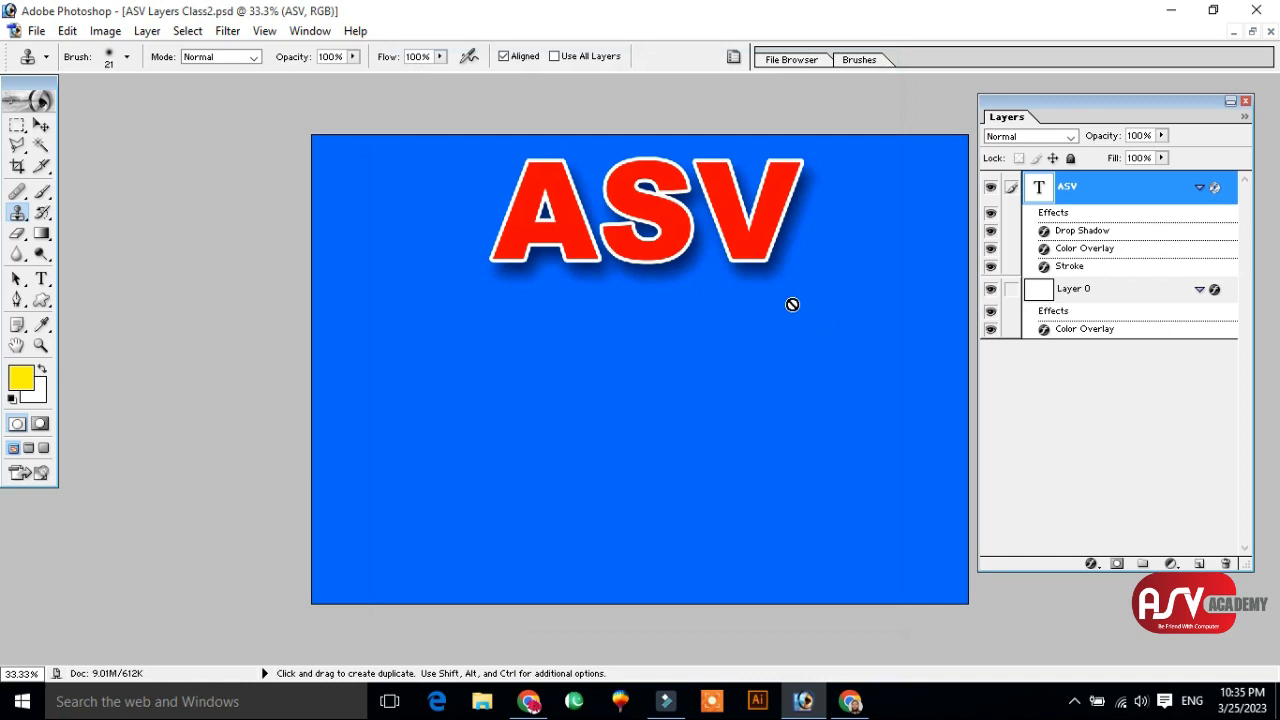
- Duplicate the styled ASV text and place the copy directly below the original
{"action": "left_click", "coordinate": [41, 124]}
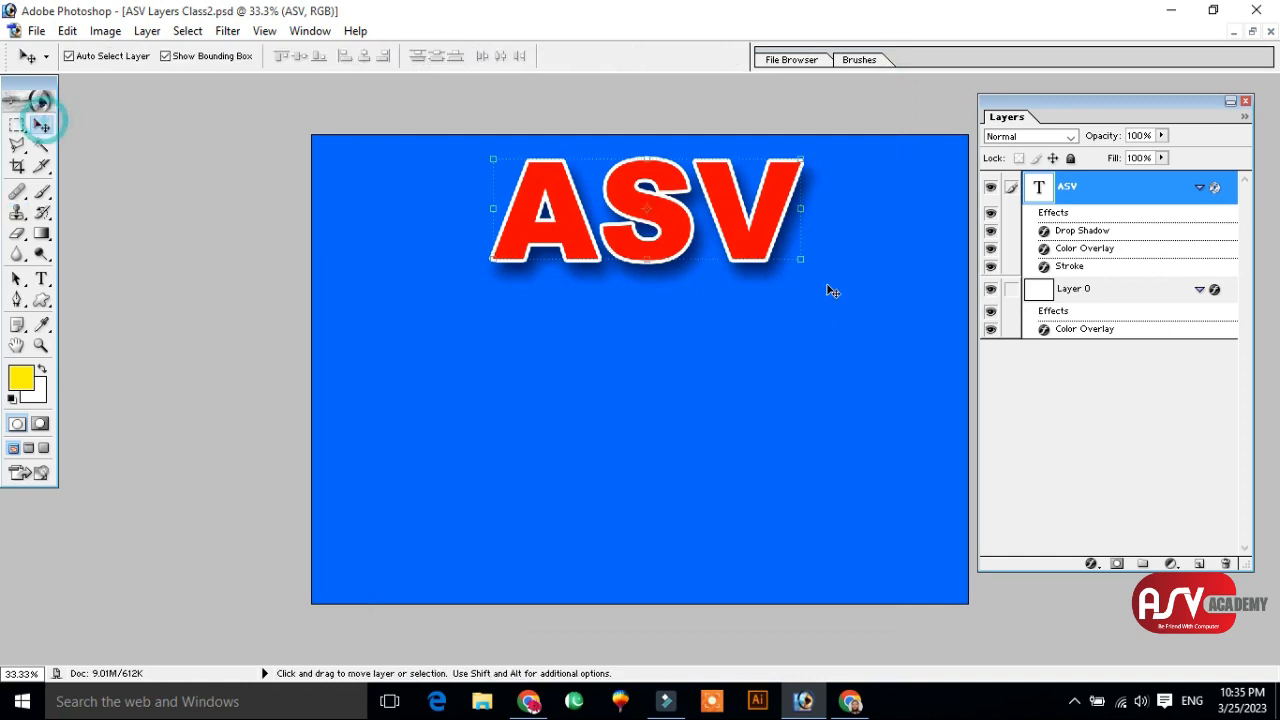
{"action": "left_click_drag", "start_coordinate": [734, 228], "coordinate": [740, 390], "text": "alt"}
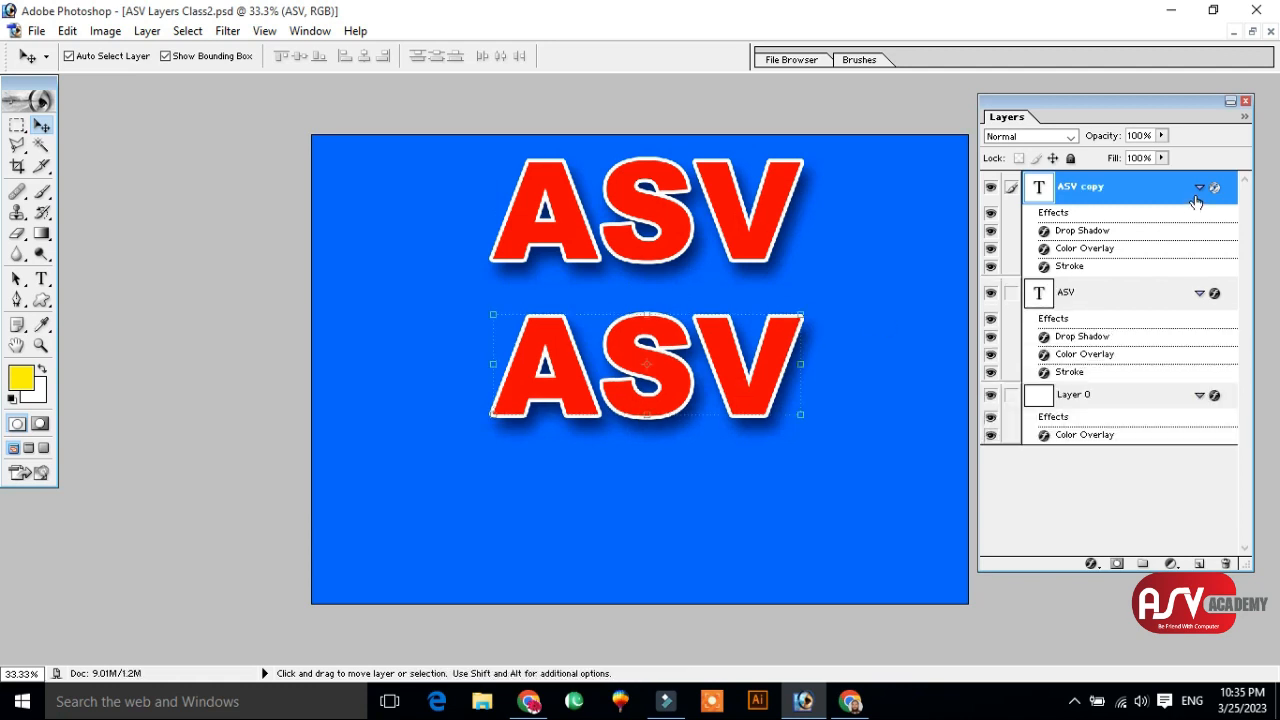
{"action": "double_click", "coordinate": [1141, 192]}
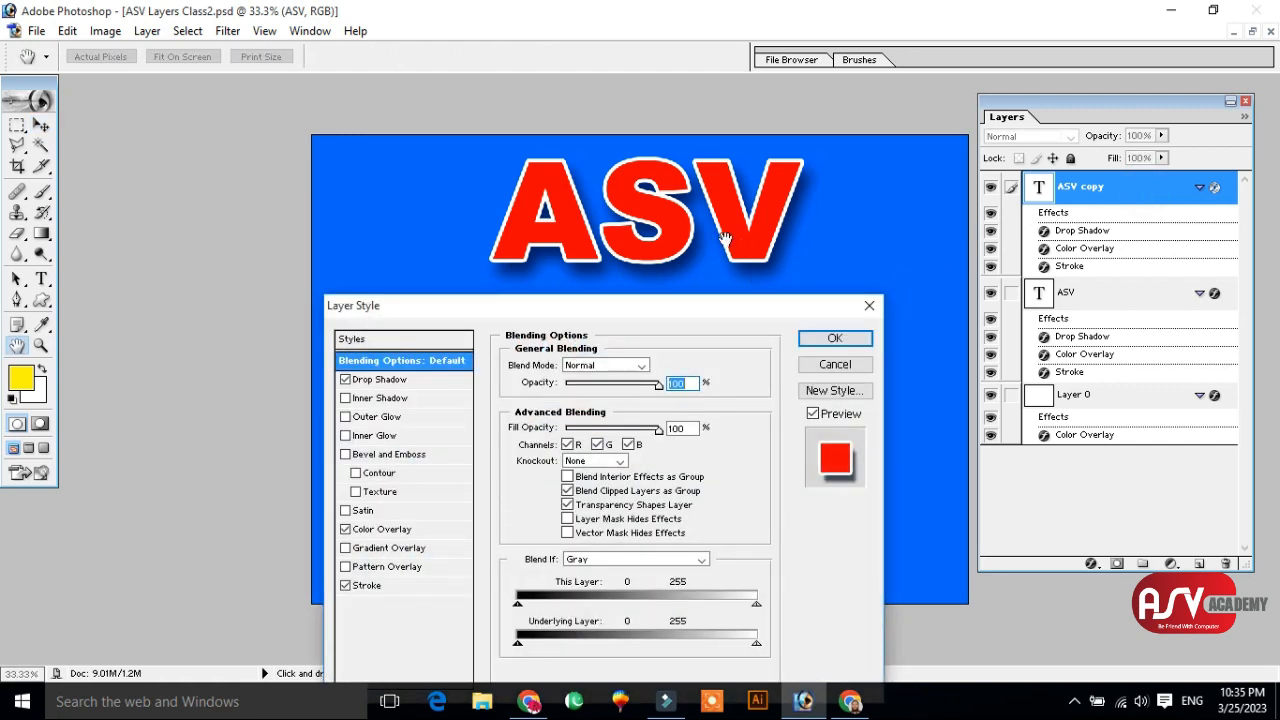
{"action": "left_click_drag", "start_coordinate": [670, 305], "coordinate": [375, 196]}
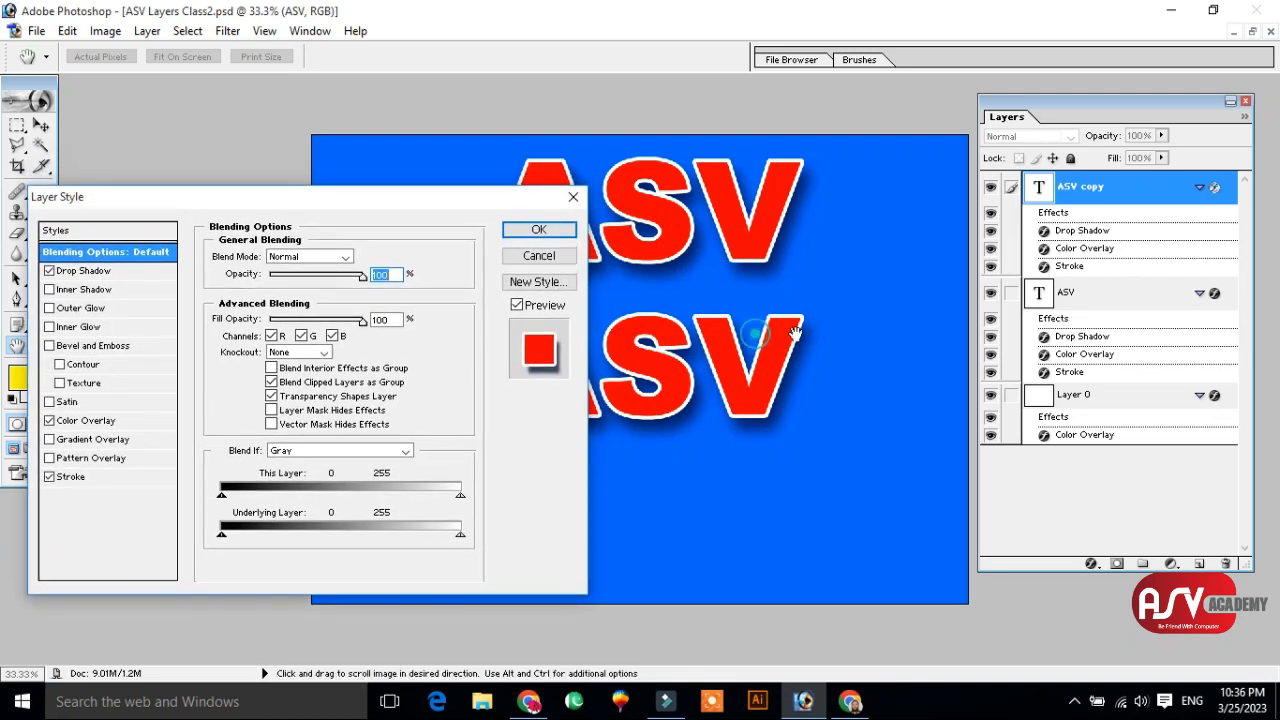
{"action": "left_click", "coordinate": [574, 197]}
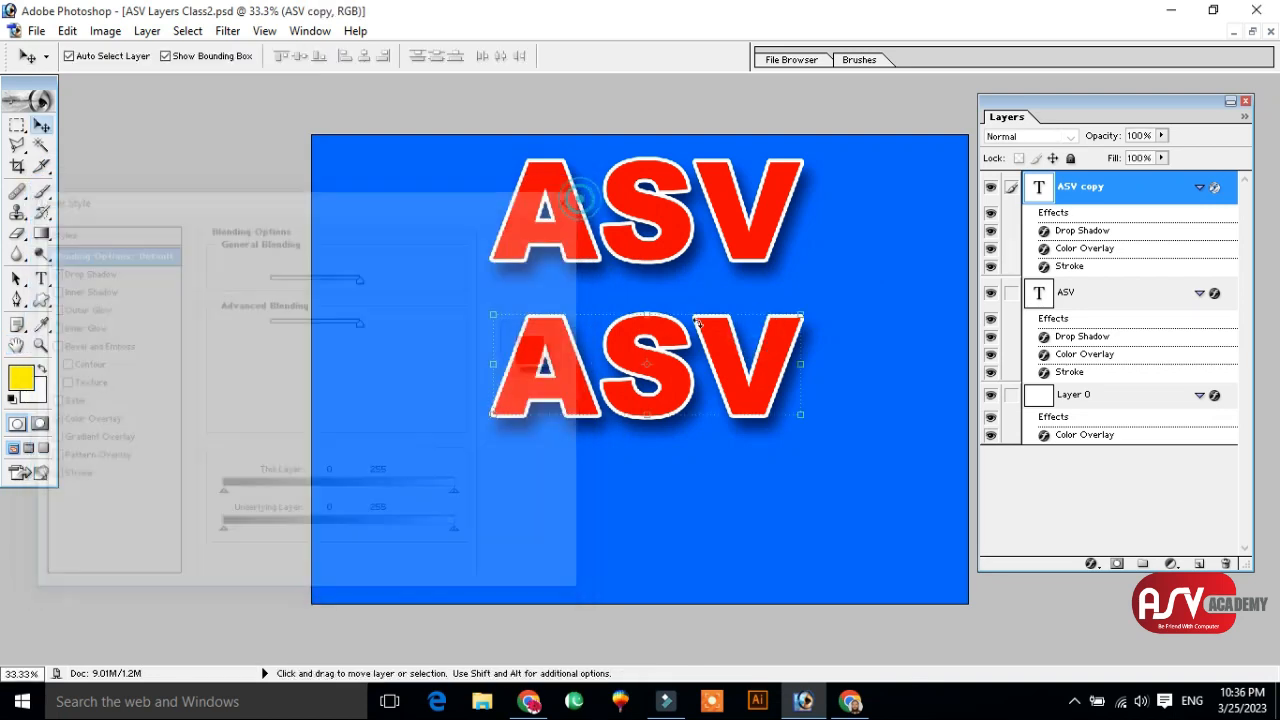
{"action": "left_click", "coordinate": [668, 475]}
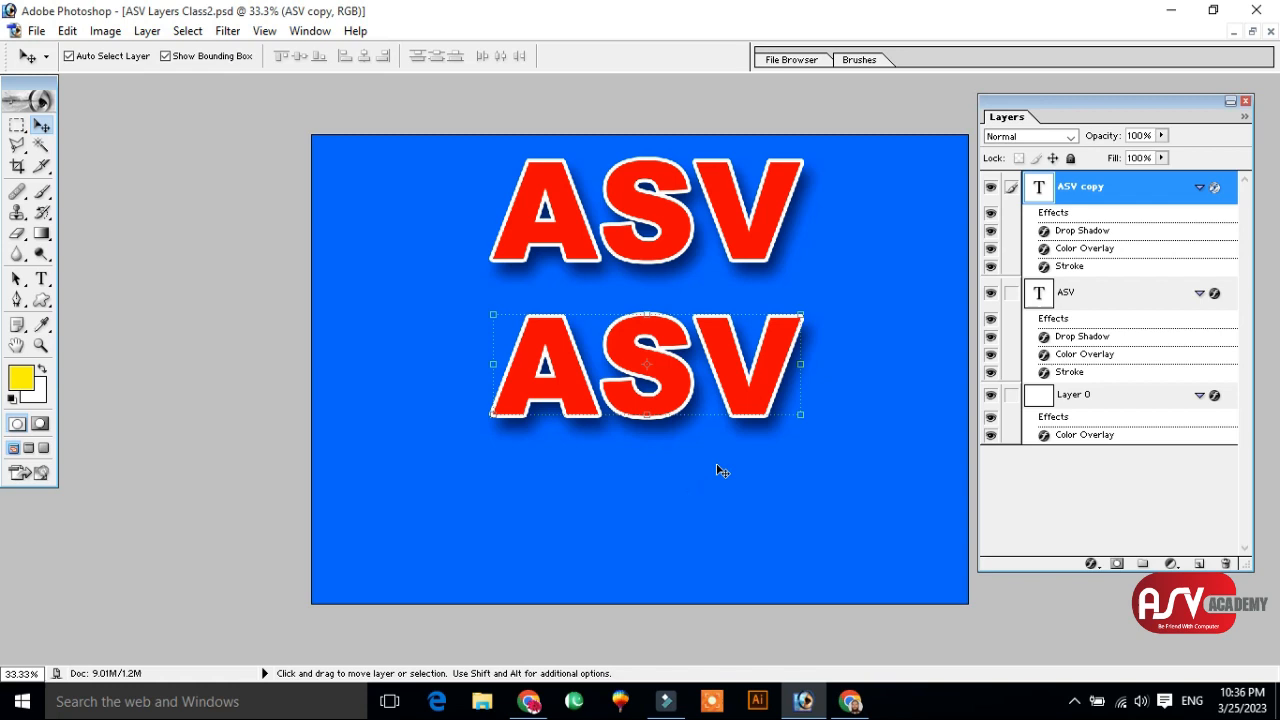
- Open the layer style settings of the ASV copy, try Inner Shadow and Outer Glow, and leave both effects off
{"action": "key", "text": "z"}
{"action": "left_click", "coordinate": [480, 443], "text": "alt"}
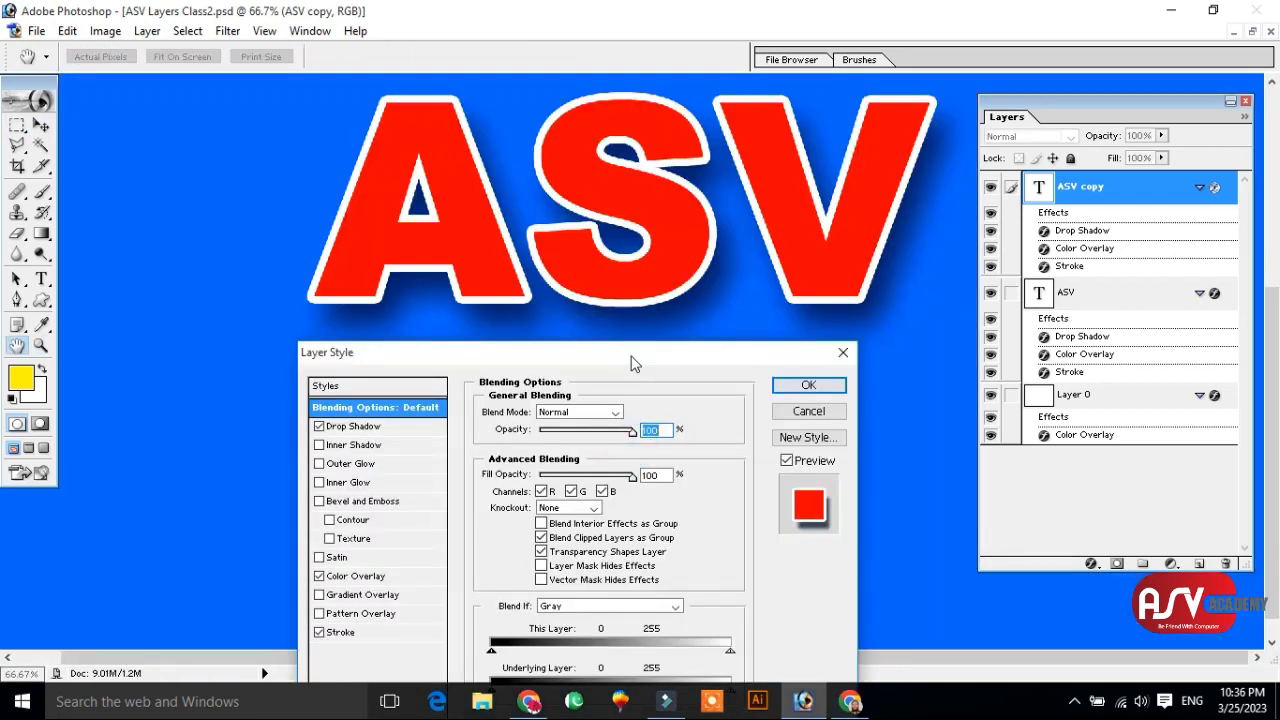
{"action": "left_click_drag", "start_coordinate": [631, 356], "coordinate": [664, 336]}
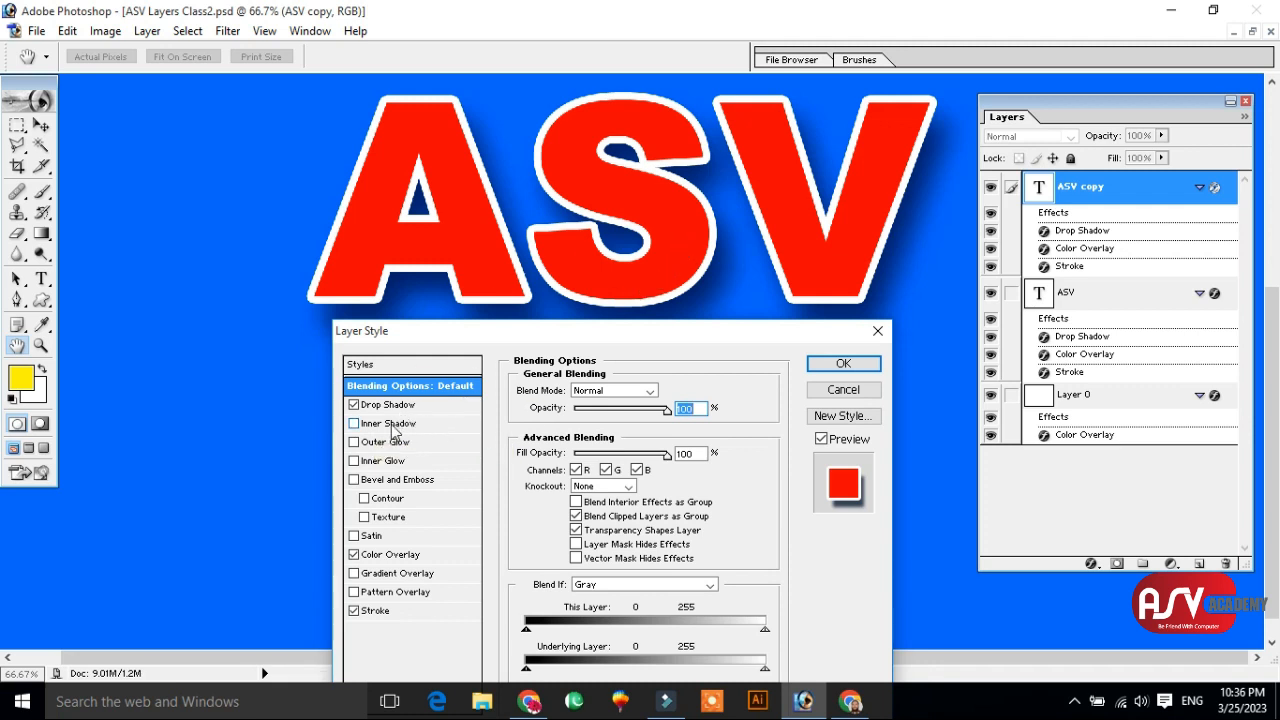
{"action": "left_click", "coordinate": [367, 423]}
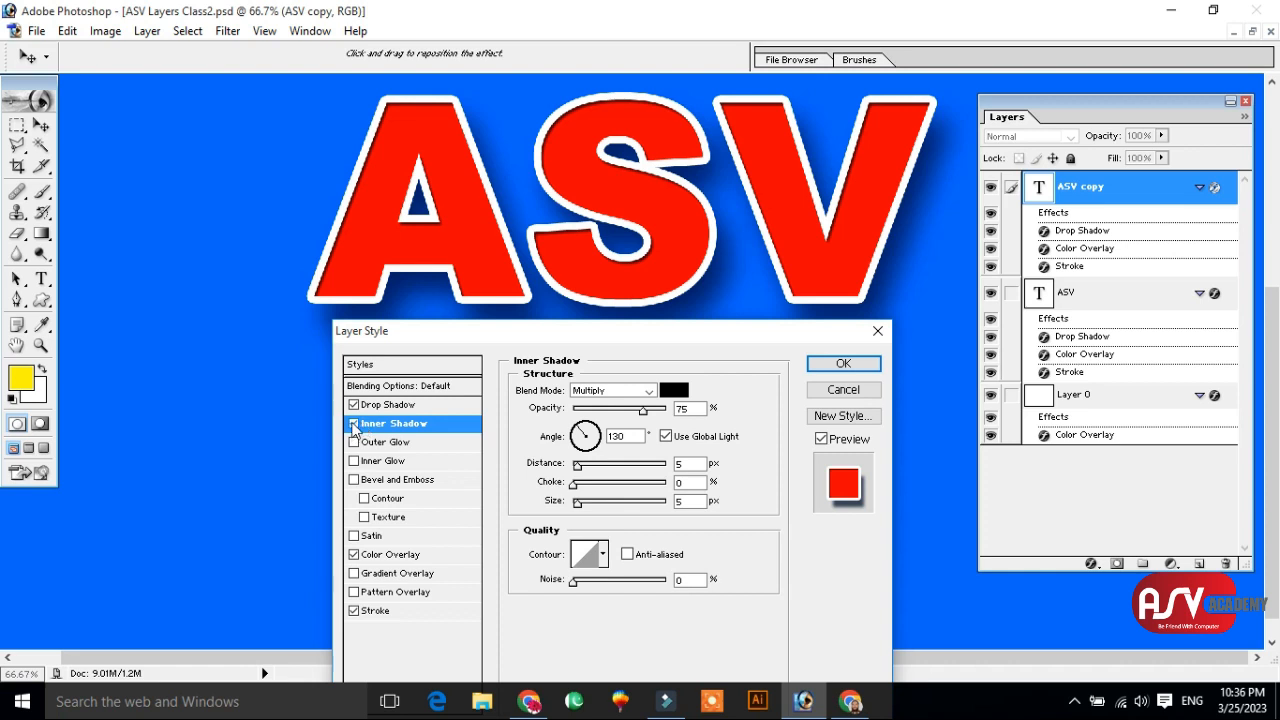
{"action": "left_click", "coordinate": [353, 424]}
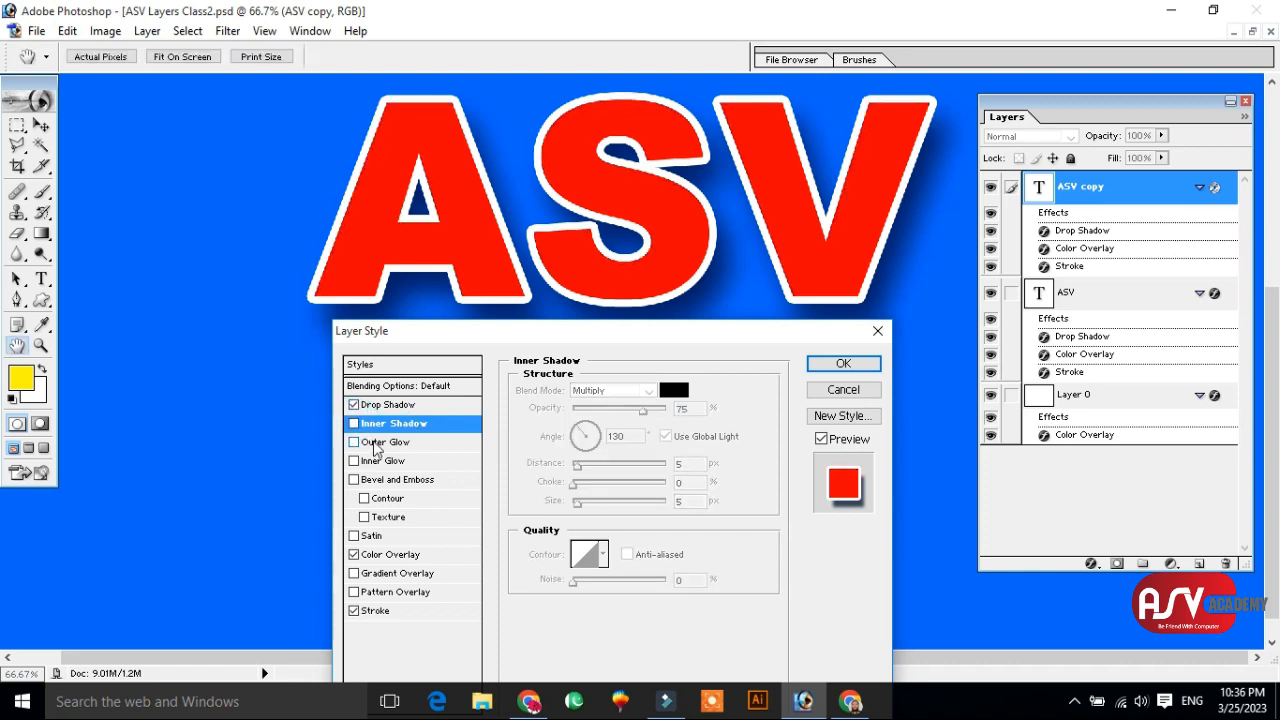
{"action": "left_click", "coordinate": [375, 445]}
{"action": "left_click", "coordinate": [354, 443]}
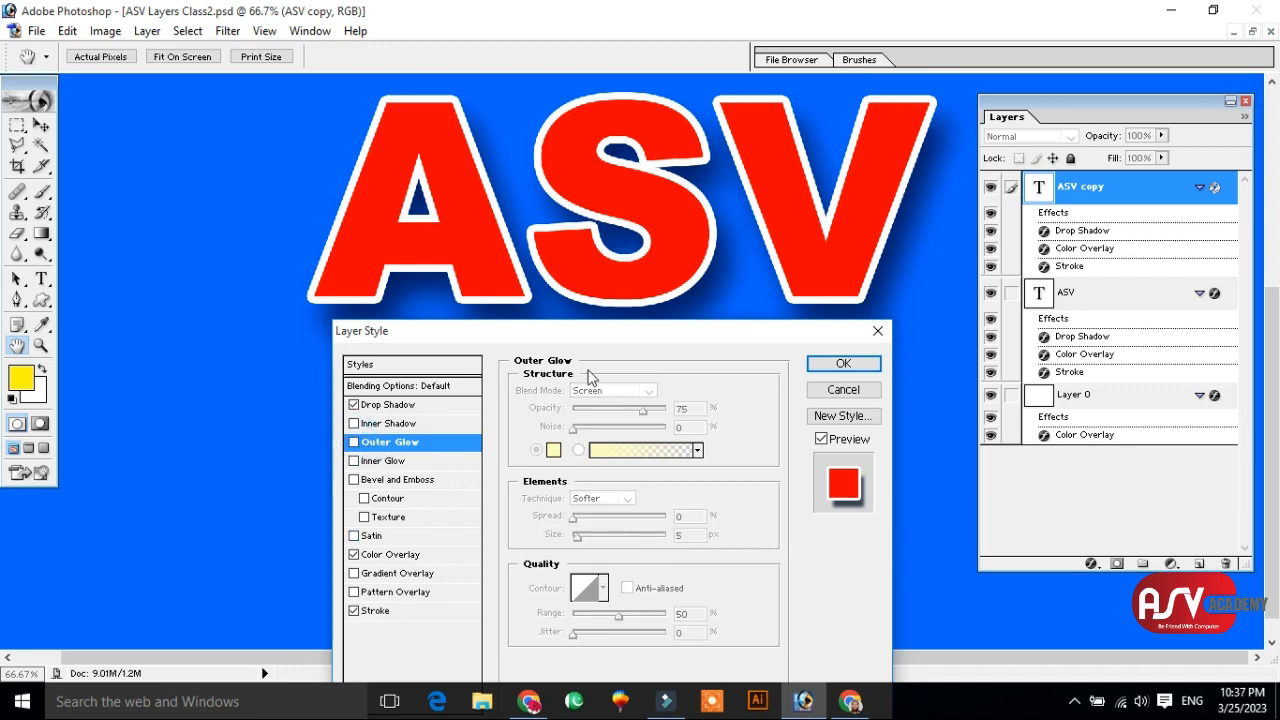
- Turn off the ASV copy's Drop Shadow and enable Outer Glow in Screen mode with 100% opacity
{"action": "left_click", "coordinate": [354, 405]}
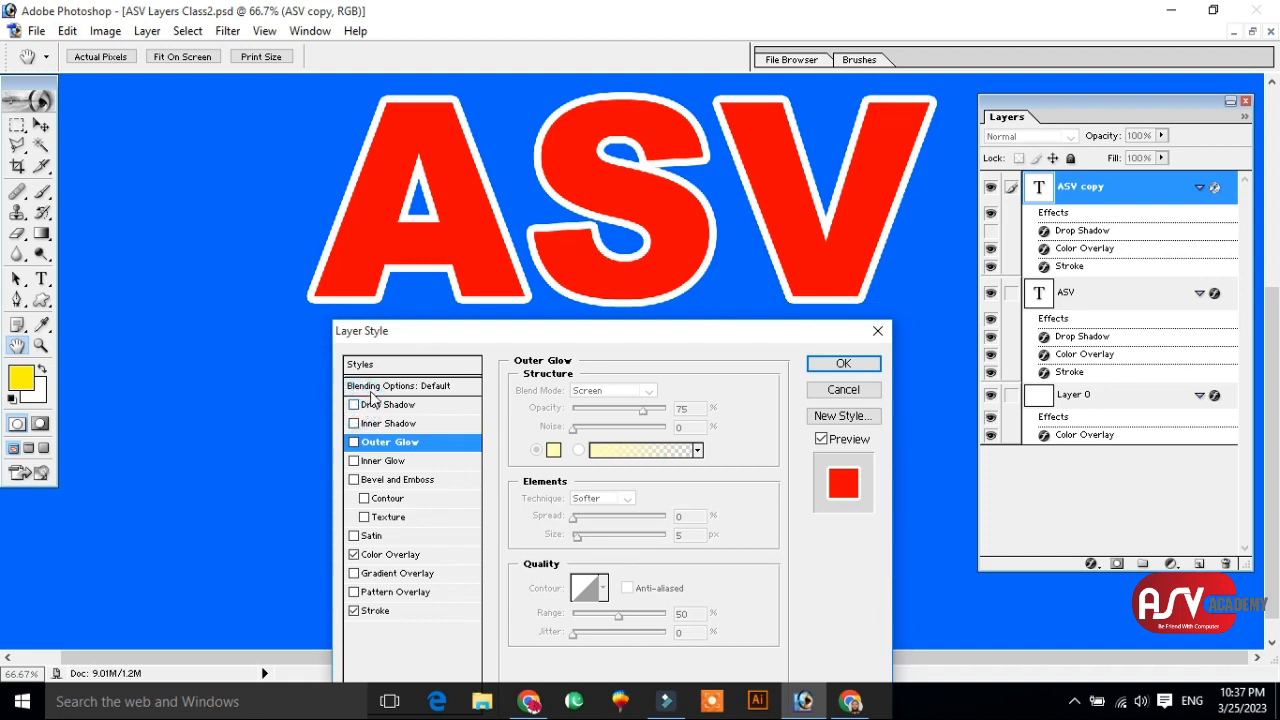
{"action": "left_click", "coordinate": [382, 444]}
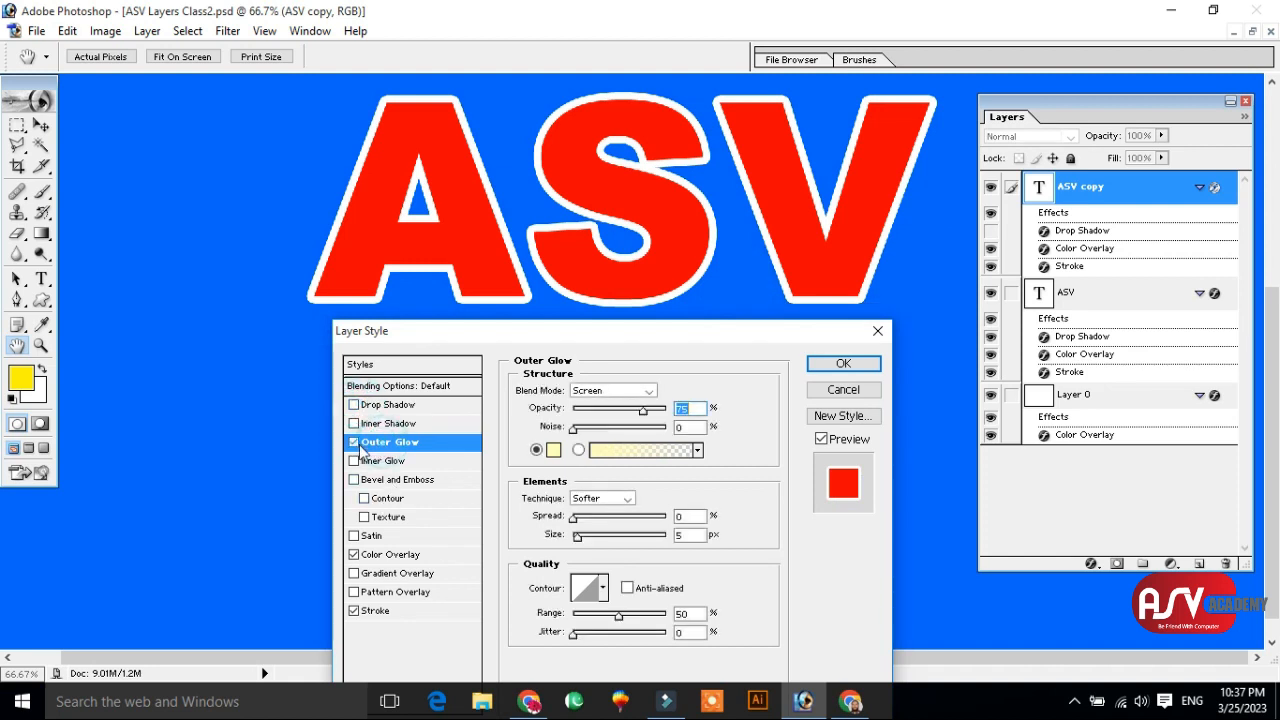
{"action": "left_click", "coordinate": [628, 391]}
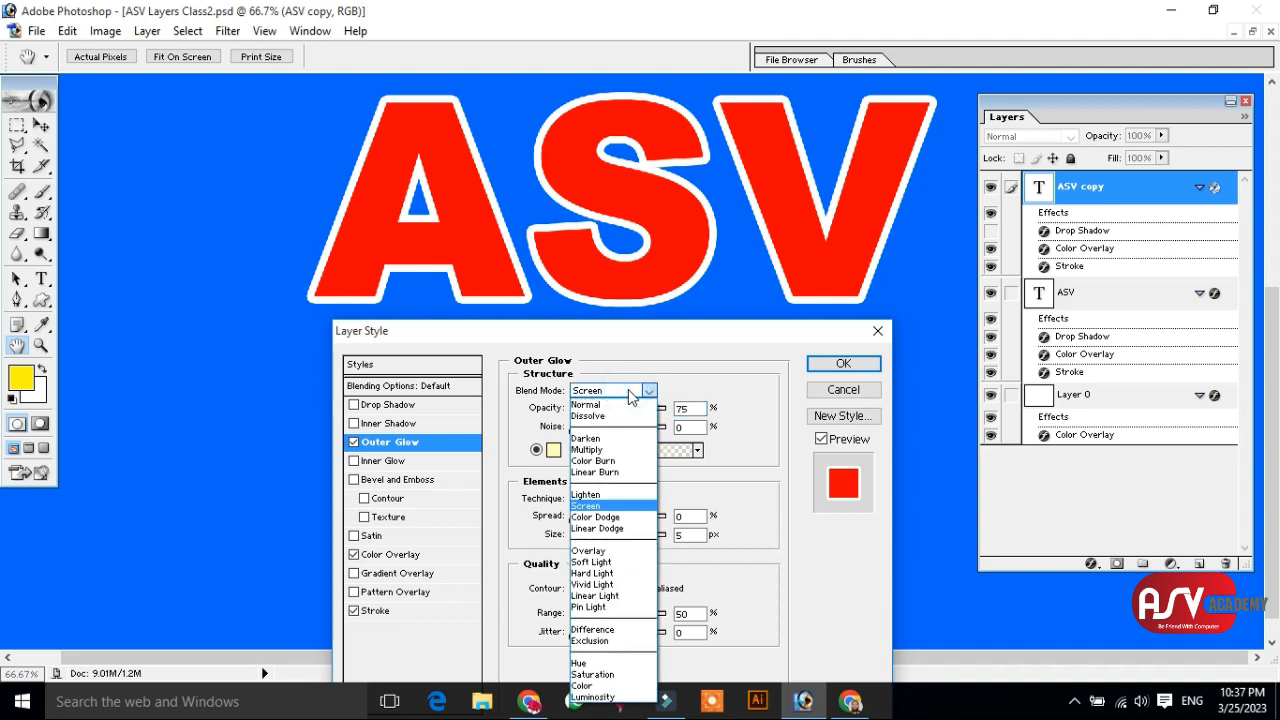
{"action": "left_click", "coordinate": [628, 391]}
{"action": "left_click_drag", "start_coordinate": [645, 410], "coordinate": [670, 411]}
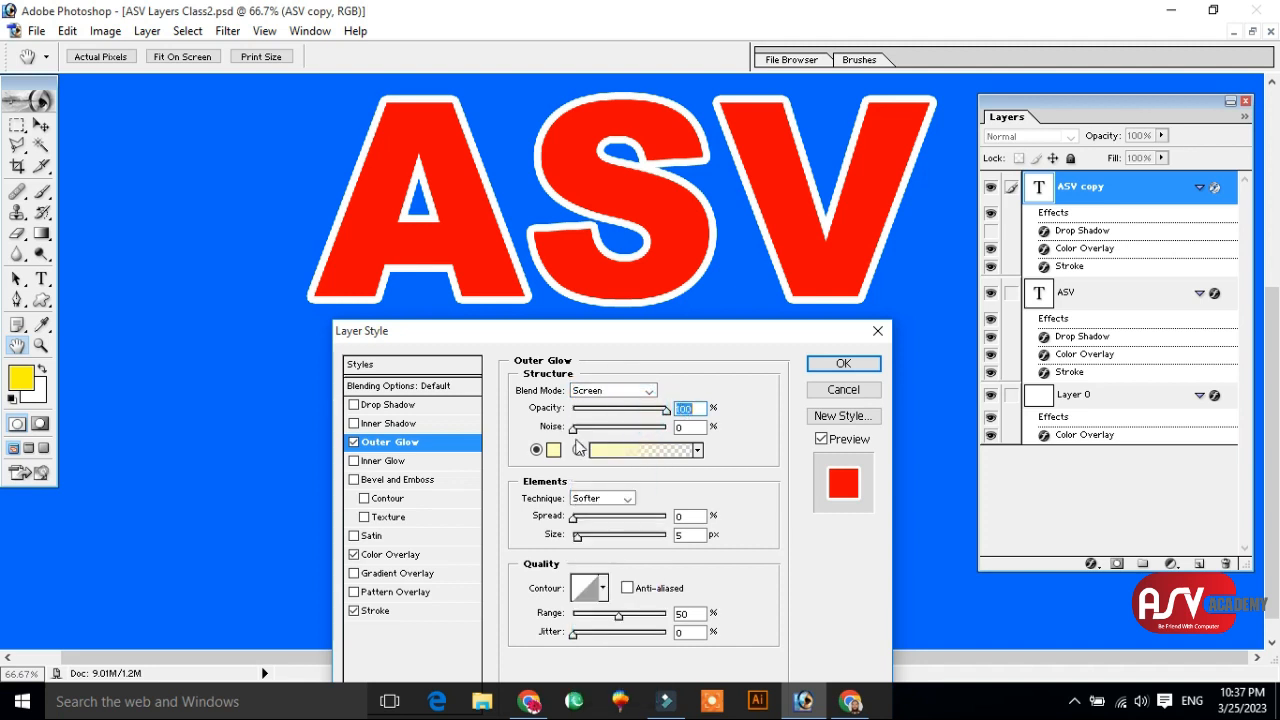
- Try a magenta Outer Glow with a size of 199 px on the ASV copy
{"action": "mouse_move", "coordinate": [577, 436]}
{"action": "left_mouse_down"}
{"action": "mouse_move", "coordinate": [622, 436]}
{"action": "mouse_move", "coordinate": [575, 432]}
{"action": "left_mouse_up"}
{"action": "left_click", "coordinate": [553, 450]}
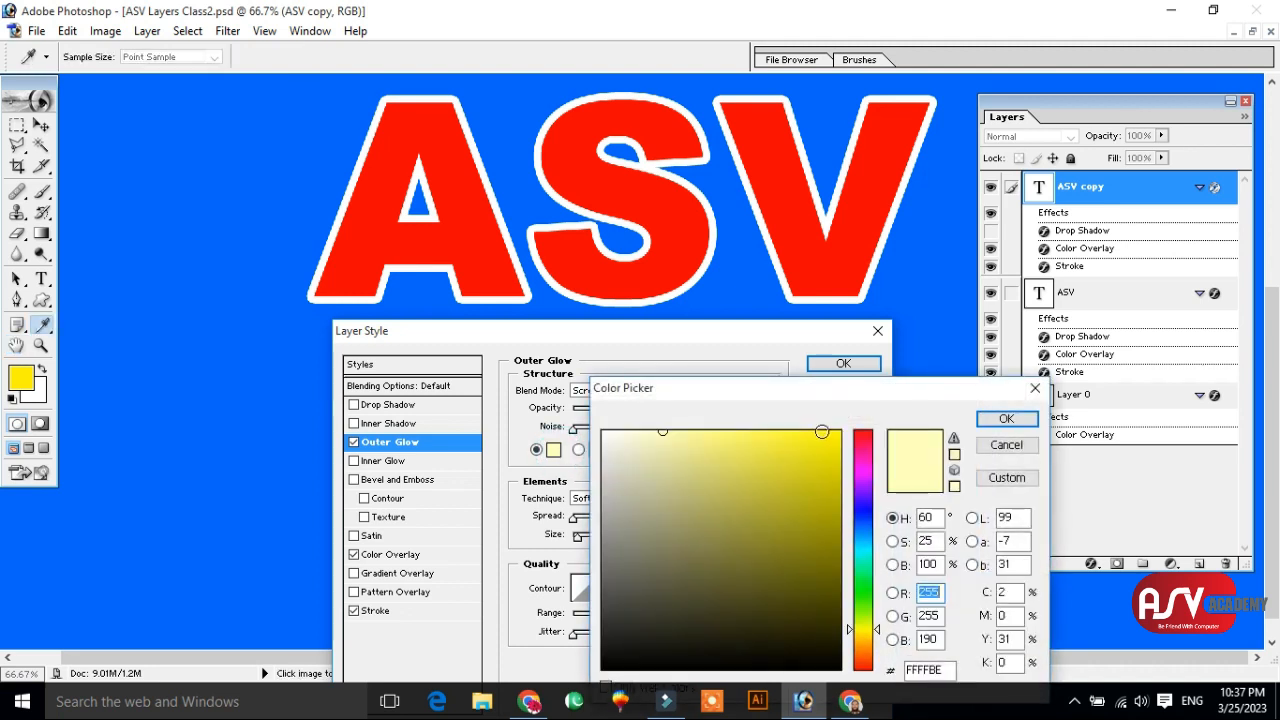
{"action": "left_click_drag", "start_coordinate": [820, 447], "coordinate": [868, 417]}
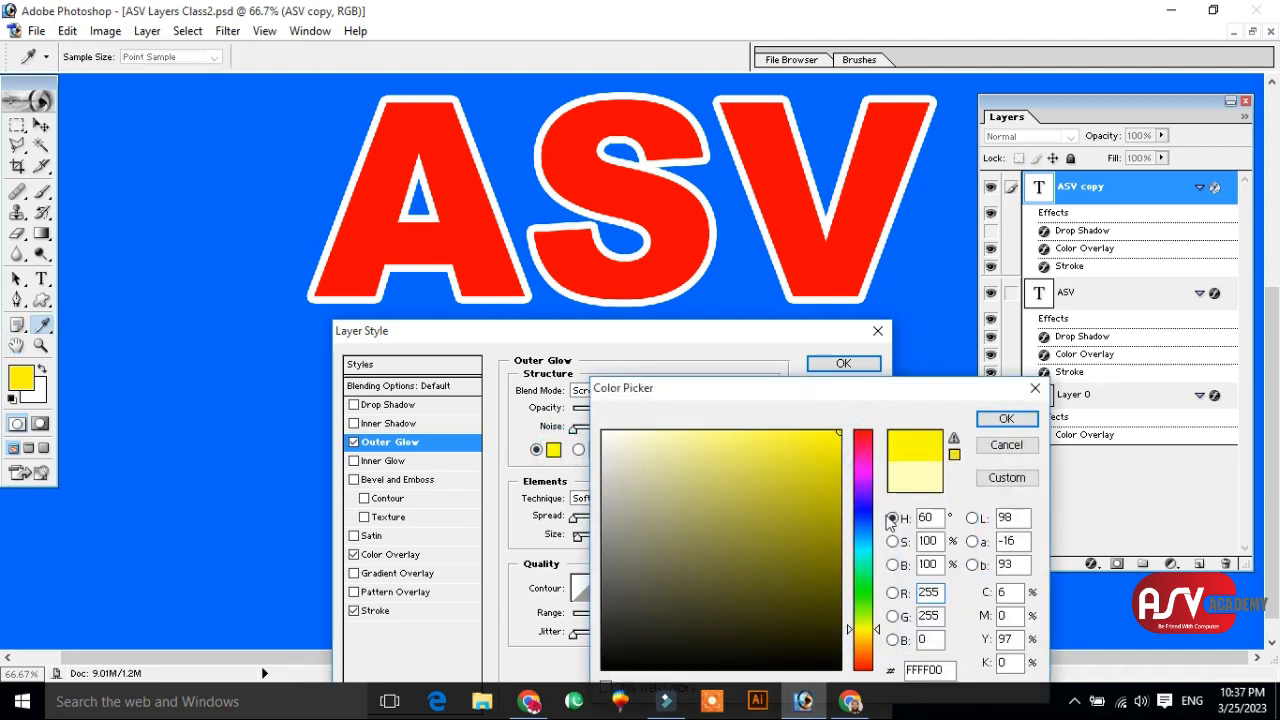
{"action": "left_click_drag", "start_coordinate": [877, 632], "coordinate": [873, 452]}
{"action": "left_click", "coordinate": [814, 468]}
{"action": "left_click", "coordinate": [991, 419]}
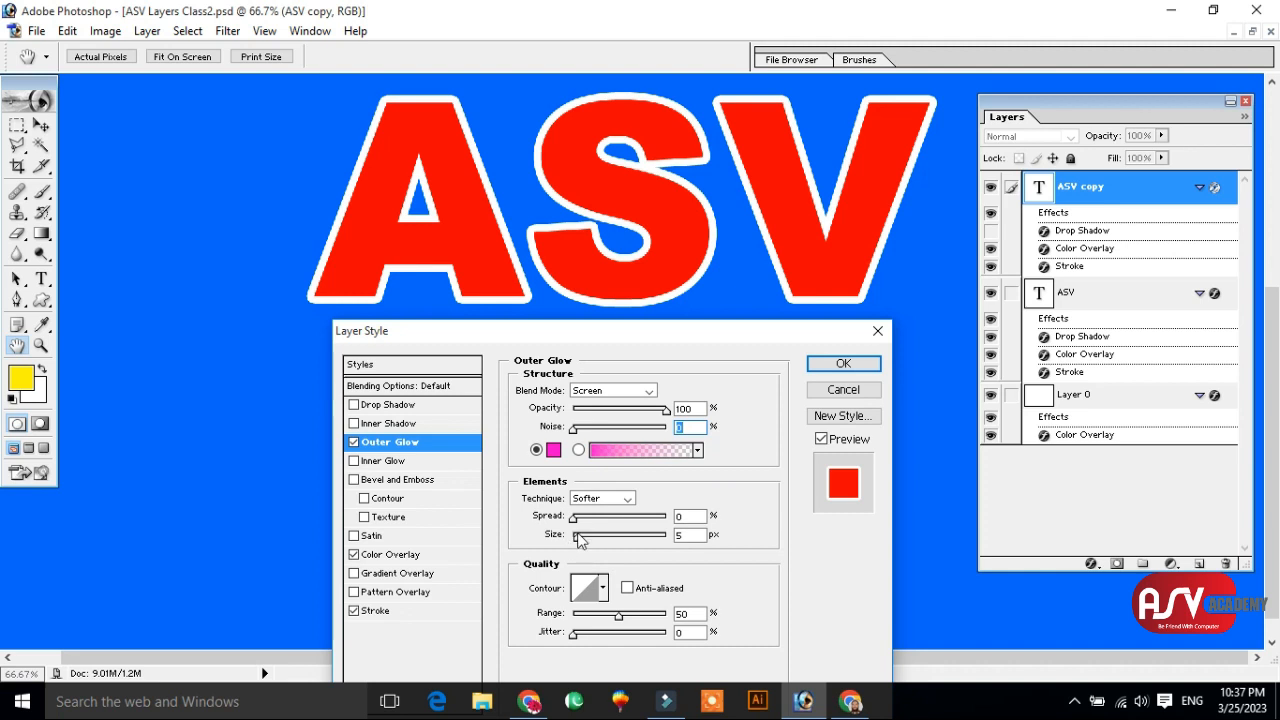
{"action": "left_click_drag", "start_coordinate": [577, 538], "coordinate": [648, 541]}
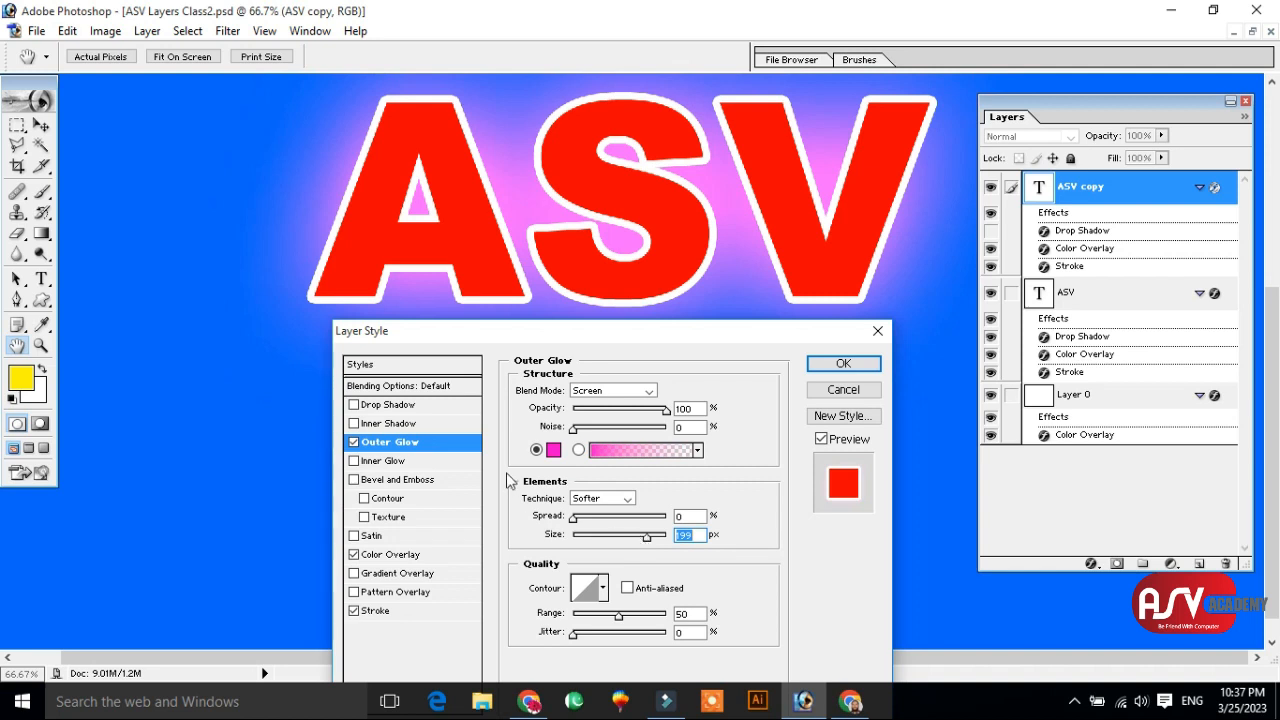
- Try a white Outer Glow colour with the size reduced to 163 px
{"action": "left_click", "coordinate": [553, 450]}
{"action": "left_click", "coordinate": [643, 469]}
{"action": "left_click", "coordinate": [603, 432]}
{"action": "left_click", "coordinate": [1008, 420]}
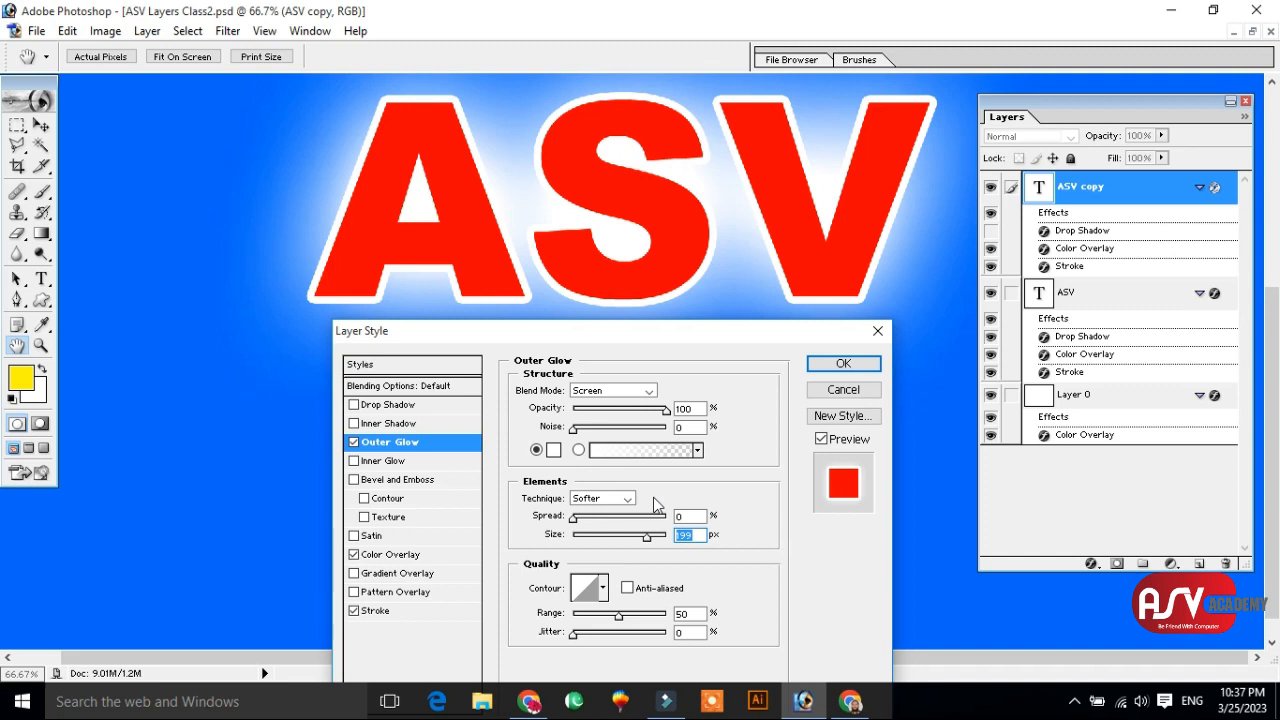
{"action": "mouse_move", "coordinate": [647, 537]}
{"action": "left_mouse_down"}
{"action": "mouse_move", "coordinate": [622, 539]}
{"action": "mouse_move", "coordinate": [635, 528]}
{"action": "left_mouse_up"}
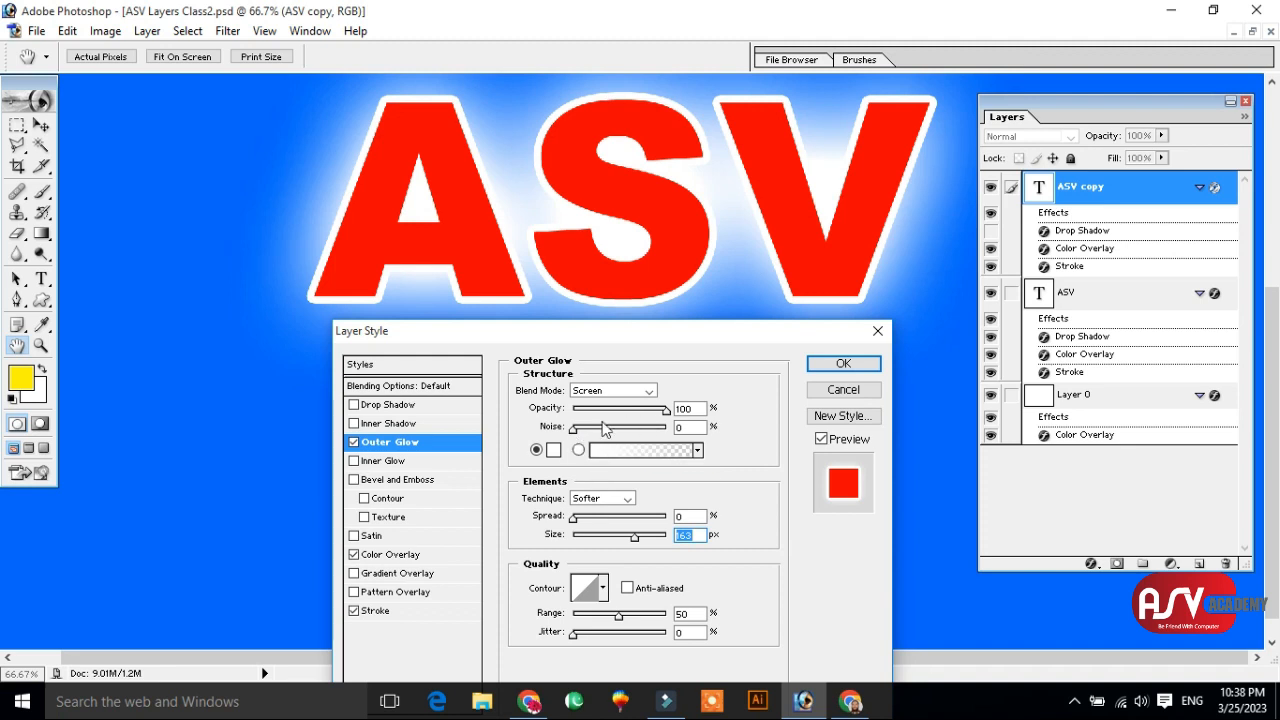
- Set the Outer Glow to Normal blend mode with 100% spread and a 24 px size
{"action": "left_click", "coordinate": [620, 390]}
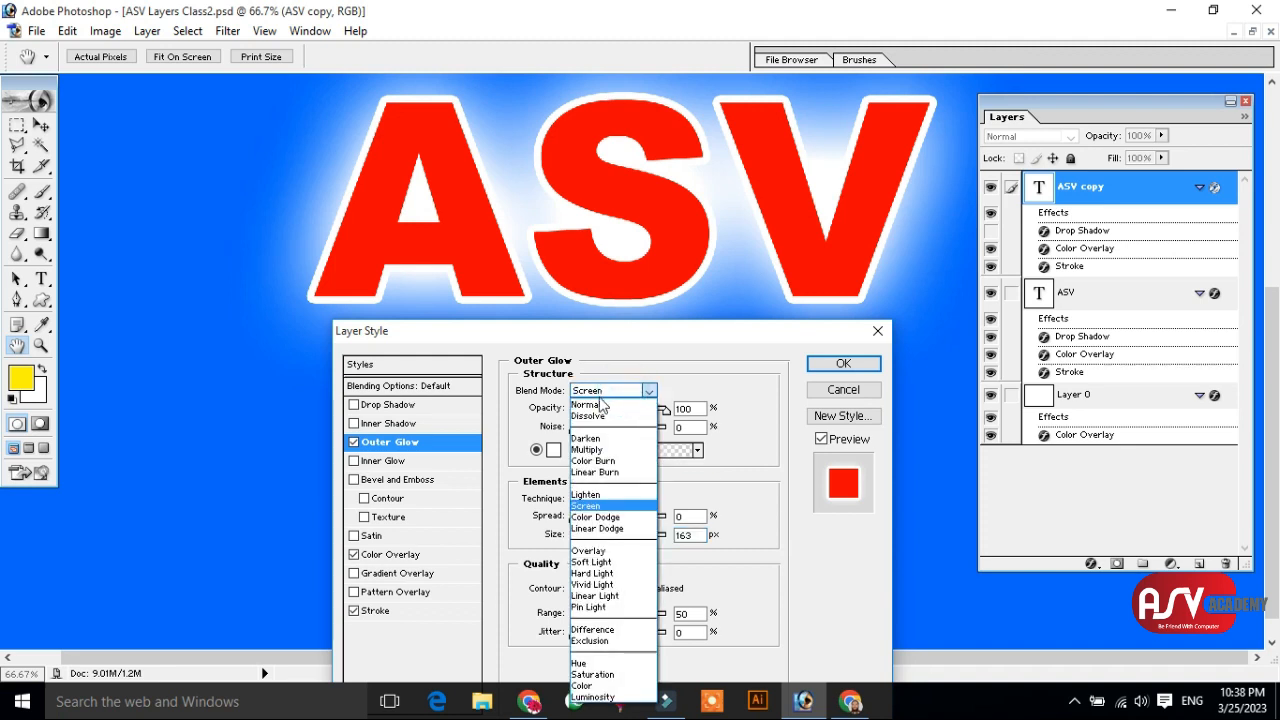
{"action": "left_click", "coordinate": [590, 406]}
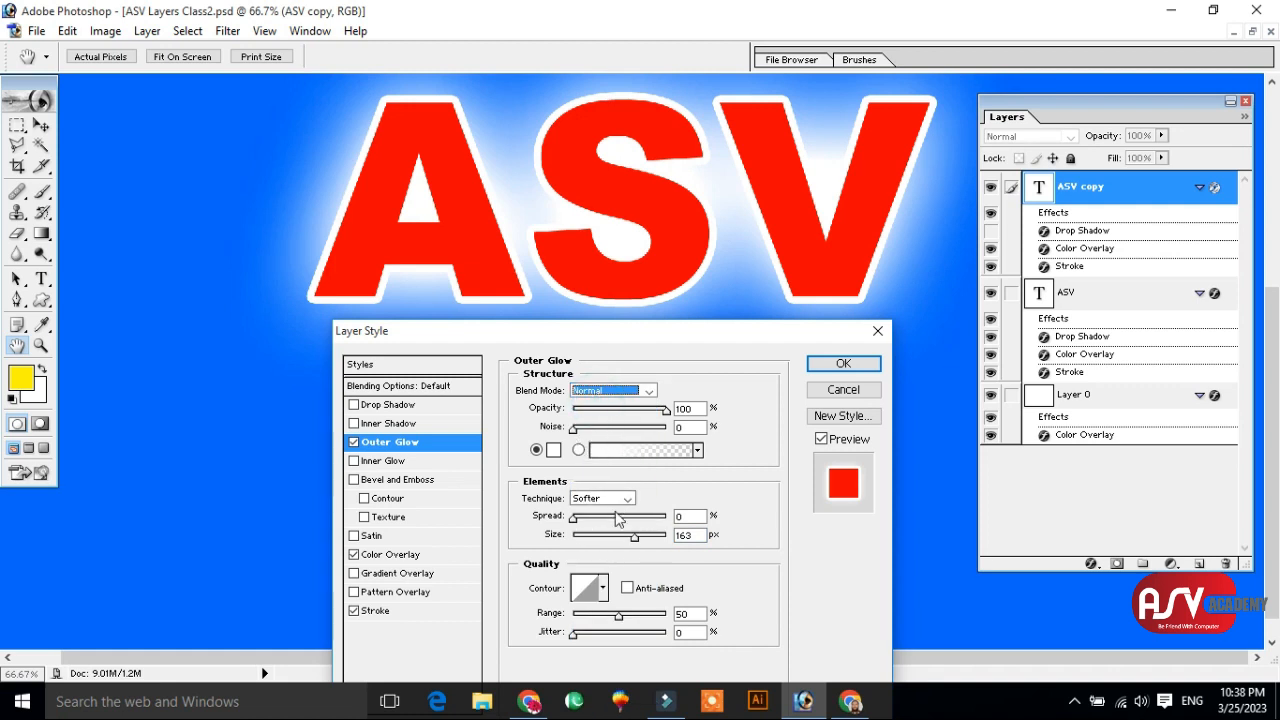
{"action": "left_click_drag", "start_coordinate": [573, 517], "coordinate": [588, 542]}
{"action": "double_click", "coordinate": [686, 535]}
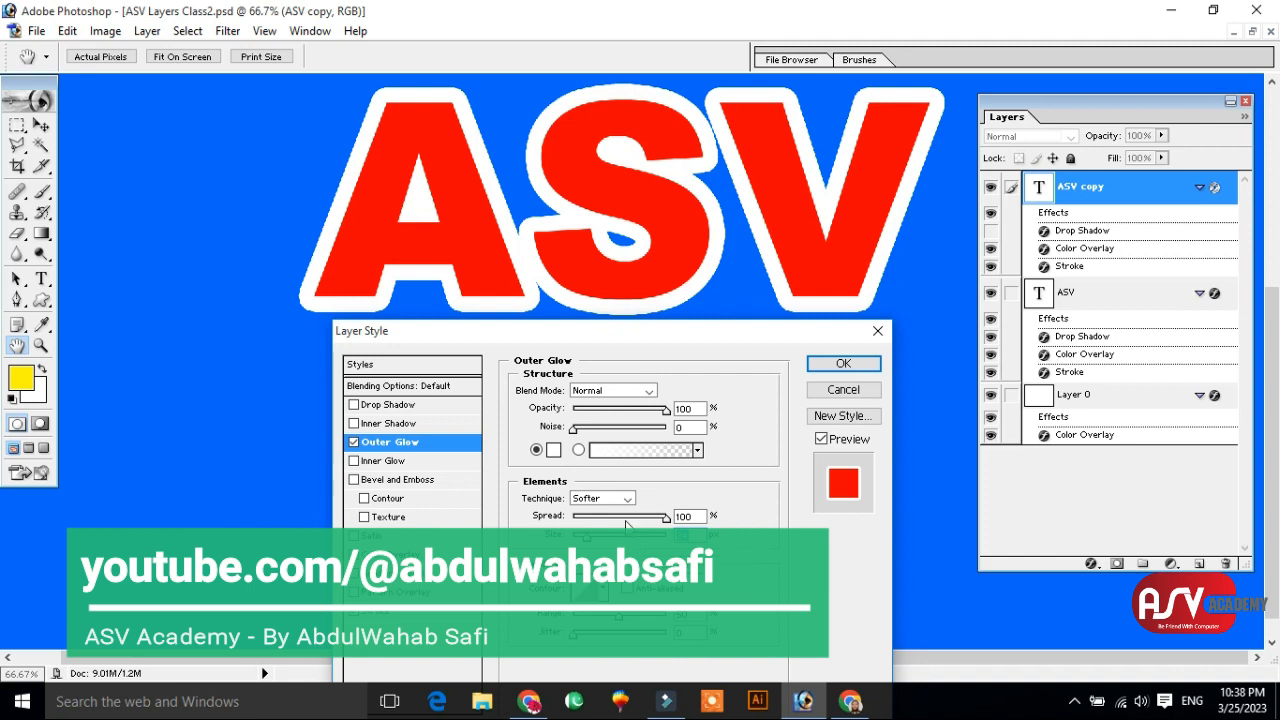
- Change the Outer Glow colour to yellow-green D8FF00 and keep the Softer technique
{"action": "left_click", "coordinate": [553, 450]}
{"action": "mouse_move", "coordinate": [827, 467]}
{"action": "left_mouse_down"}
{"action": "mouse_move", "coordinate": [845, 456]}
{"action": "mouse_move", "coordinate": [853, 420]}
{"action": "left_mouse_up"}
{"action": "left_click_drag", "start_coordinate": [868, 606], "coordinate": [862, 625]}
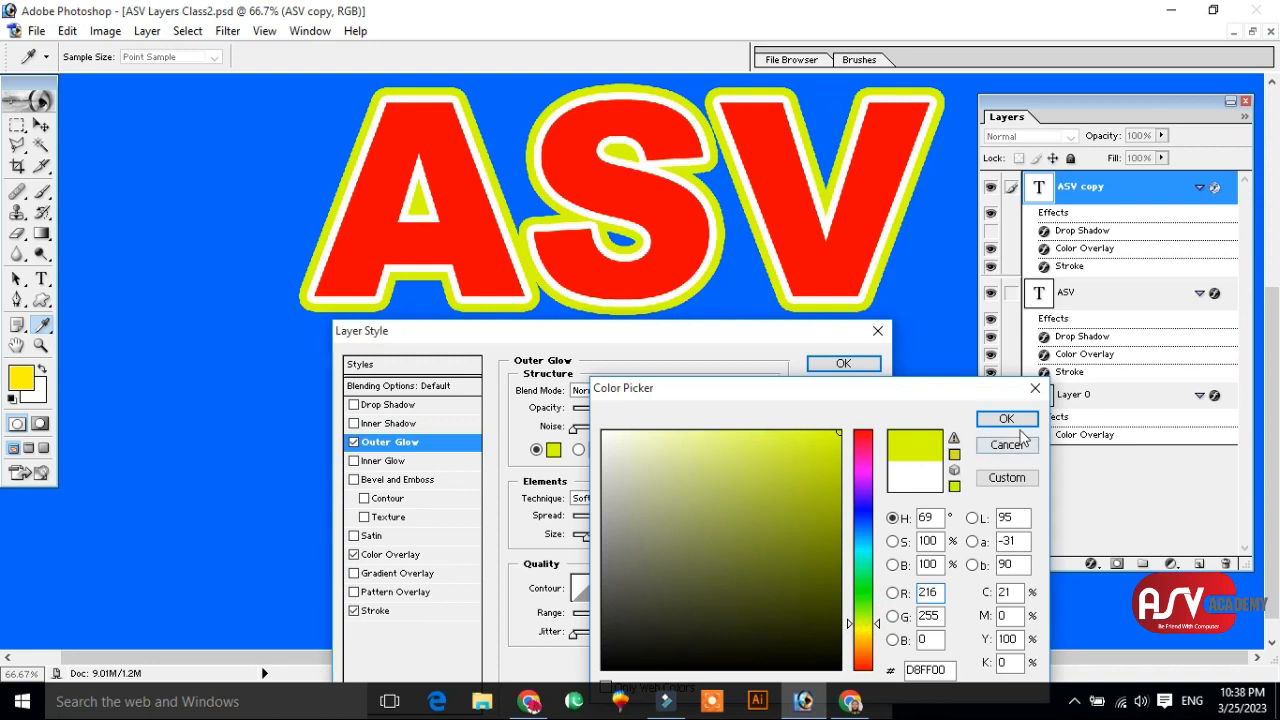
{"action": "left_click", "coordinate": [1007, 419]}
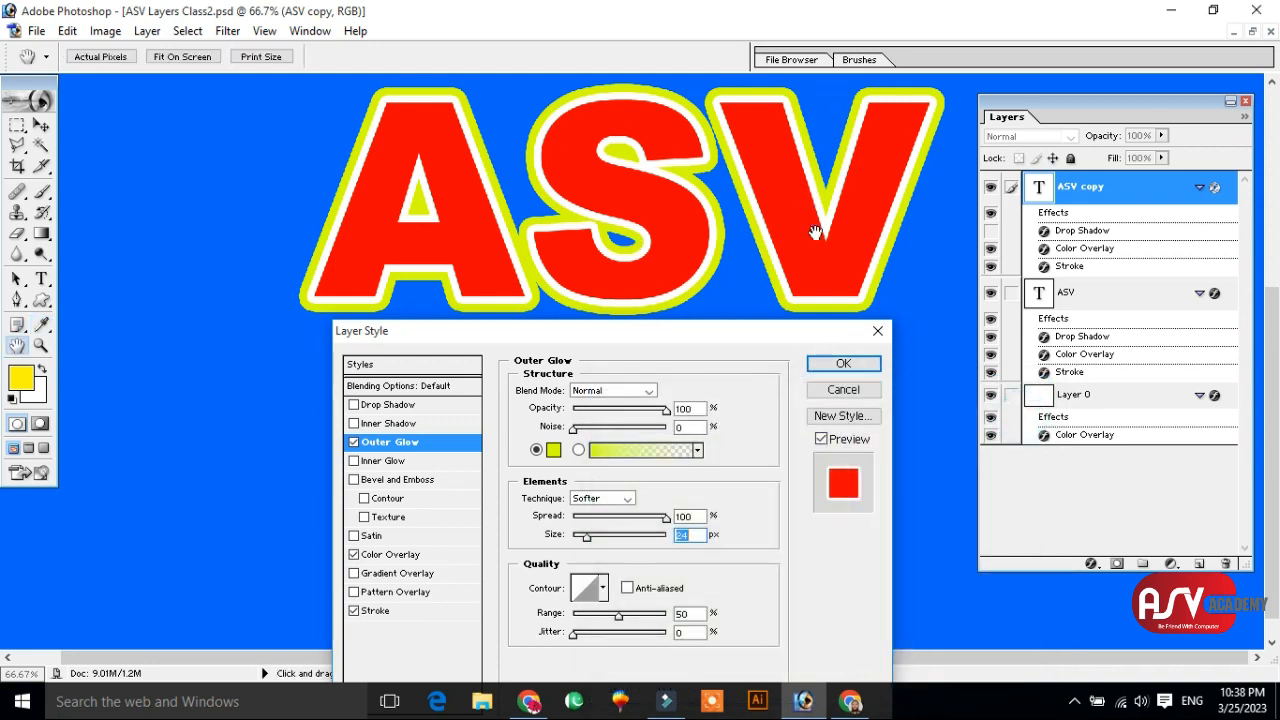
{"action": "left_click", "coordinate": [599, 502]}
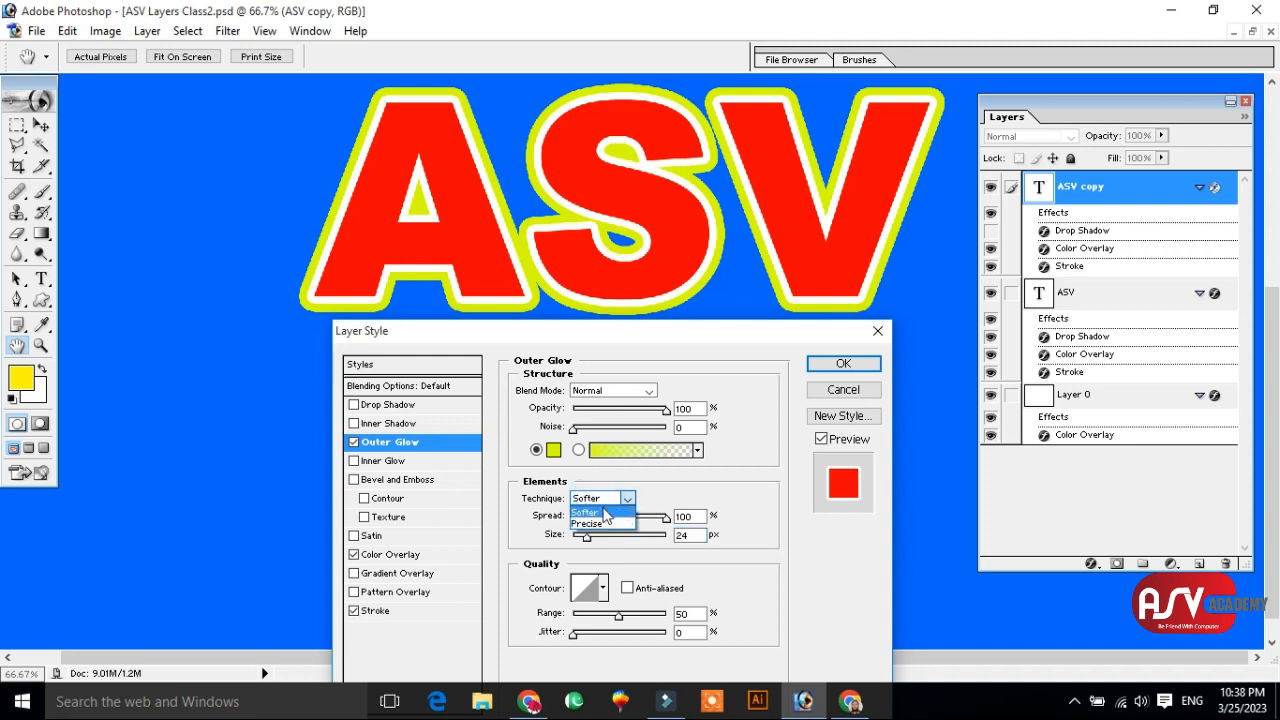
{"action": "left_click", "coordinate": [604, 513]}
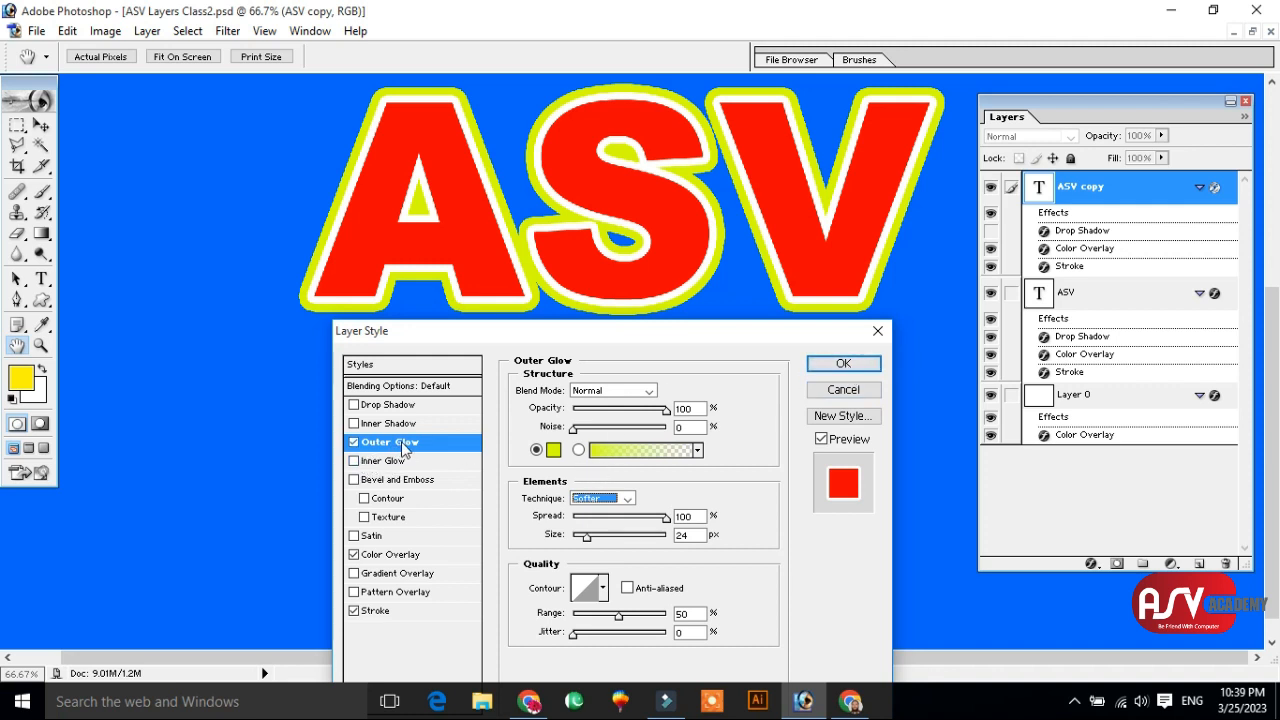
- Try an Inner Glow with 11% choke and 38 px size, try Satin, and leave both effects off
{"action": "left_click", "coordinate": [382, 464]}
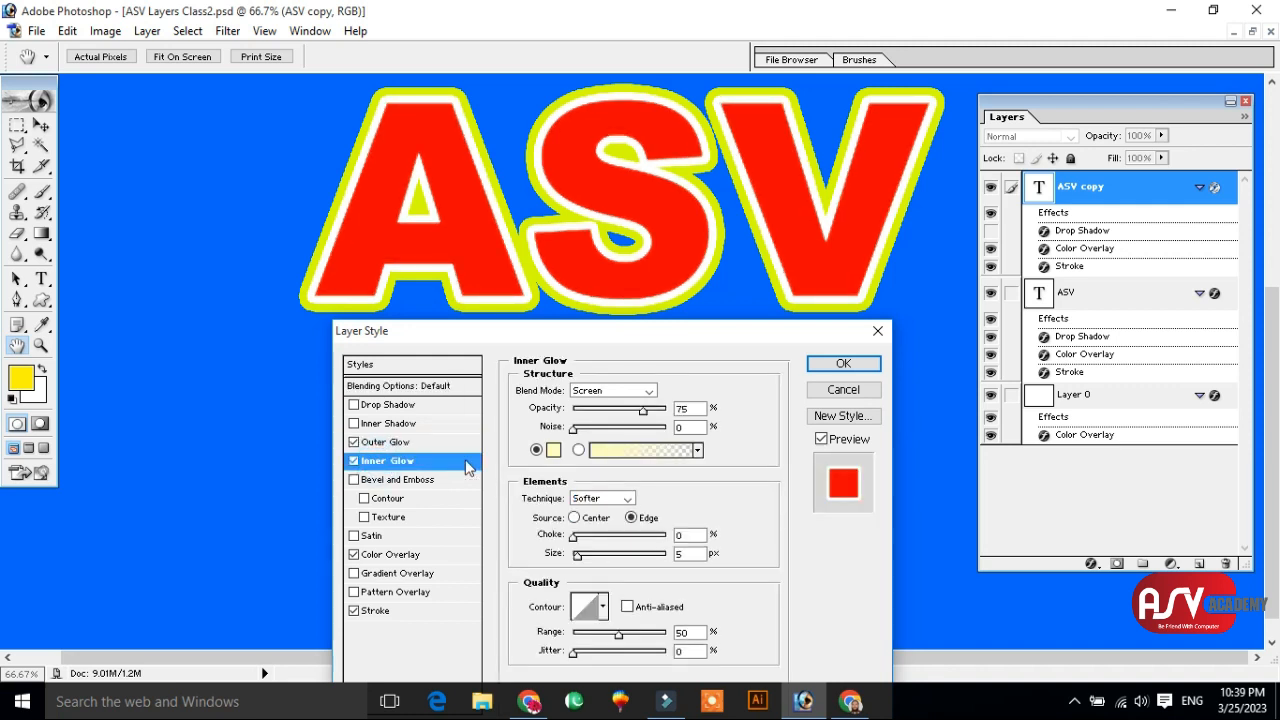
{"action": "mouse_move", "coordinate": [580, 551]}
{"action": "left_mouse_down"}
{"action": "mouse_move", "coordinate": [618, 554]}
{"action": "mouse_move", "coordinate": [600, 536]}
{"action": "mouse_move", "coordinate": [591, 555]}
{"action": "mouse_move", "coordinate": [585, 540]}
{"action": "left_mouse_up"}
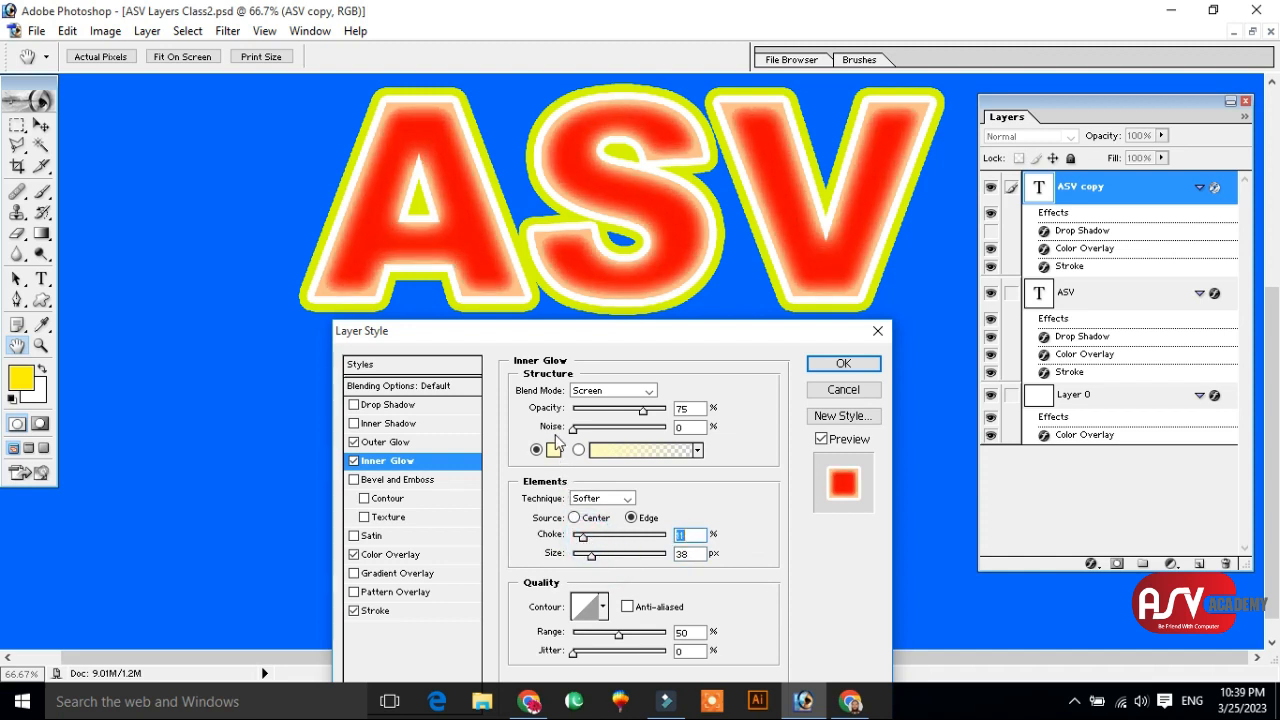
{"action": "left_click", "coordinate": [355, 462]}
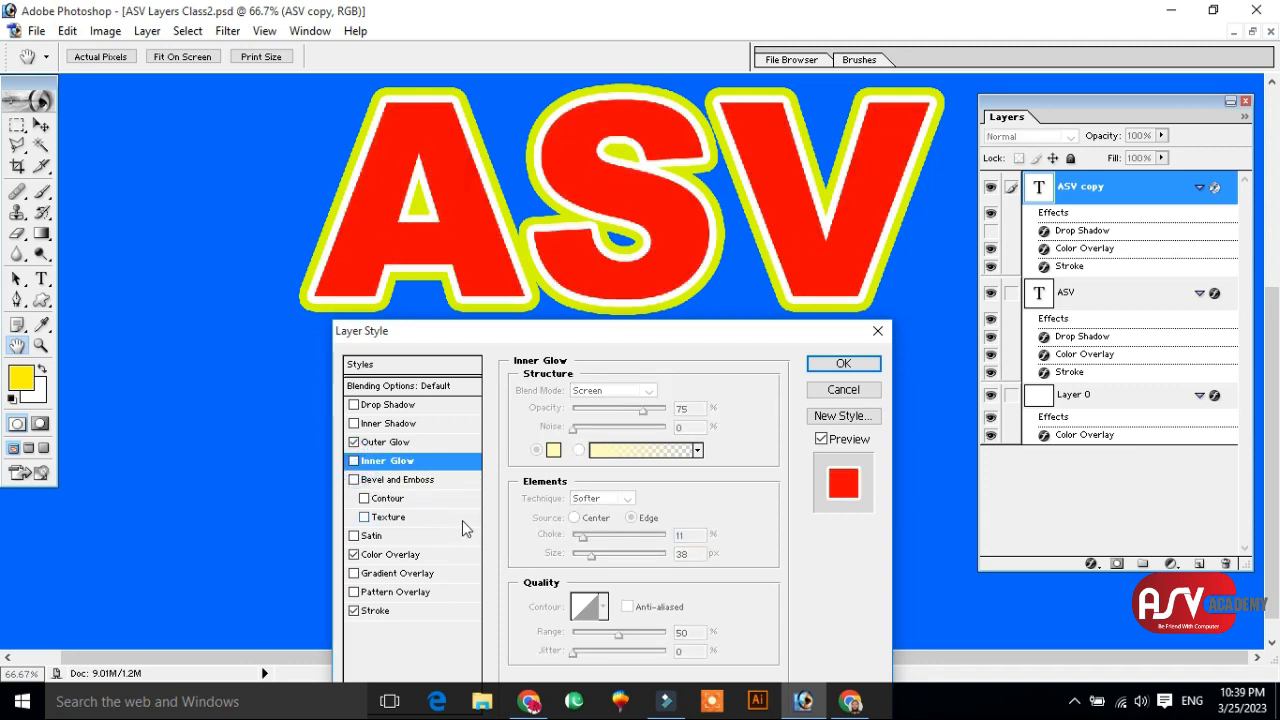
{"action": "left_click", "coordinate": [377, 537]}
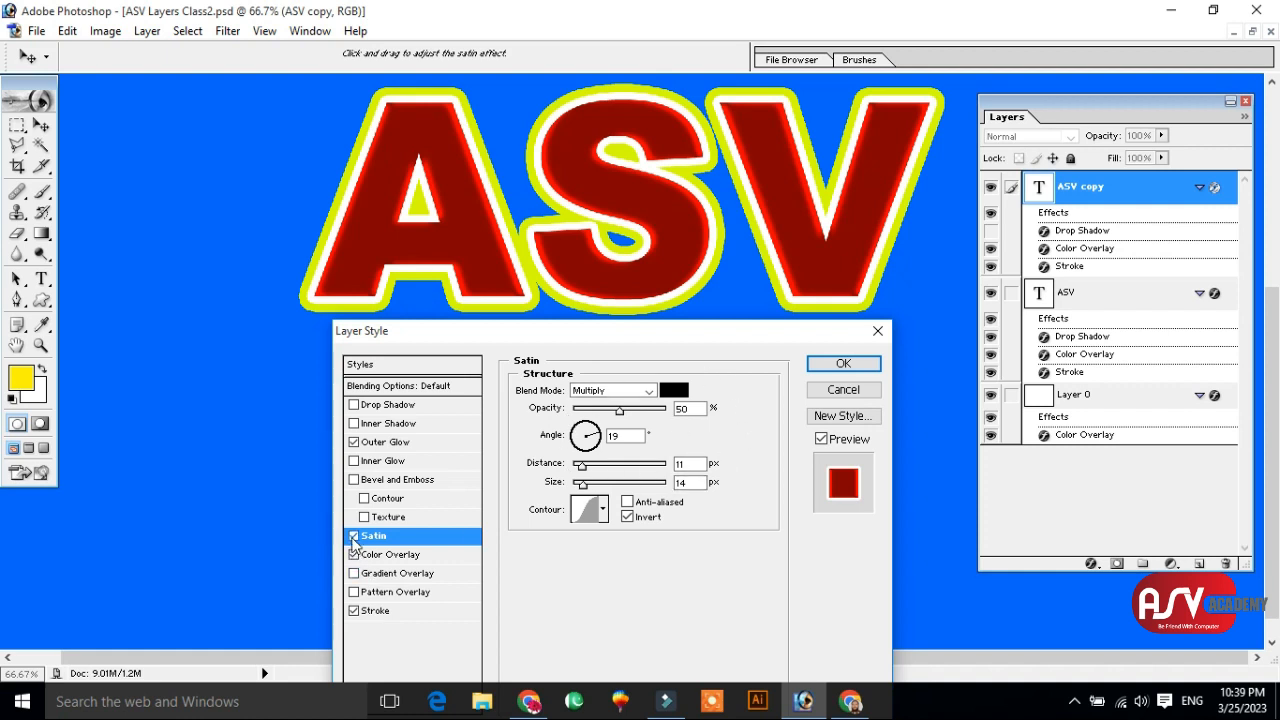
{"action": "left_click", "coordinate": [355, 539]}
{"action": "left_click", "coordinate": [354, 537]}
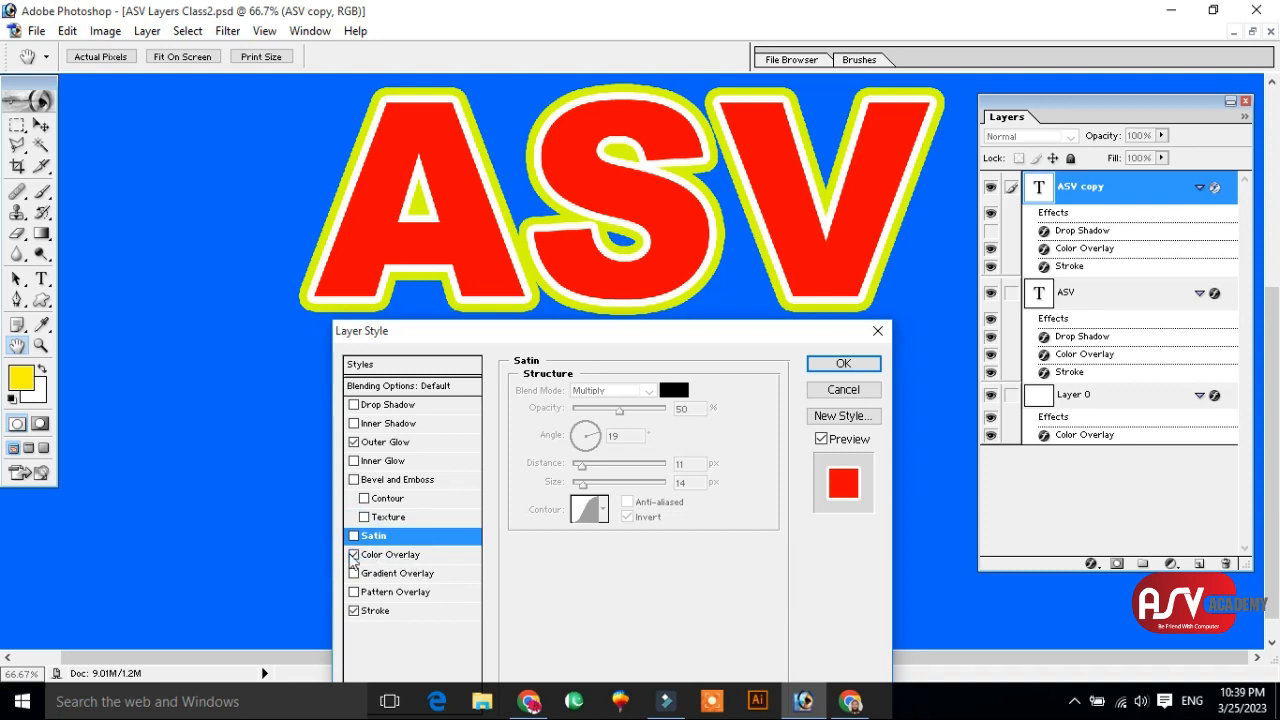
- Enable Gradient Overlay in Normal mode at 100% opacity and turn off the ASV copy's Color Overlay
{"action": "left_click", "coordinate": [414, 557]}
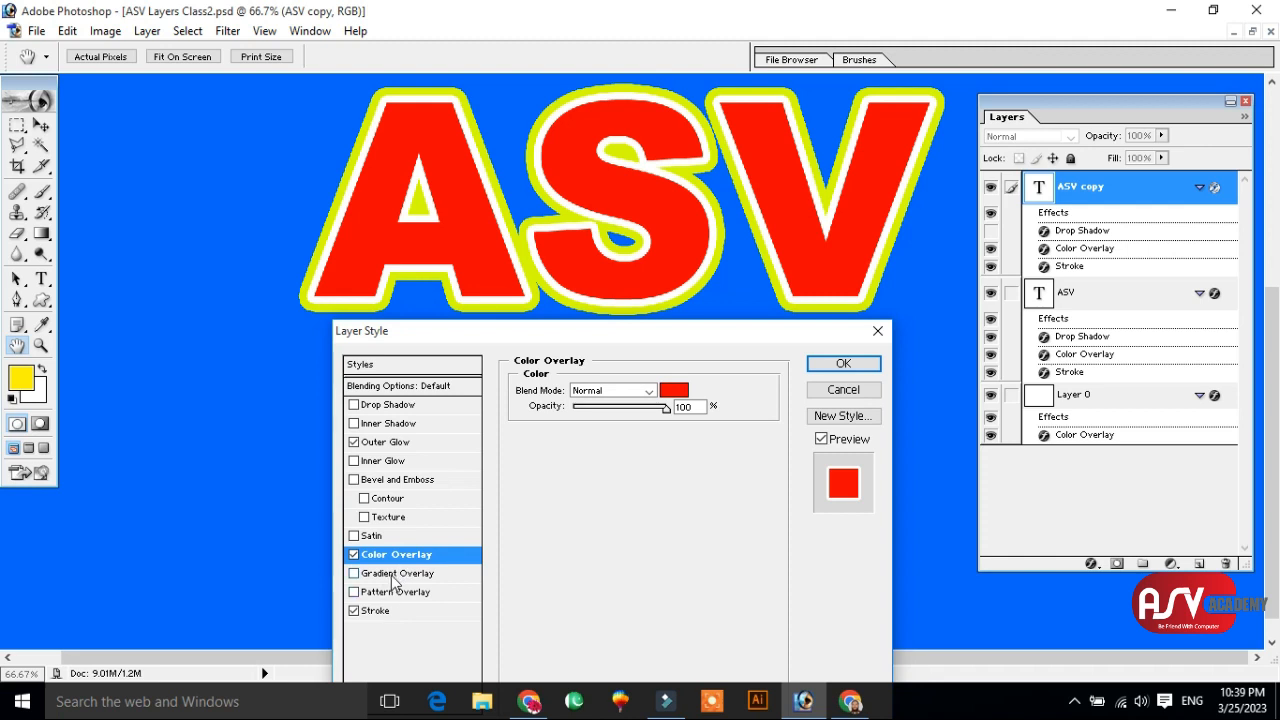
{"action": "left_click", "coordinate": [396, 576]}
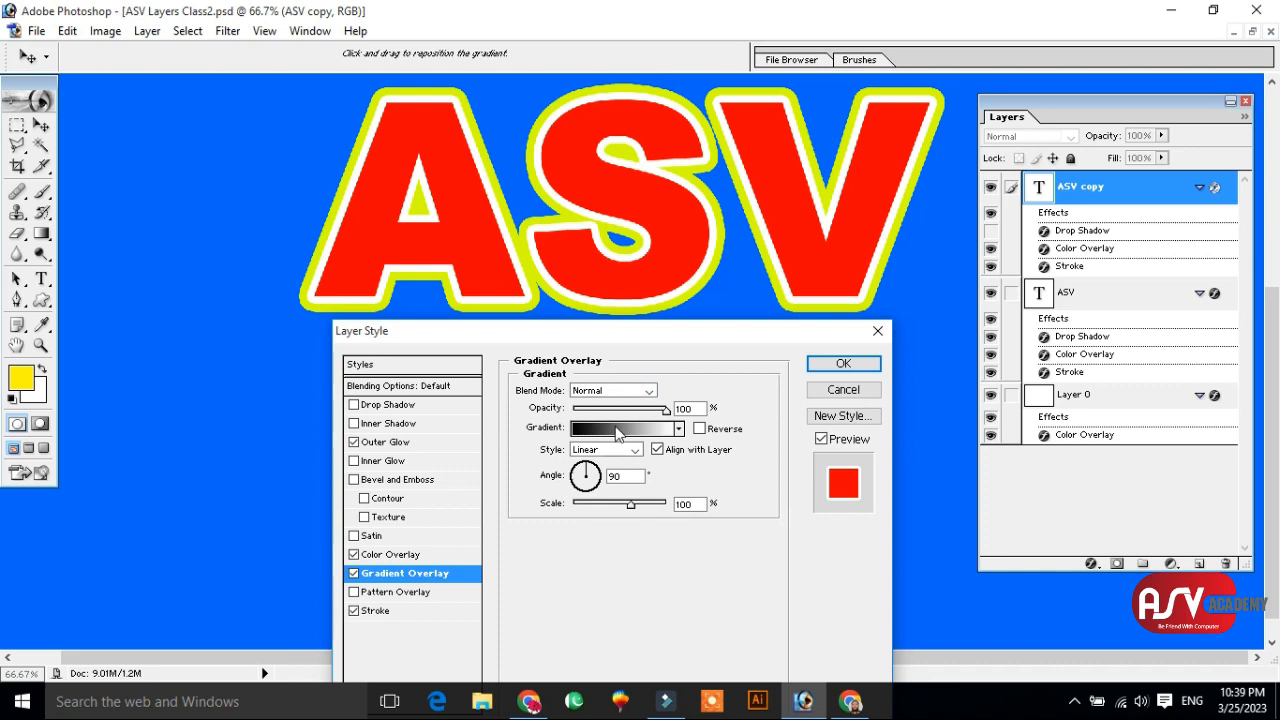
{"action": "left_click", "coordinate": [605, 391]}
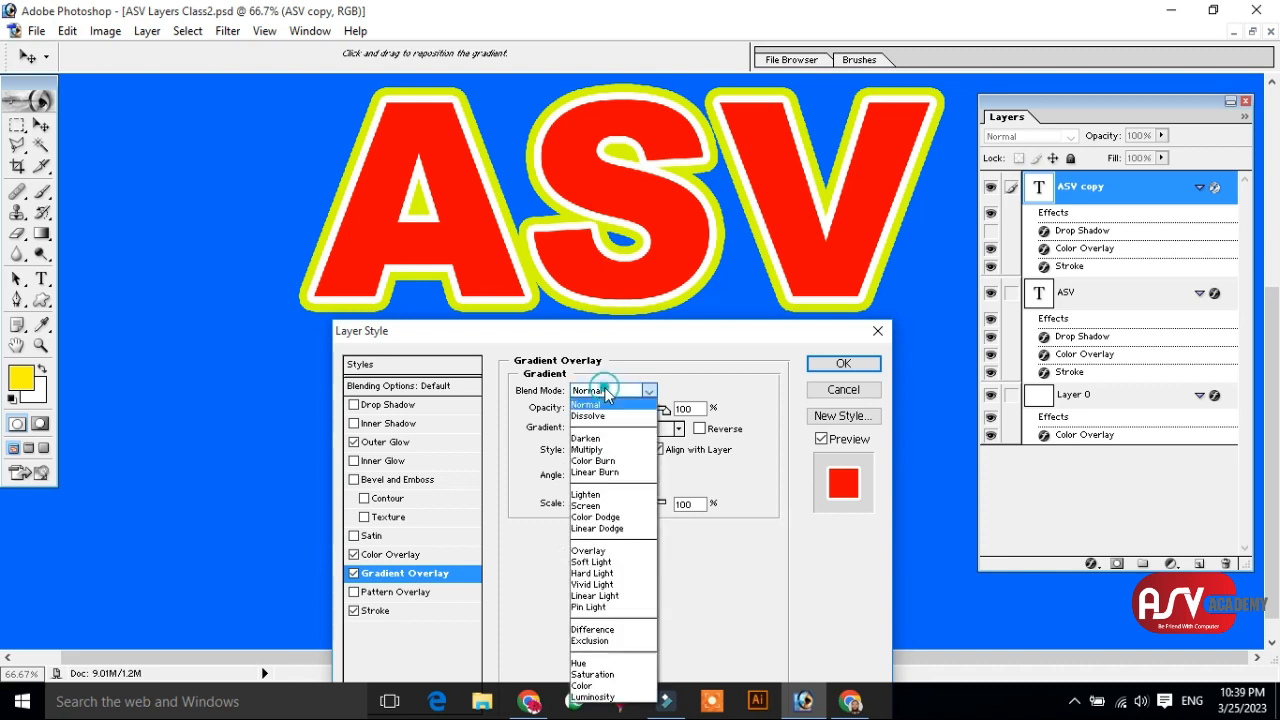
{"action": "left_click", "coordinate": [605, 390]}
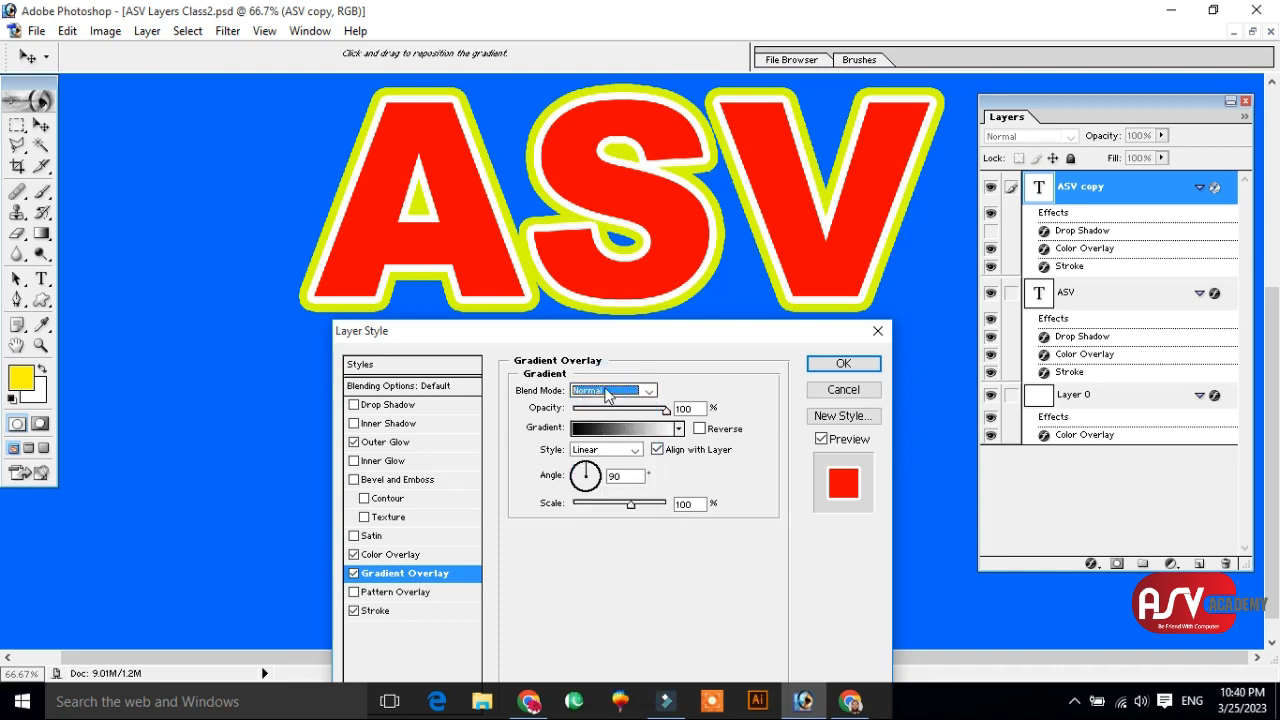
{"action": "left_click", "coordinate": [666, 411]}
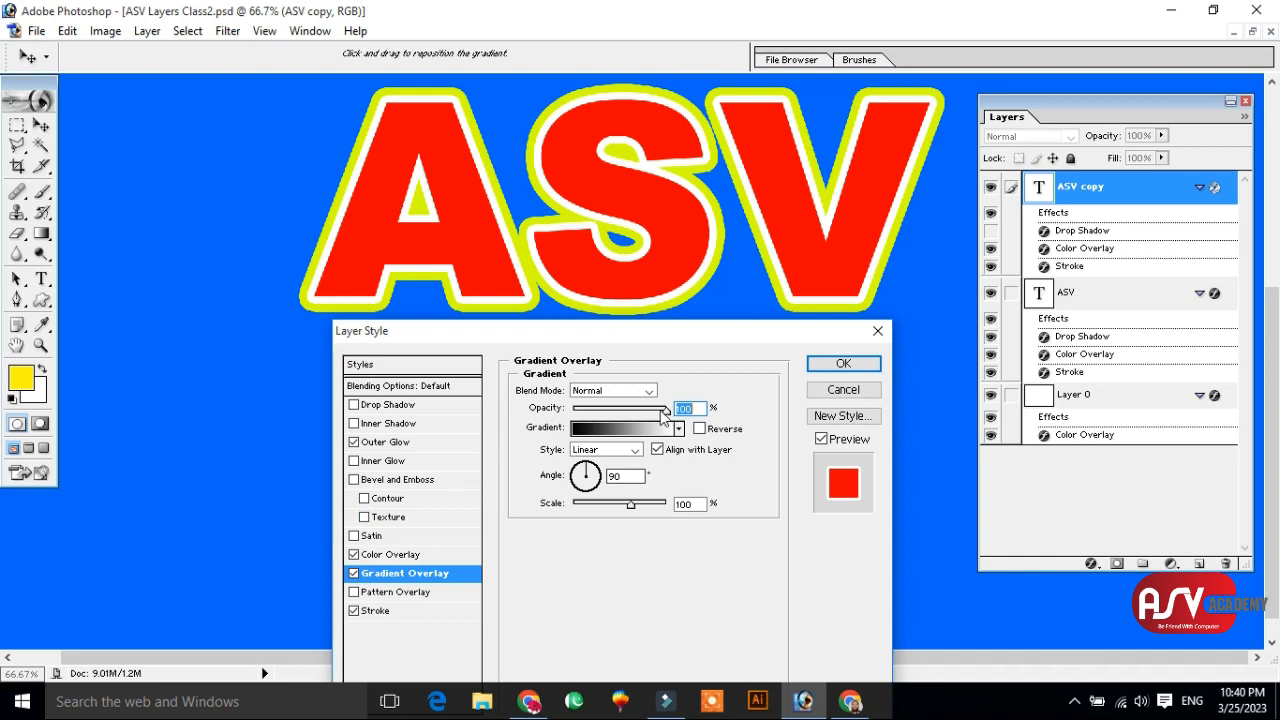
{"action": "left_click", "coordinate": [355, 555]}
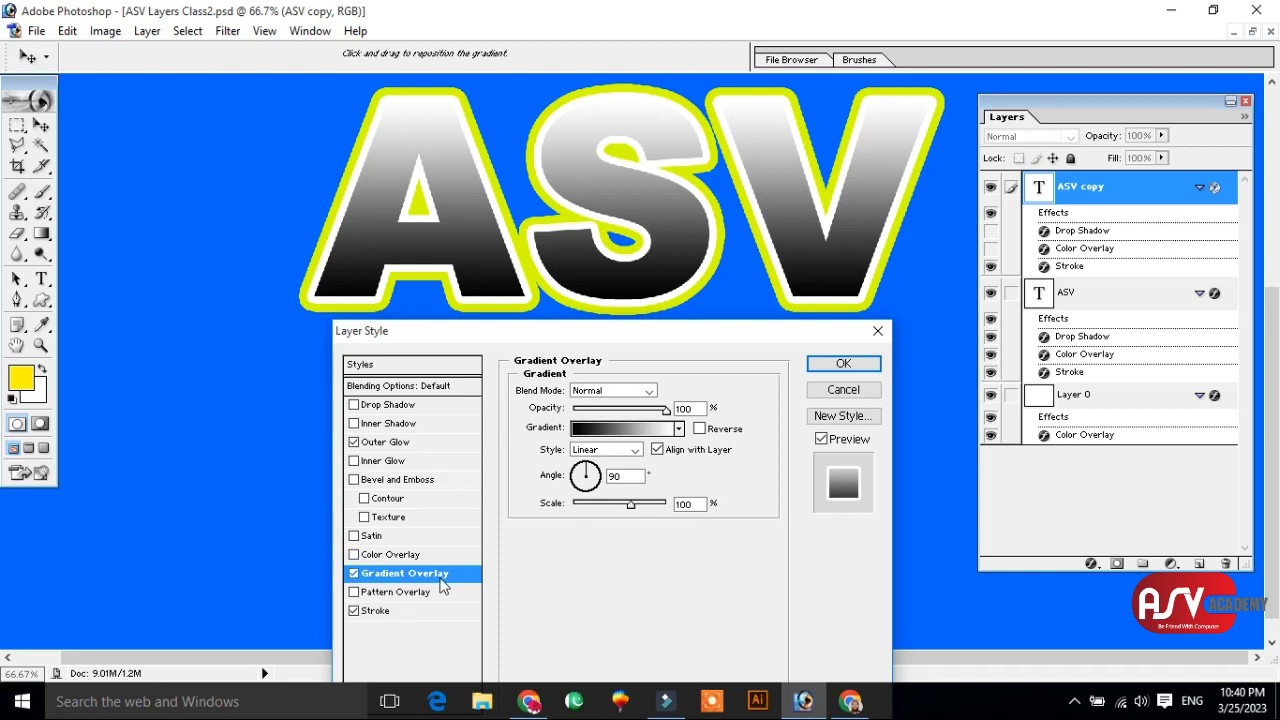
- Open the overlay gradient for editing, try presets including Transparent Rainbow, and choose the Black, White preset
{"action": "left_click", "coordinate": [628, 426]}
{"action": "left_click", "coordinate": [604, 222]}
{"action": "left_click_drag", "start_coordinate": [637, 140], "coordinate": [660, 243]}
{"action": "left_click", "coordinate": [621, 368]}
{"action": "left_click", "coordinate": [593, 368]}
{"action": "left_click", "coordinate": [562, 392]}
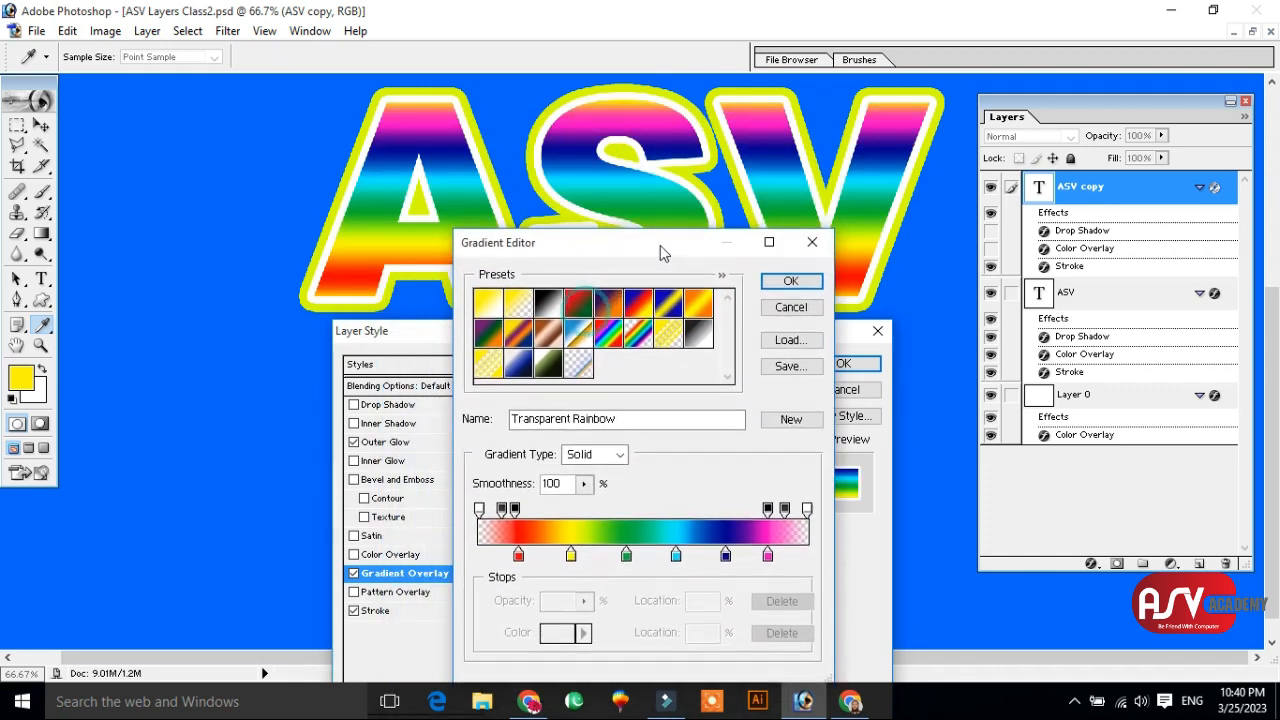
{"action": "left_click", "coordinate": [548, 298]}
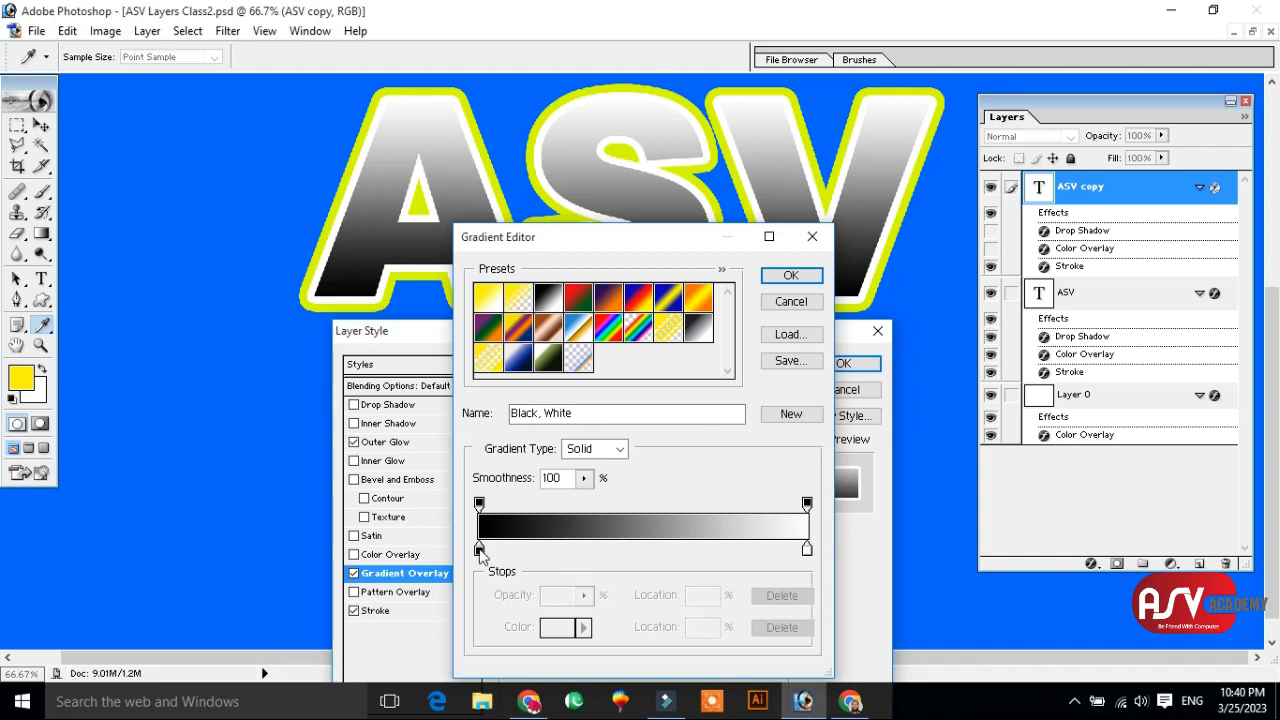
- Move the gradient editor clear of the artwork and recolour the gradient's black start stop to red
{"action": "left_click_drag", "start_coordinate": [600, 240], "coordinate": [1034, 209]}
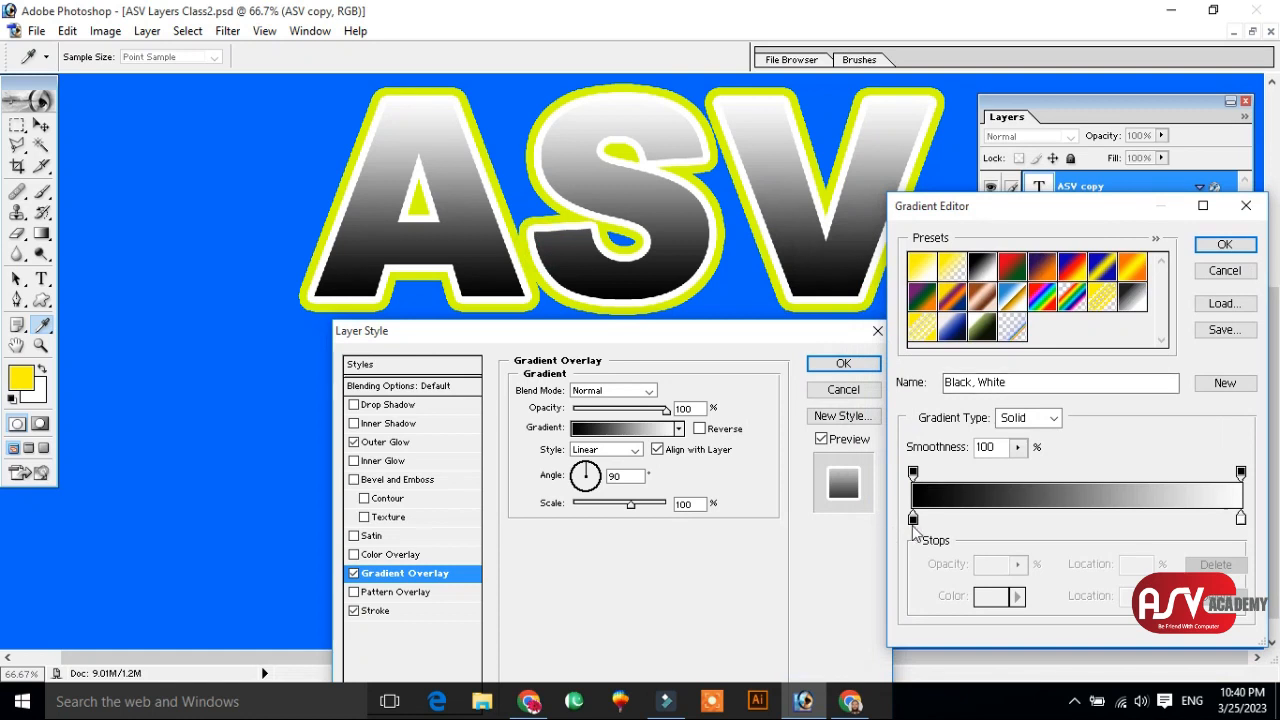
{"action": "mouse_move", "coordinate": [912, 519]}
{"action": "left_mouse_down"}
{"action": "mouse_move", "coordinate": [949, 520]}
{"action": "mouse_move", "coordinate": [912, 519]}
{"action": "left_mouse_up"}
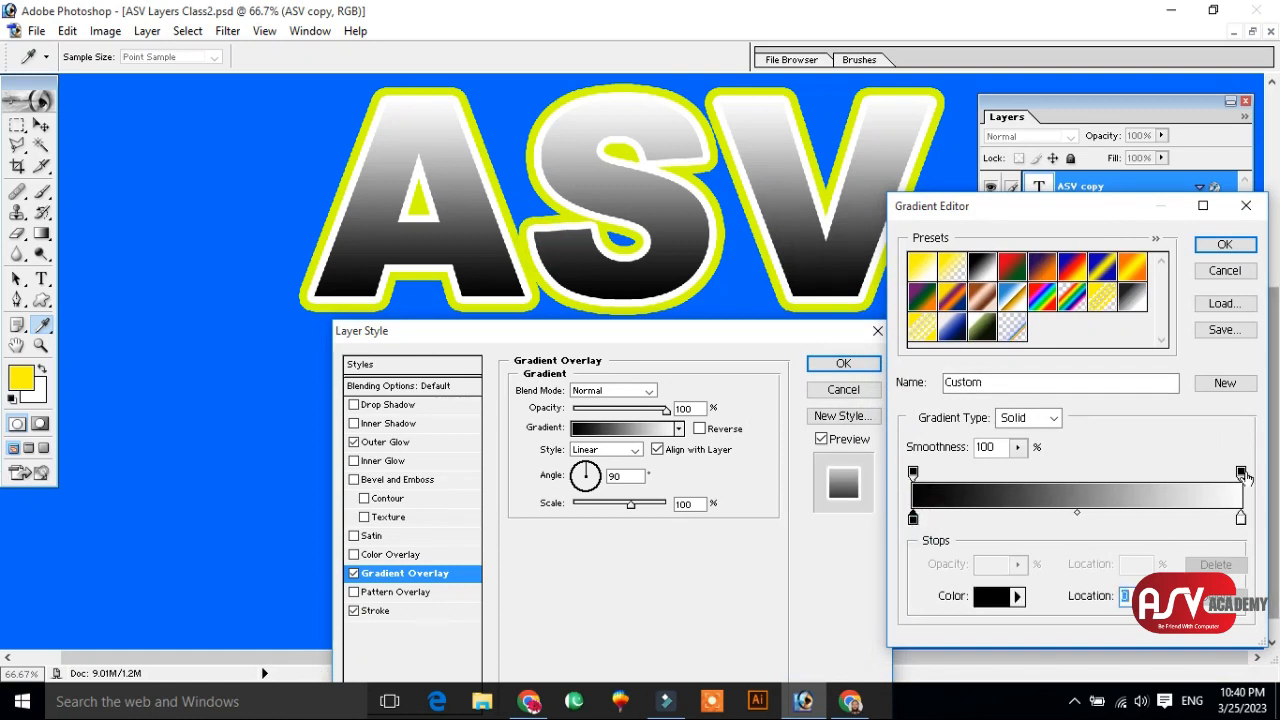
{"action": "double_click", "coordinate": [912, 519]}
{"action": "left_click_drag", "start_coordinate": [809, 452], "coordinate": [841, 430]}
{"action": "left_click", "coordinate": [1022, 424]}
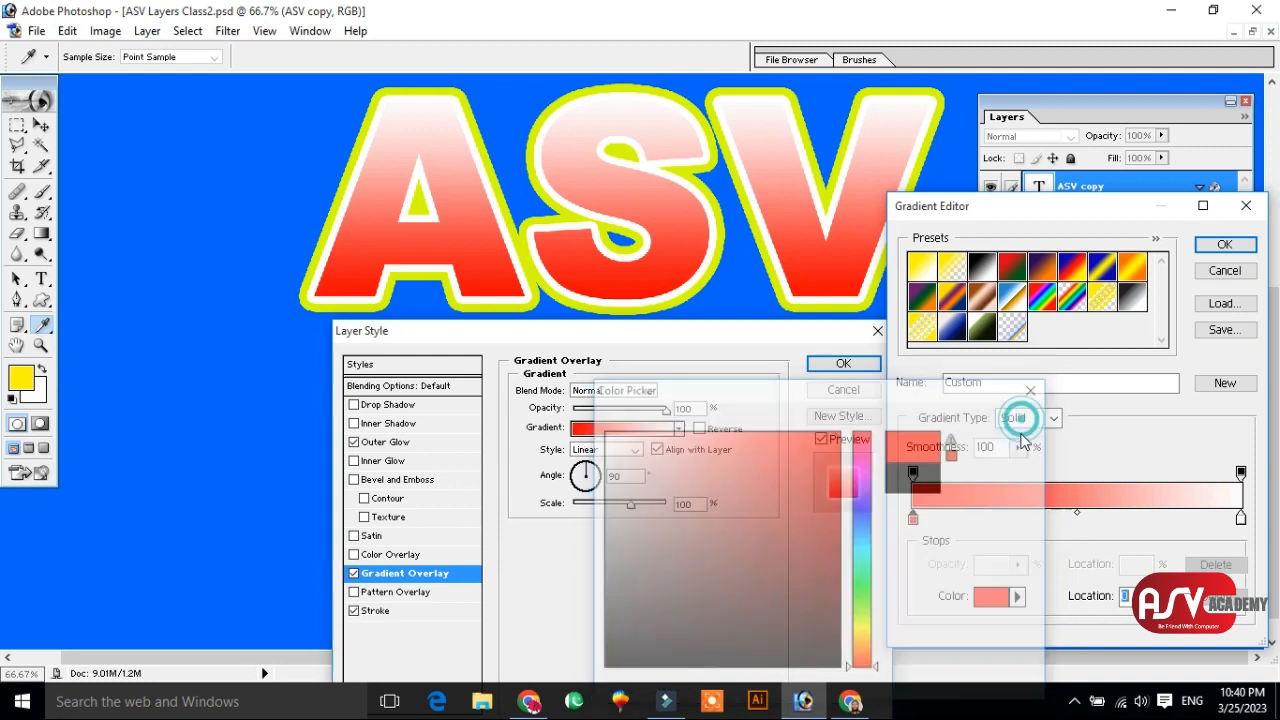
{"action": "left_click", "coordinate": [1018, 597]}
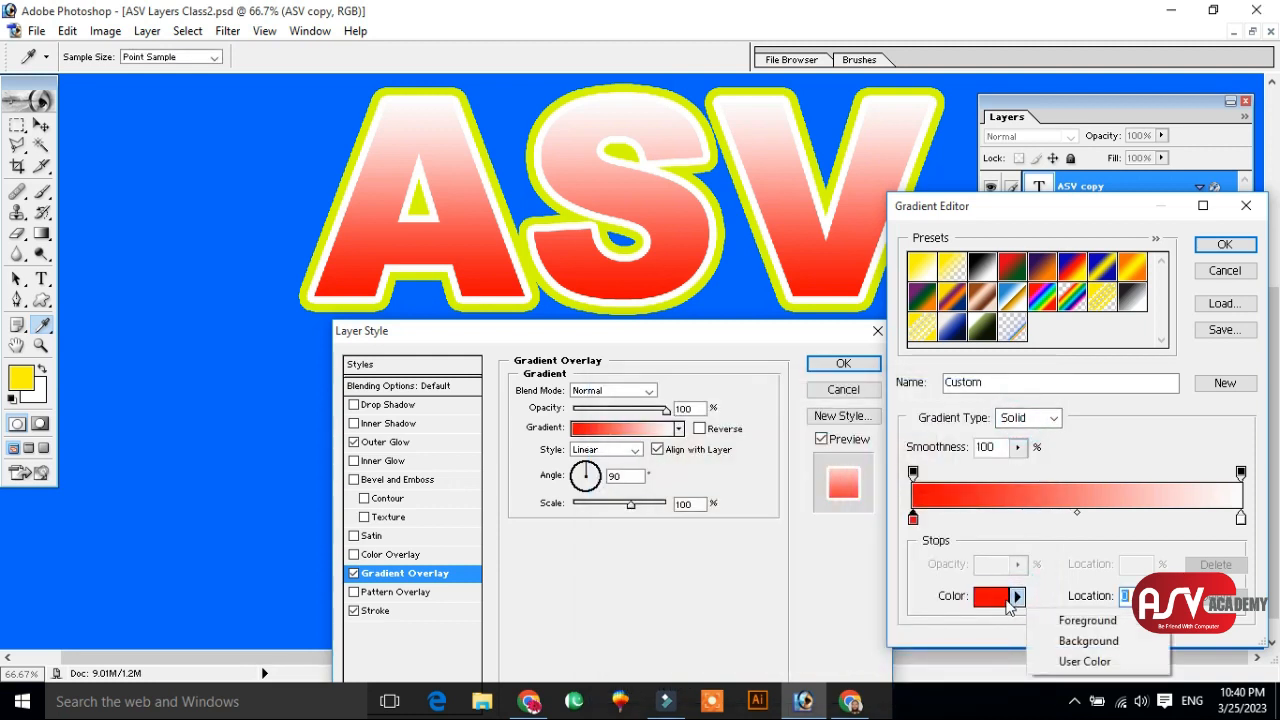
{"action": "left_click", "coordinate": [1016, 597]}
- Set the gradient's white end stop to pure red FF0000
{"action": "double_click", "coordinate": [1241, 520]}
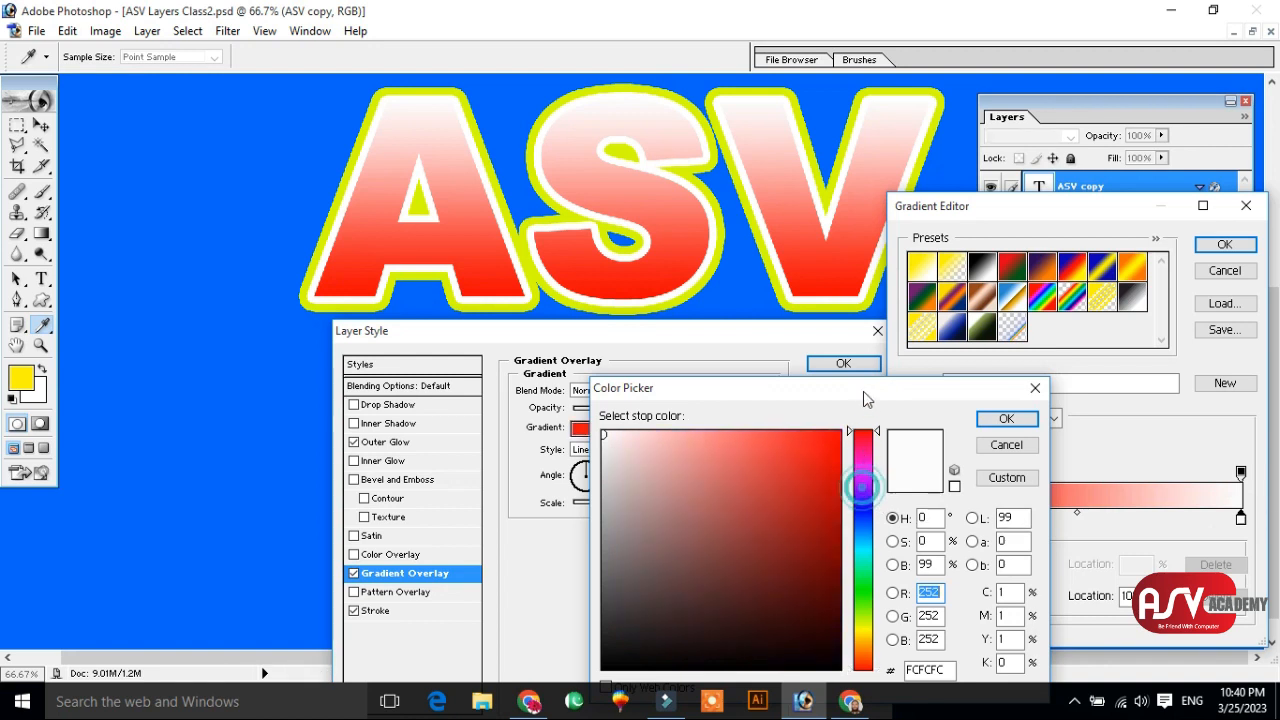
{"action": "left_click", "coordinate": [1022, 422]}
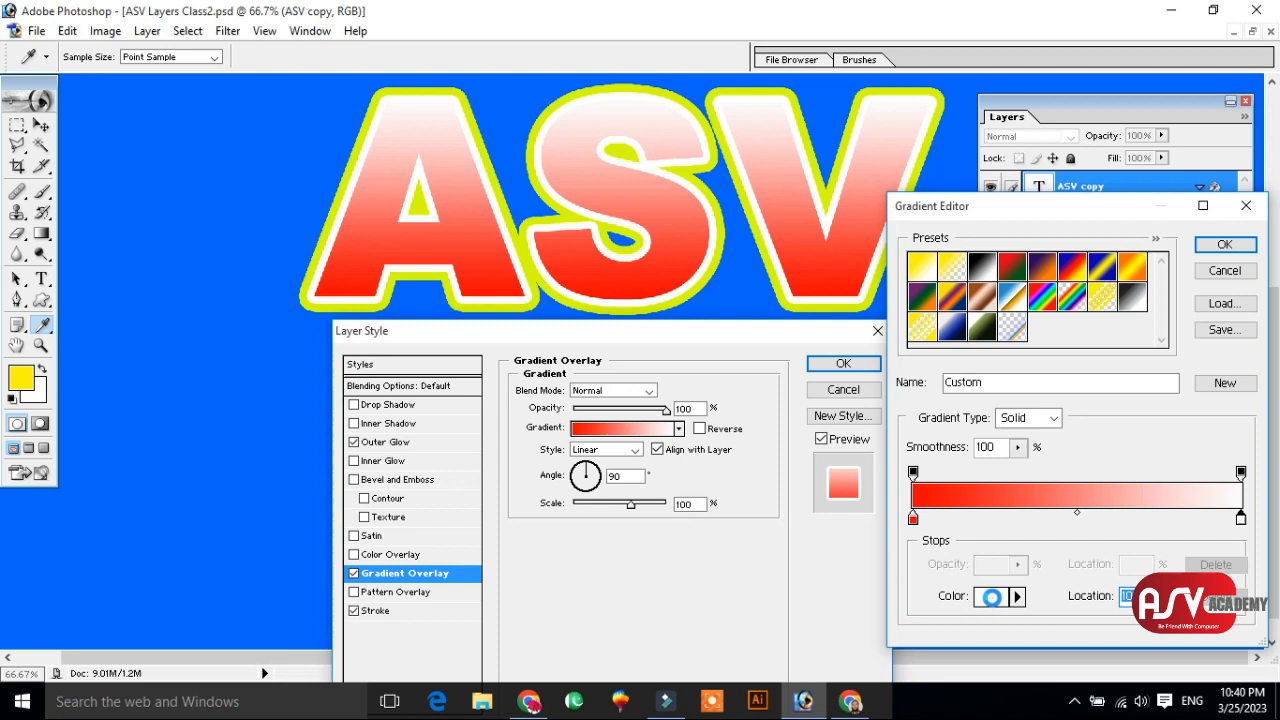
{"action": "left_click", "coordinate": [993, 597]}
{"action": "left_click", "coordinate": [838, 433]}
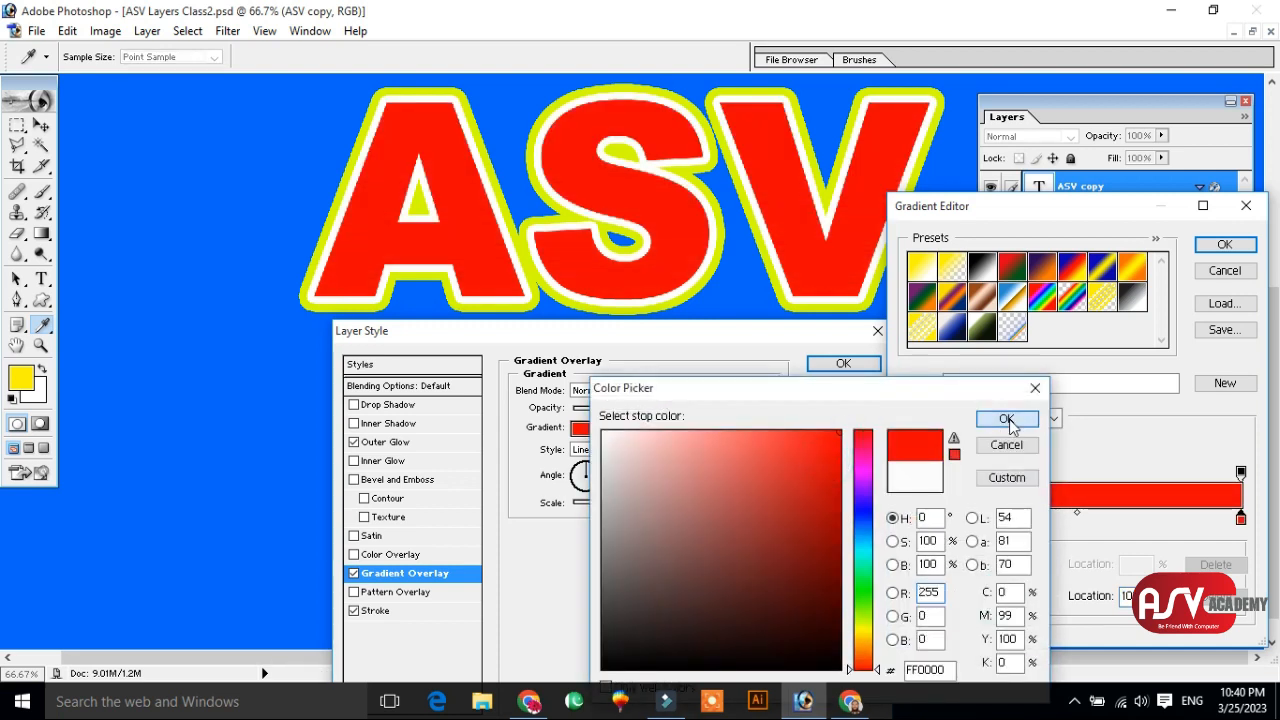
{"action": "left_click", "coordinate": [1005, 420]}
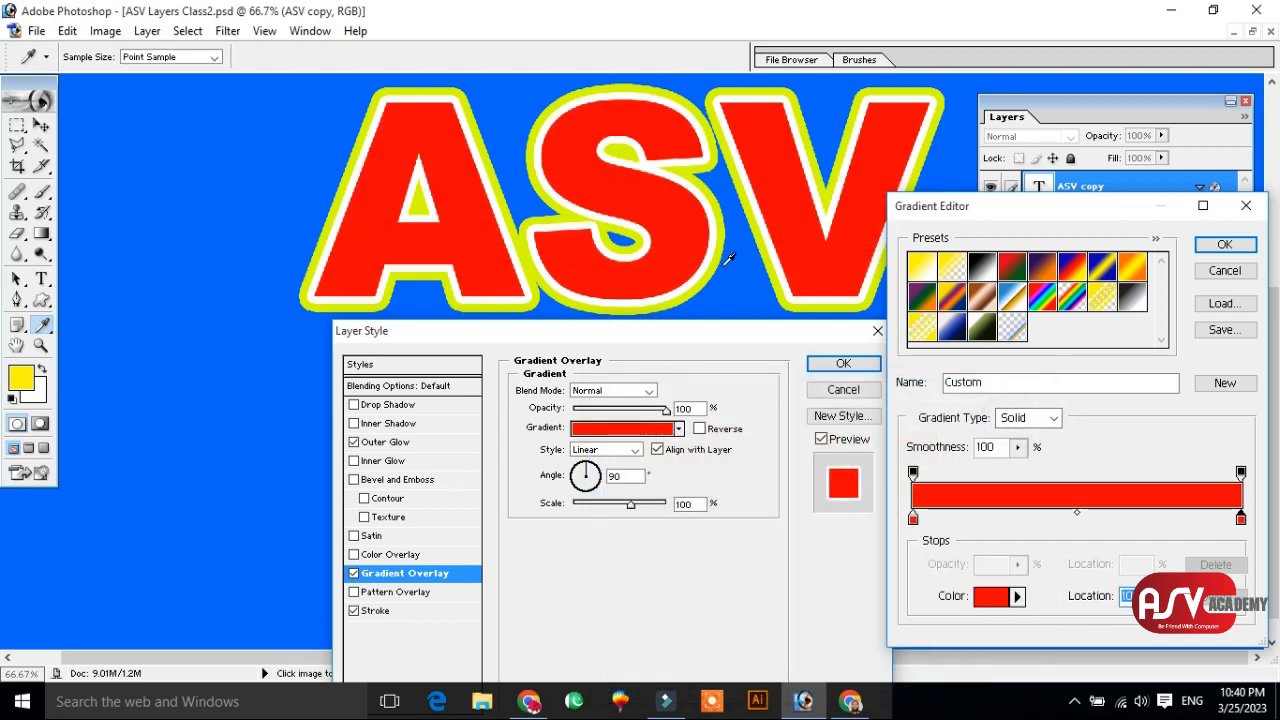
- Set the gradient's start stop to dark red 3C0000 and save the gradient as a new preset
{"action": "double_click", "coordinate": [912, 518]}
{"action": "left_click_drag", "start_coordinate": [820, 524], "coordinate": [836, 610]}
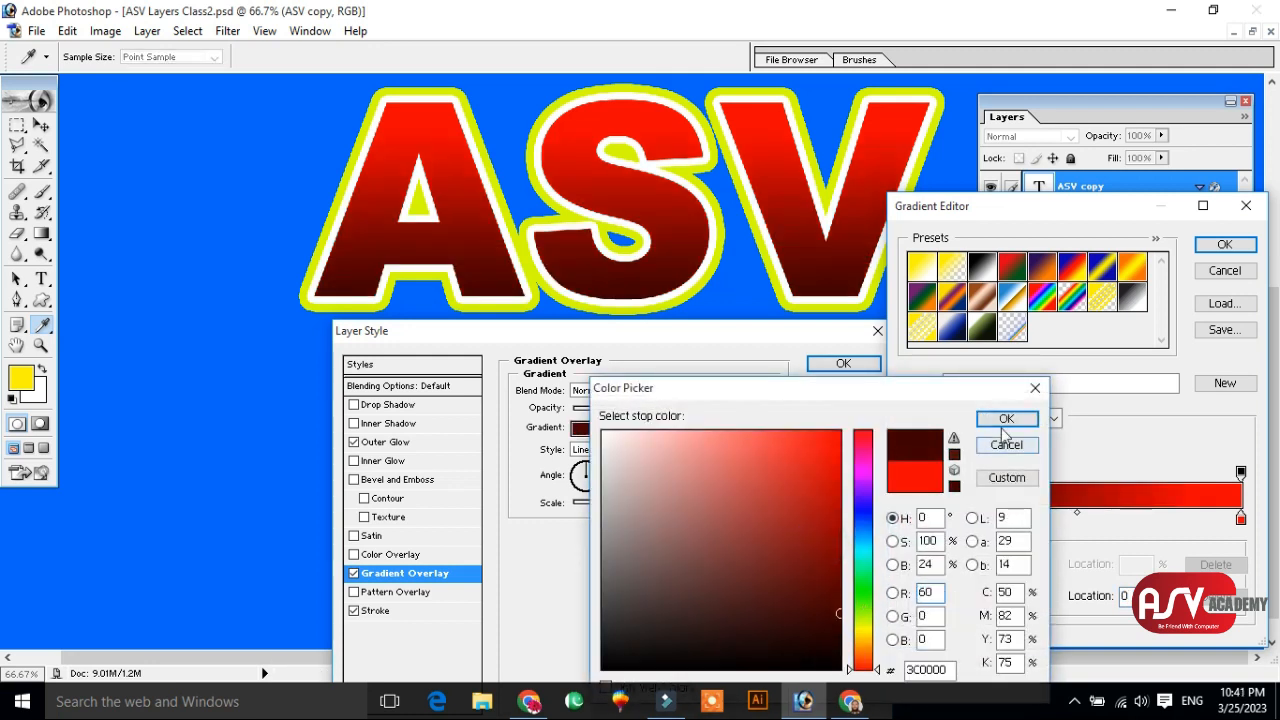
{"action": "left_click", "coordinate": [1006, 419]}
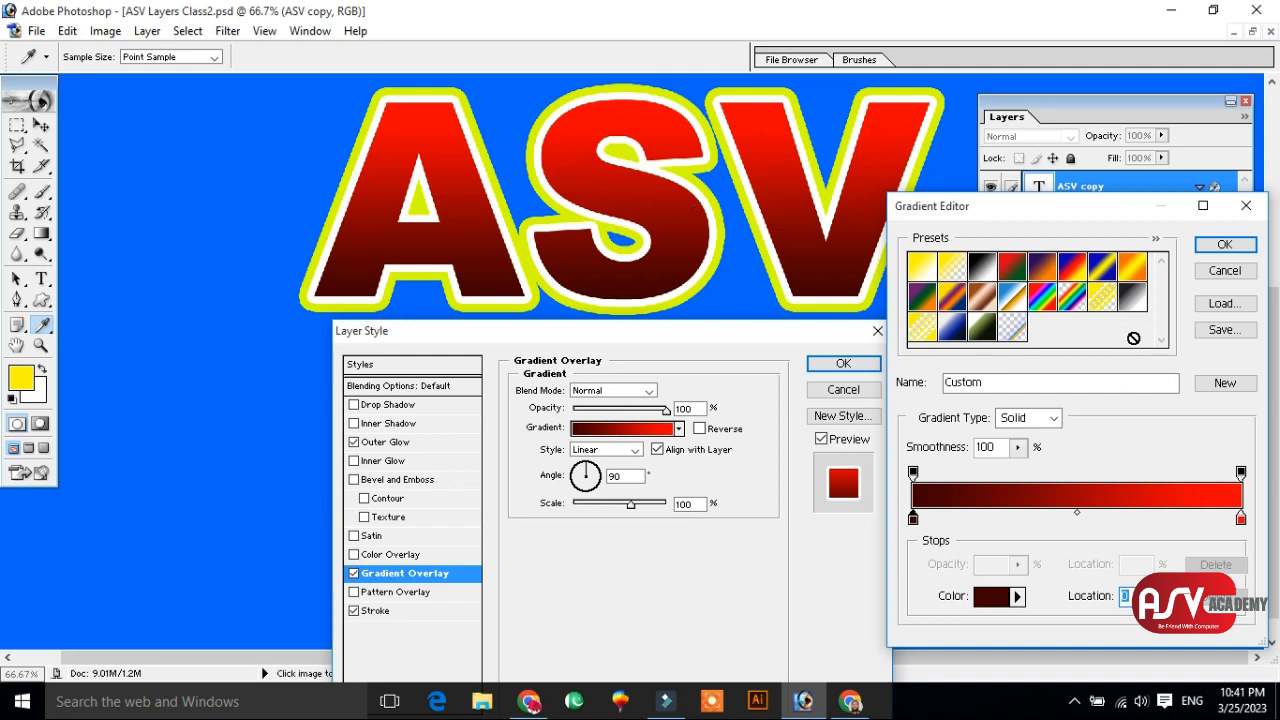
{"action": "left_click", "coordinate": [1230, 382]}
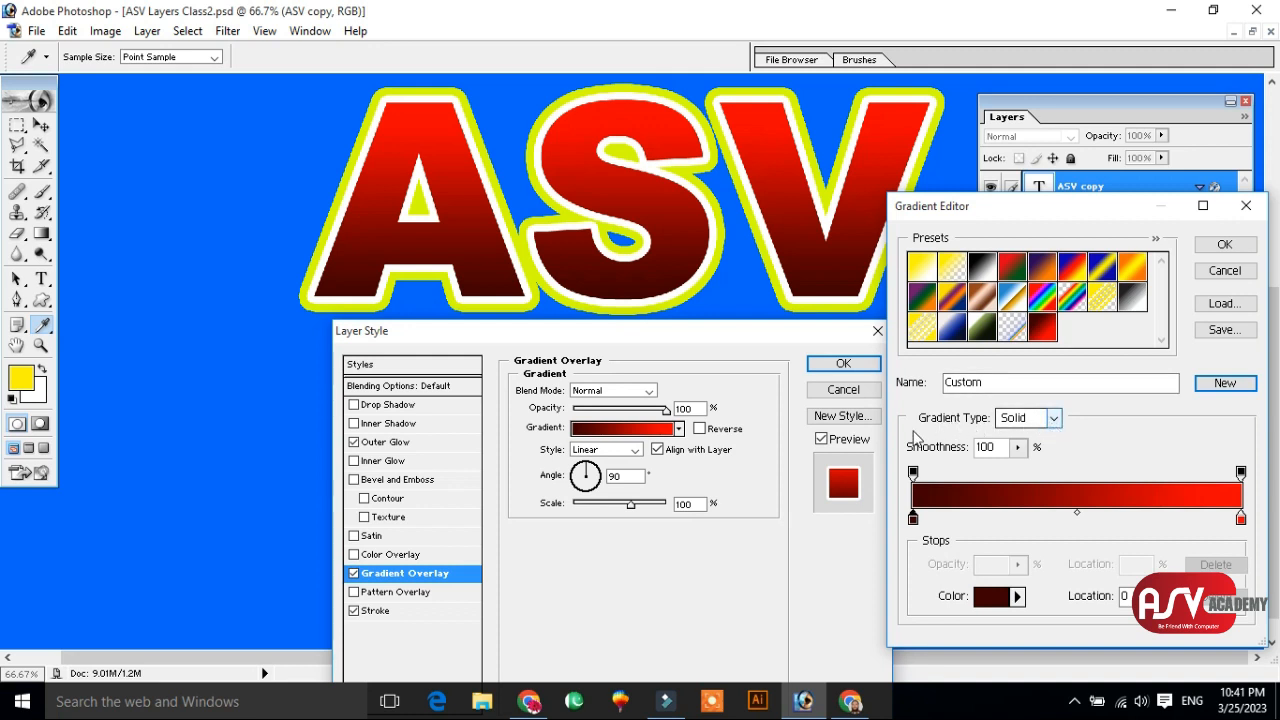
- Change the overlay gradient to the Noise type, randomize it repeatedly to black, red and magenta bands, and accept it
{"action": "left_click", "coordinate": [1056, 418]}
{"action": "left_click", "coordinate": [1046, 450]}
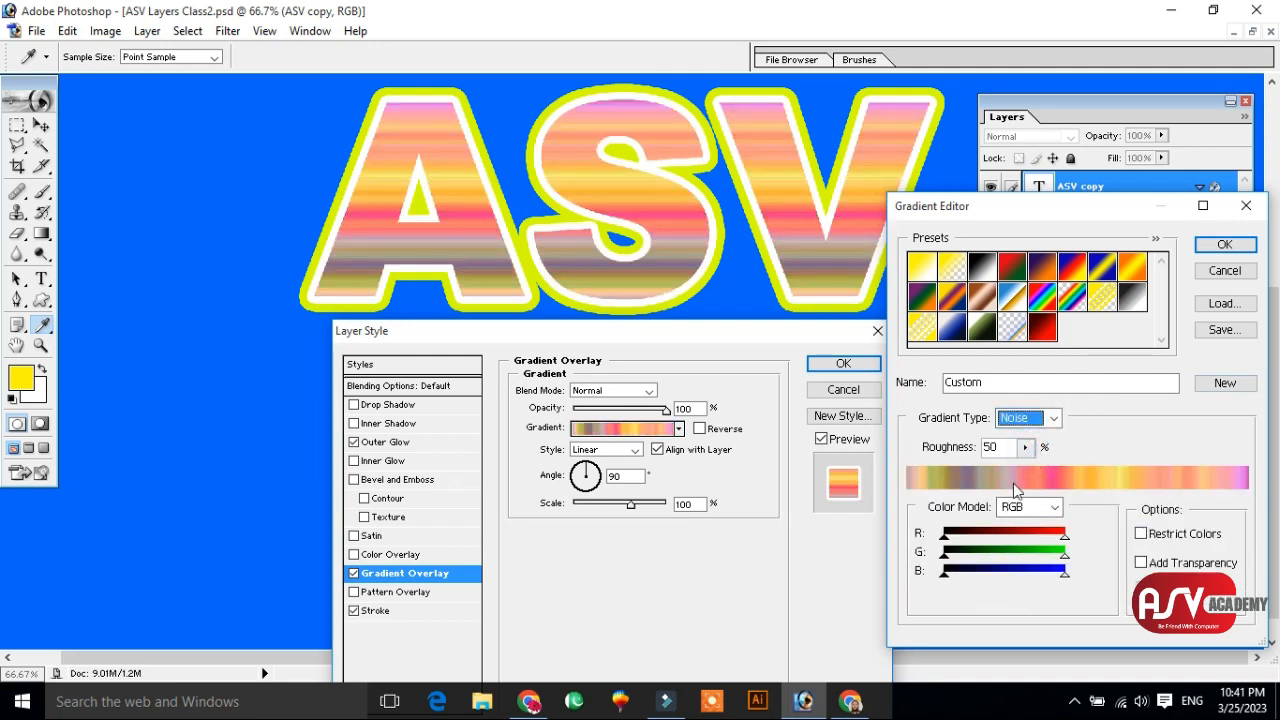
{"action": "left_click_drag", "start_coordinate": [1008, 218], "coordinate": [936, 232]}
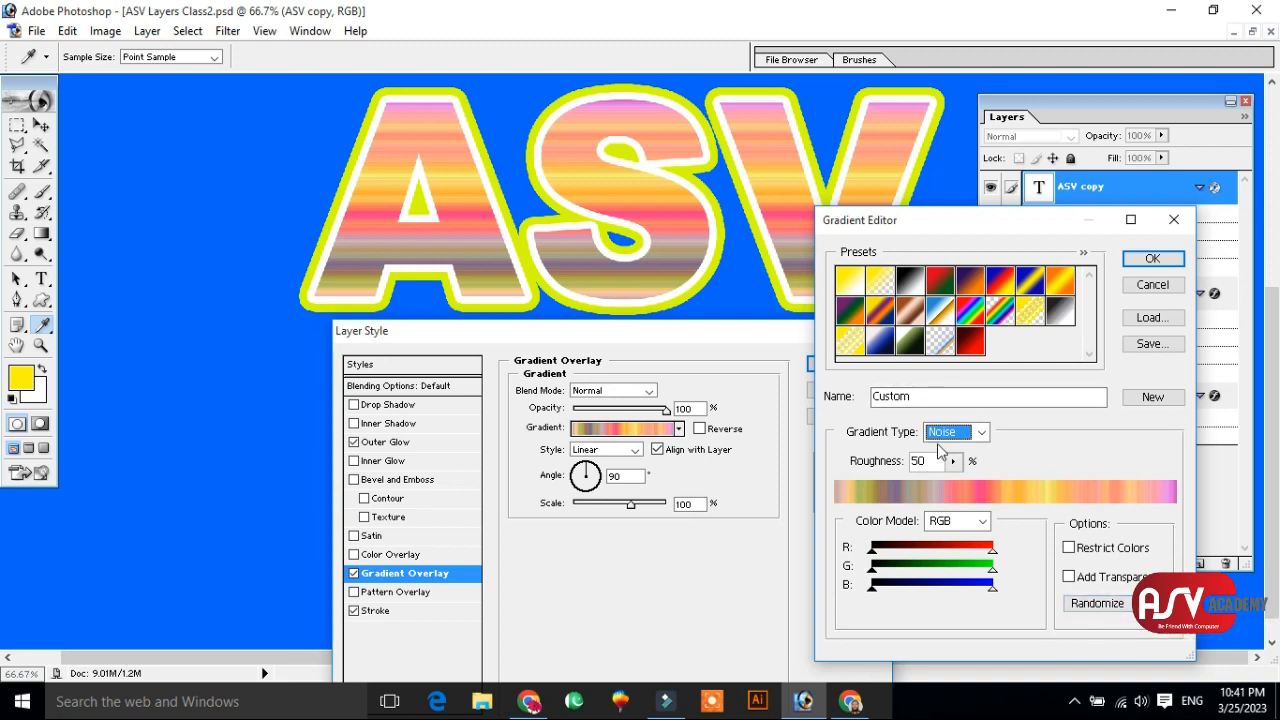
{"action": "left_click", "coordinate": [1108, 607]}
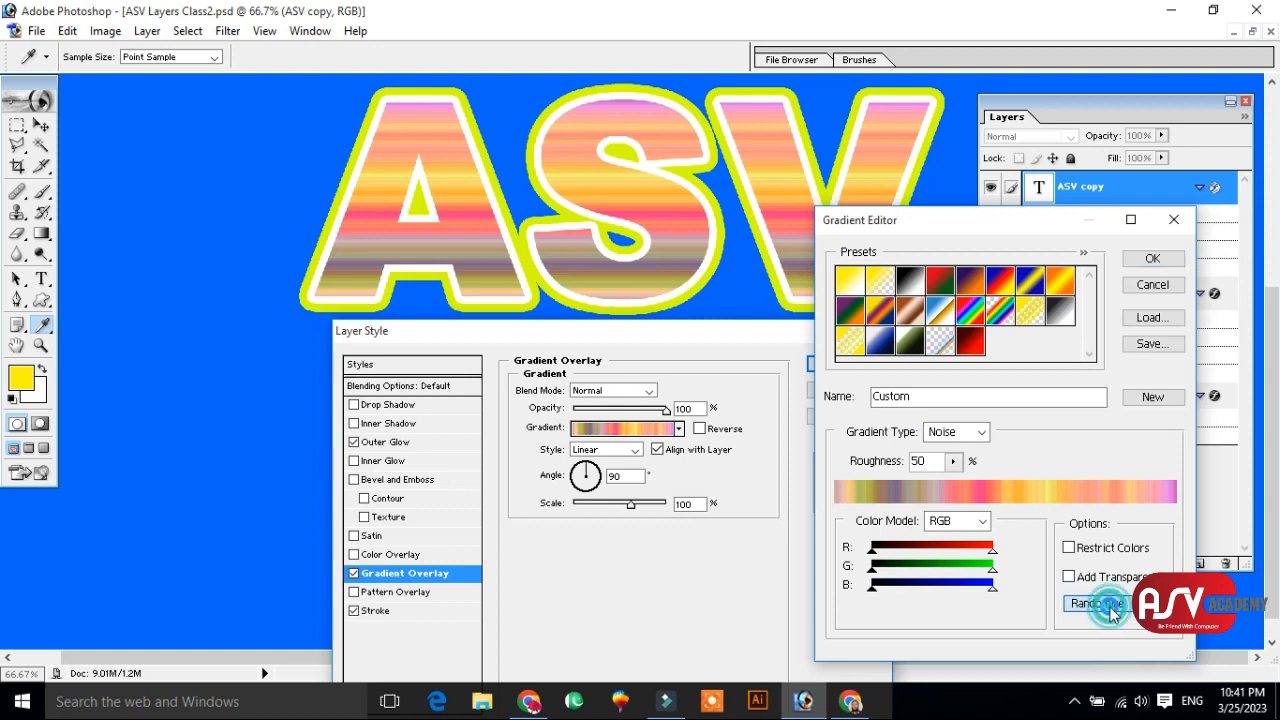
{"action": "left_click", "coordinate": [1108, 604]}
{"action": "left_click", "coordinate": [1108, 604]}
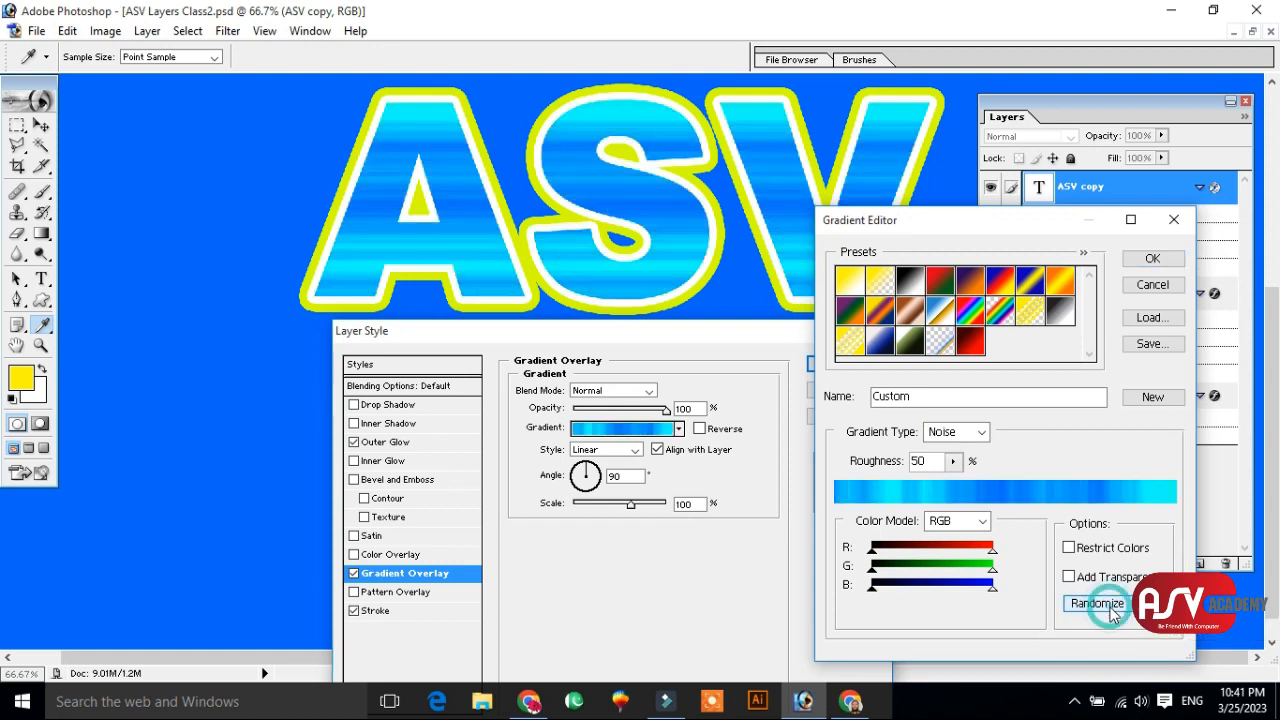
{"action": "left_click", "coordinate": [1108, 604]}
{"action": "left_click", "coordinate": [1108, 604]}
{"action": "left_click", "coordinate": [1108, 604]}
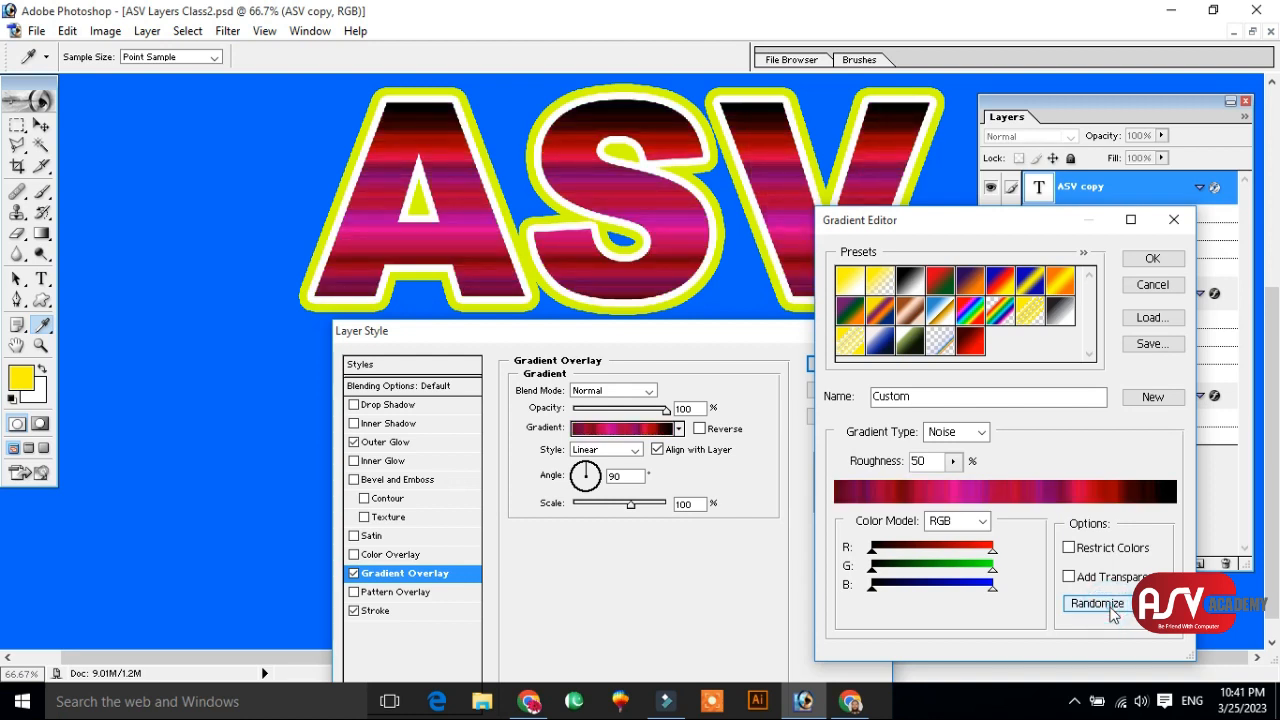
{"action": "left_click", "coordinate": [1153, 260]}
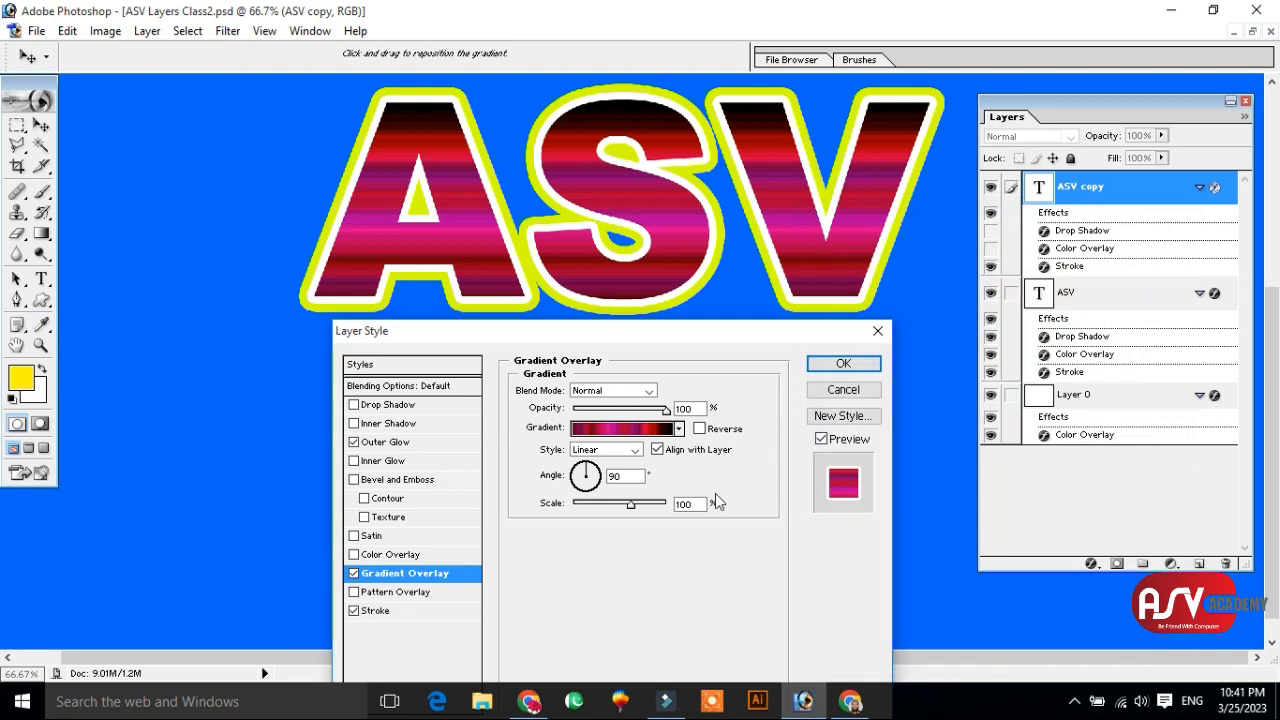
- Turn off Gradient Overlay and enable Pattern Overlay in Normal mode, trying 42% opacity before restoring 100%
{"action": "left_click", "coordinate": [354, 573]}
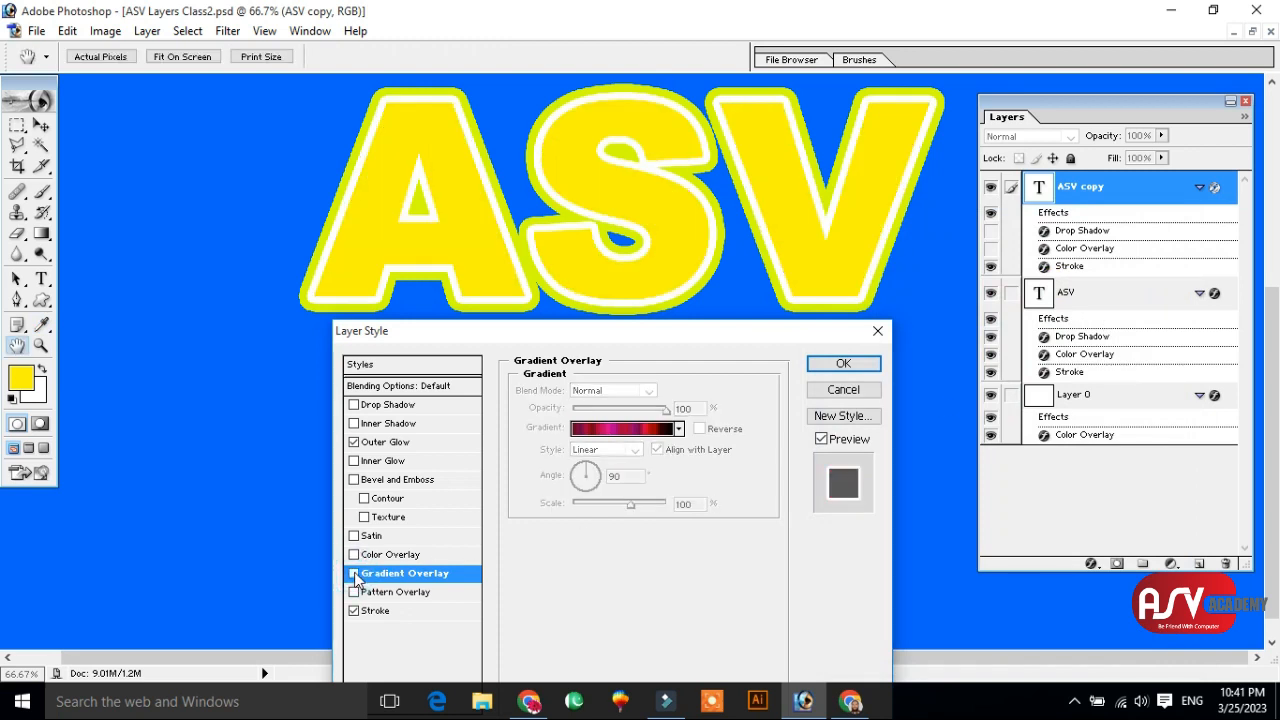
{"action": "left_click", "coordinate": [387, 595]}
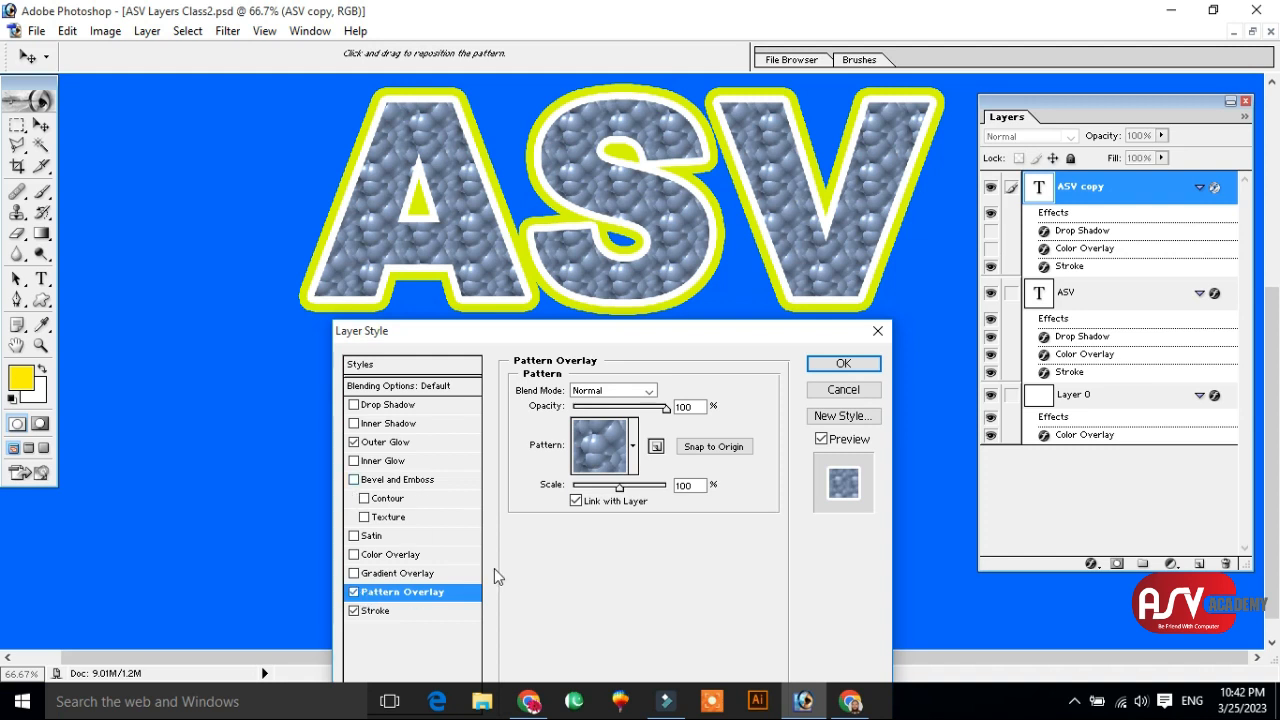
{"action": "left_click", "coordinate": [630, 391]}
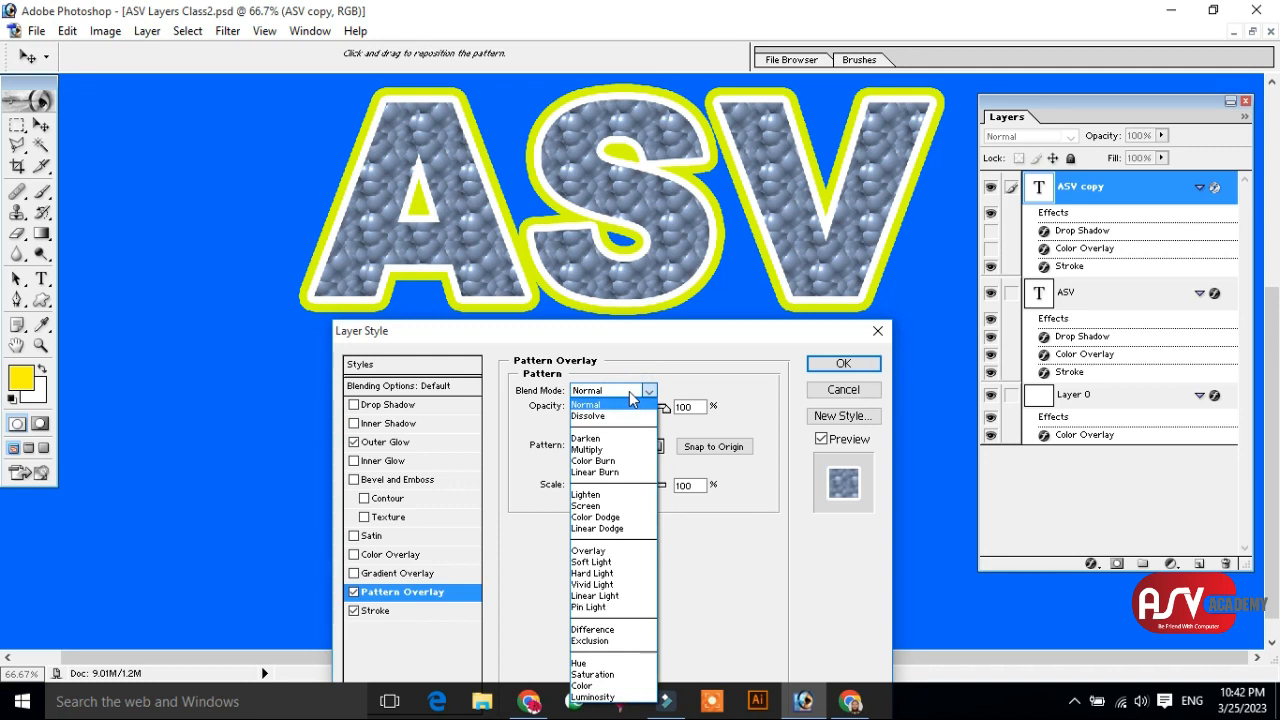
{"action": "left_click", "coordinate": [630, 394]}
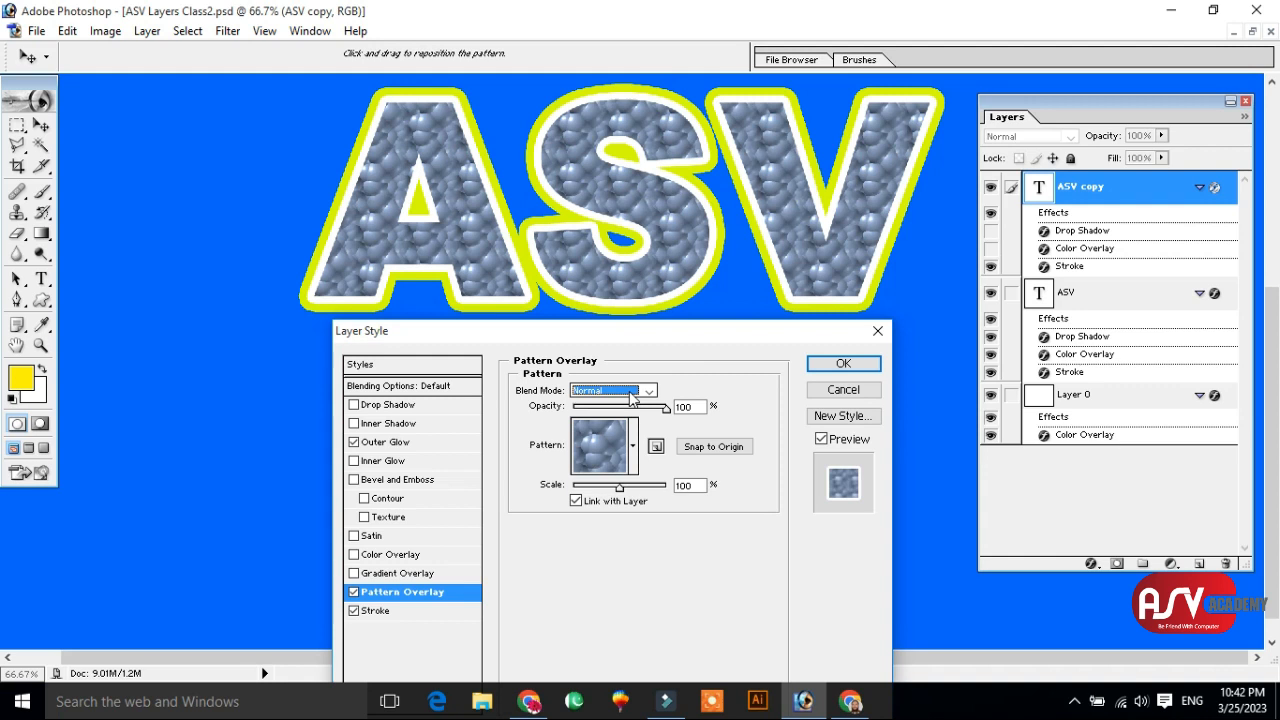
{"action": "left_click_drag", "start_coordinate": [665, 408], "coordinate": [614, 417]}
{"action": "key", "text": "Return"}
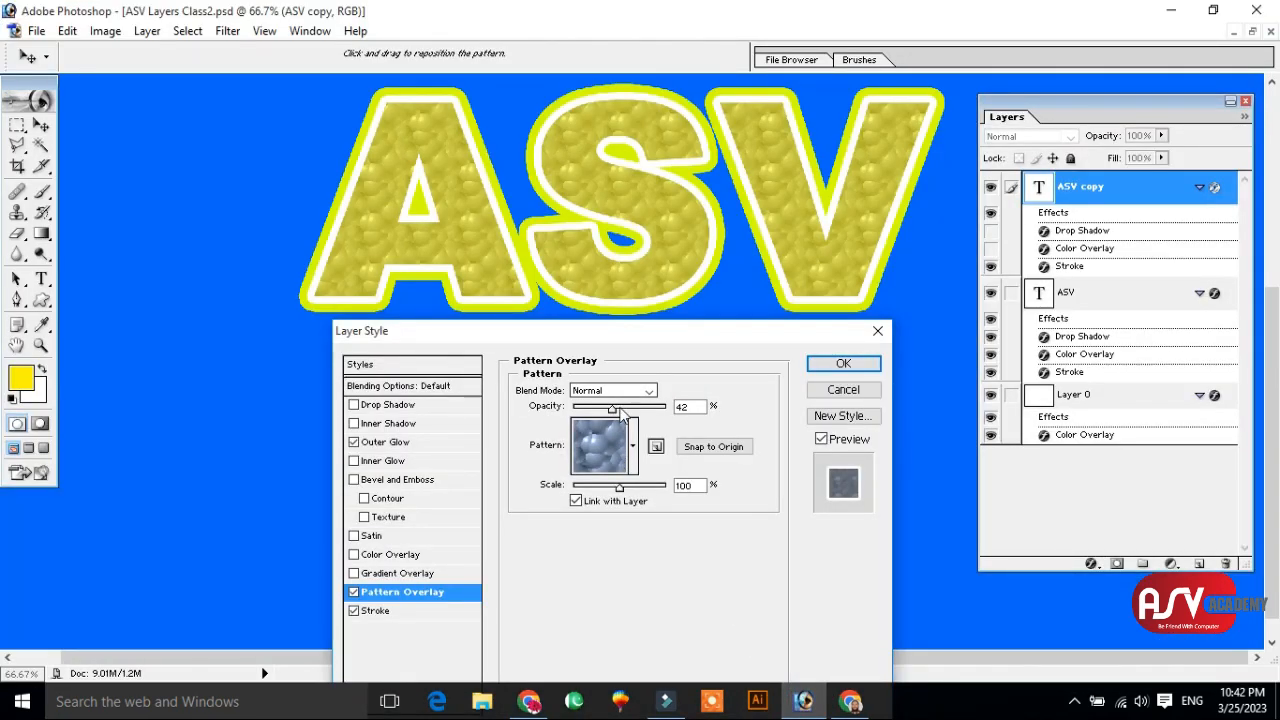
{"action": "left_click_drag", "start_coordinate": [612, 409], "coordinate": [666, 409]}
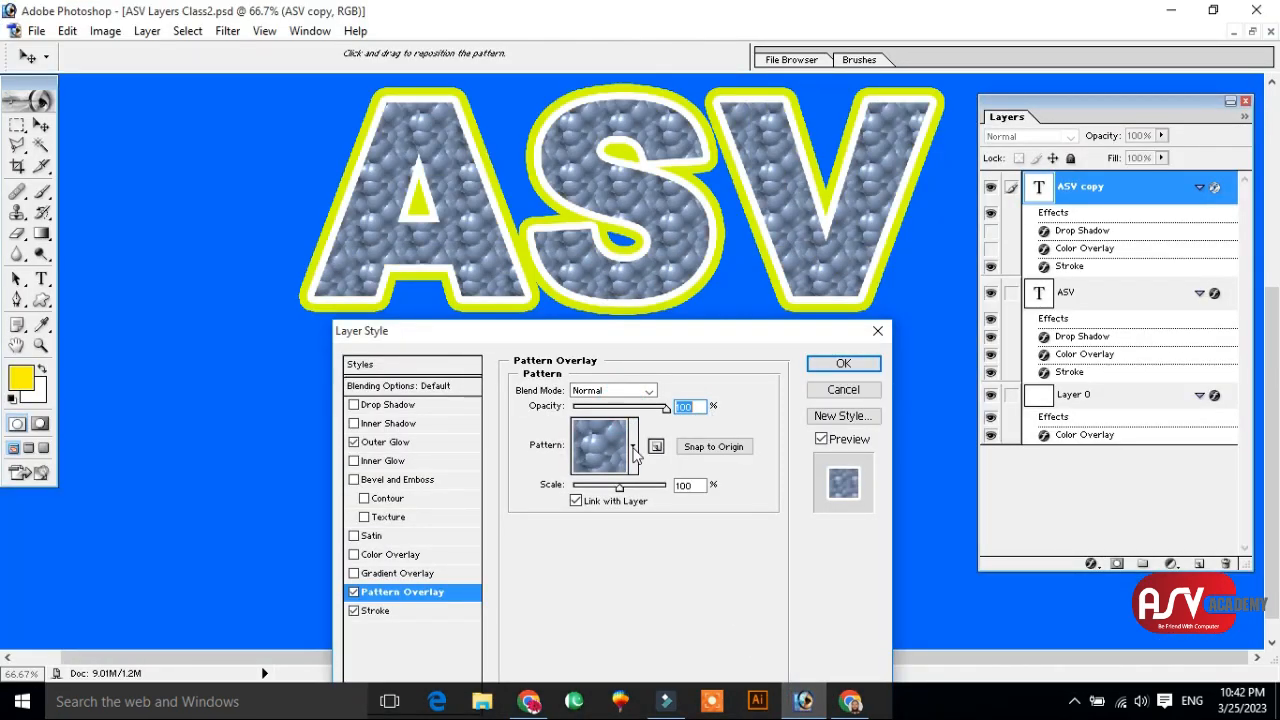
- Try several patterns for the Pattern Overlay and choose the multicoloured one
{"action": "left_click", "coordinate": [633, 444]}
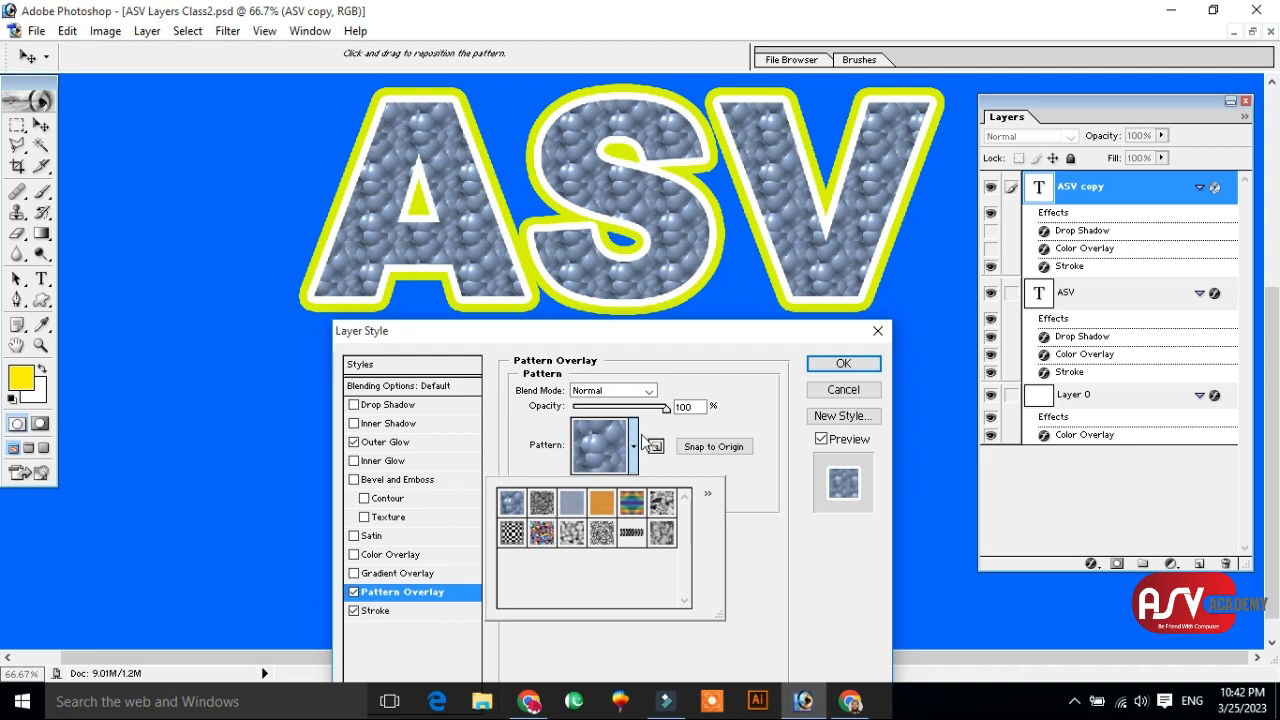
{"action": "left_click", "coordinate": [541, 533]}
{"action": "left_click", "coordinate": [571, 533]}
{"action": "left_click", "coordinate": [601, 535]}
{"action": "left_click", "coordinate": [543, 536]}
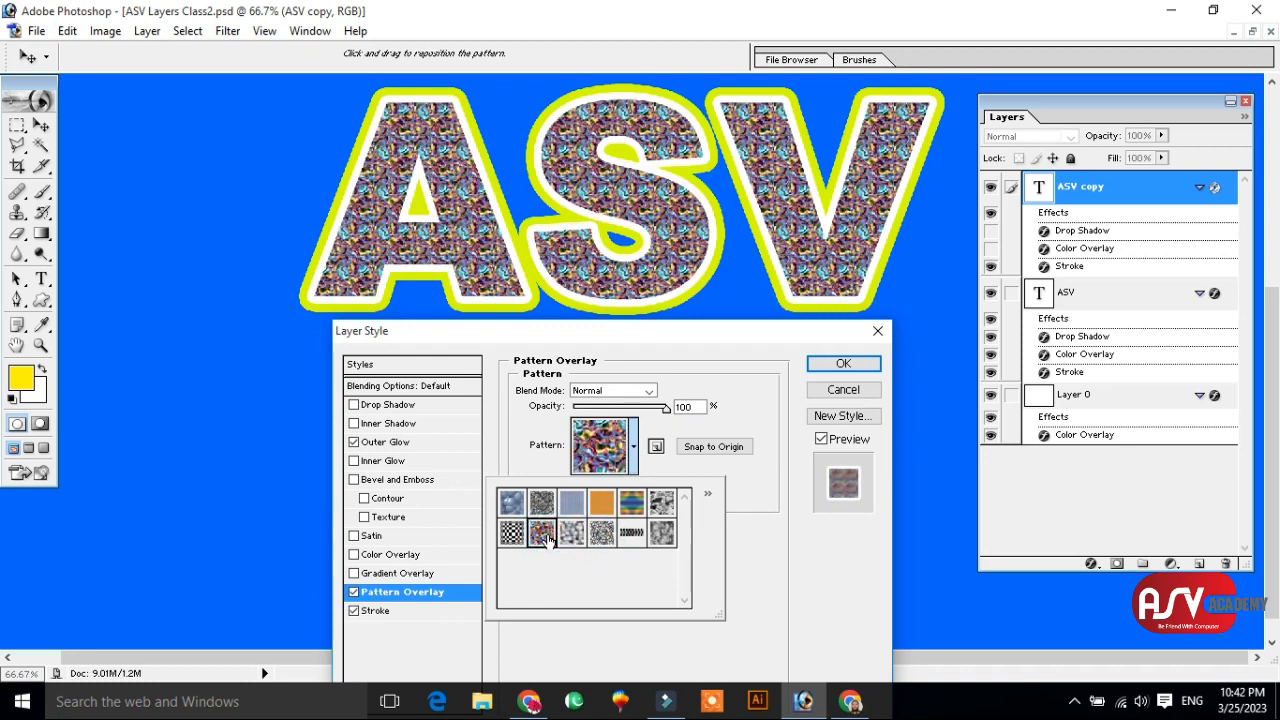
{"action": "left_click", "coordinate": [521, 422]}
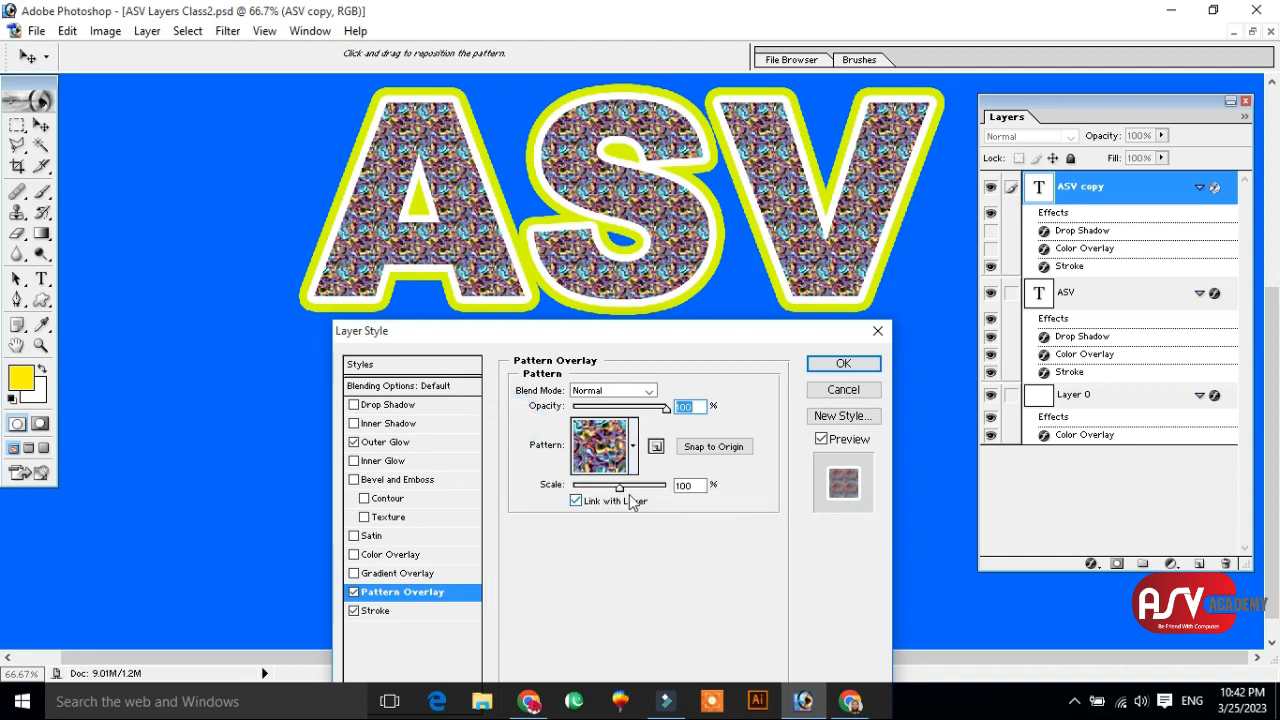
- Try the overlay pattern at 430% scale and settle on 27%
{"action": "left_click_drag", "start_coordinate": [620, 490], "coordinate": [636, 492]}
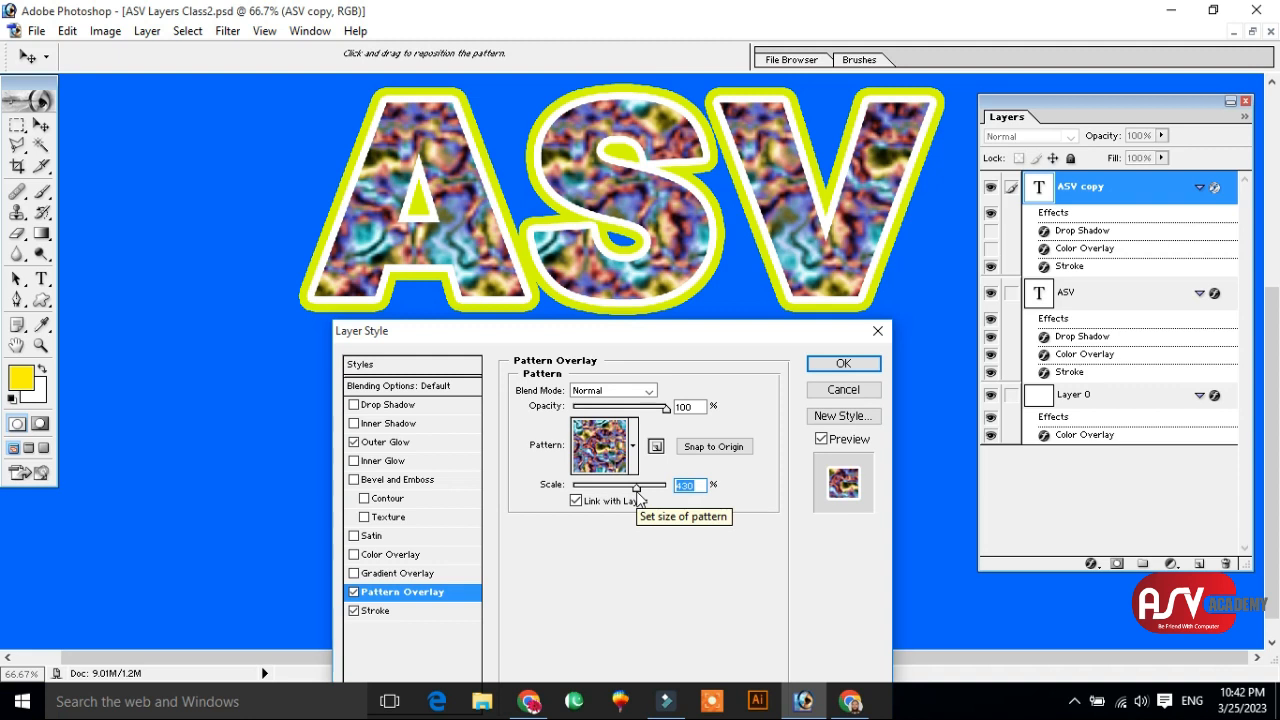
{"action": "left_click_drag", "start_coordinate": [640, 492], "coordinate": [590, 492]}
{"action": "key", "text": "Return"}
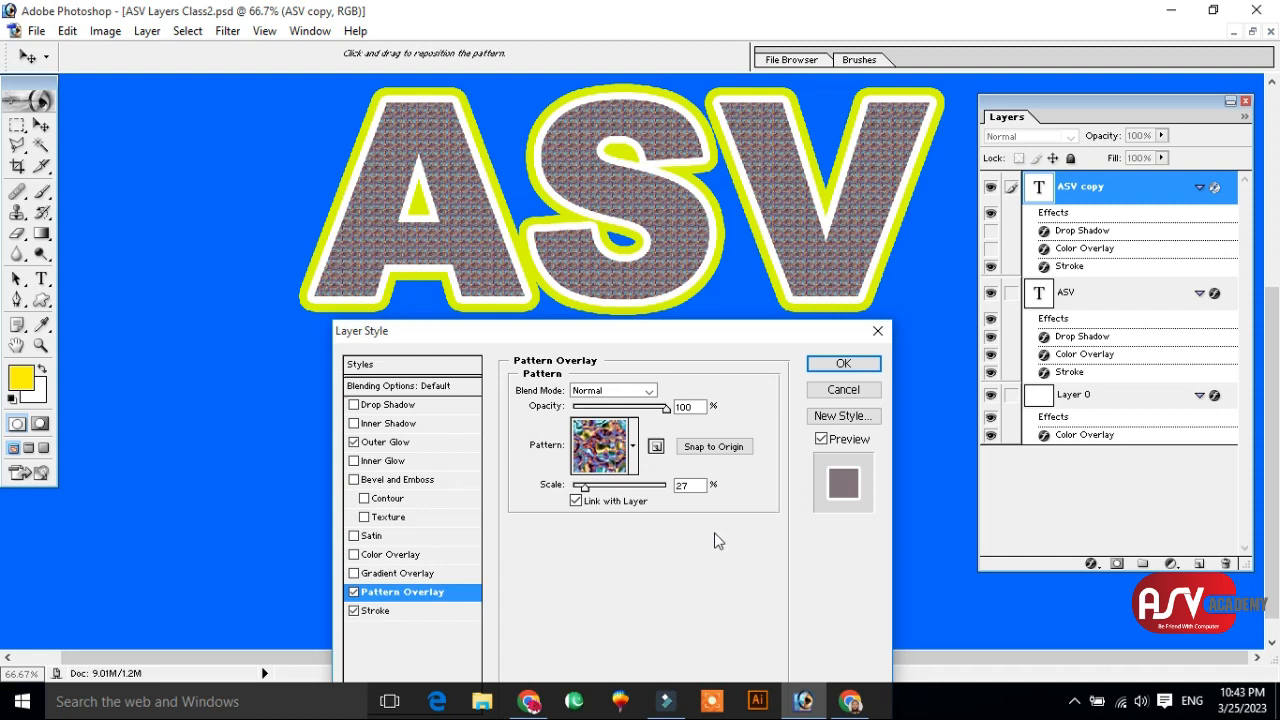
- Append the Texture Fill pattern set to the available overlay patterns
{"action": "left_click", "coordinate": [634, 446]}
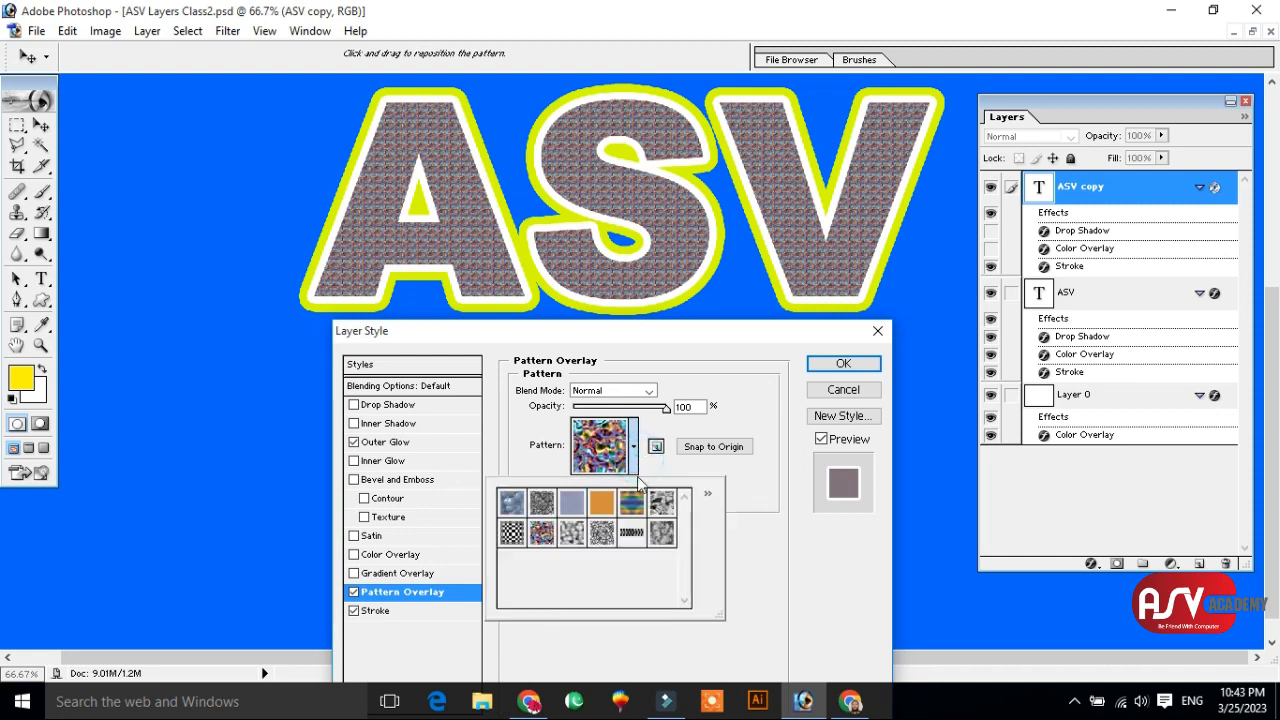
{"action": "left_click", "coordinate": [706, 494]}
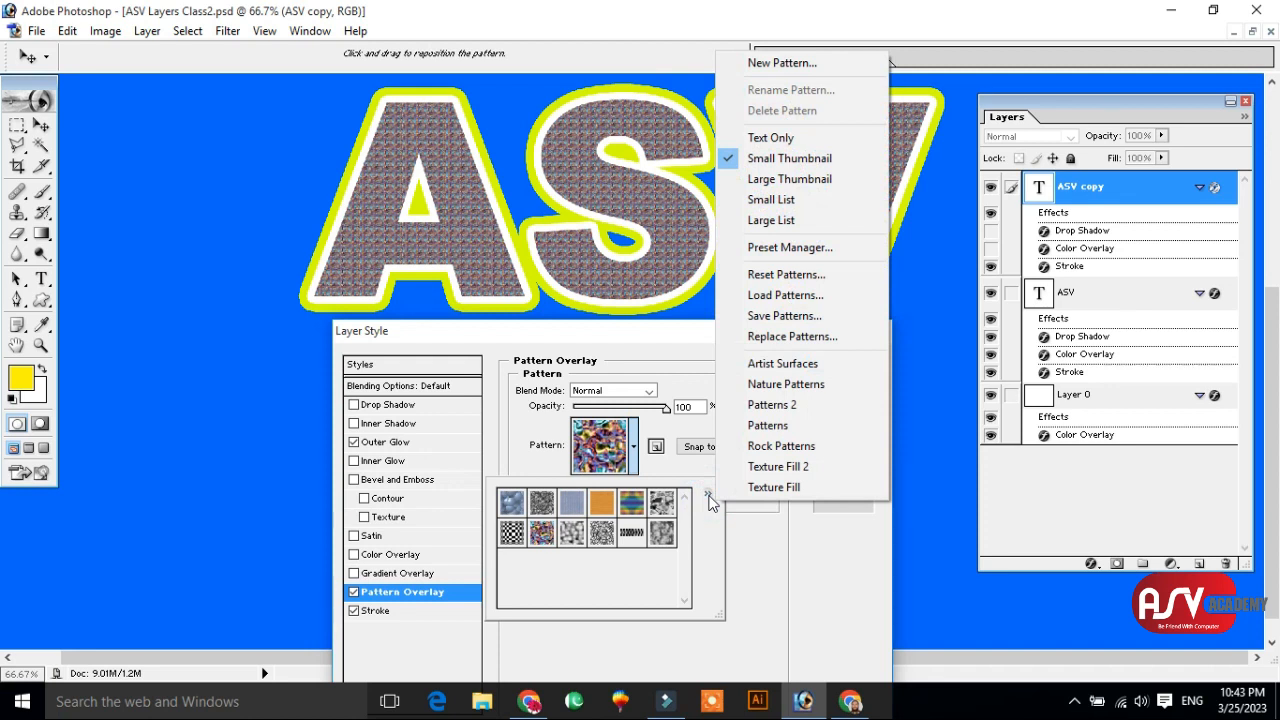
{"action": "left_click", "coordinate": [775, 487]}
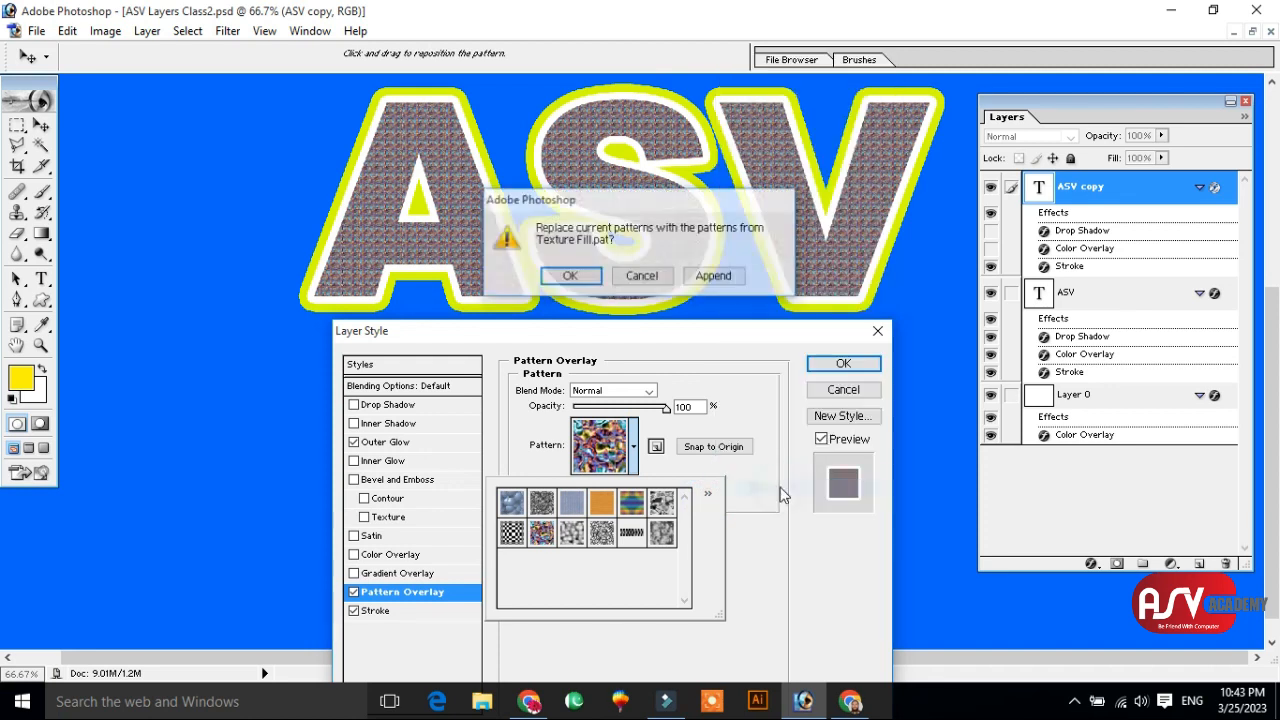
{"action": "left_click", "coordinate": [716, 278]}
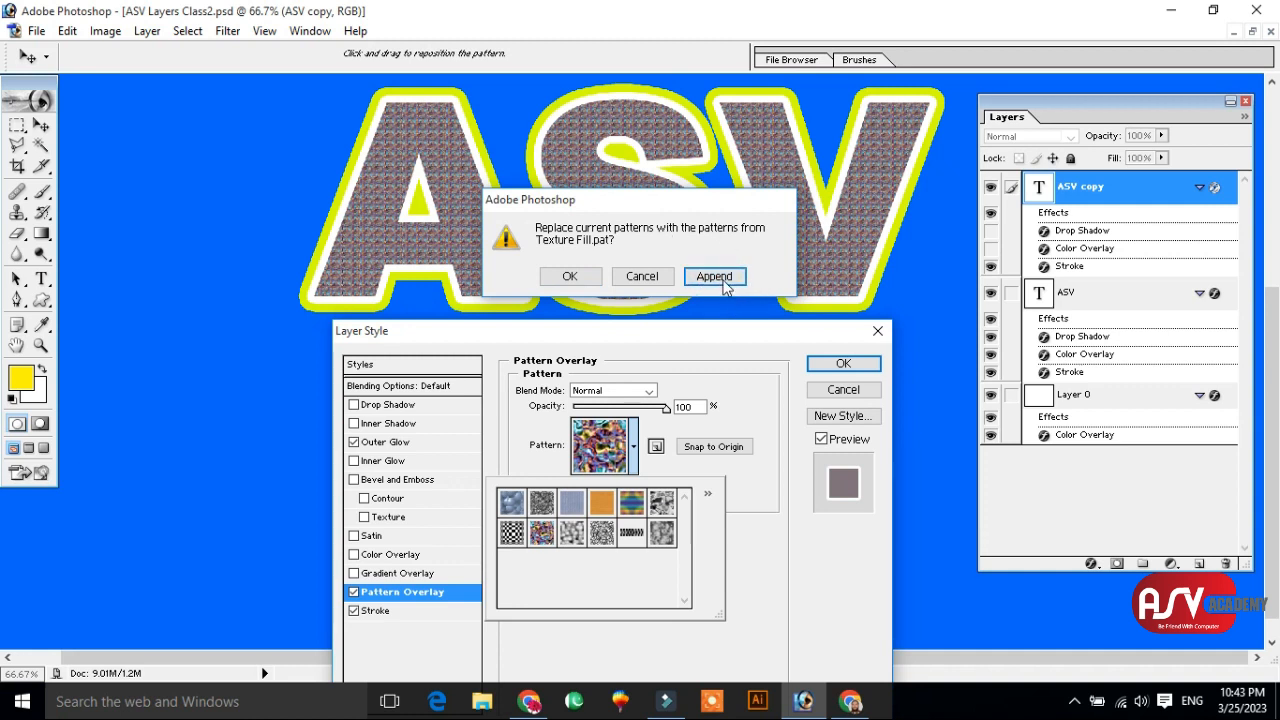
{"action": "left_click", "coordinate": [726, 278]}
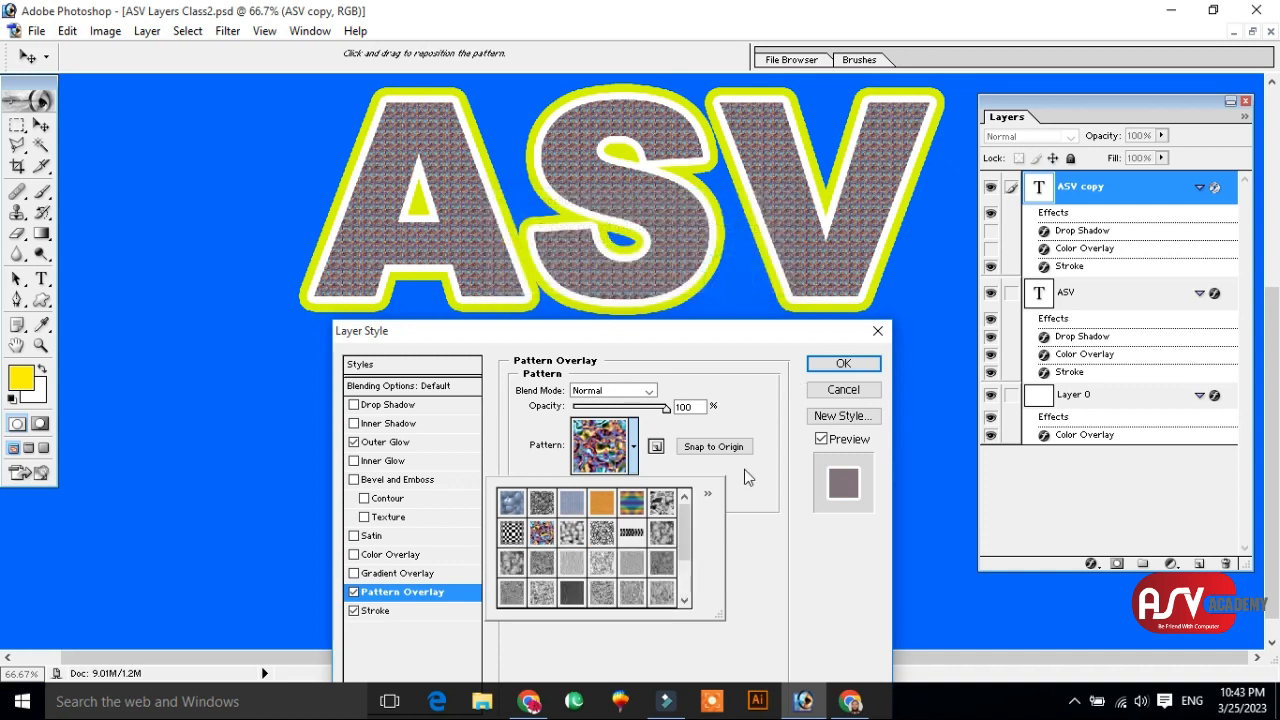
- Try the added texture patterns, choose a grey grainy one and apply the layer style to the ASV copy
{"action": "left_click", "coordinate": [684, 575]}
{"action": "left_click", "coordinate": [628, 561]}
{"action": "left_click", "coordinate": [630, 535]}
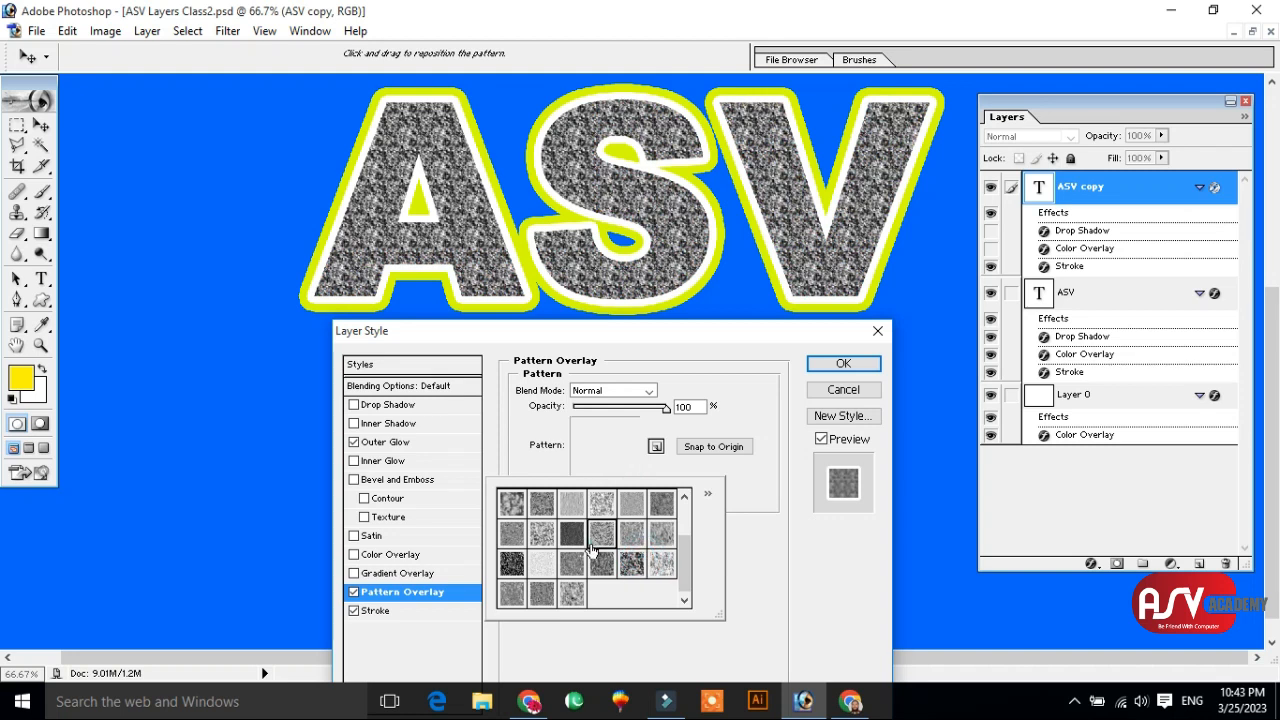
{"action": "left_click", "coordinate": [511, 533]}
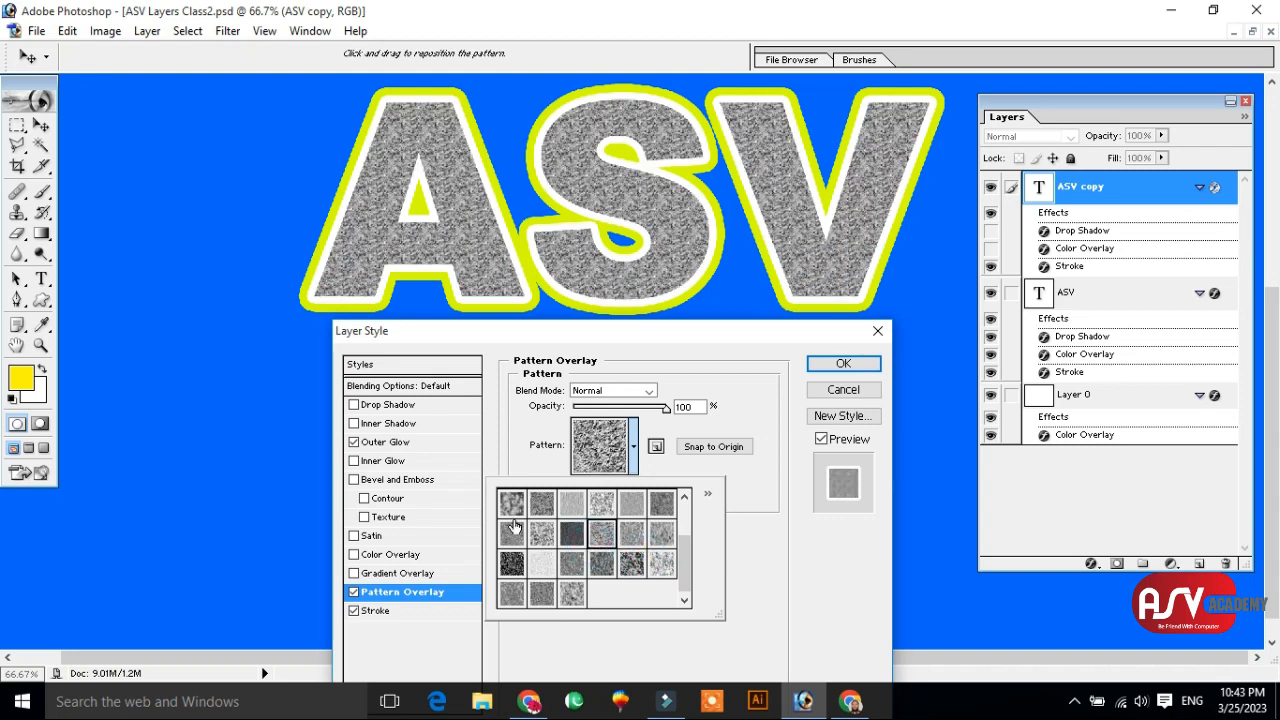
{"action": "left_click", "coordinate": [840, 363]}
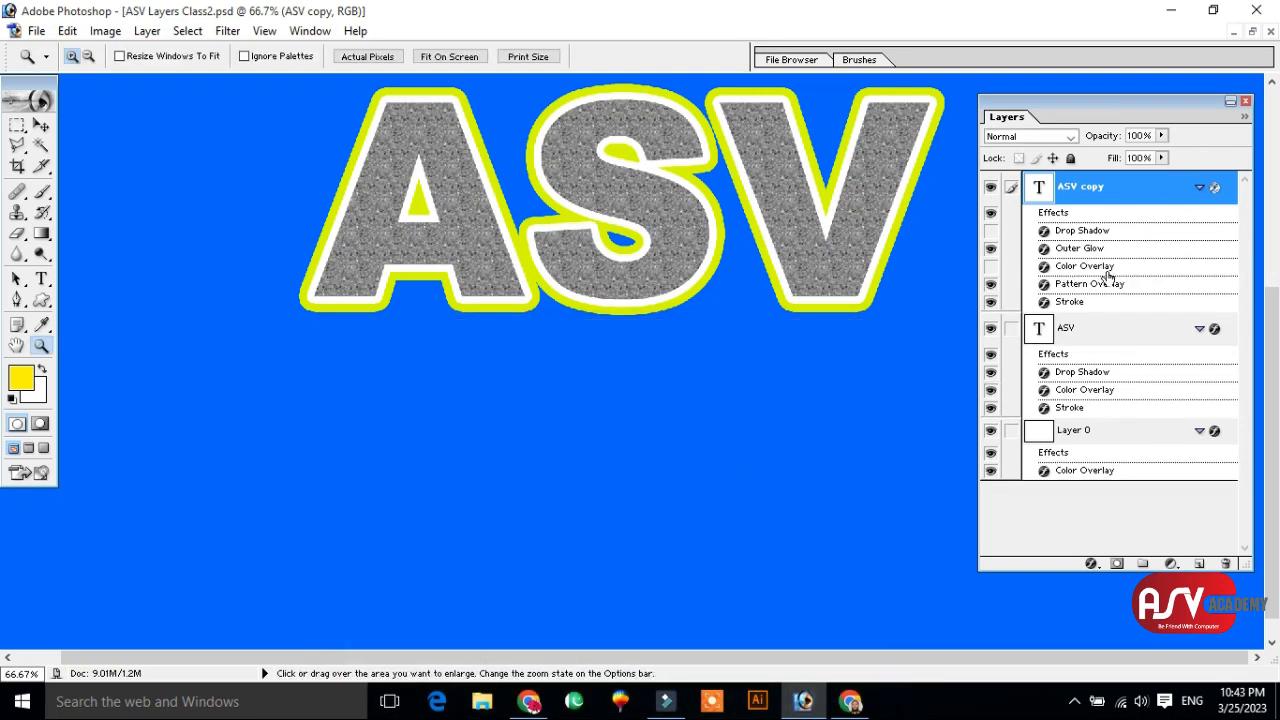
- Reopen the ASV copy's layer style, try Gradient Overlay over the pattern, turn it off again and accept
{"action": "double_click", "coordinate": [1137, 198]}
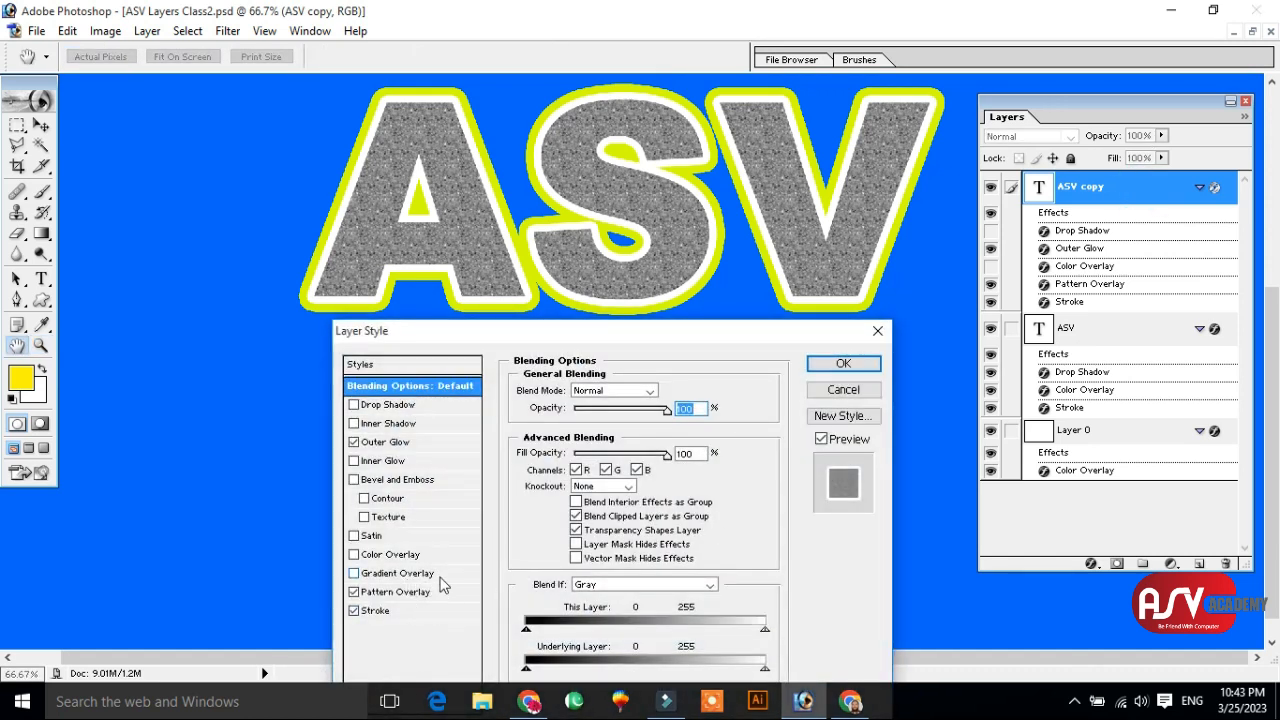
{"action": "left_click", "coordinate": [375, 576]}
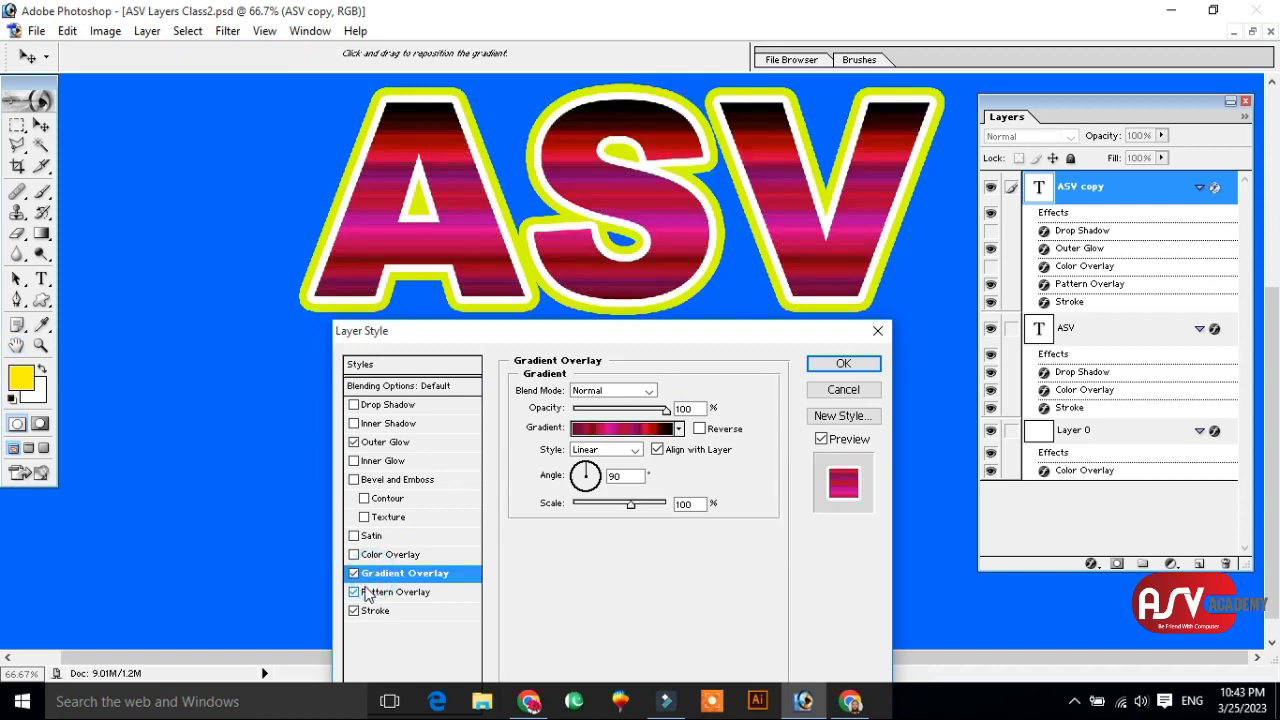
{"action": "left_click", "coordinate": [353, 573]}
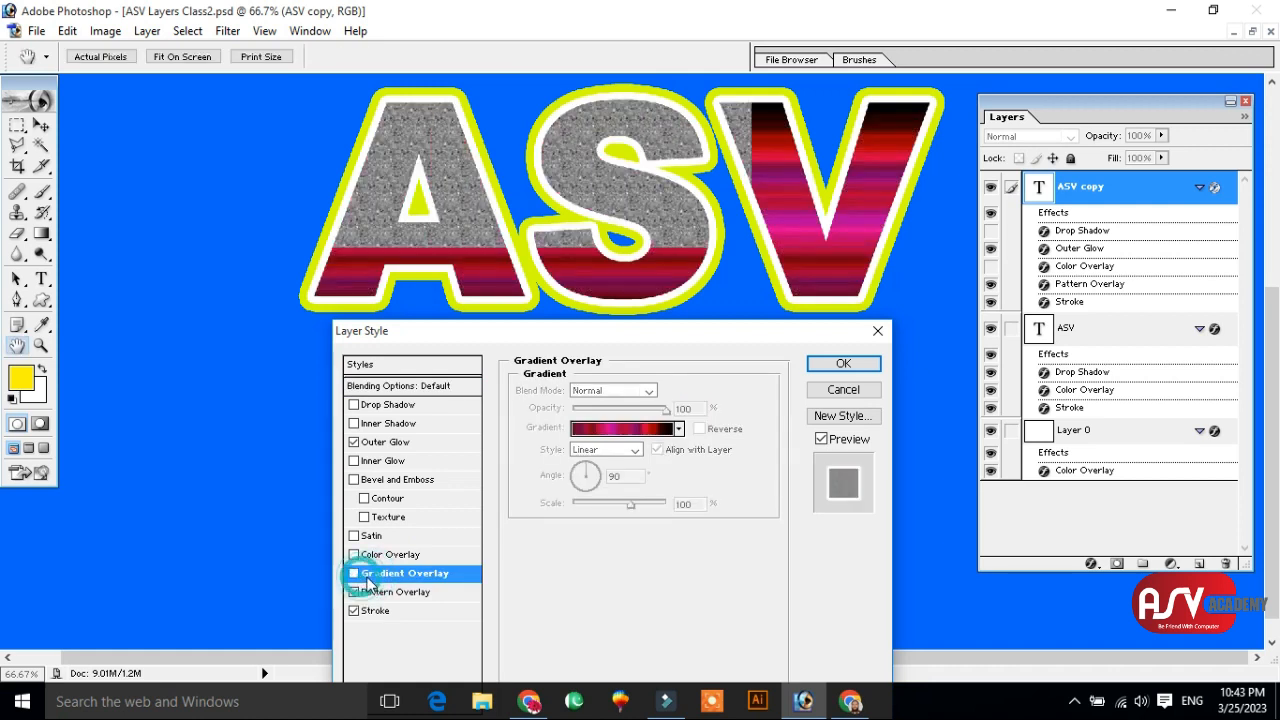
{"action": "left_click", "coordinate": [843, 363]}
- Duplicate the grey-patterned ASV text straight down to make a third line beneath it
{"action": "key", "text": "z"}
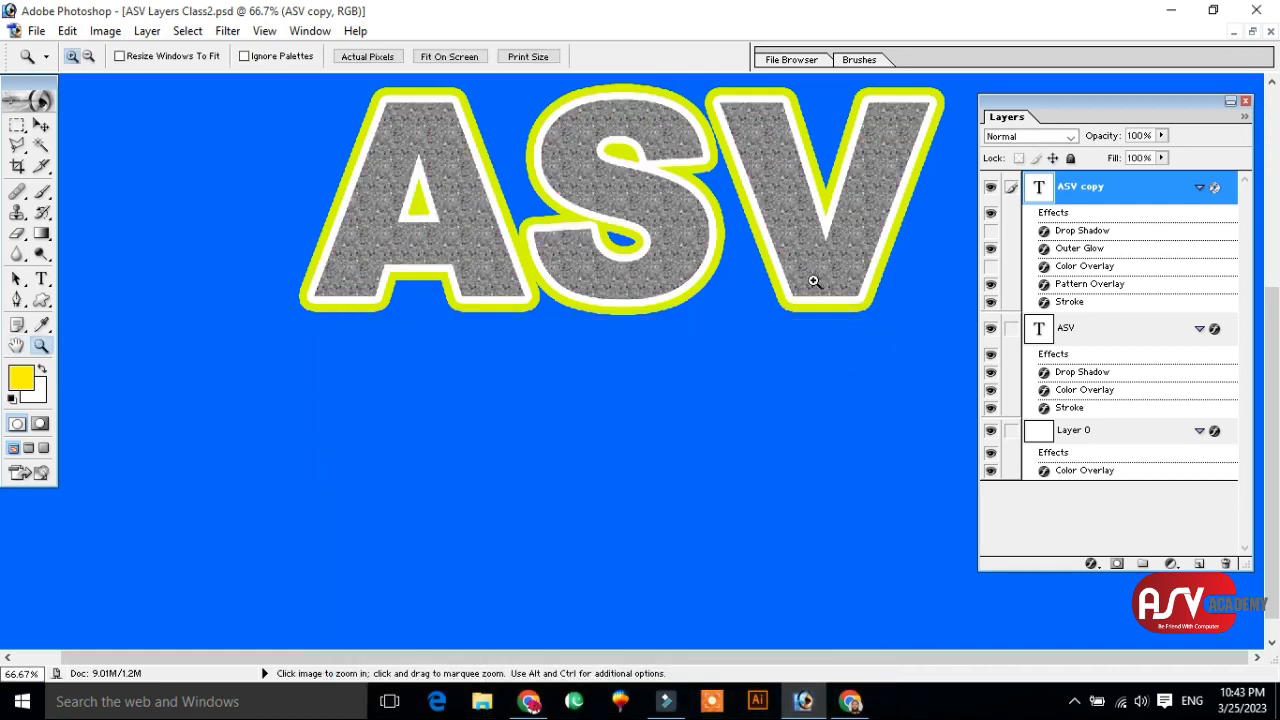
{"action": "left_click", "coordinate": [800, 297], "text": "alt"}
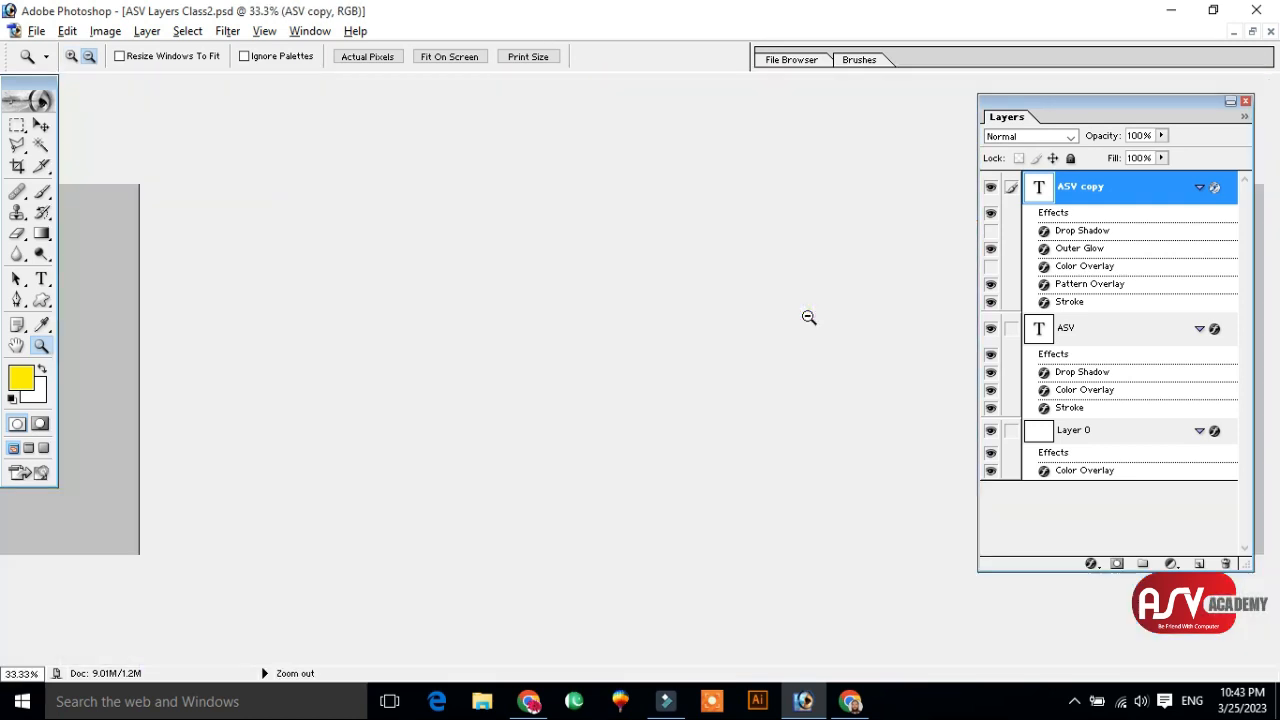
{"action": "left_click", "coordinate": [40, 124]}
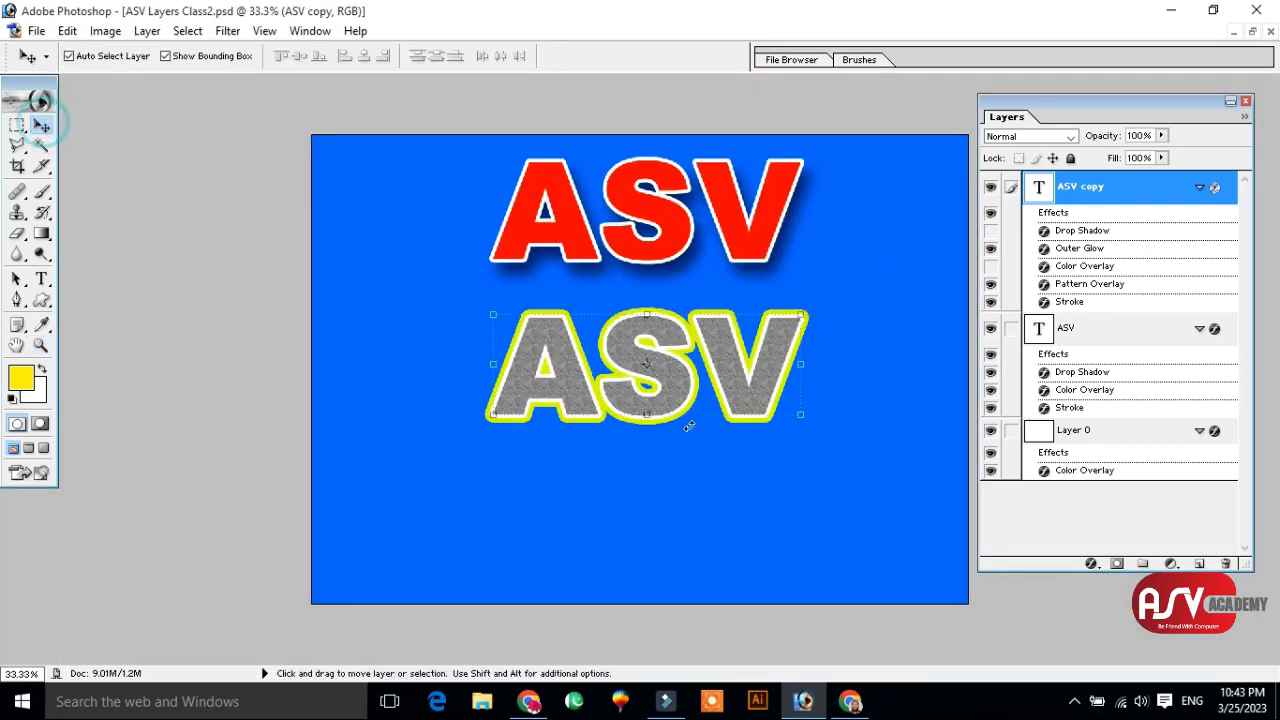
{"action": "left_click_drag", "start_coordinate": [738, 394], "coordinate": [740, 516], "text": "alt"}
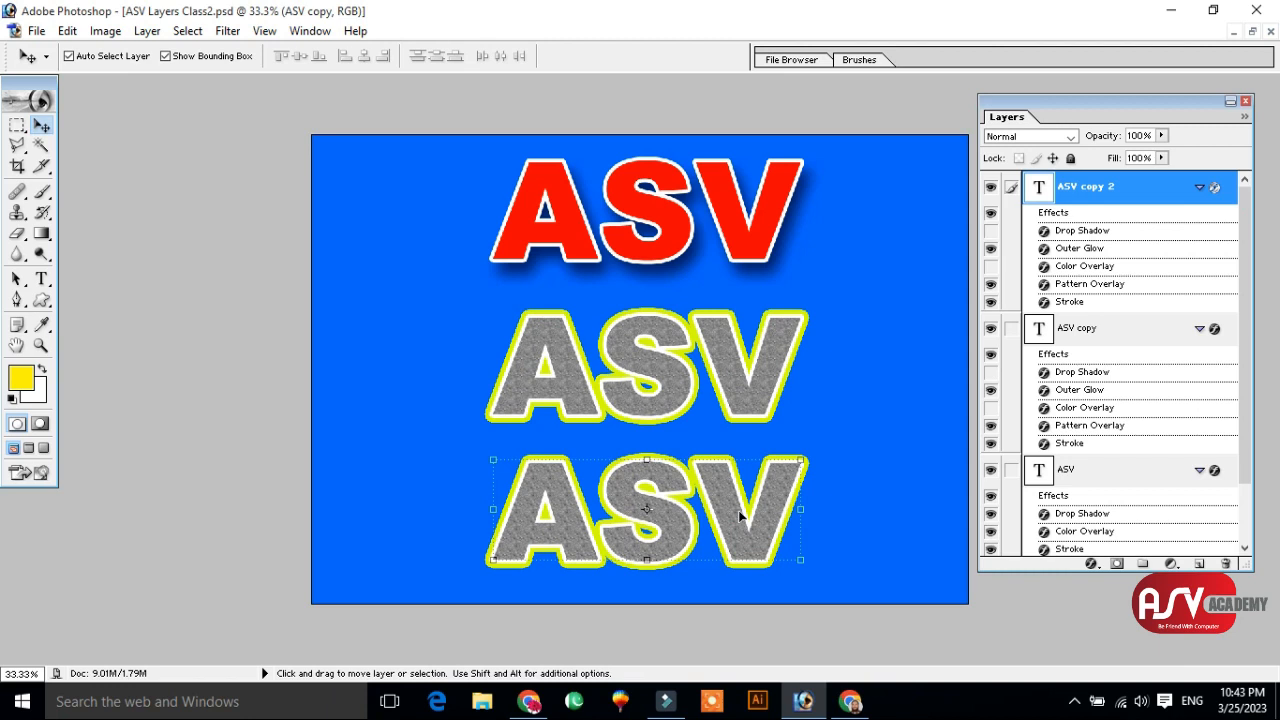
- Replace the third ASV line's Pattern Overlay with the red-magenta striped Gradient Overlay and apply the layer style
{"action": "double_click", "coordinate": [1149, 197]}
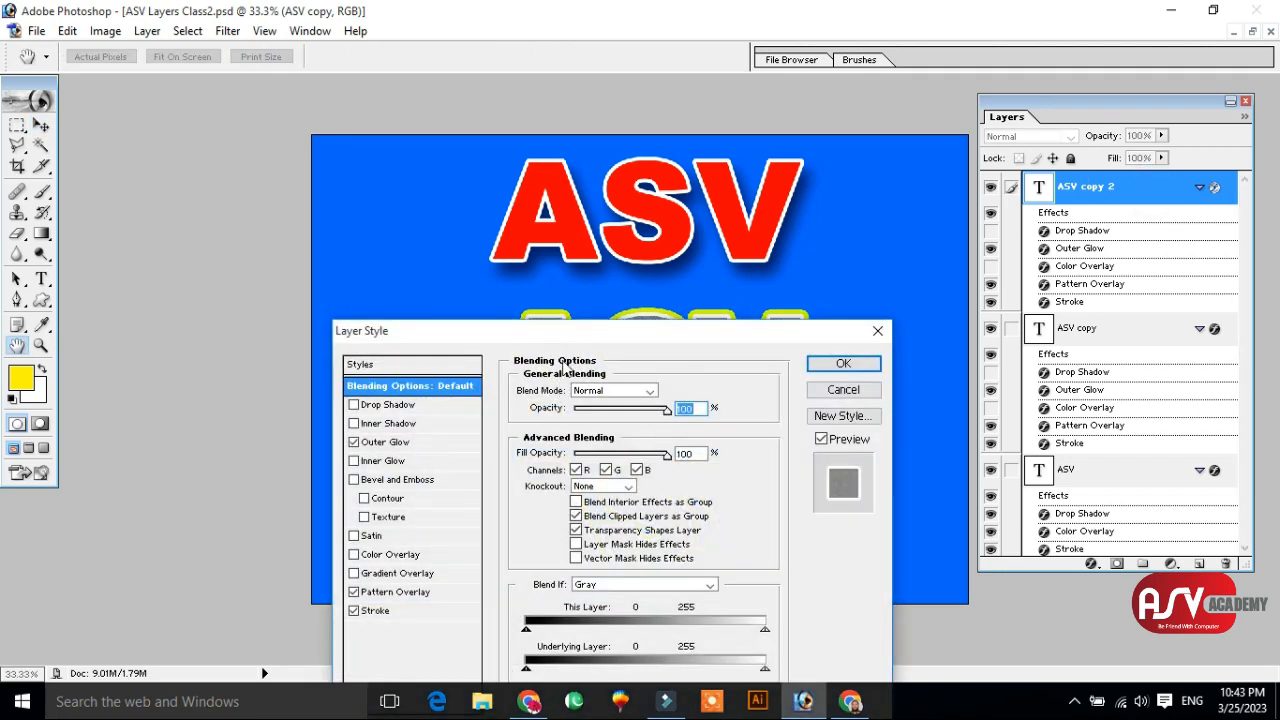
{"action": "left_click_drag", "start_coordinate": [592, 337], "coordinate": [936, 156]}
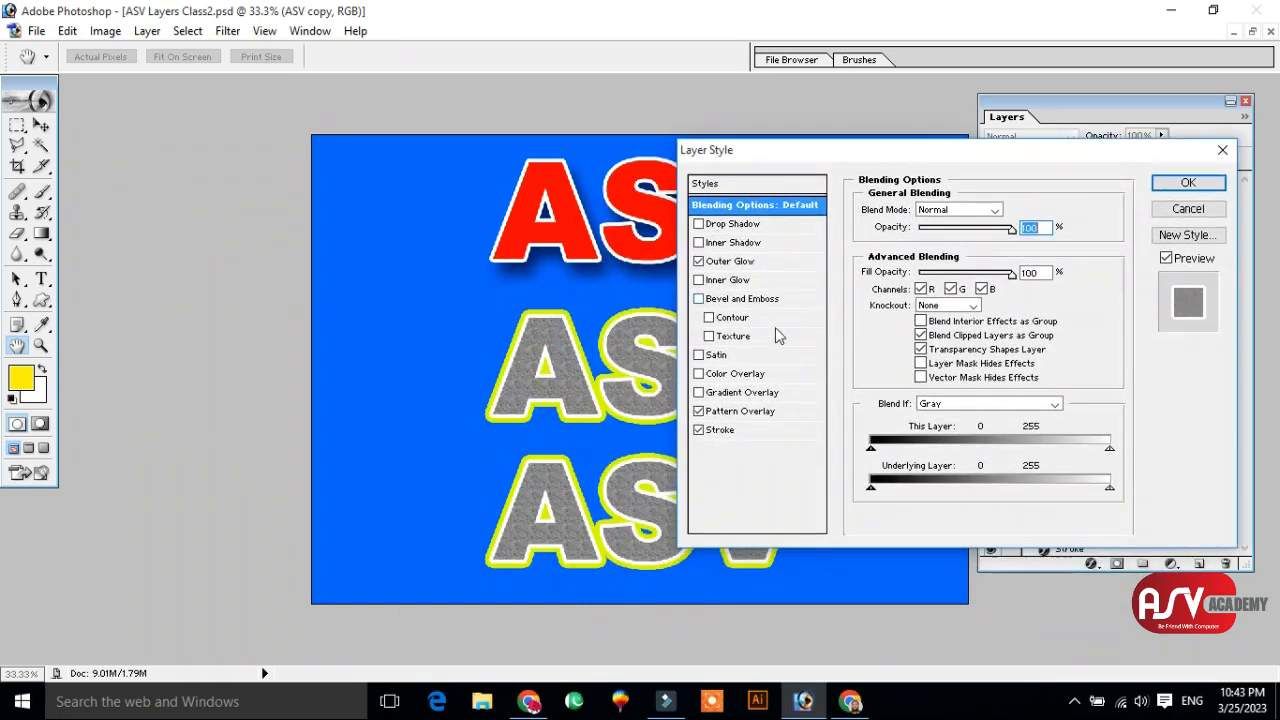
{"action": "left_click", "coordinate": [738, 394]}
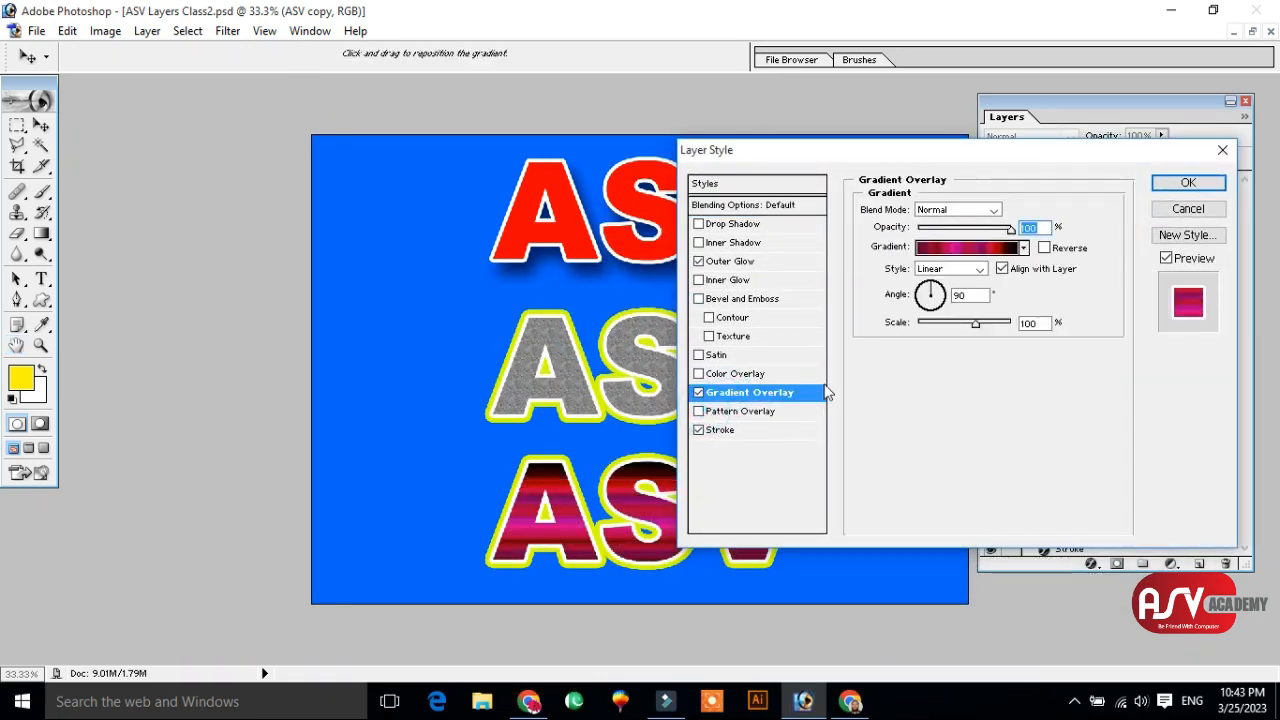
{"action": "left_click", "coordinate": [1189, 183]}
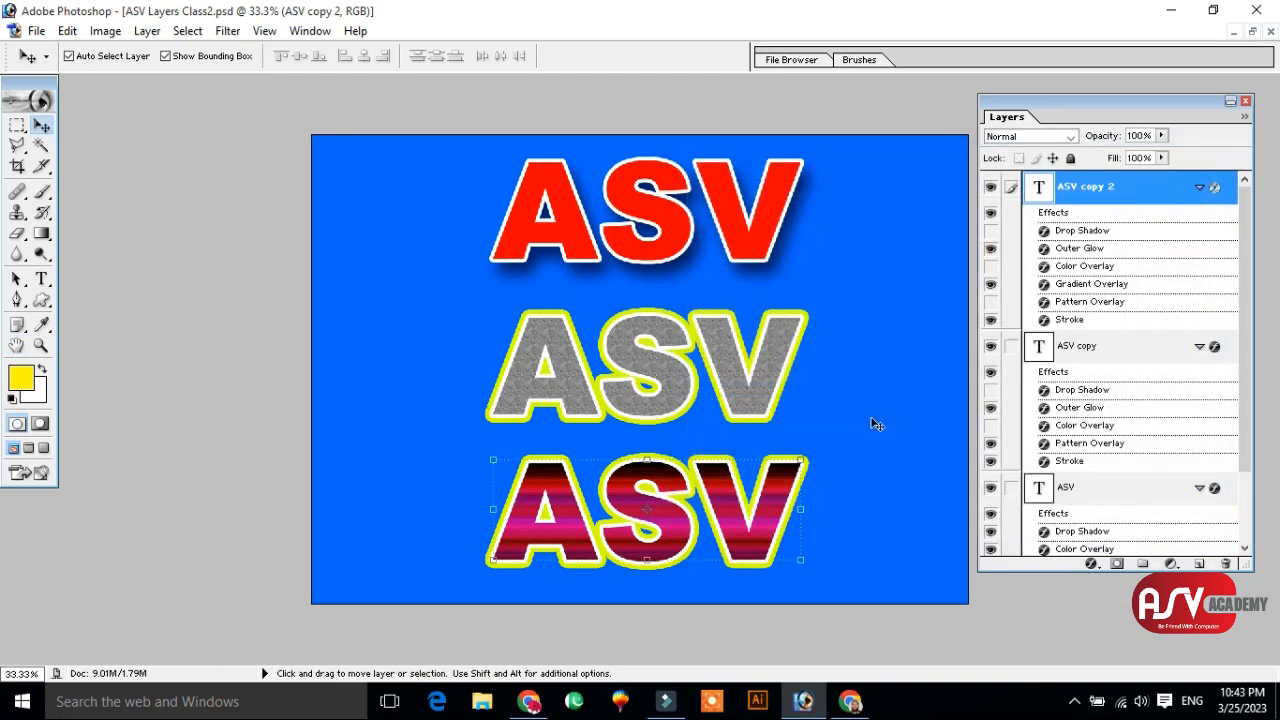
- Duplicate the red ASV text to its right and move the original left so the two stand side by side
{"action": "left_click", "coordinate": [767, 222]}
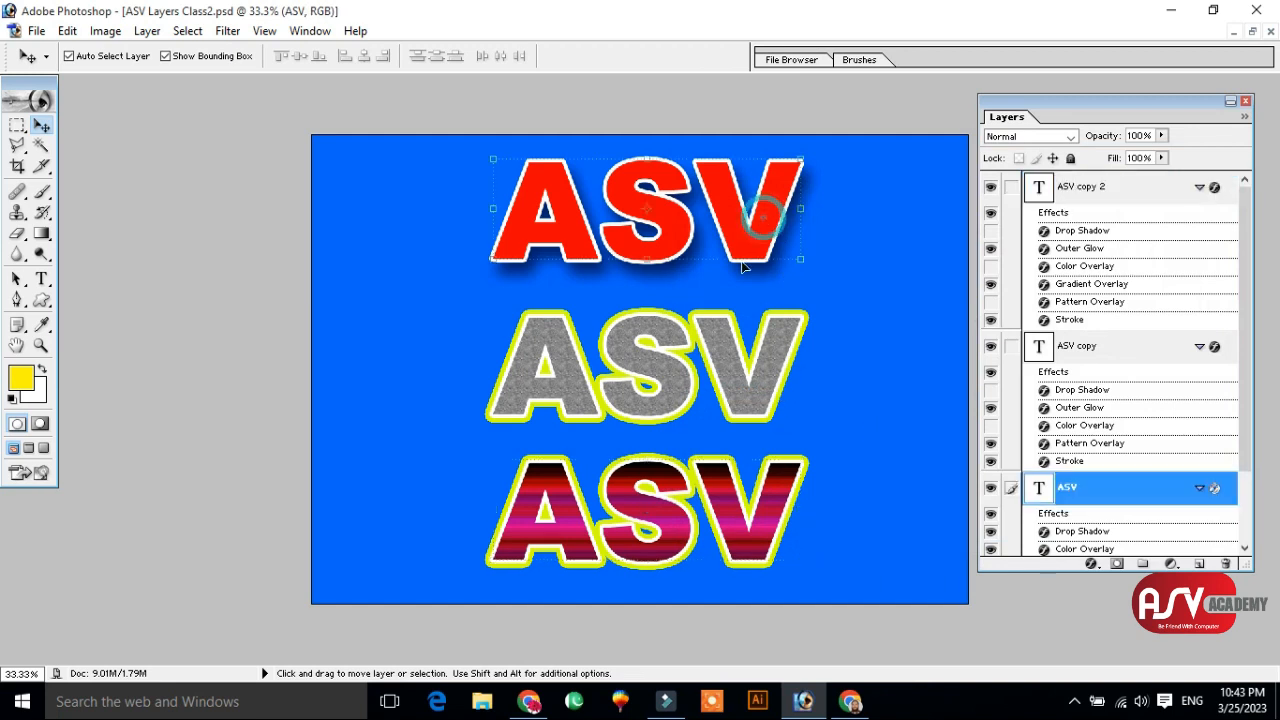
{"action": "key", "text": "z"}
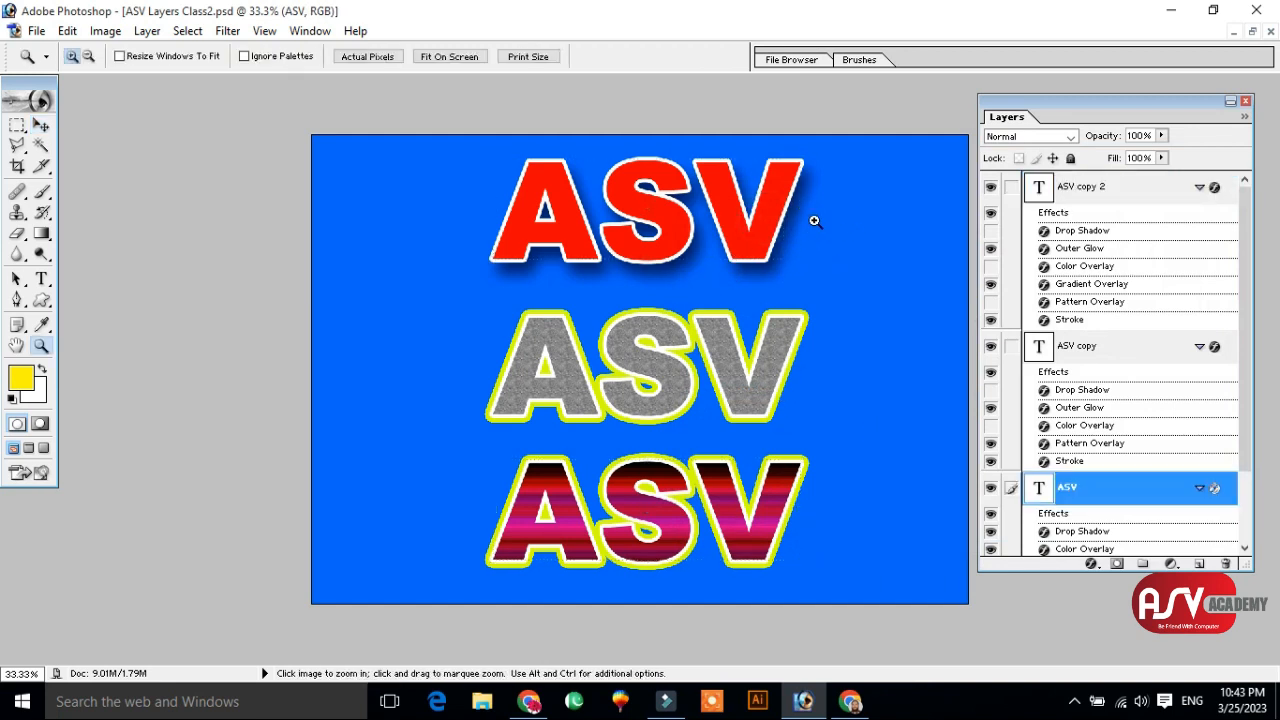
{"action": "left_click", "coordinate": [817, 451]}
{"action": "key", "text": "space"}
{"action": "left_click_drag", "start_coordinate": [765, 295], "coordinate": [707, 463]}
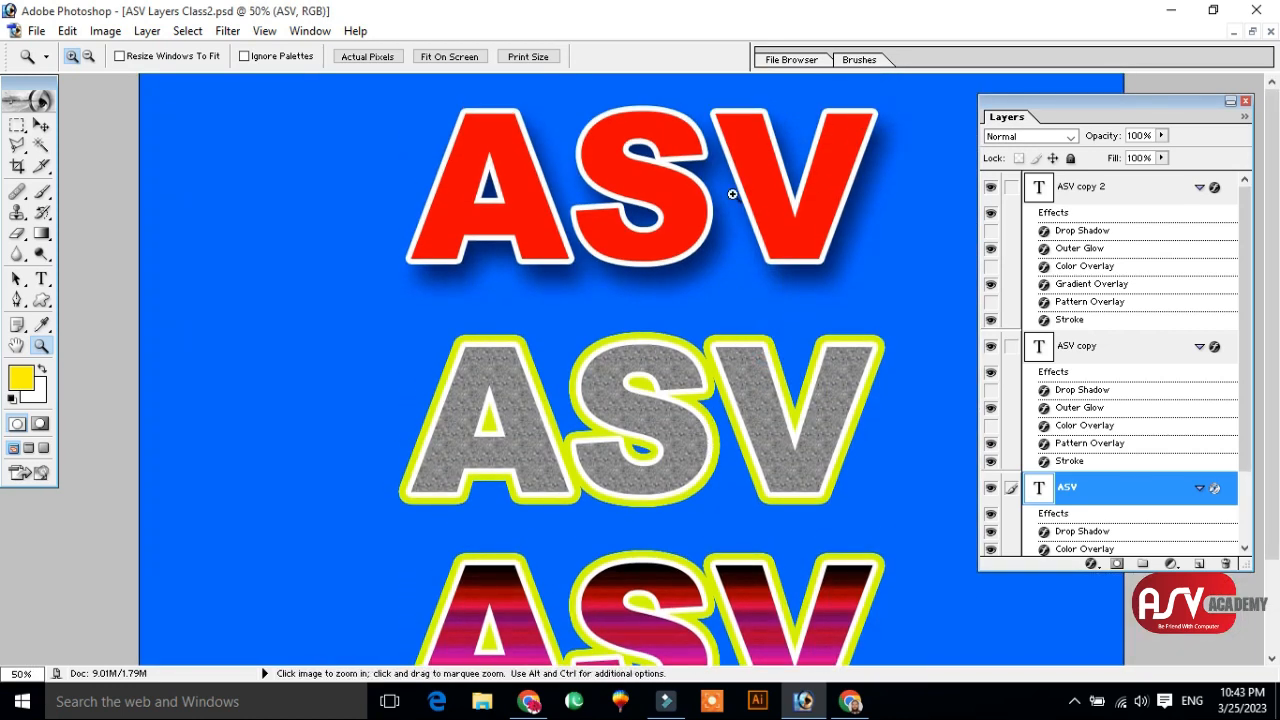
{"action": "scroll", "coordinate": [666, 294], "scroll_direction": "down", "scroll_amount": 4}
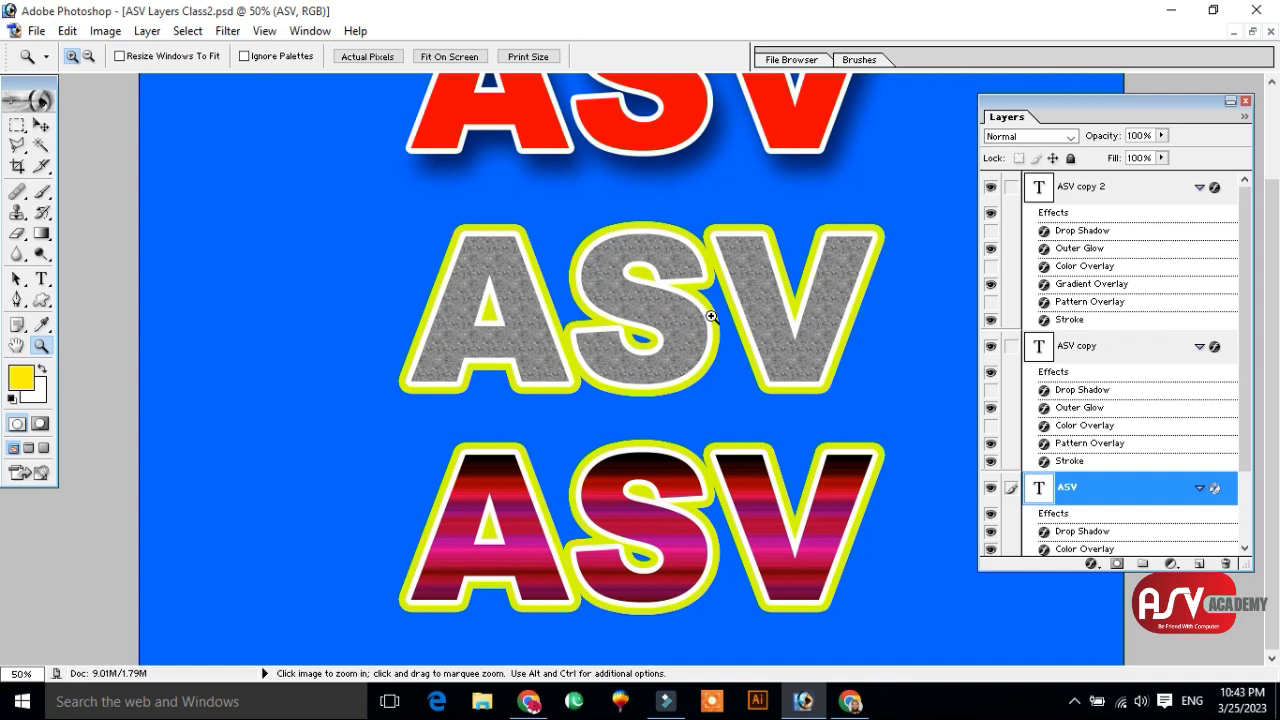
{"action": "scroll", "coordinate": [666, 396], "scroll_direction": "up", "scroll_amount": 4}
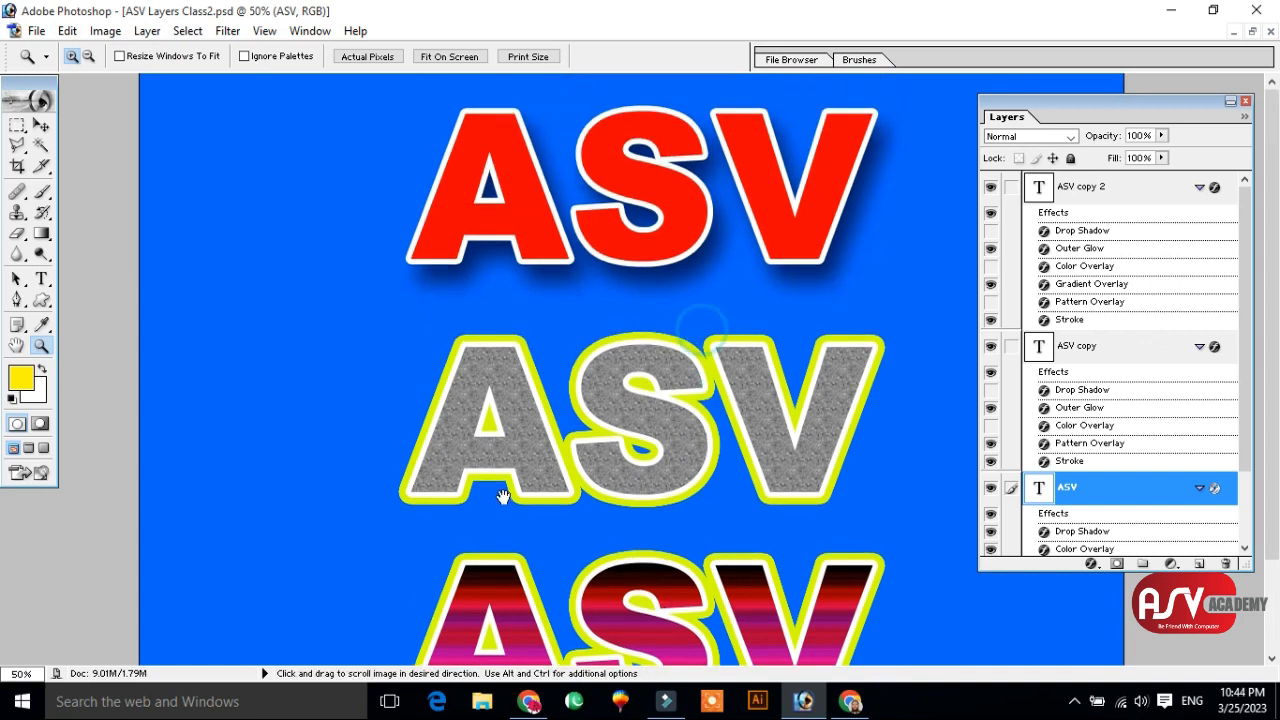
{"action": "left_click", "coordinate": [42, 125]}
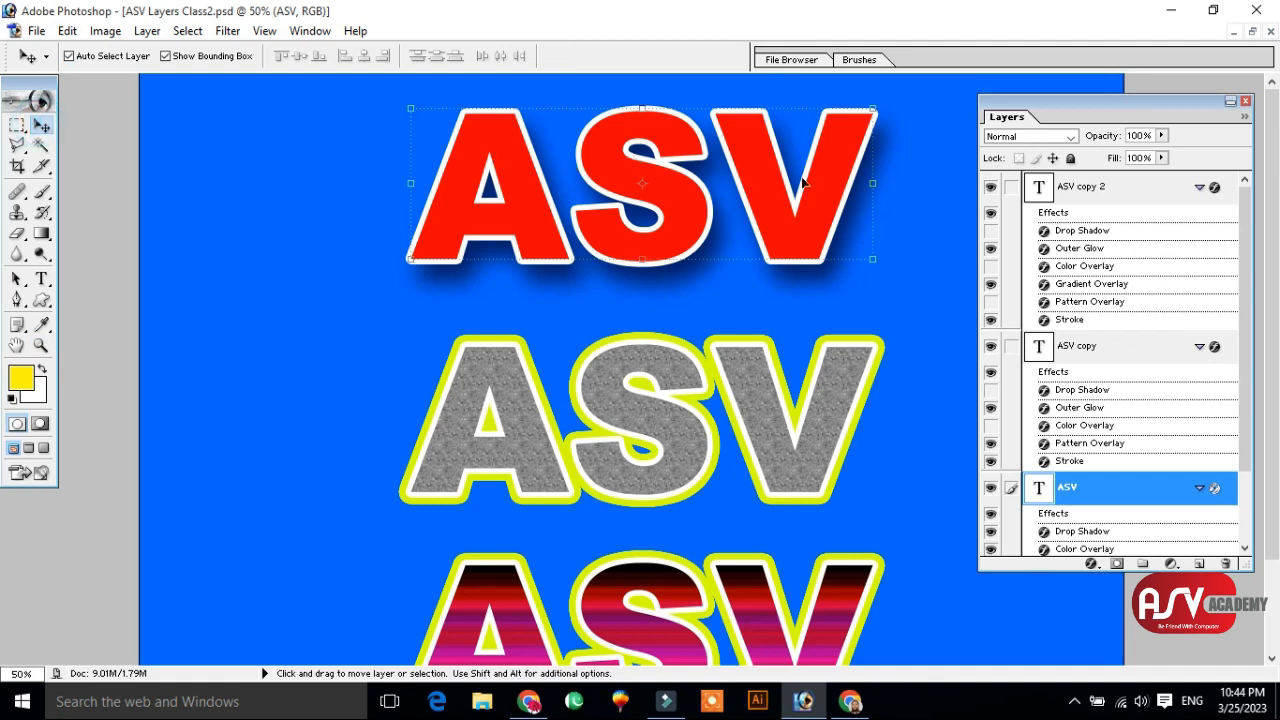
{"action": "left_click_drag", "start_coordinate": [492, 153], "coordinate": [867, 147]}
{"action": "left_click", "coordinate": [738, 170]}
{"action": "left_click_drag", "start_coordinate": [745, 142], "coordinate": [550, 150]}
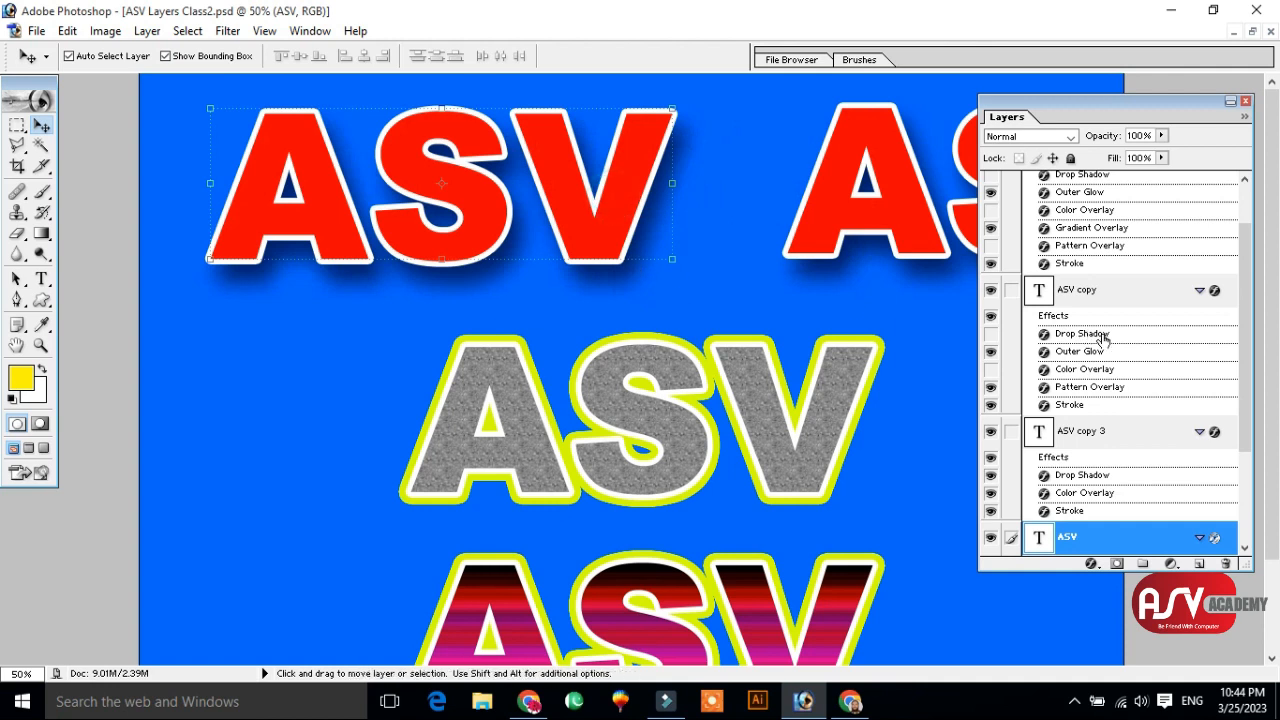
- Open the layer style of the original red ASV layer and enable Bevel and Emboss
{"action": "double_click", "coordinate": [1136, 540]}
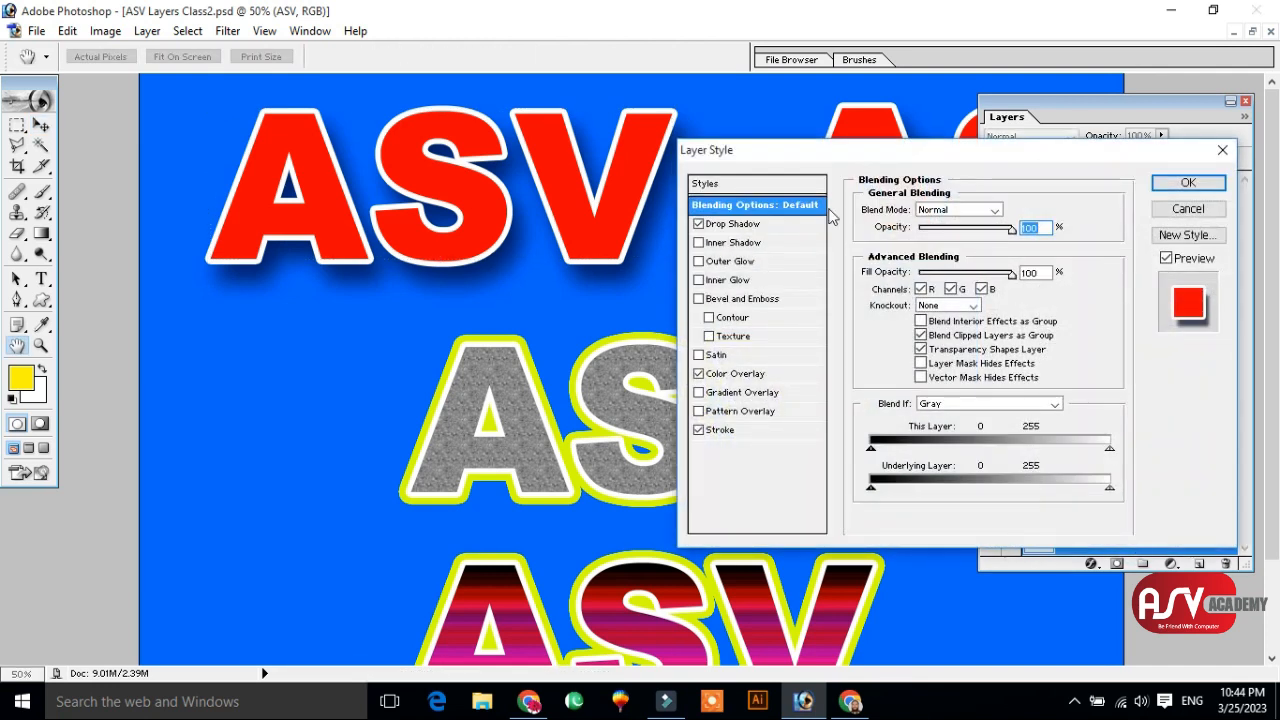
{"action": "key", "text": "Return"}
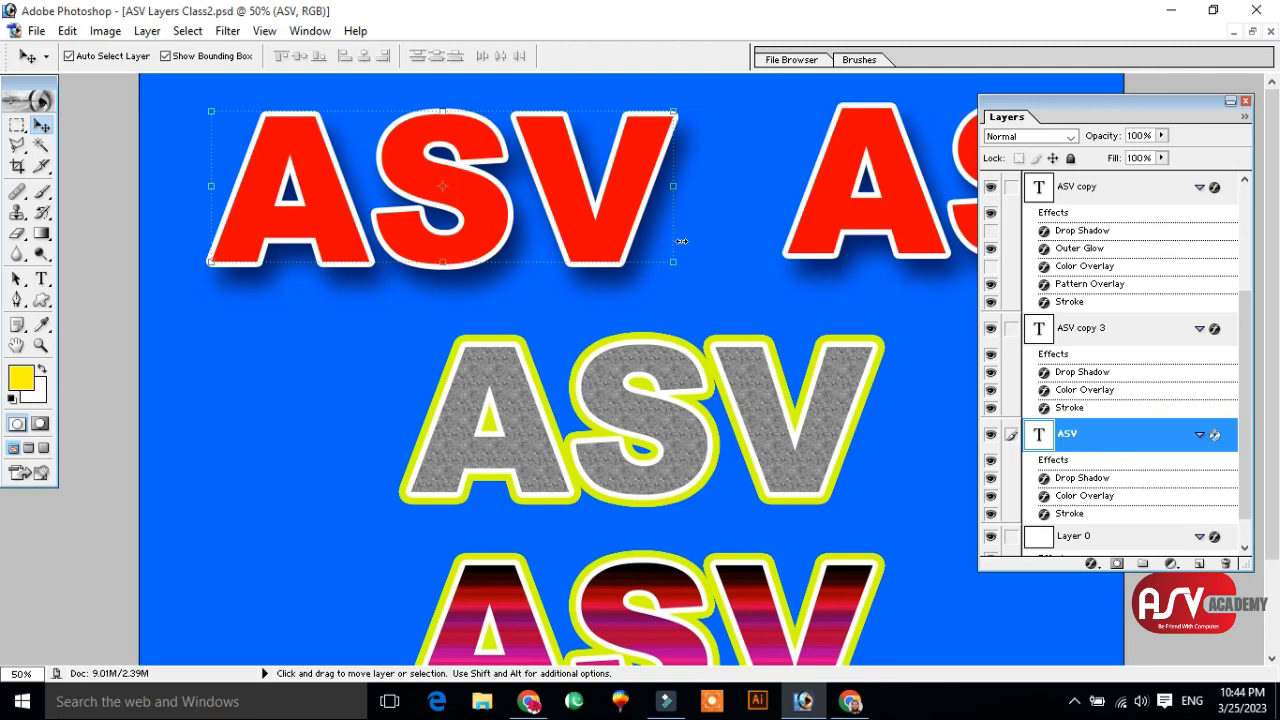
{"action": "double_click", "coordinate": [1117, 437]}
{"action": "left_click_drag", "start_coordinate": [563, 205], "coordinate": [483, 327]}
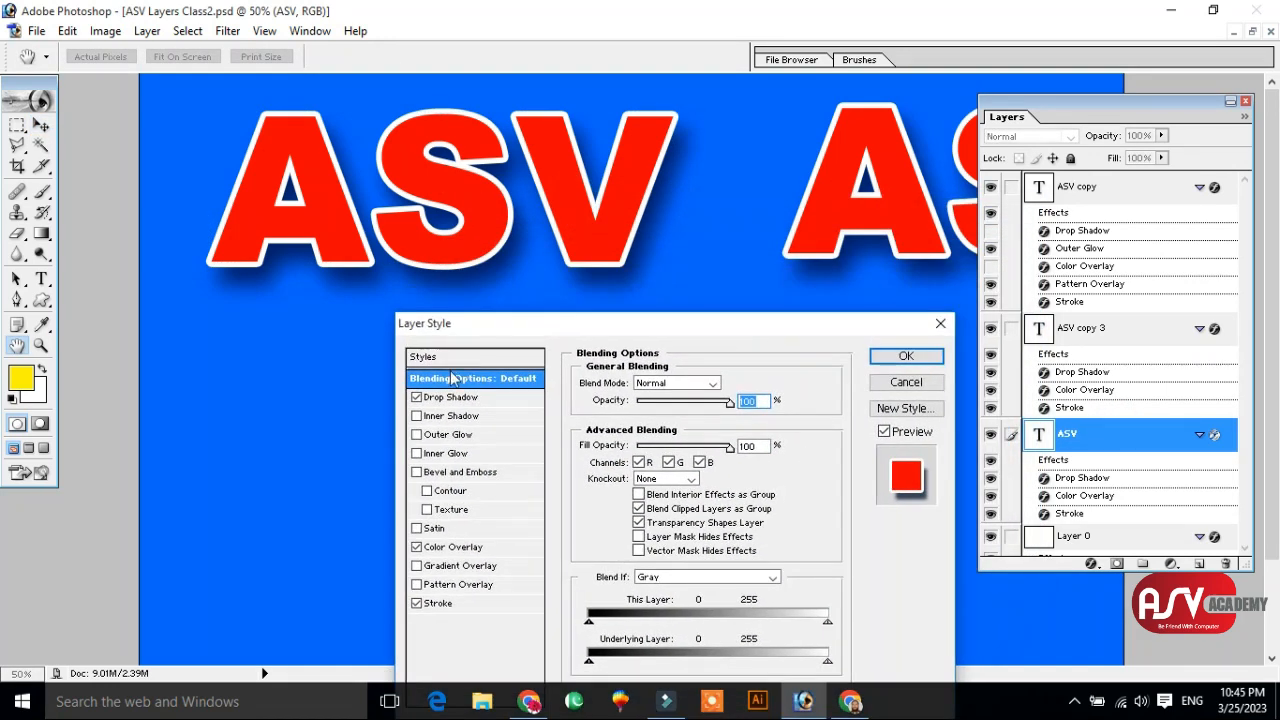
{"action": "left_click", "coordinate": [437, 474]}
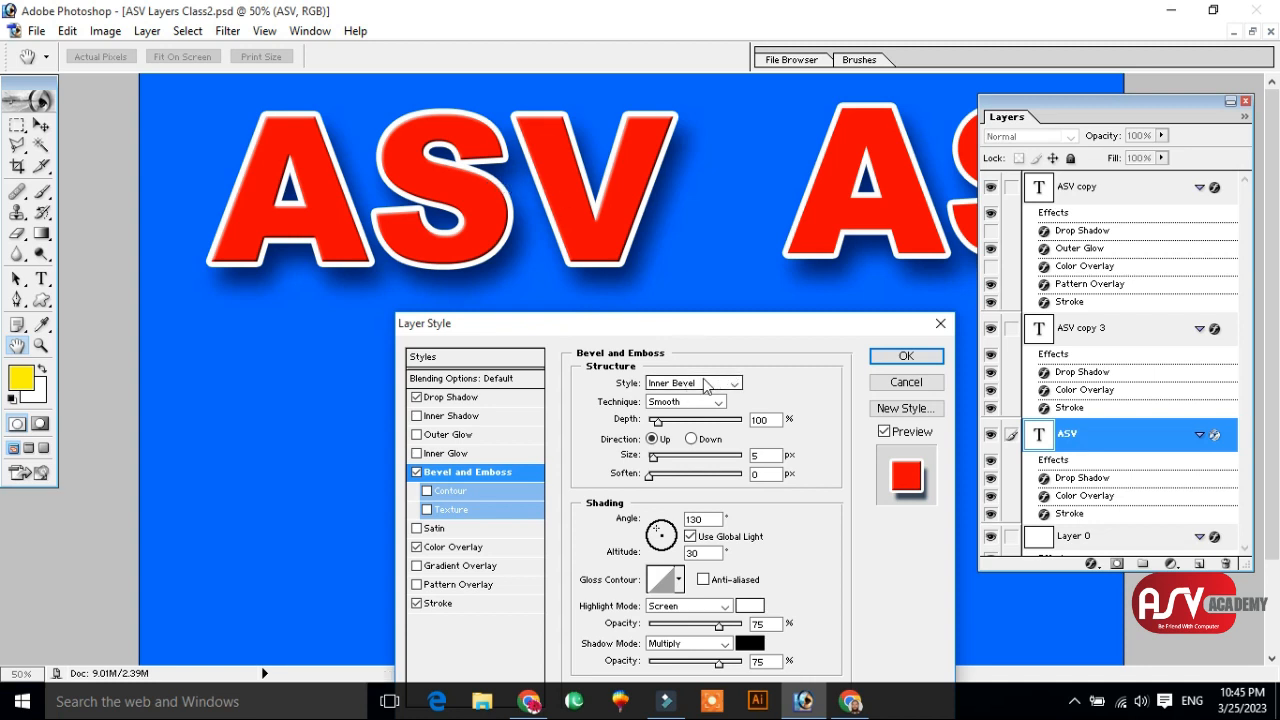
{"action": "left_click_drag", "start_coordinate": [685, 327], "coordinate": [640, 311]}
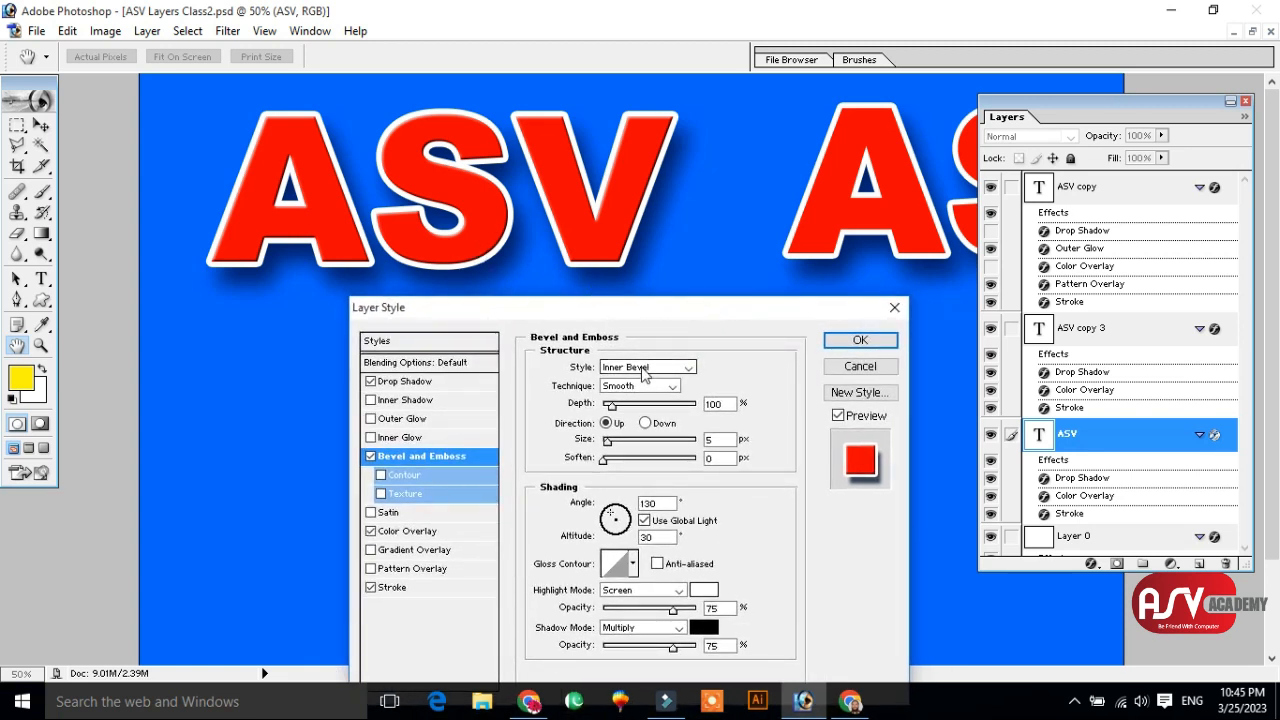
- Set the bevel's style to Emboss with the Smooth technique and its depth to 300%
{"action": "left_click", "coordinate": [619, 371]}
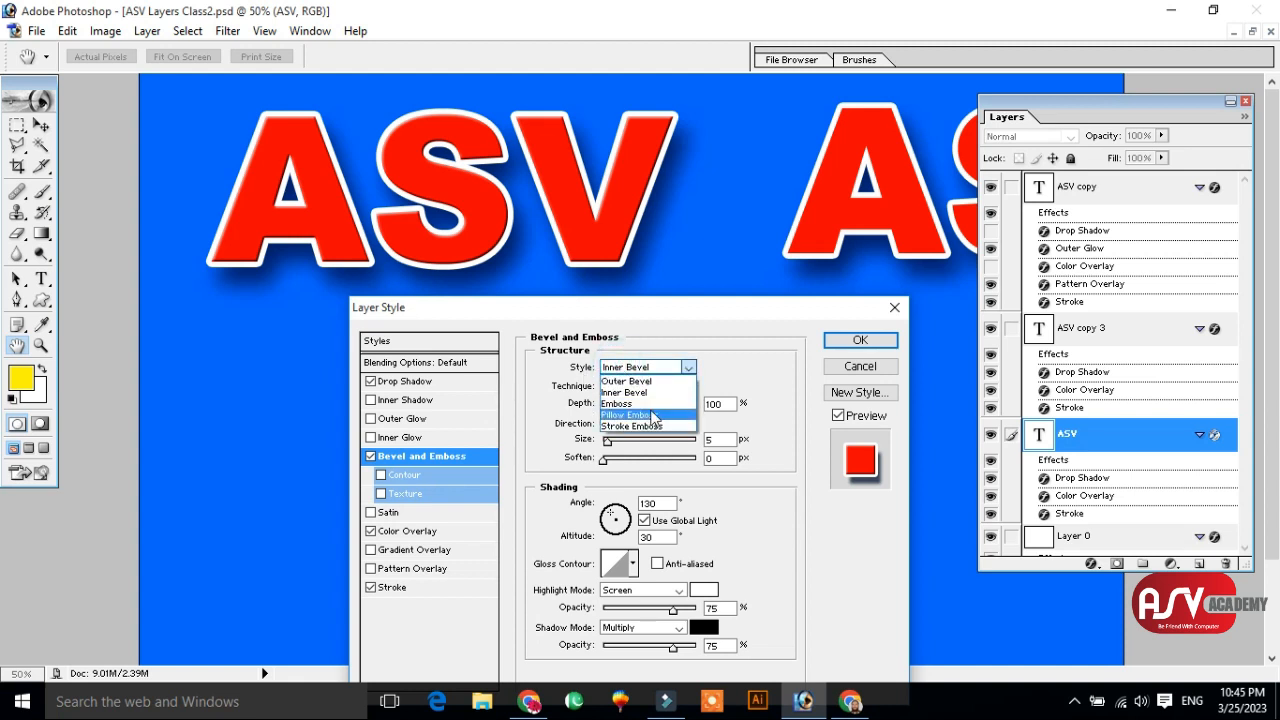
{"action": "left_click", "coordinate": [645, 404]}
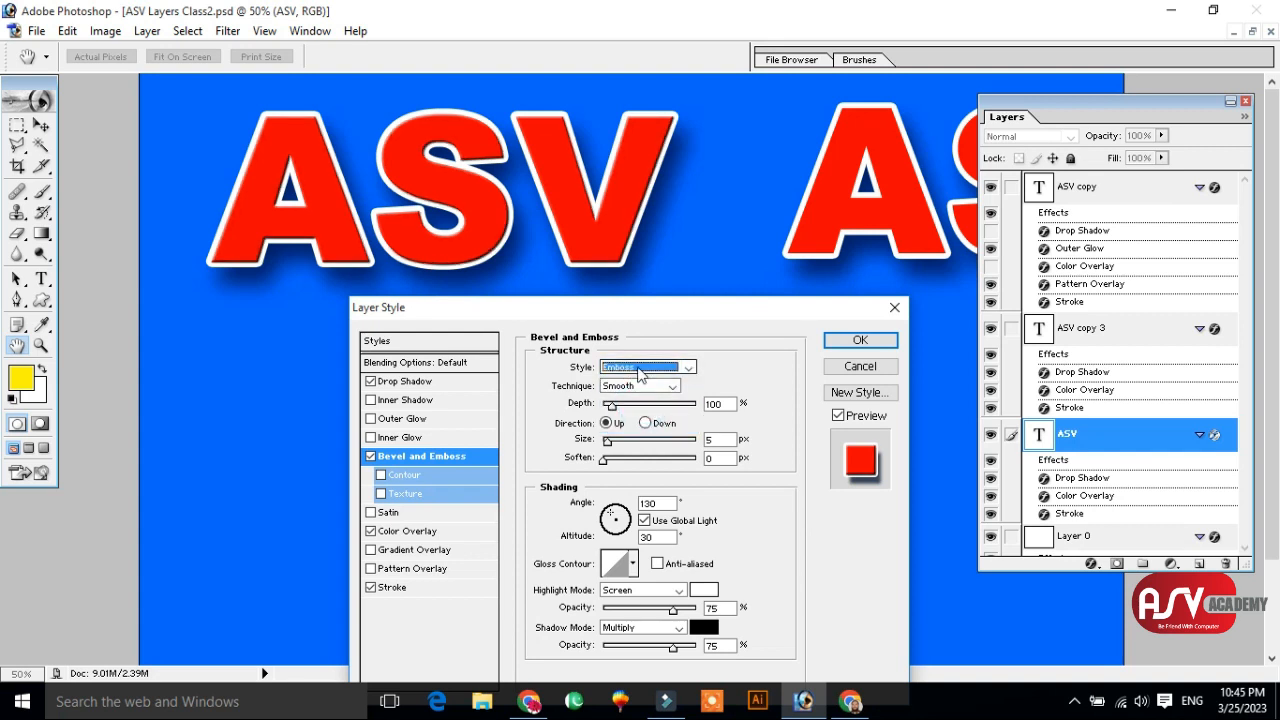
{"action": "left_click", "coordinate": [642, 386]}
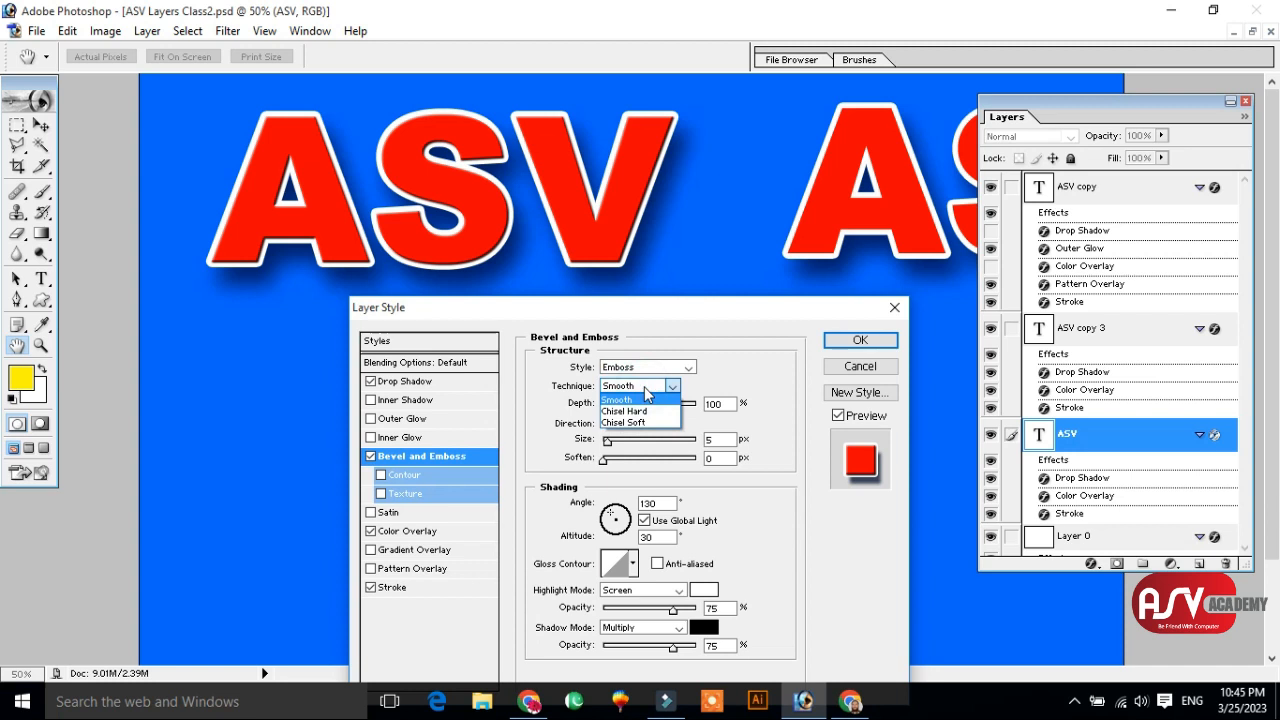
{"action": "left_click", "coordinate": [644, 386]}
{"action": "left_click", "coordinate": [717, 404]}
{"action": "double_click", "coordinate": [717, 404]}
{"action": "type", "text": "100"}
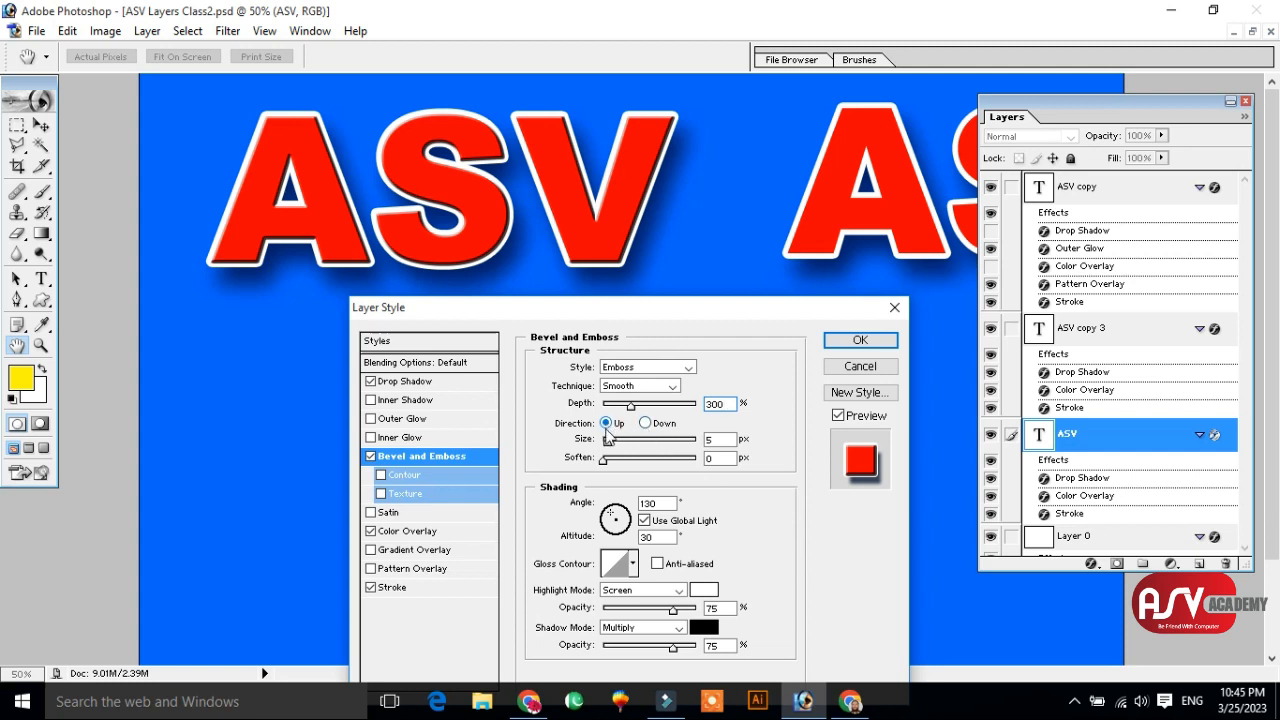
- Try a bevel size of 15 px and settle on 7 px
{"action": "double_click", "coordinate": [719, 438]}
{"action": "type", "text": "15"}
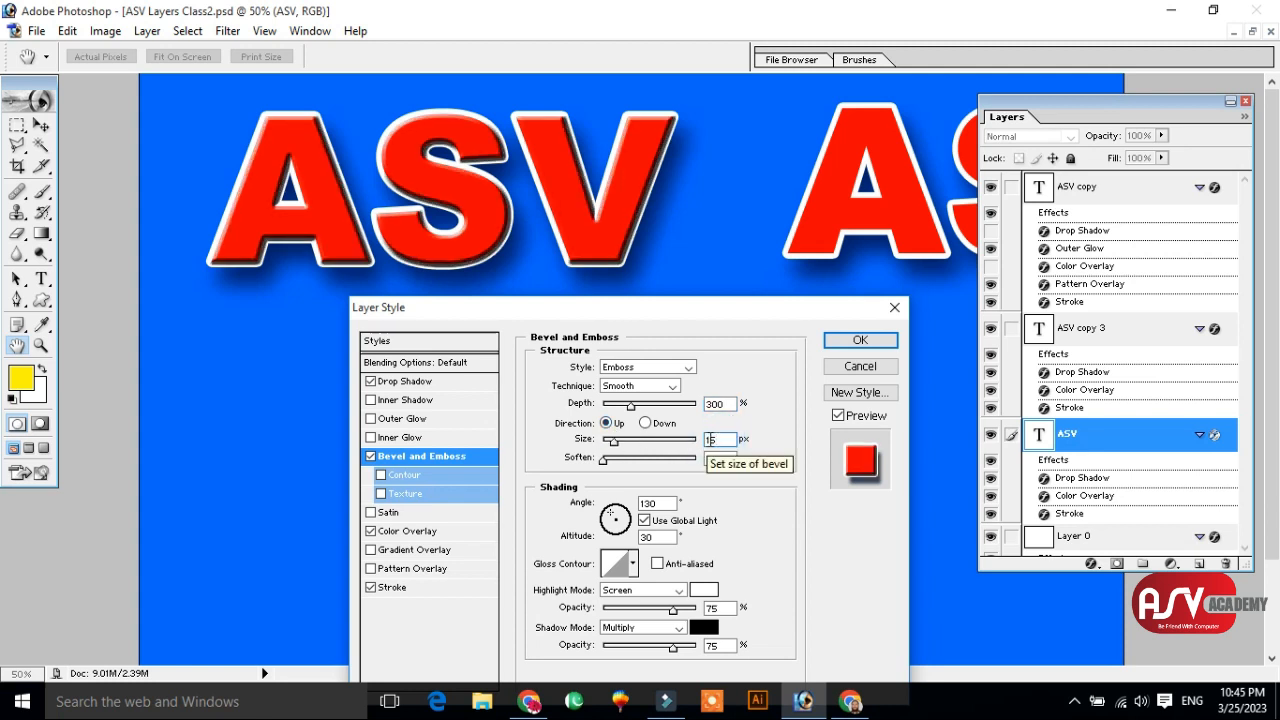
{"action": "double_click", "coordinate": [714, 439]}
{"action": "type", "text": "7"}
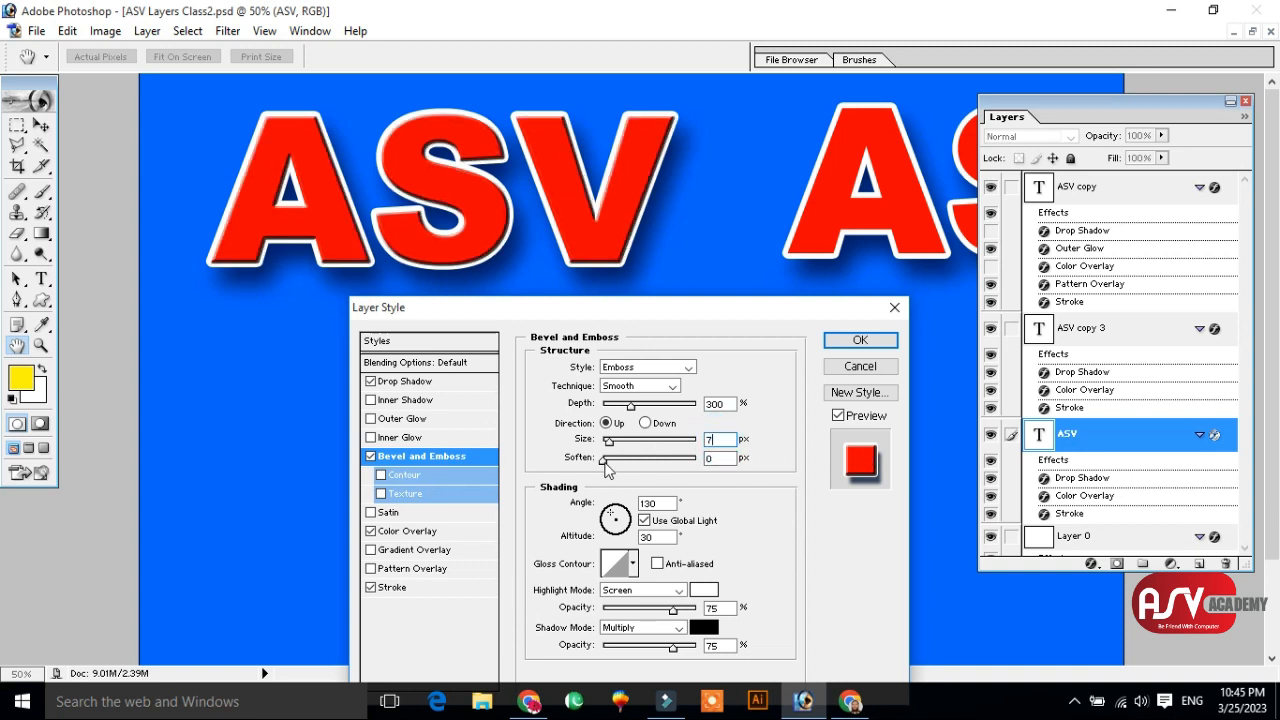
- Turn off Use Global Light for the bevel and set its shading angle to 90° and altitude to 60°
{"action": "double_click", "coordinate": [659, 509]}
{"action": "left_click", "coordinate": [645, 521]}
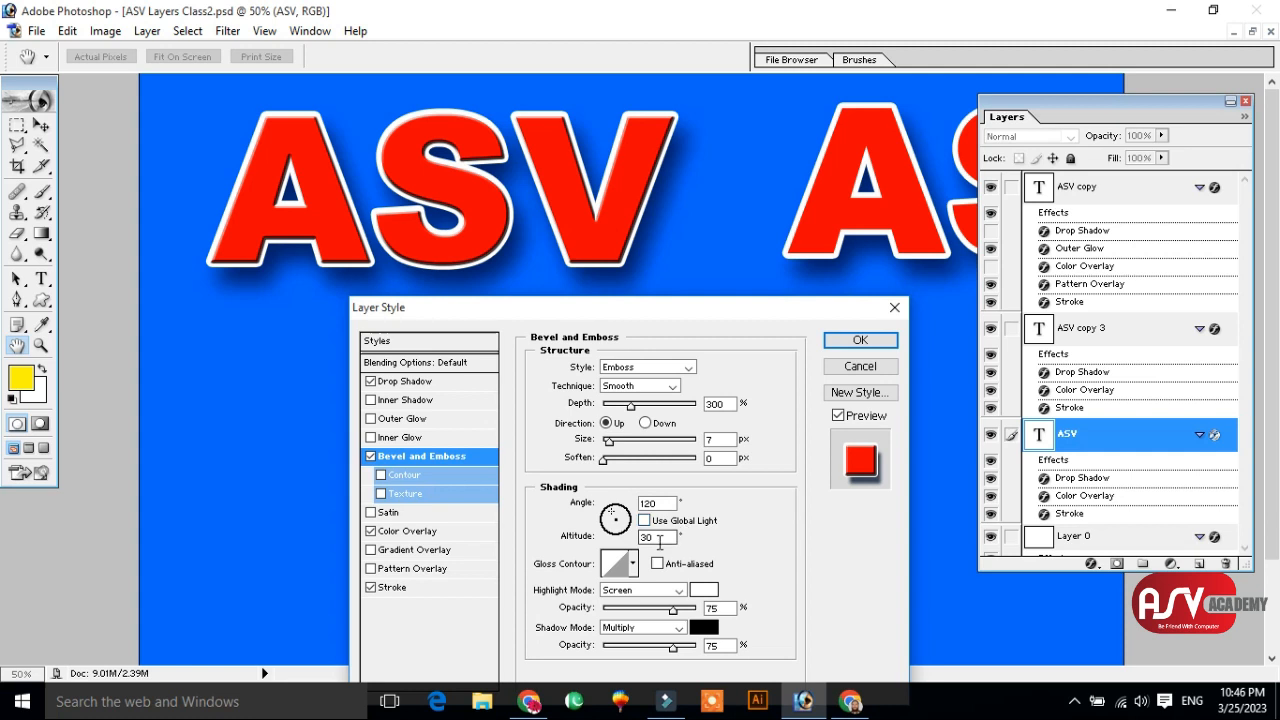
{"action": "double_click", "coordinate": [656, 537]}
{"action": "type", "text": "60"}
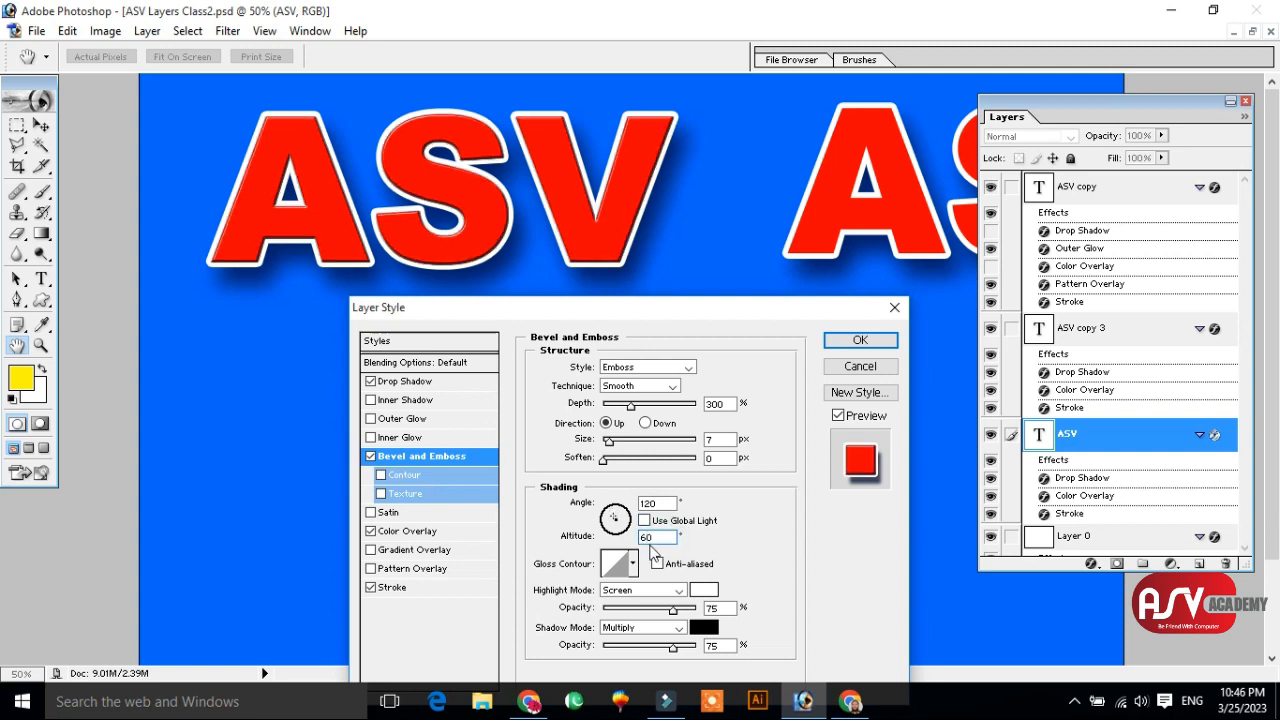
{"action": "double_click", "coordinate": [655, 504]}
{"action": "type", "text": "90"}
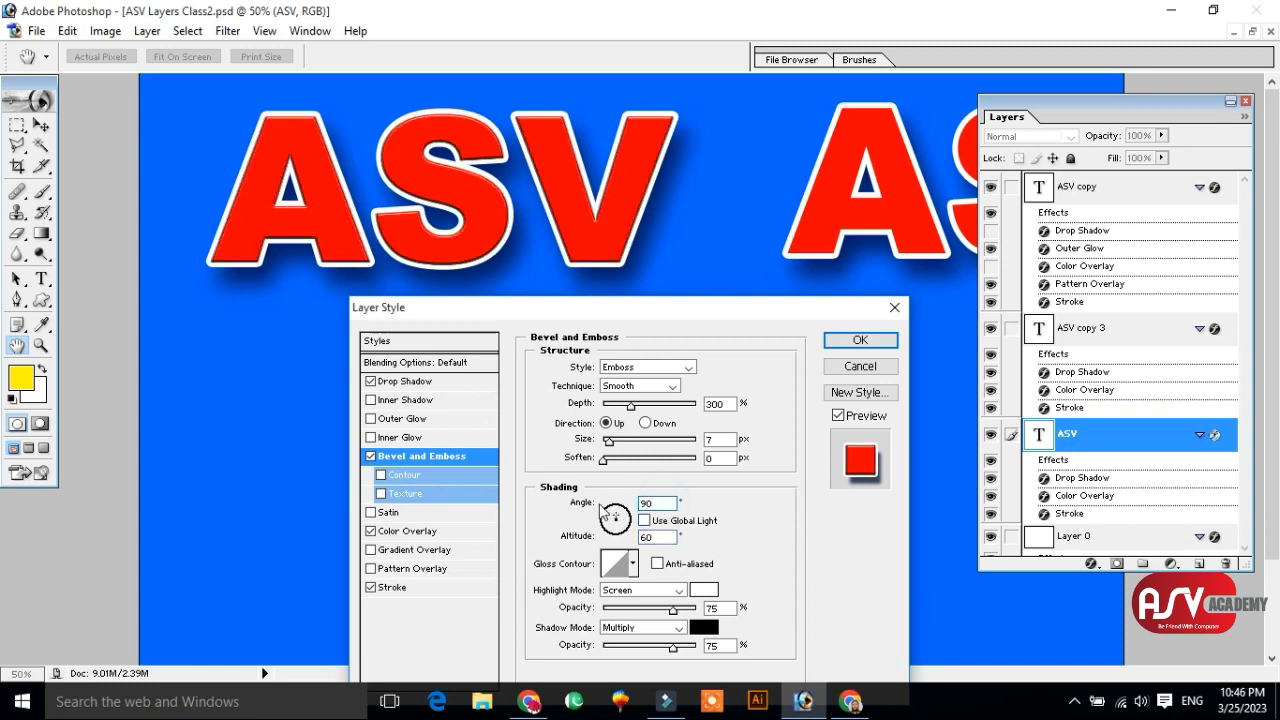
{"action": "double_click", "coordinate": [656, 538]}
{"action": "left_click_drag", "start_coordinate": [640, 322], "coordinate": [626, 306]}
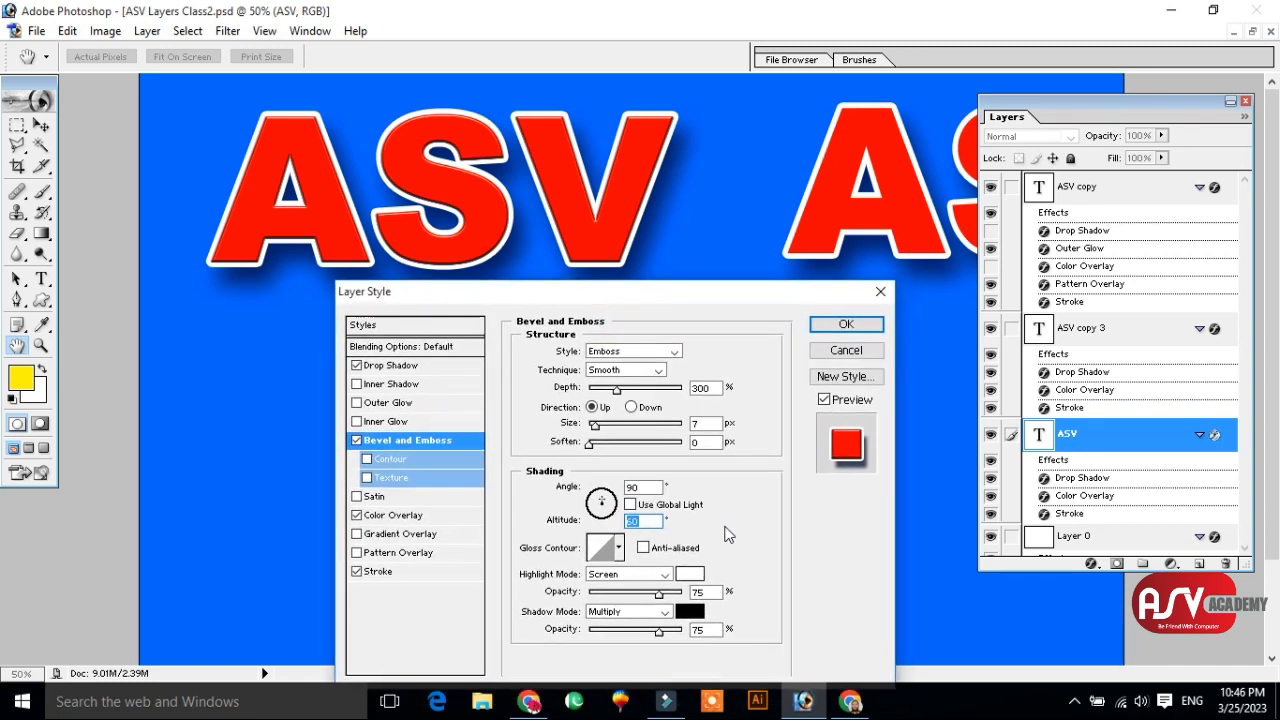
- Set the bevel's highlight mode to Normal and raise both highlight and shadow opacity to 100%
{"action": "left_click_drag", "start_coordinate": [659, 592], "coordinate": [715, 597]}
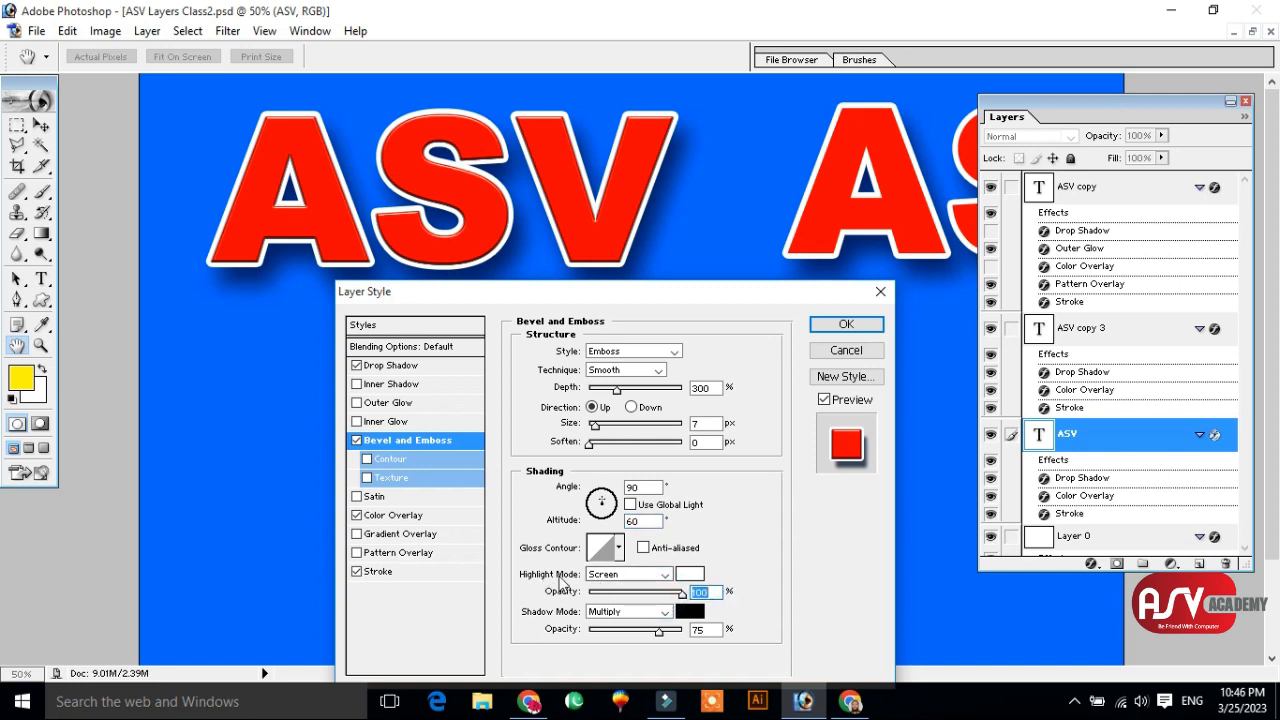
{"action": "left_click", "coordinate": [617, 577]}
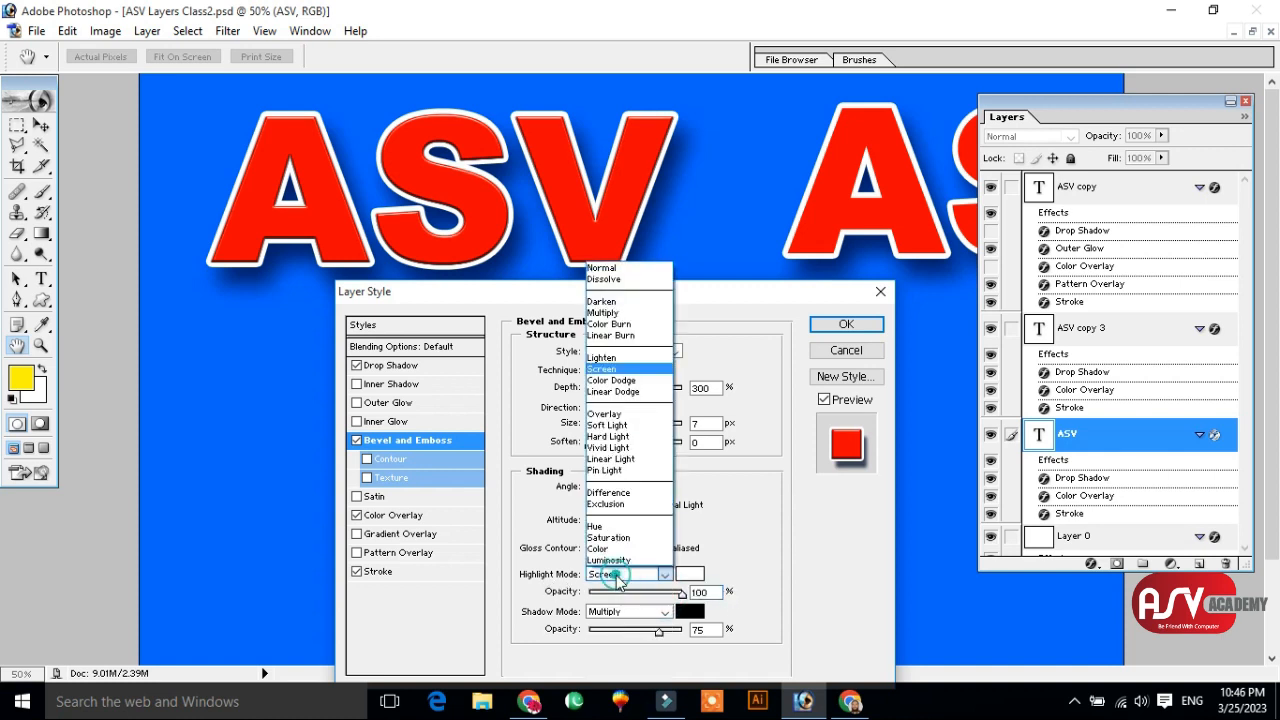
{"action": "left_click", "coordinate": [620, 267]}
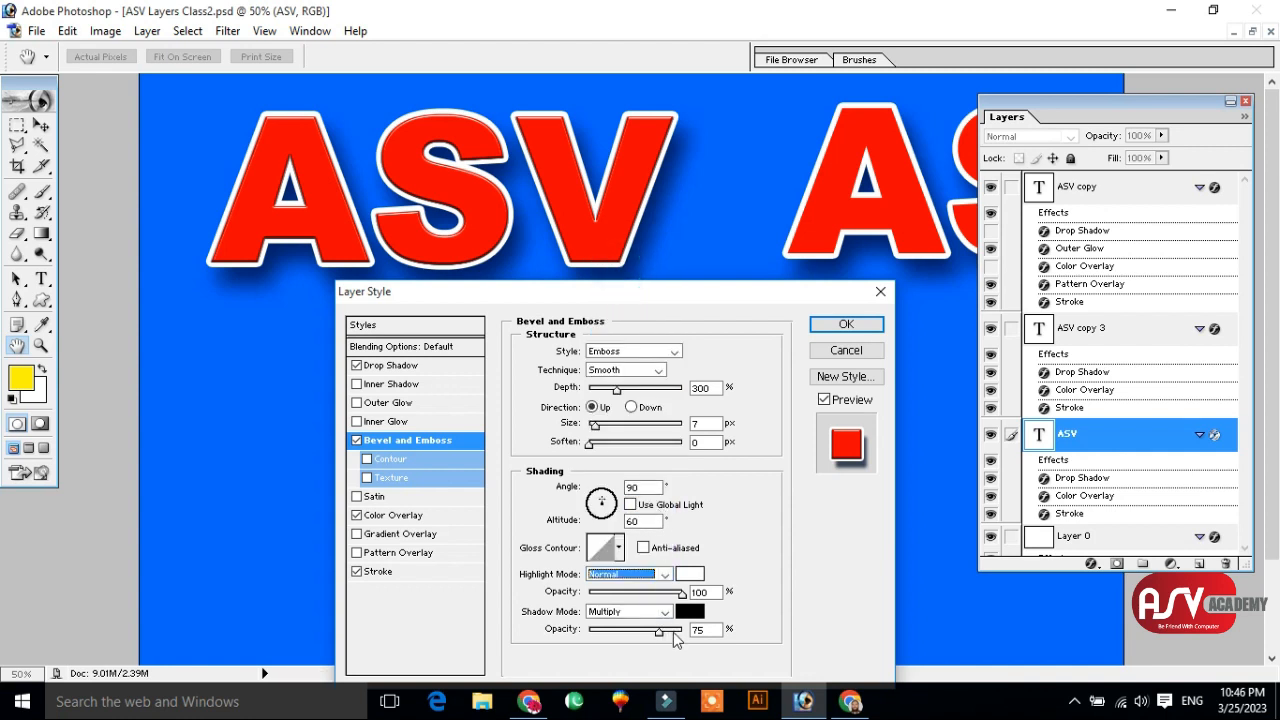
{"action": "left_click_drag", "start_coordinate": [667, 639], "coordinate": [698, 633]}
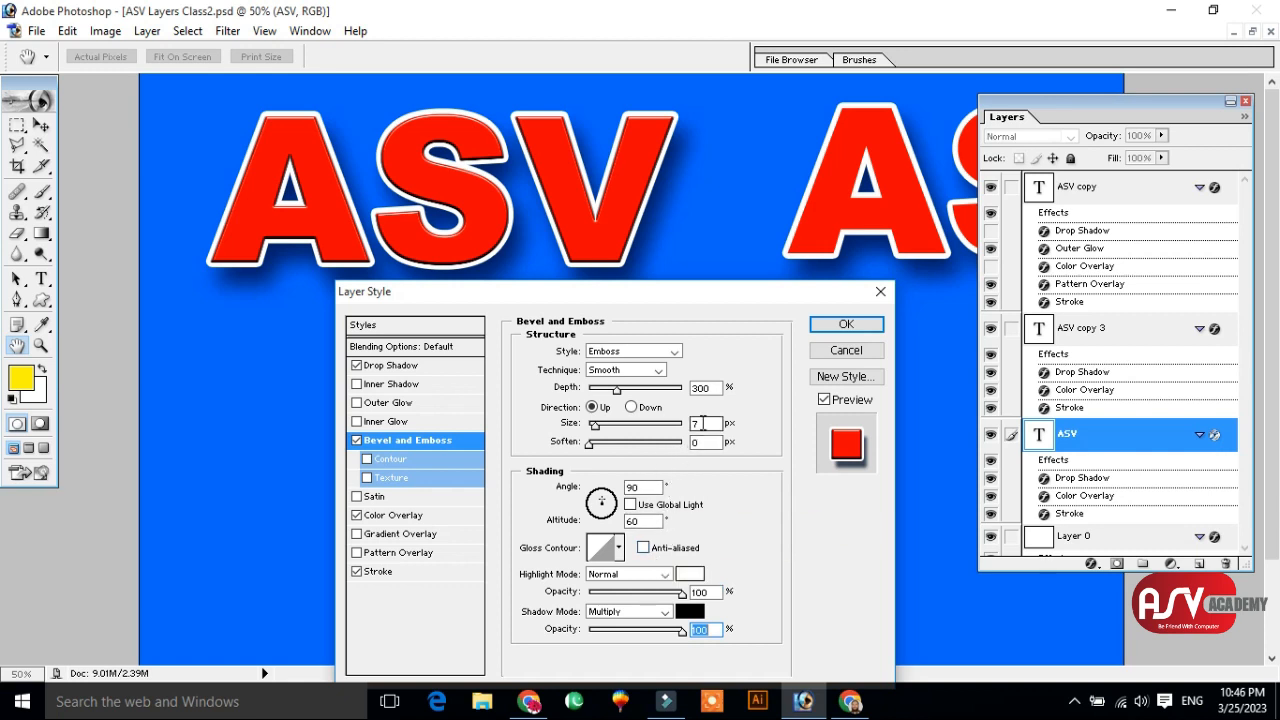
- Vary the bevel size, leave it at 7 px and change the bevel style to Inner Bevel
{"action": "left_click", "coordinate": [599, 425]}
{"action": "left_click_drag", "start_coordinate": [601, 425], "coordinate": [596, 425]}
{"action": "left_click", "coordinate": [673, 352]}
{"action": "left_click", "coordinate": [621, 377]}
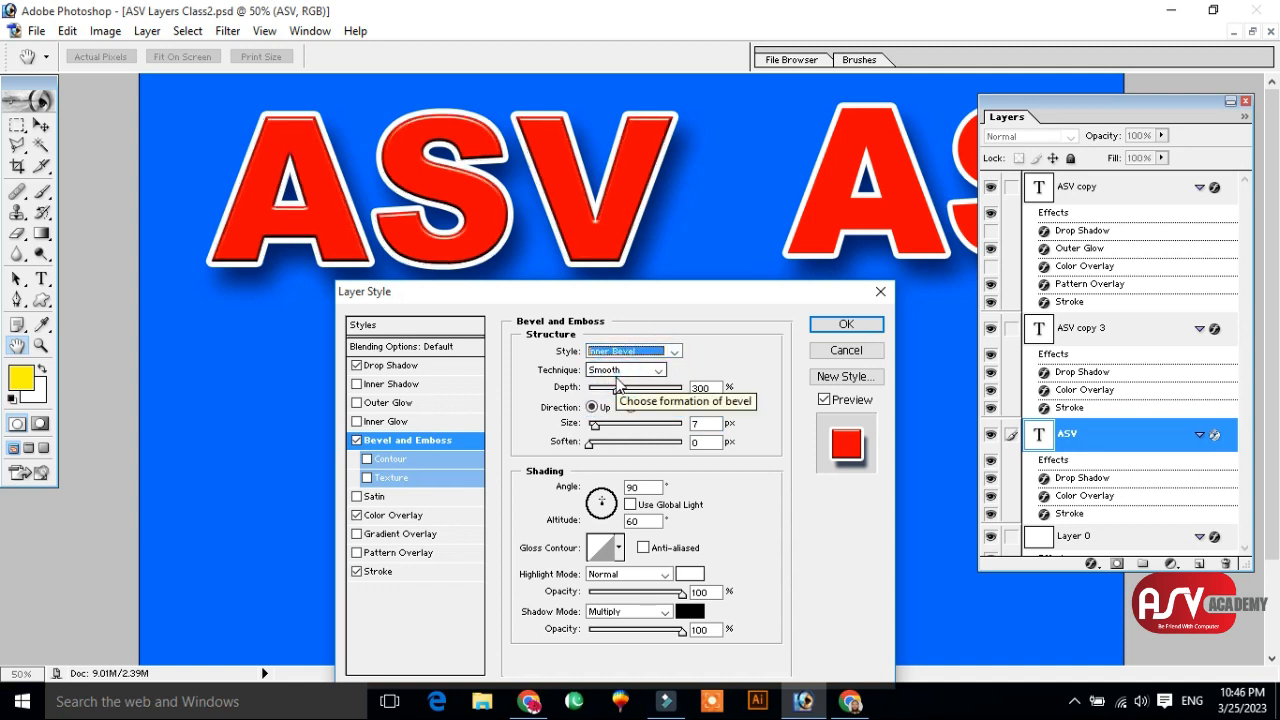
- Try a bevel shading angle of 130° and return it to 90°
{"action": "double_click", "coordinate": [643, 487]}
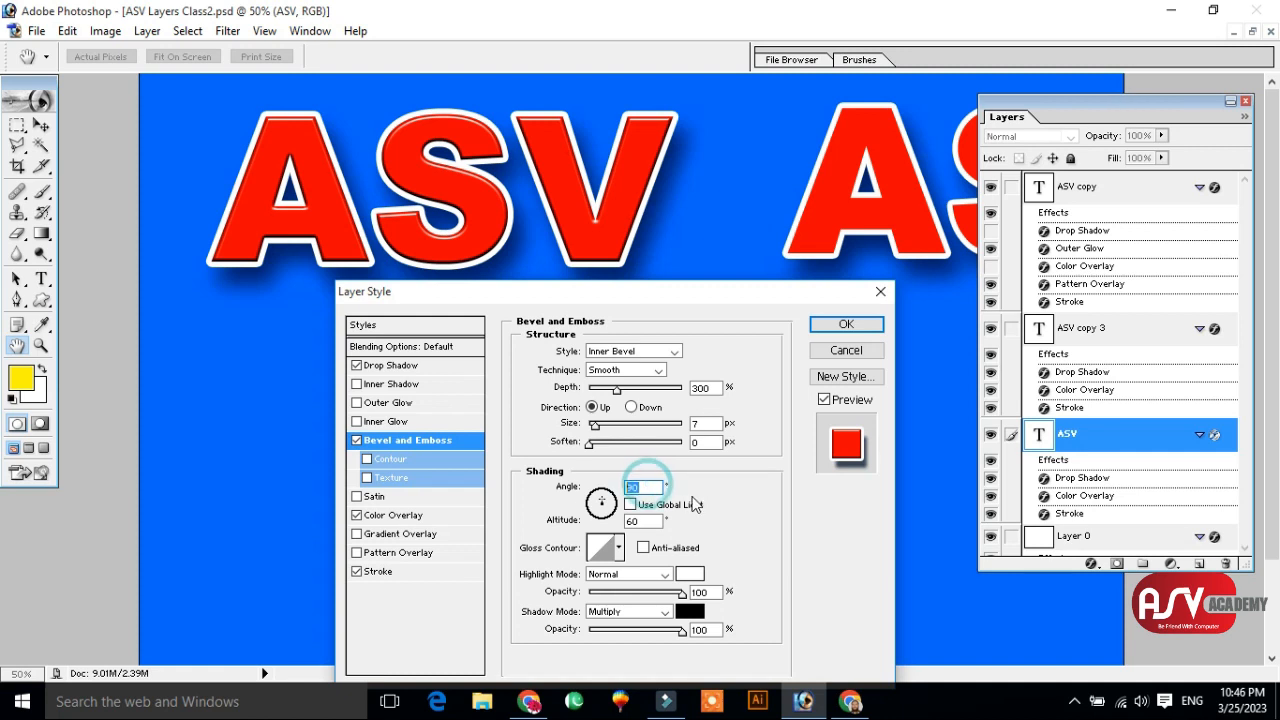
{"action": "type", "text": "130"}
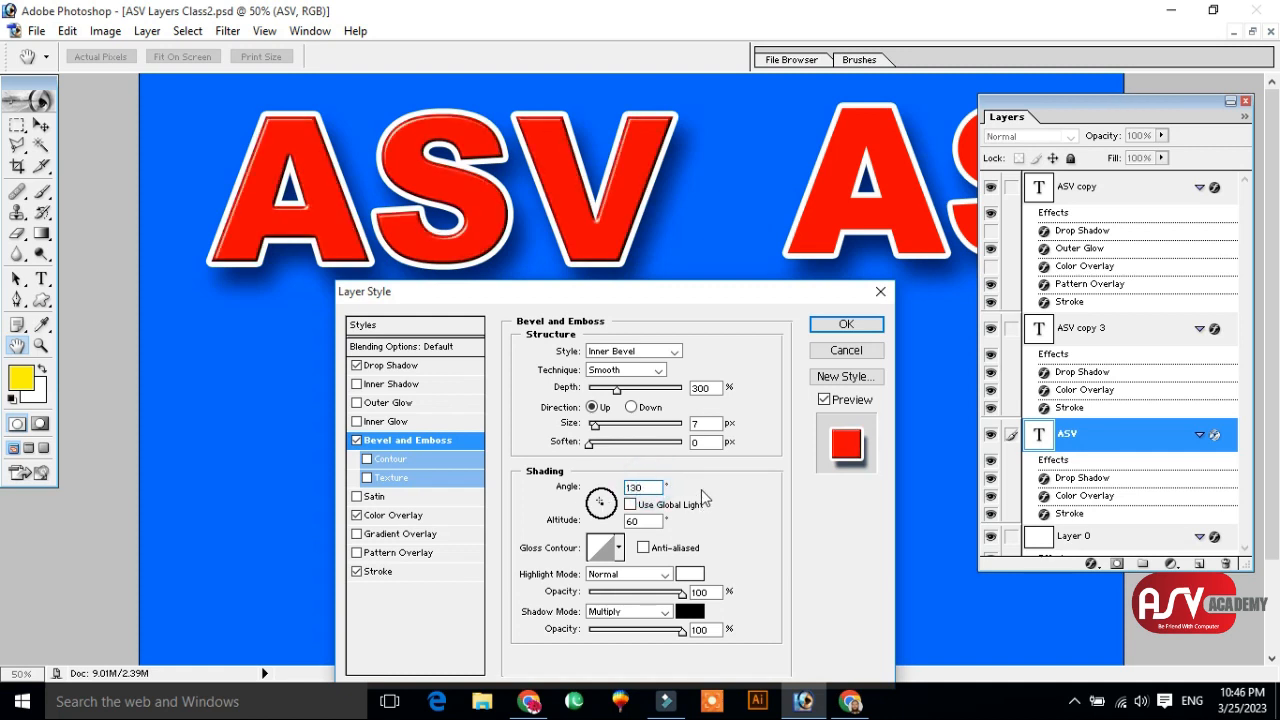
{"action": "double_click", "coordinate": [646, 487]}
{"action": "type", "text": "90"}
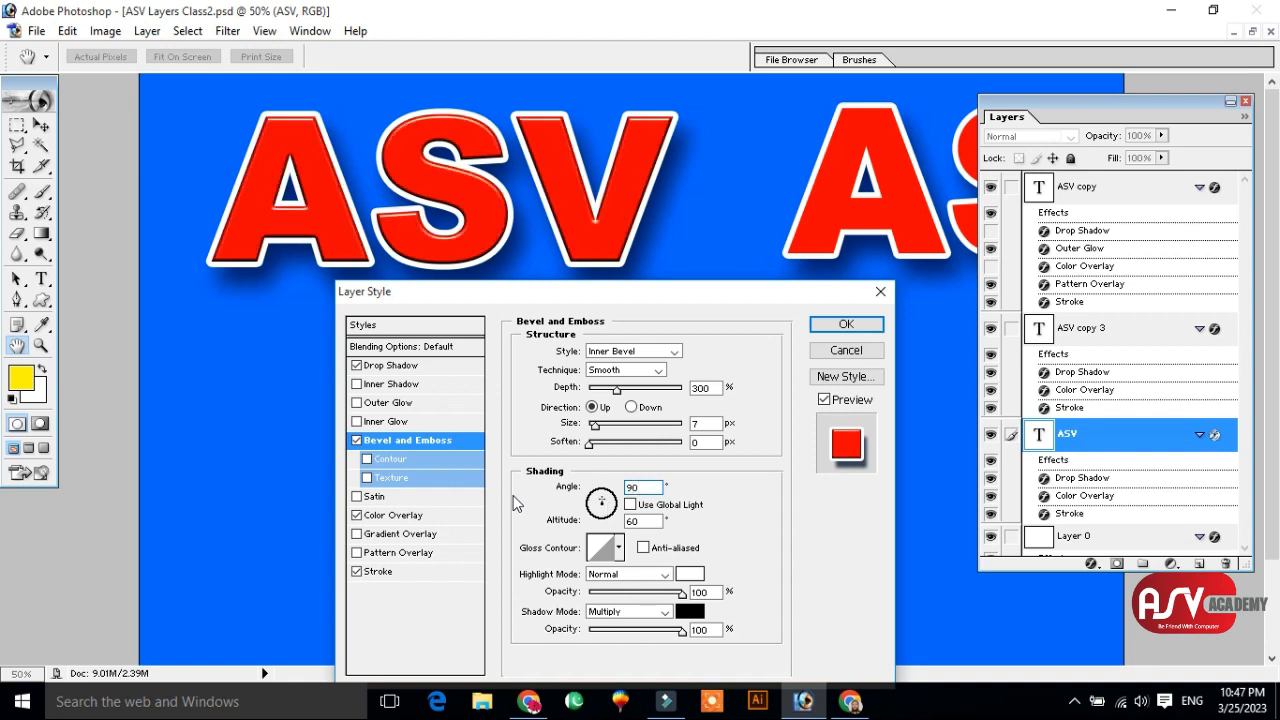
- Keep the bevel's highlight mode on Normal, set its shadow mode to Normal and apply the layer style
{"action": "left_click", "coordinate": [636, 574]}
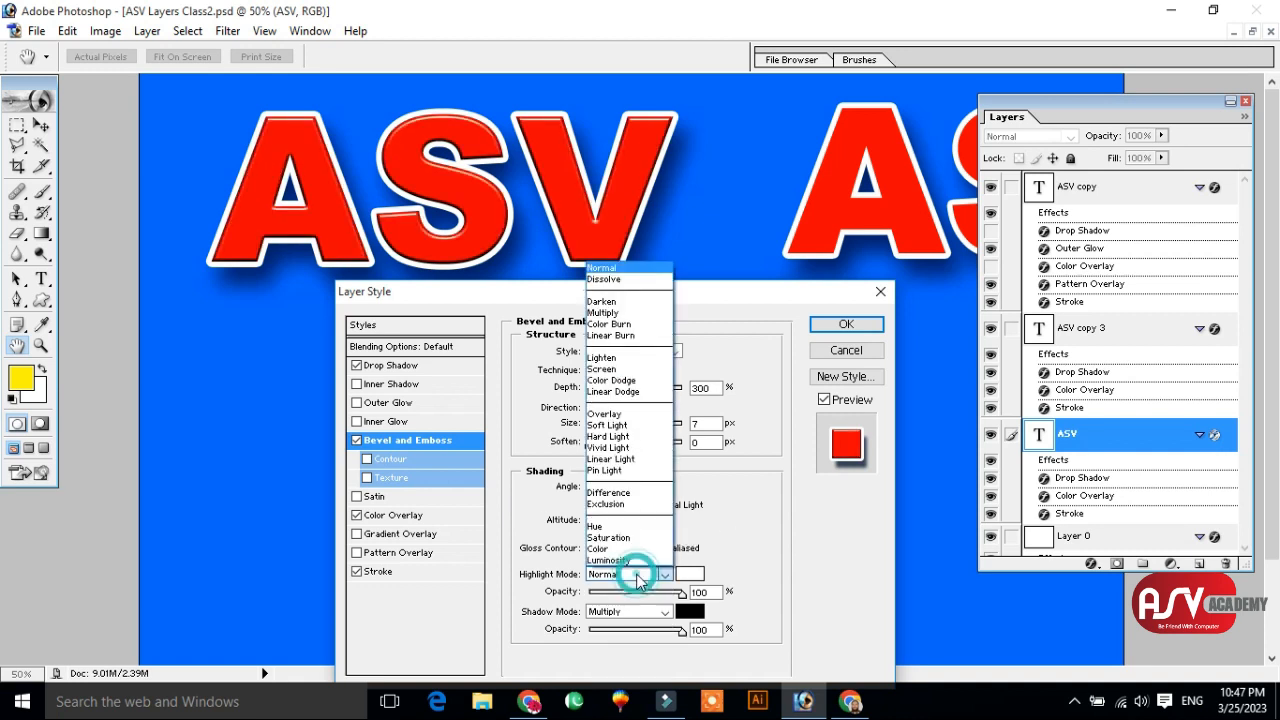
{"action": "left_click", "coordinate": [601, 268]}
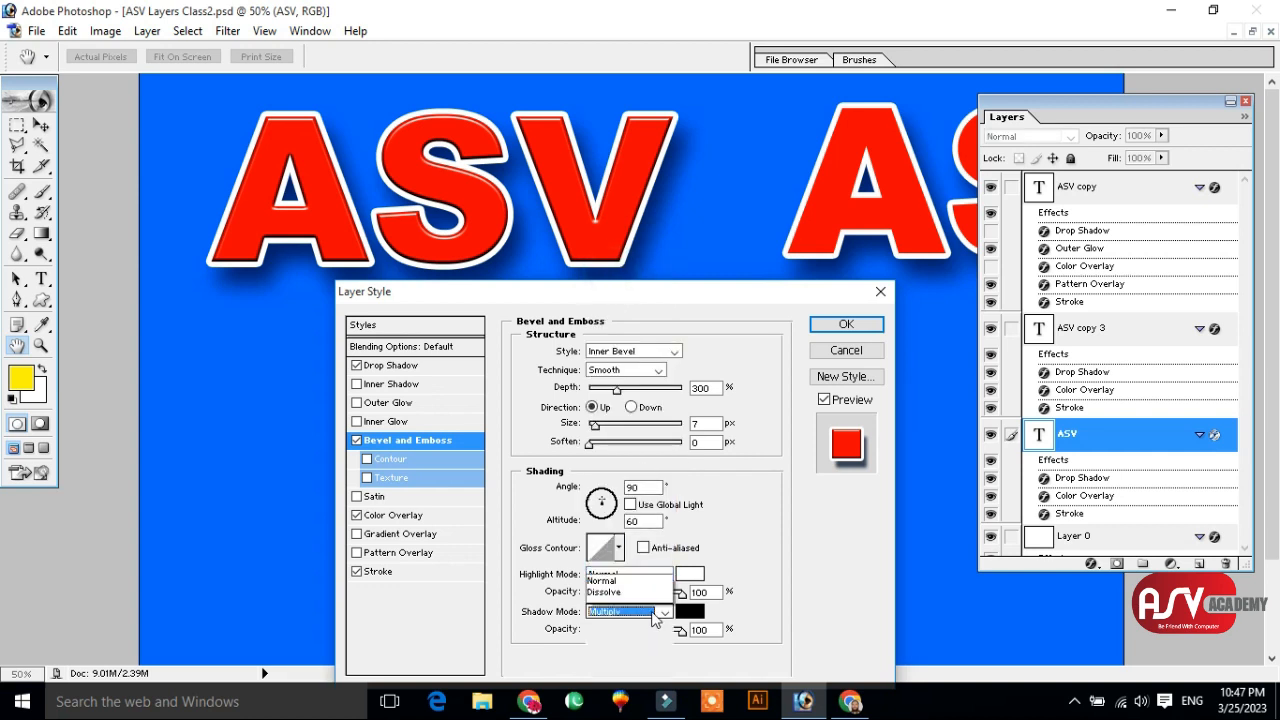
{"action": "left_click", "coordinate": [660, 612]}
{"action": "left_click", "coordinate": [628, 308]}
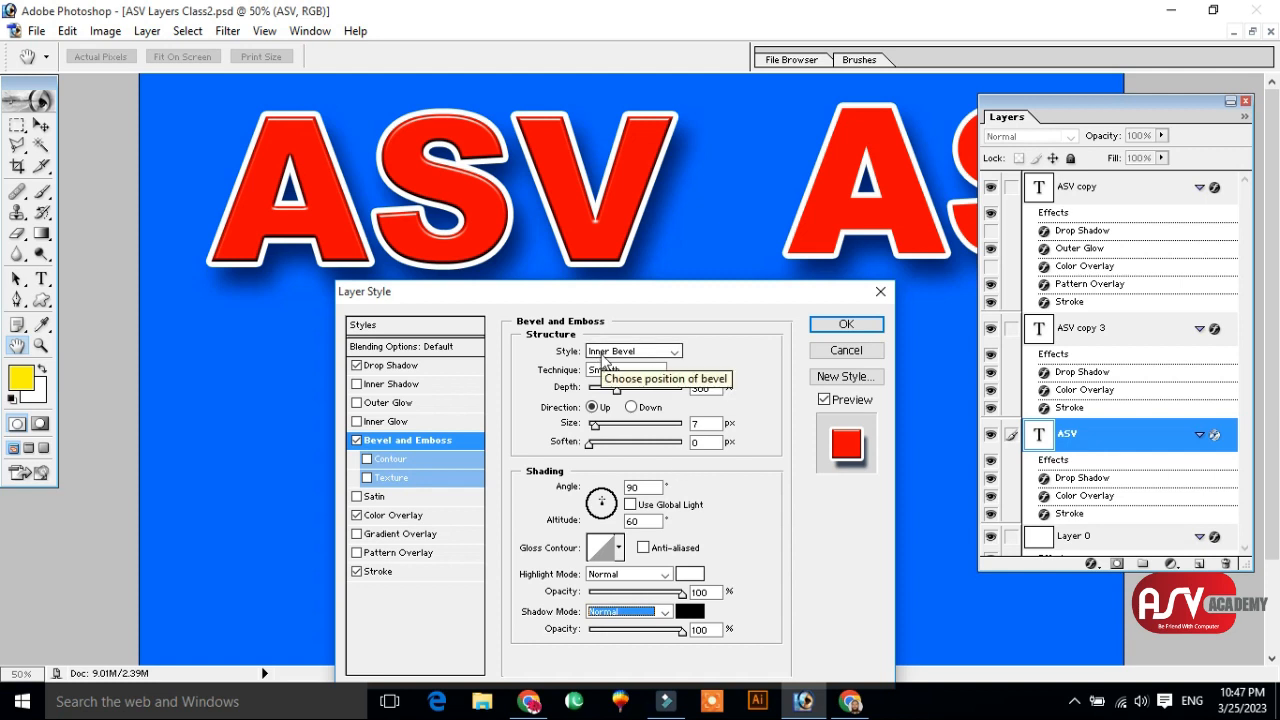
{"action": "left_click", "coordinate": [846, 324]}
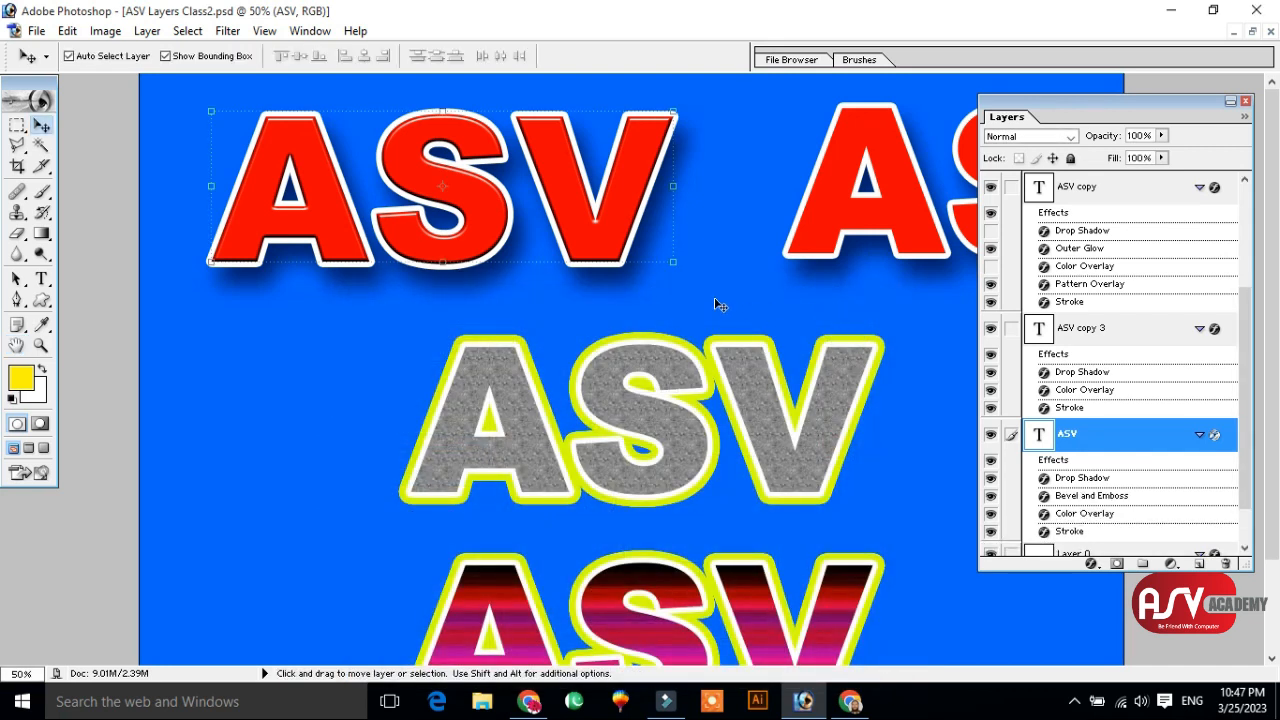
- Shift the stone-textured ASV text aside and place the plain red ASV text directly below the bevelled one
{"action": "left_click_drag", "start_coordinate": [614, 423], "coordinate": [871, 425]}
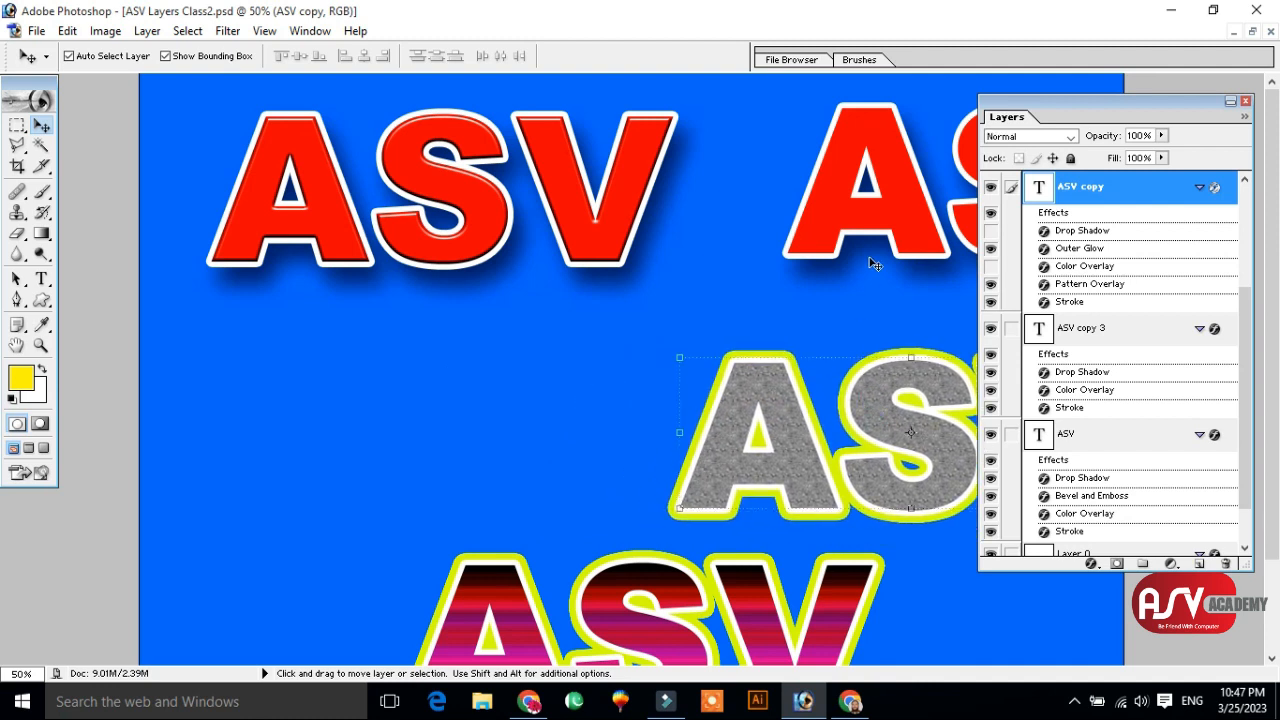
{"action": "left_click", "coordinate": [892, 229]}
{"action": "left_click_drag", "start_coordinate": [899, 247], "coordinate": [310, 422]}
- Compare the bevelled and plain texts, then place the textured text beside the bevelled one and the gradient text below the plain red one
{"action": "key", "text": "z"}
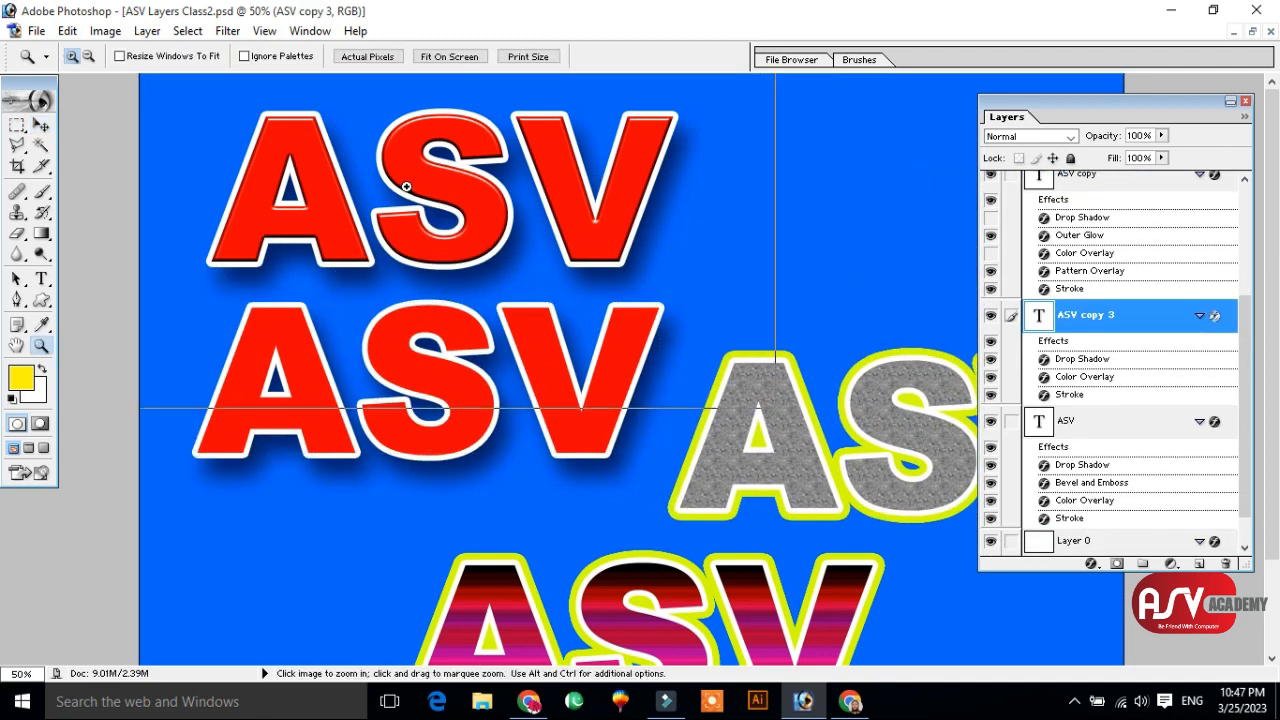
{"action": "left_click", "coordinate": [403, 189]}
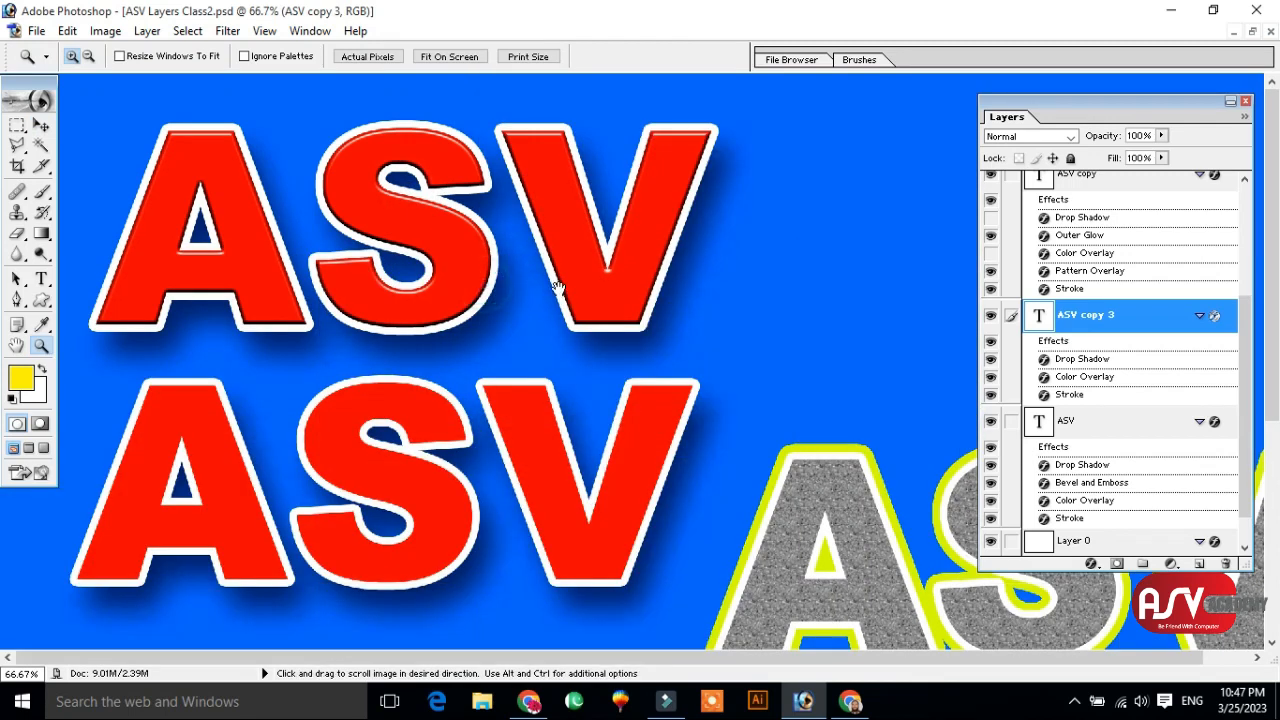
{"action": "left_click", "coordinate": [606, 336], "text": "alt"}
{"action": "left_click", "coordinate": [606, 336], "text": "alt"}
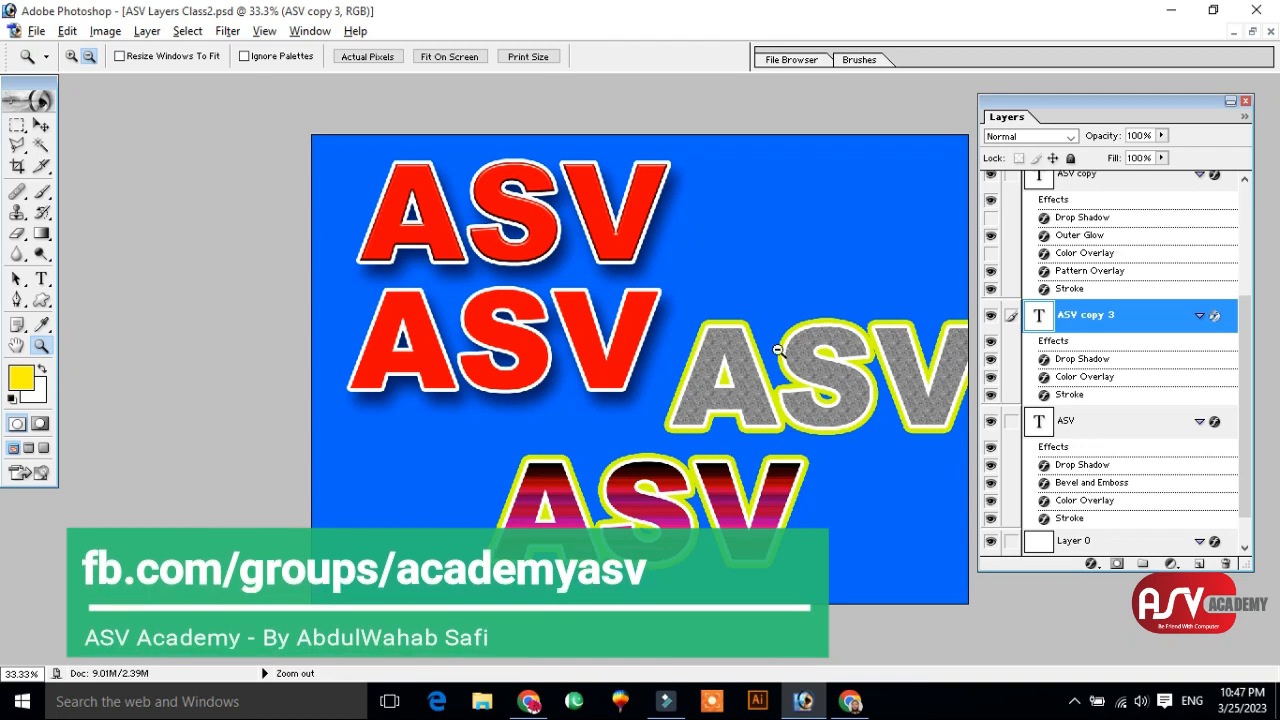
{"action": "left_click", "coordinate": [40, 124]}
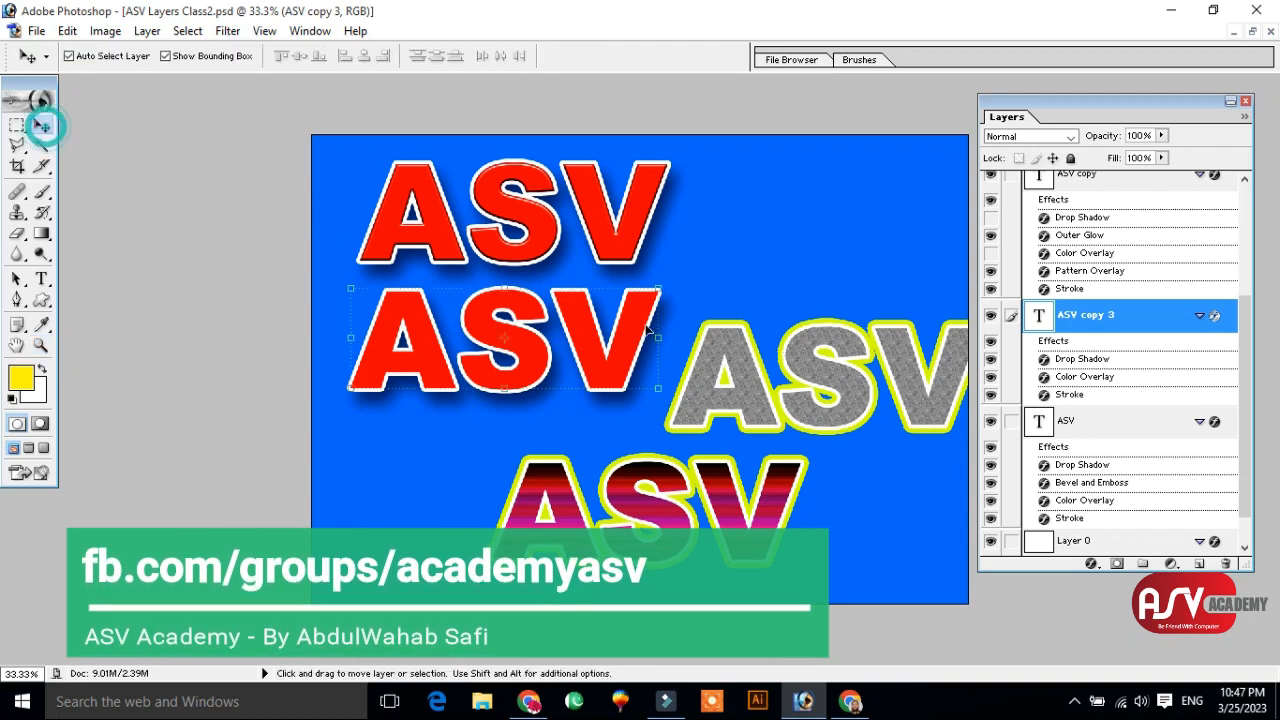
{"action": "left_click_drag", "start_coordinate": [731, 352], "coordinate": [742, 199]}
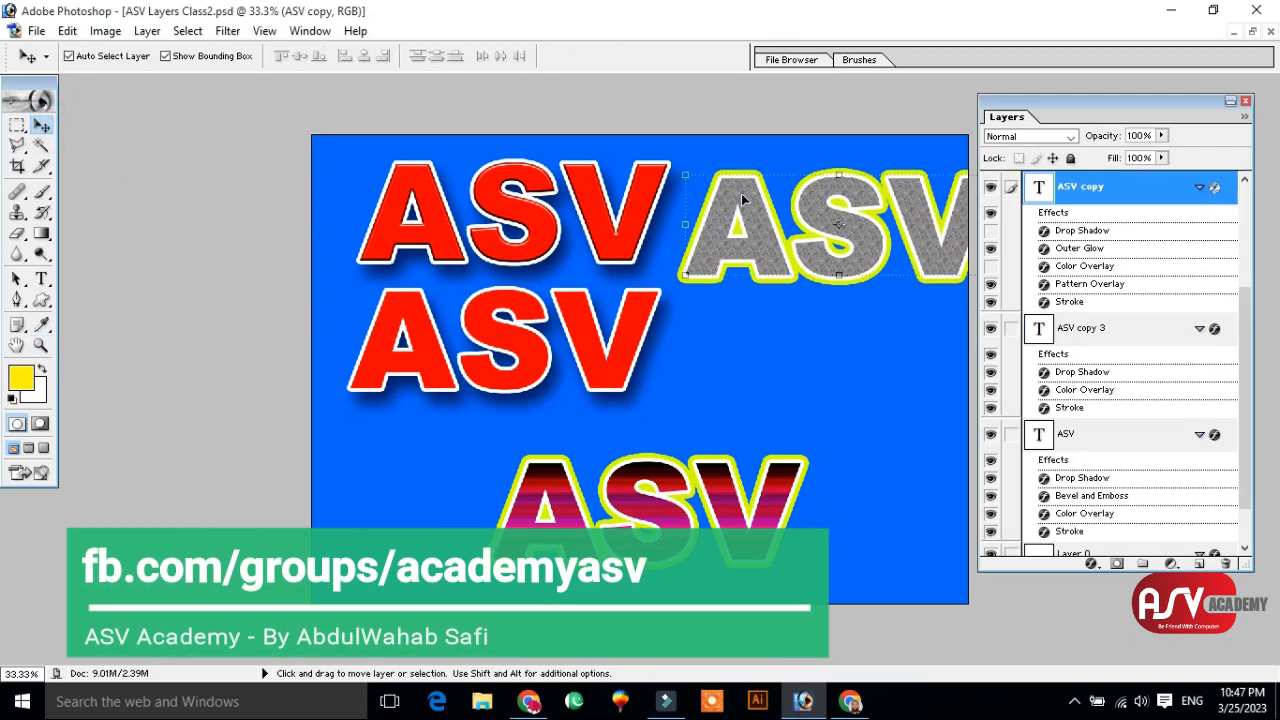
{"action": "left_click_drag", "start_coordinate": [655, 478], "coordinate": [515, 438]}
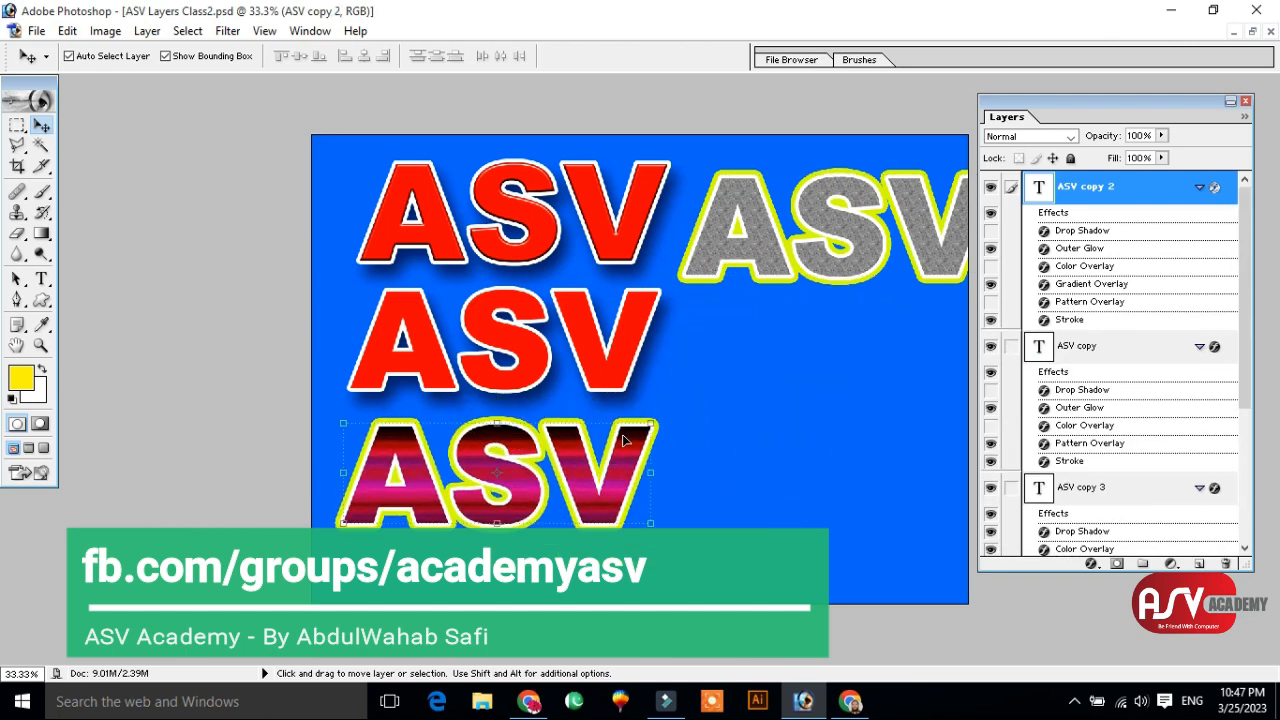
- Move the textured ASV text beside the plain red one, try scaling it to 83.8% and undo the scaling
{"action": "key", "text": "z"}
{"action": "left_click", "coordinate": [707, 418], "text": "alt"}
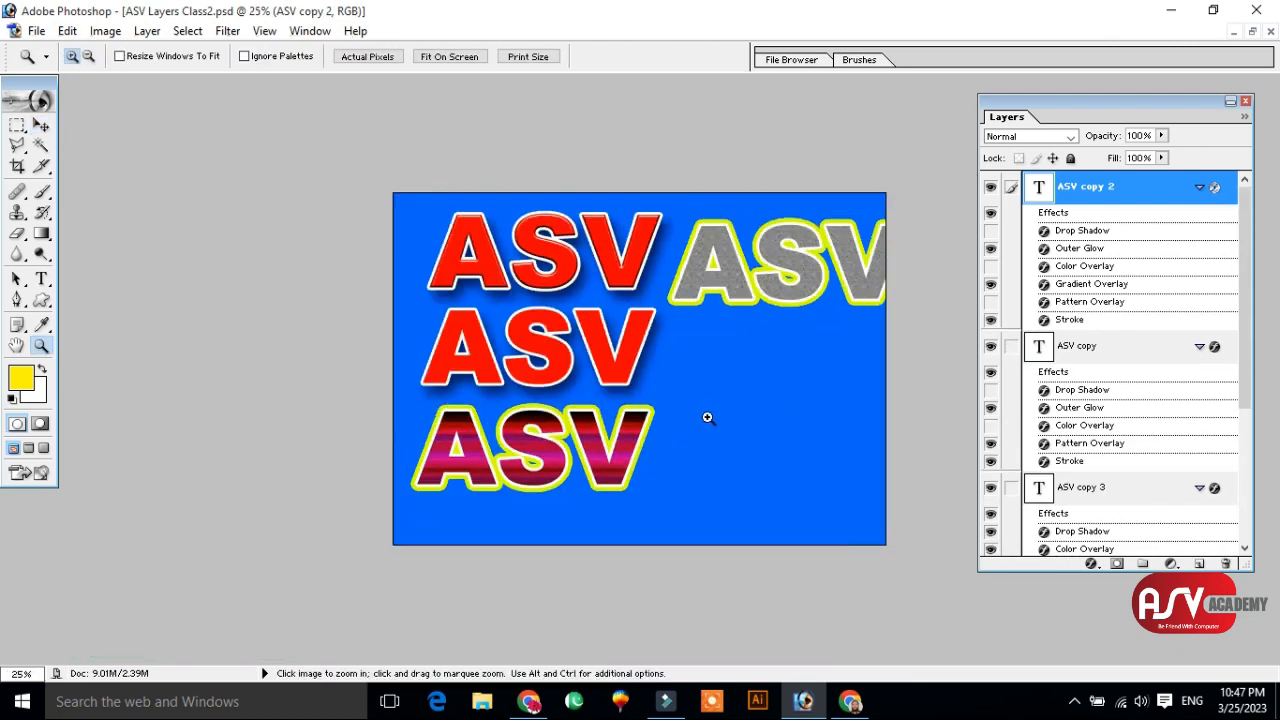
{"action": "left_click", "coordinate": [41, 124]}
{"action": "left_click_drag", "start_coordinate": [740, 285], "coordinate": [725, 370]}
{"action": "left_click_drag", "start_coordinate": [884, 310], "coordinate": [843, 318]}
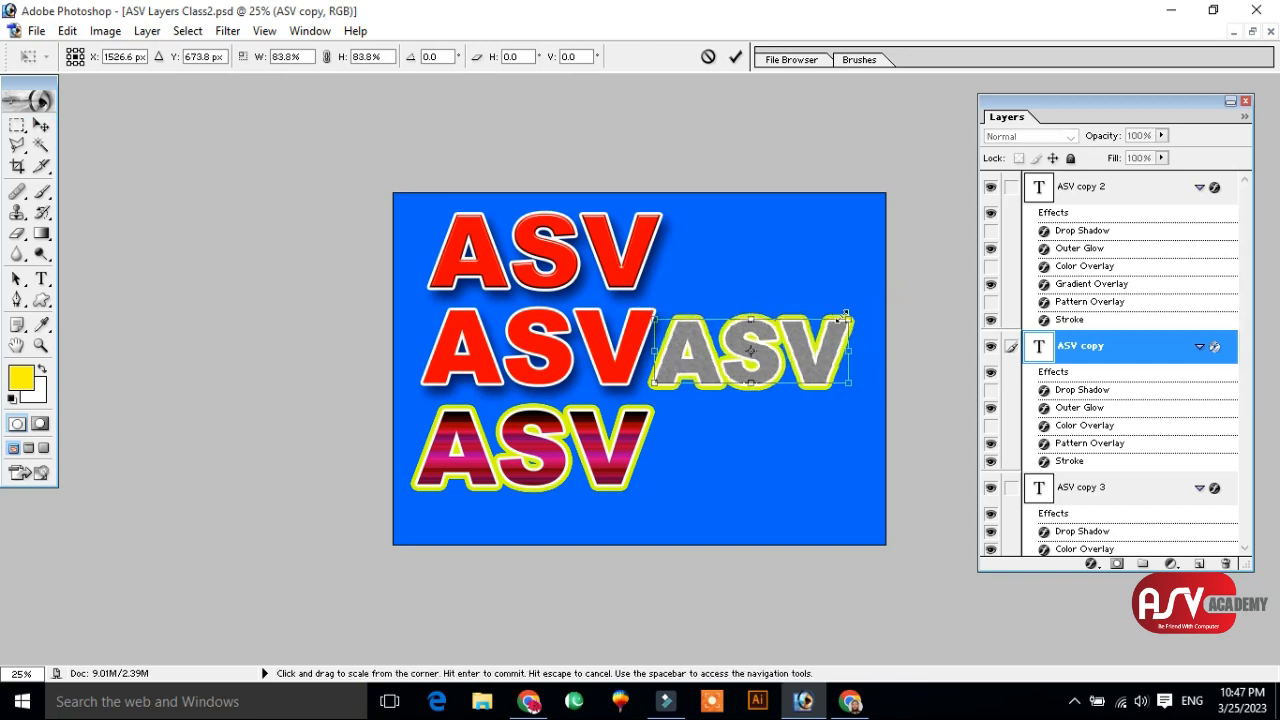
{"action": "key", "text": "ctrl+z"}
{"action": "key", "text": "Return"}
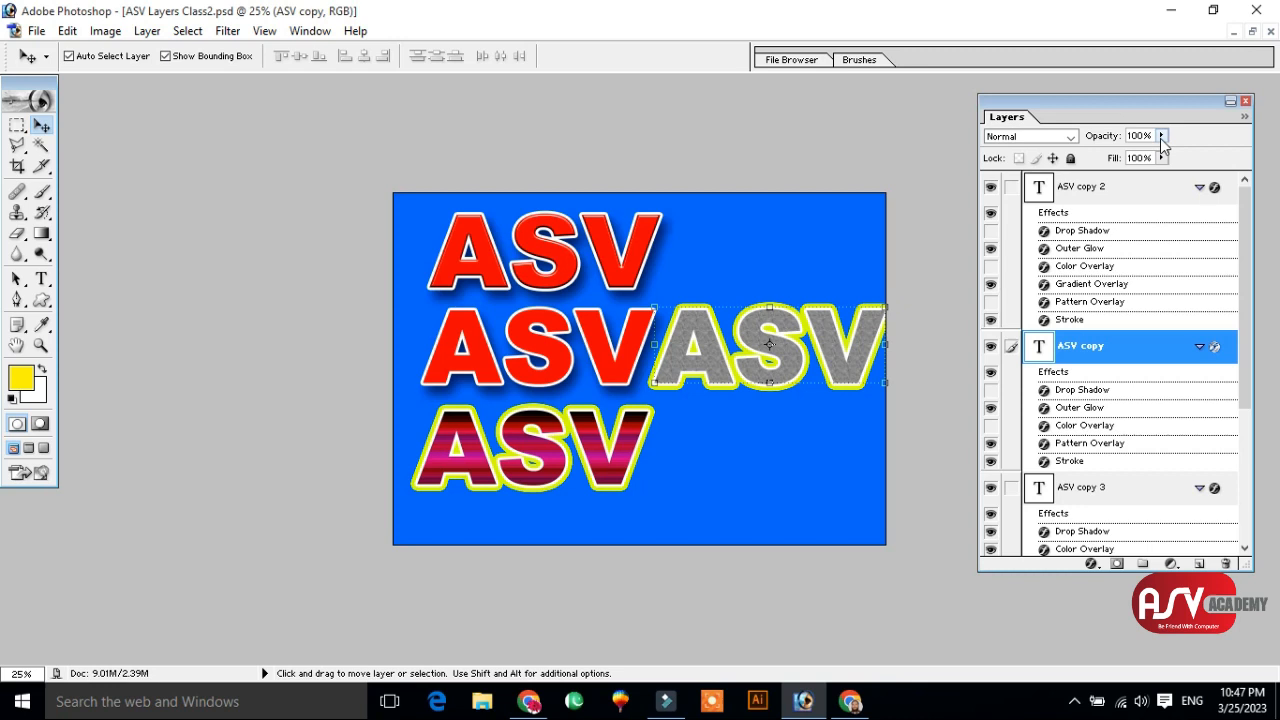
- Space out the layout by moving the textured ASV text and the gradient ASV text away from the plain red one
{"action": "left_click", "coordinate": [702, 247]}
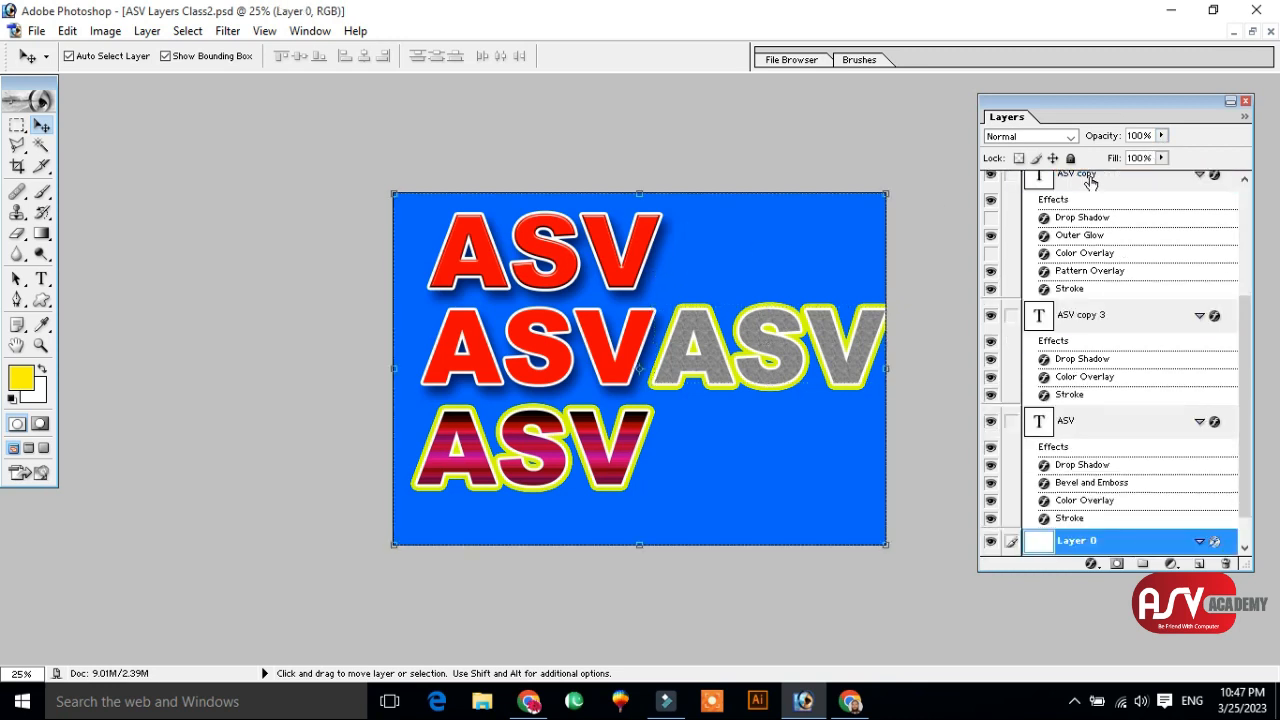
{"action": "scroll", "coordinate": [1100, 248], "scroll_direction": "up", "scroll_amount": 3}
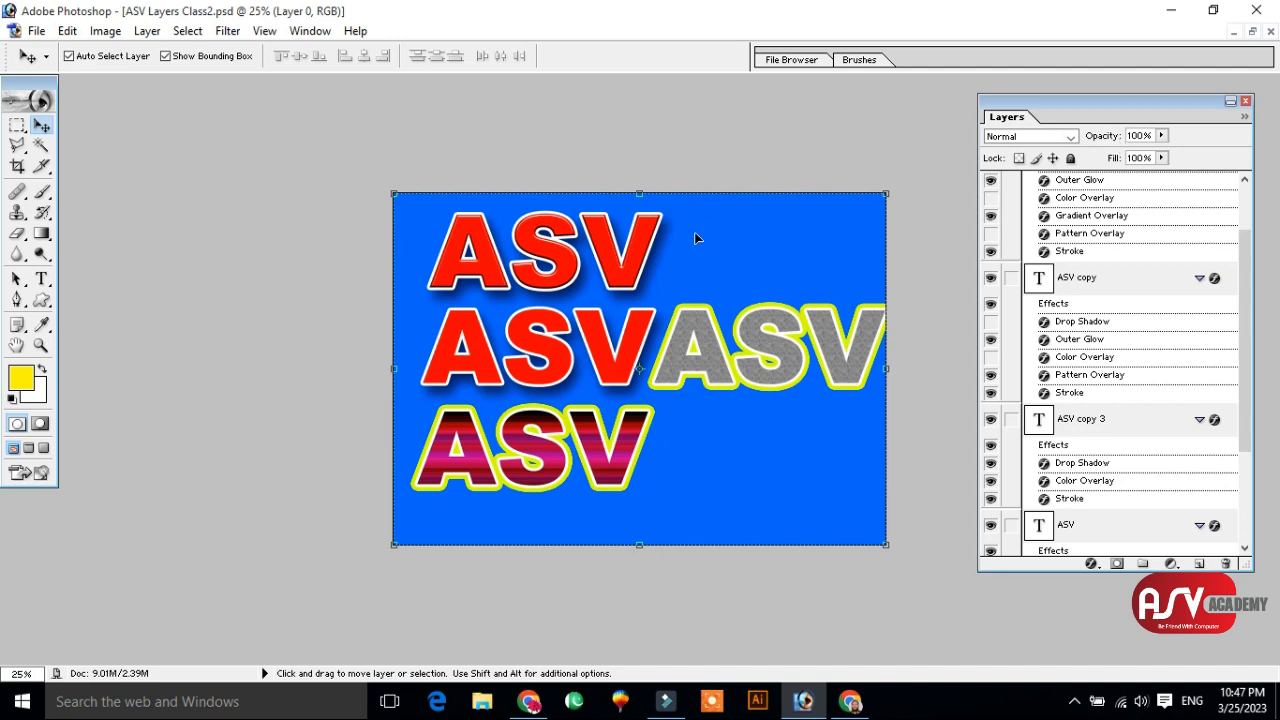
{"action": "left_click", "coordinate": [643, 246]}
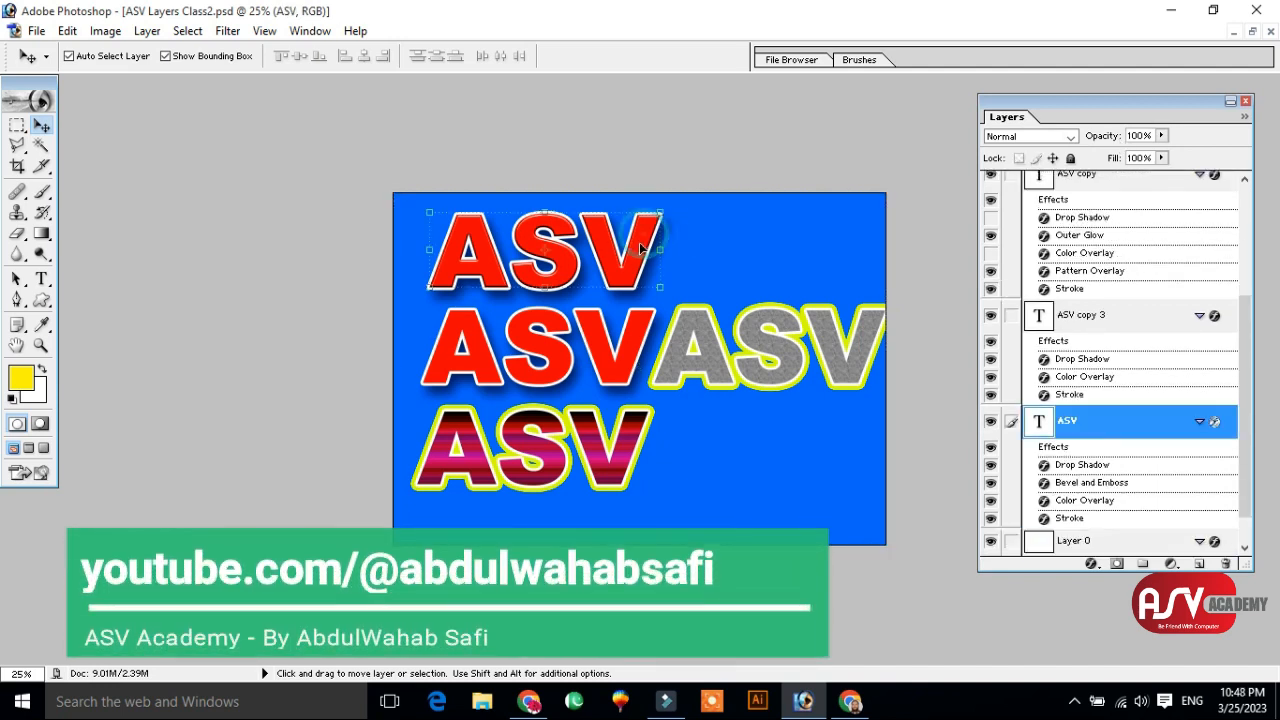
{"action": "left_click", "coordinate": [620, 370]}
{"action": "left_click_drag", "start_coordinate": [708, 350], "coordinate": [740, 395]}
{"action": "left_click_drag", "start_coordinate": [640, 415], "coordinate": [653, 453]}
- Turn off the Drop Shadow effect of the plain red ASV text (layer ASV copy 3)
{"action": "left_click", "coordinate": [620, 376]}
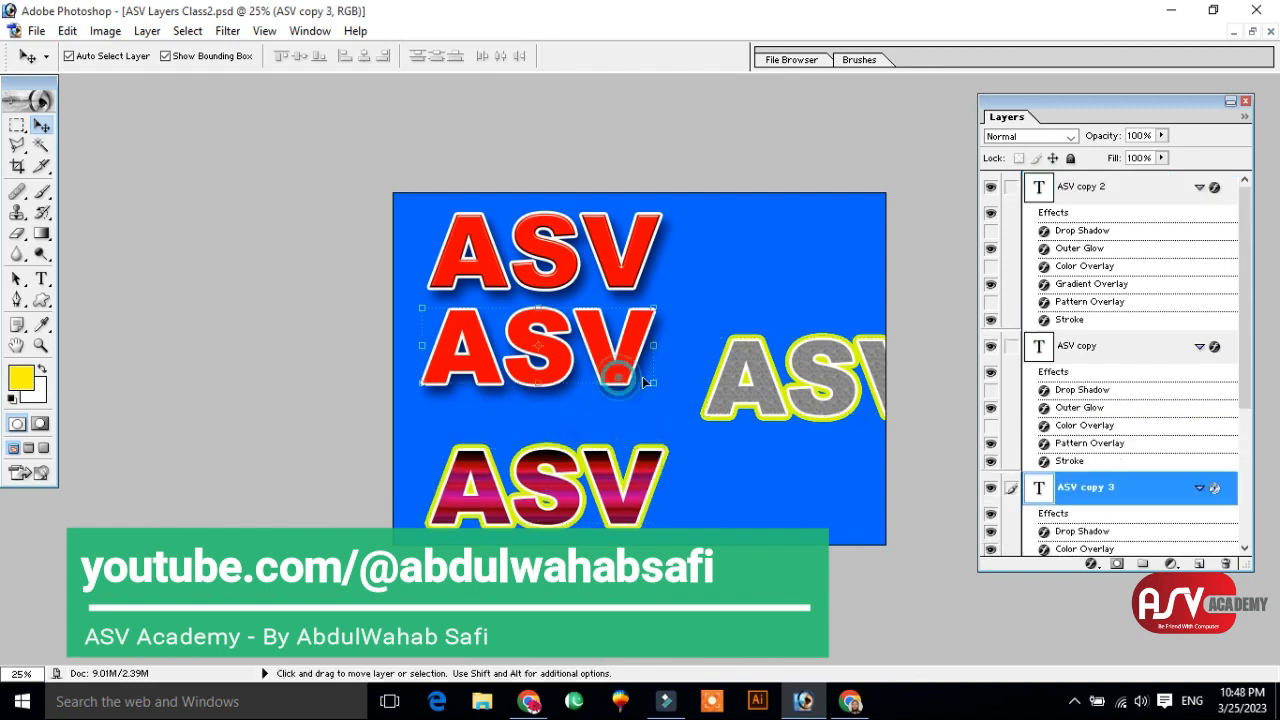
{"action": "double_click", "coordinate": [1145, 493]}
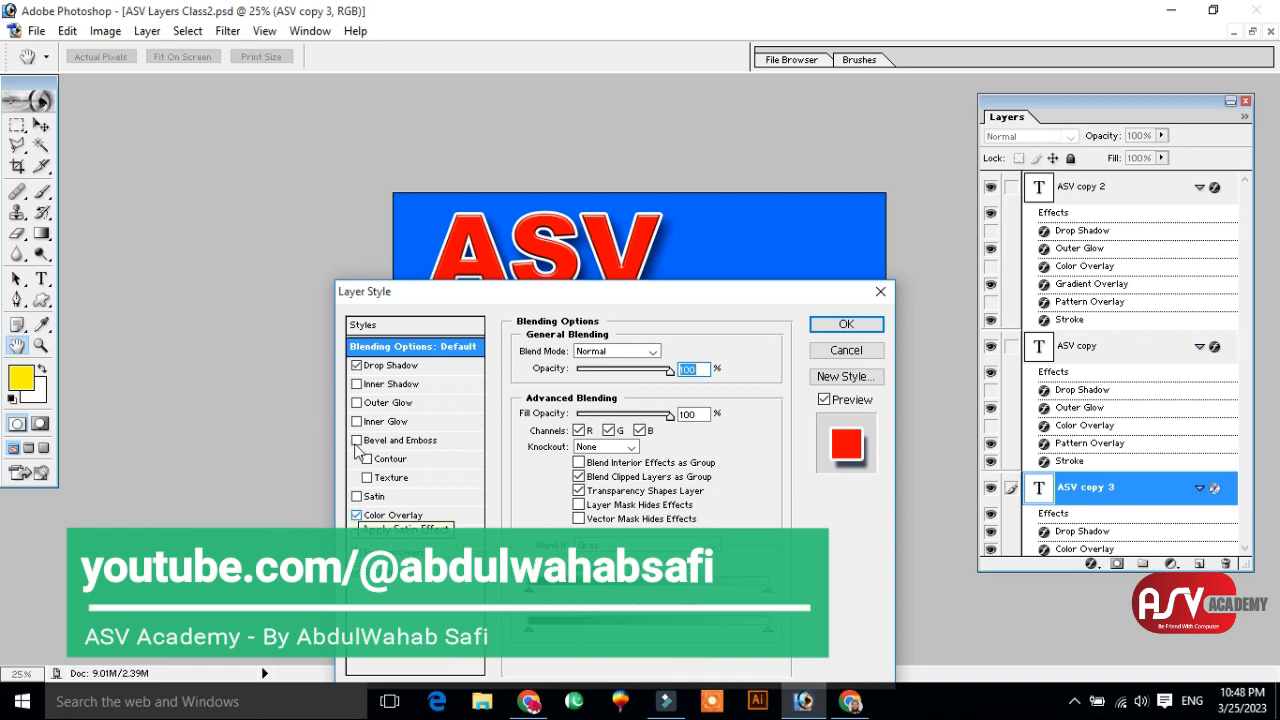
{"action": "left_click", "coordinate": [357, 366]}
{"action": "left_click", "coordinate": [846, 325]}
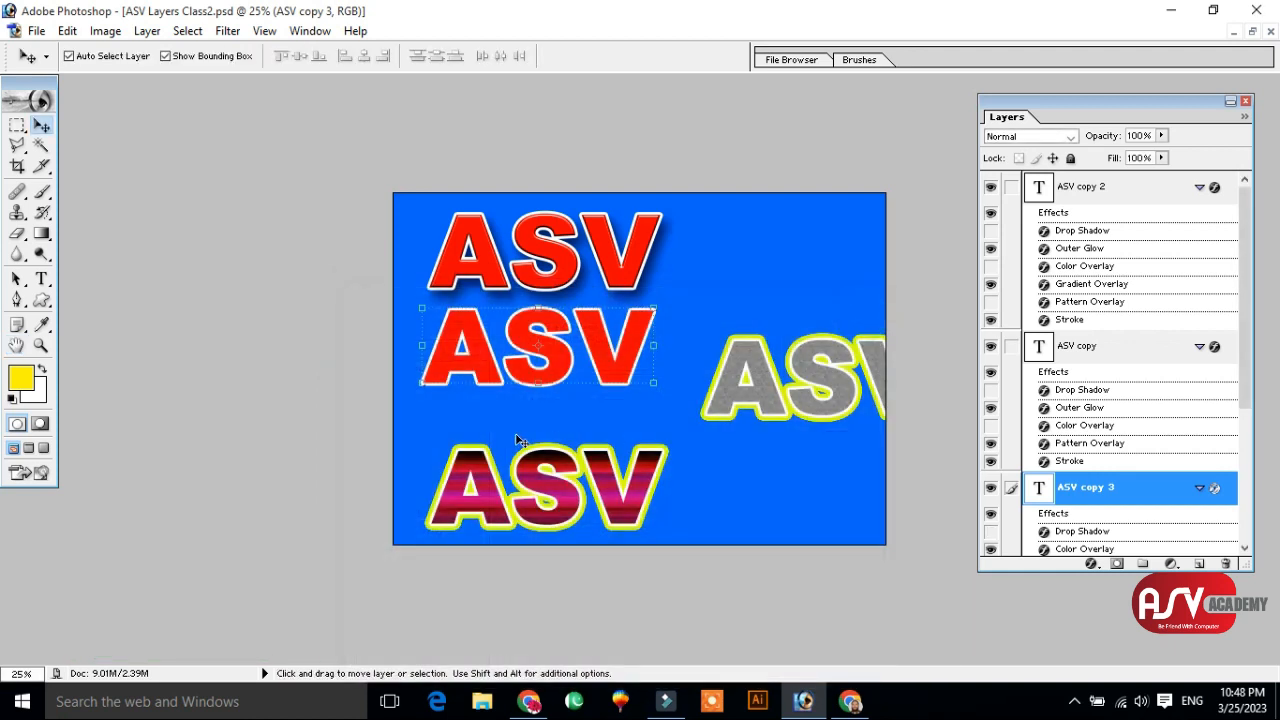
- Try lowering the plain red ASV layer's opacity to 21%, 12% and 0%, and restore it to 100%
{"action": "key", "text": "z"}
{"action": "left_click_drag", "start_coordinate": [428, 290], "coordinate": [702, 445]}
{"action": "left_click_drag", "start_coordinate": [577, 347], "coordinate": [693, 490]}
{"action": "left_click", "coordinate": [665, 412], "text": "alt"}
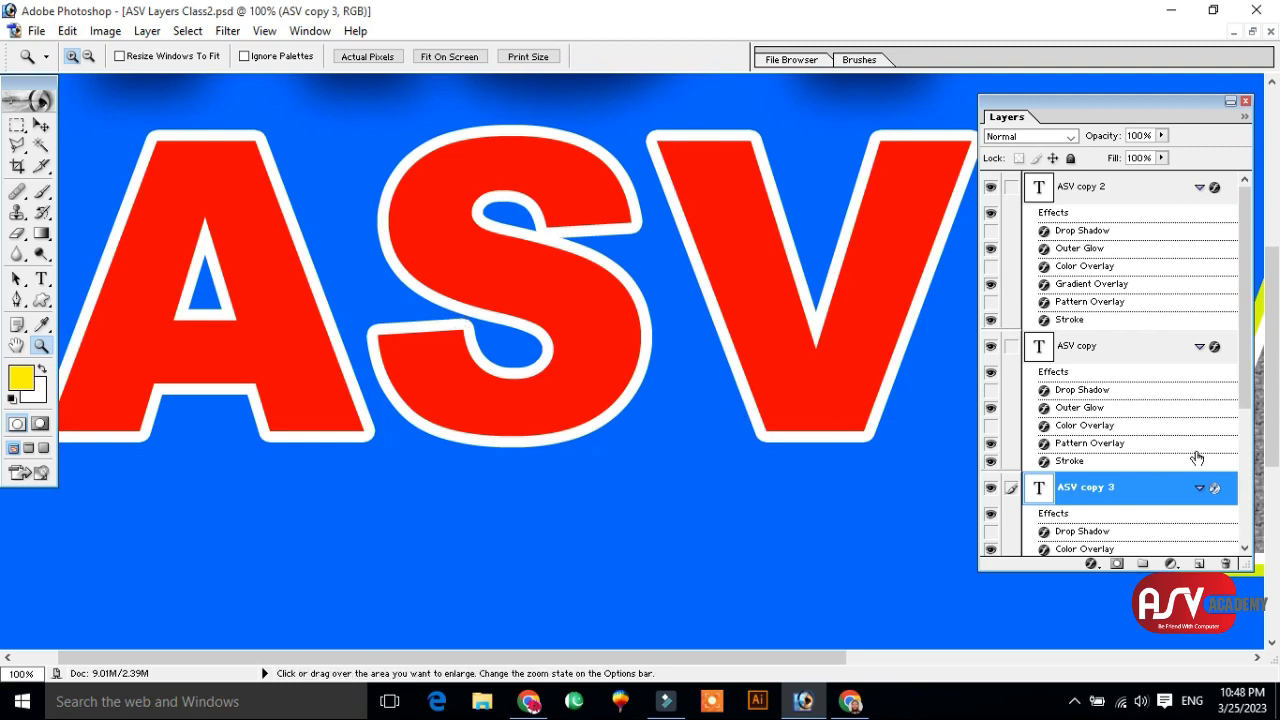
{"action": "double_click", "coordinate": [1143, 490]}
{"action": "left_click", "coordinate": [880, 293]}
{"action": "left_click", "coordinate": [1162, 135]}
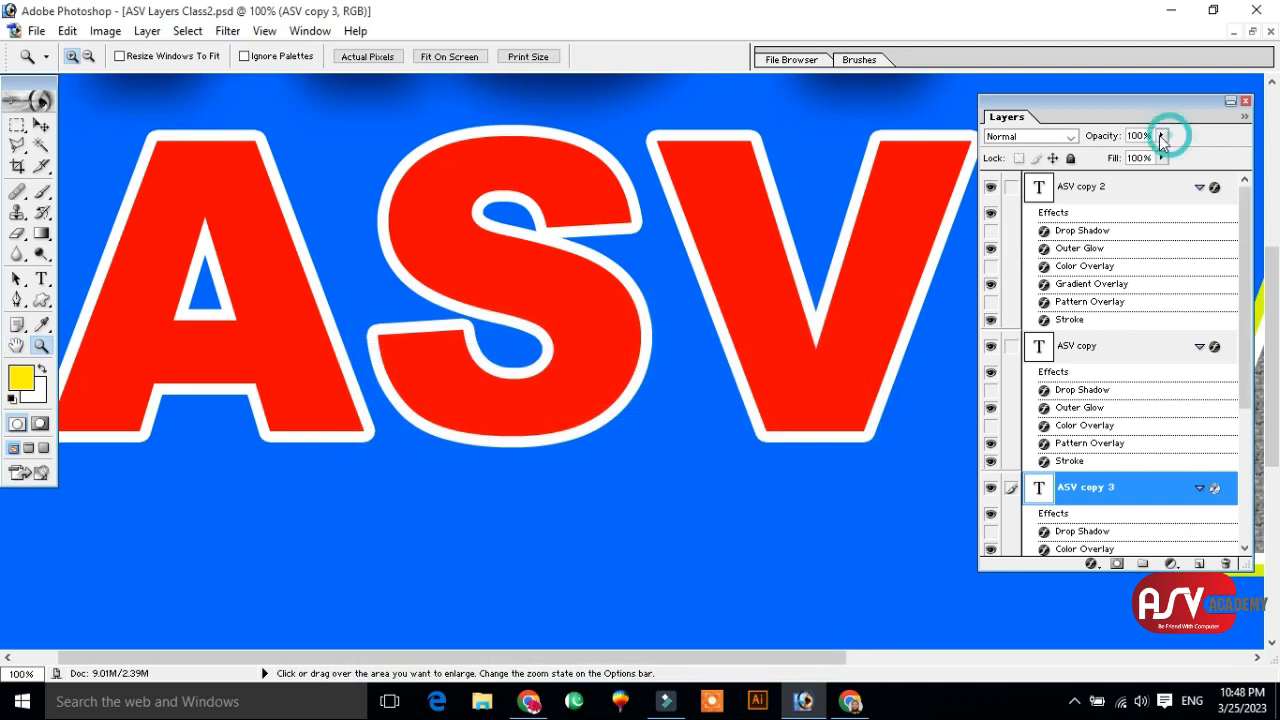
{"action": "left_click_drag", "start_coordinate": [1163, 158], "coordinate": [1090, 158]}
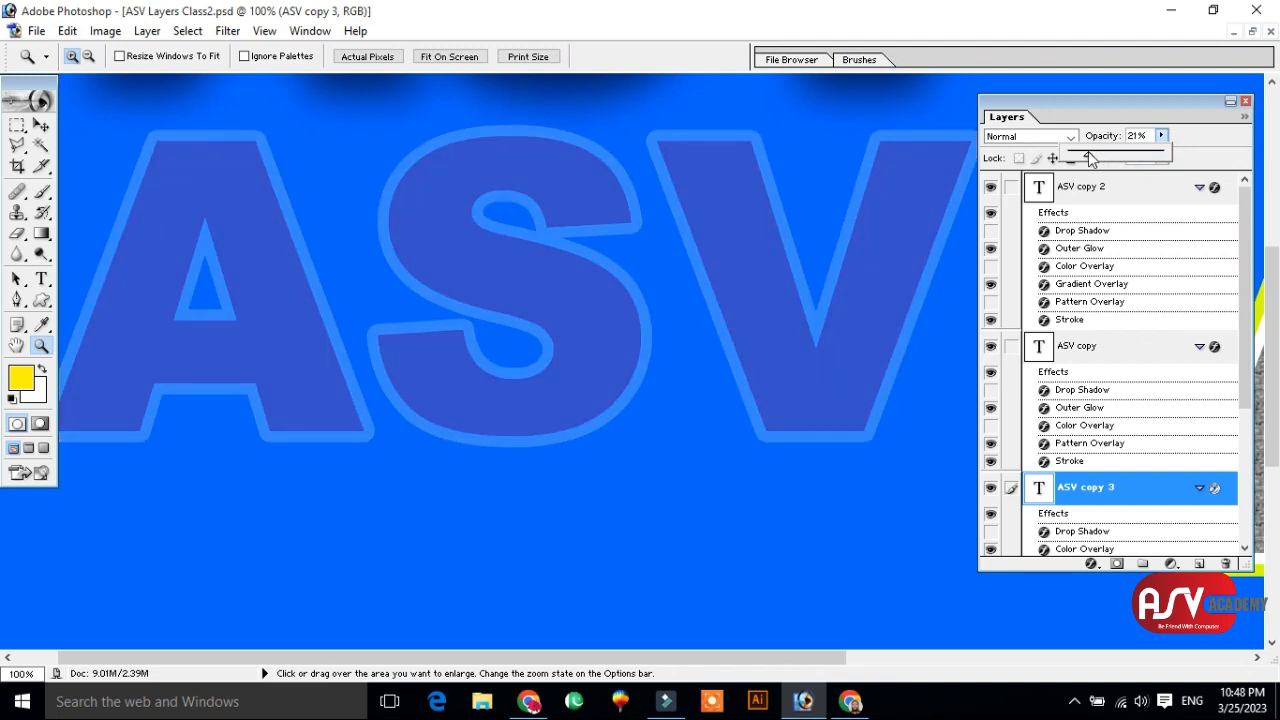
{"action": "left_click_drag", "start_coordinate": [1090, 158], "coordinate": [1080, 158]}
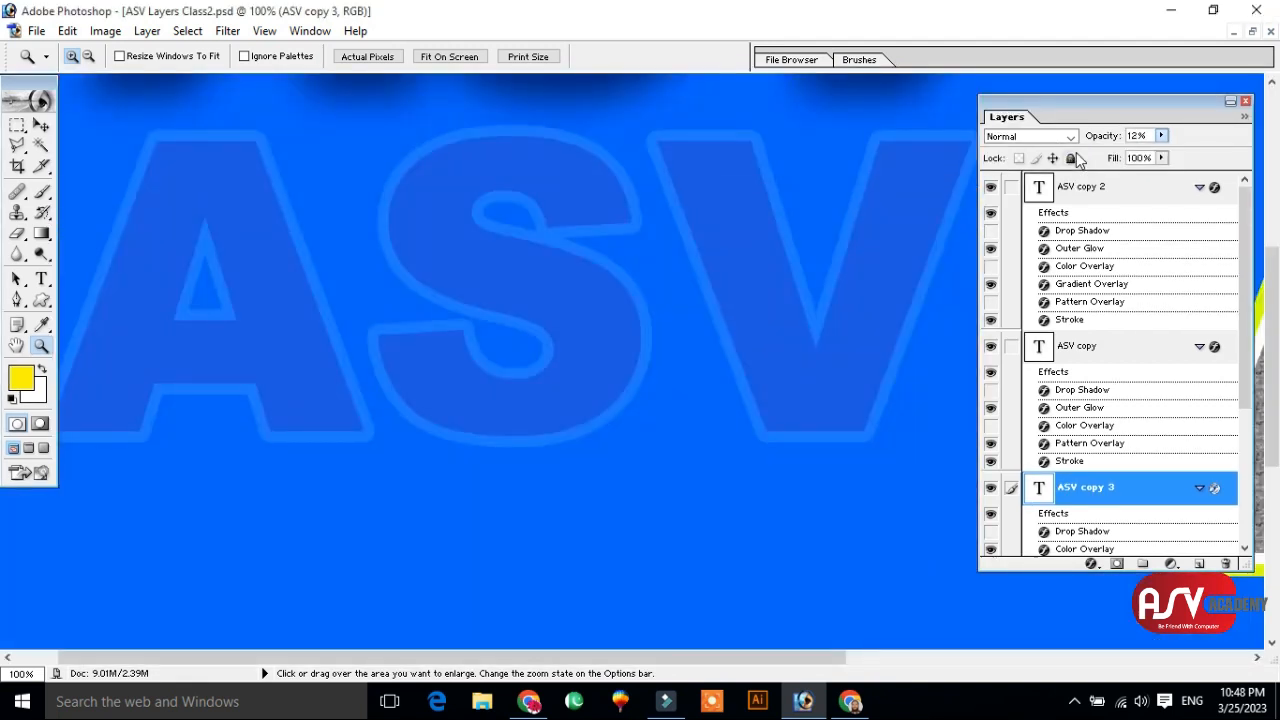
{"action": "left_click", "coordinate": [1161, 136]}
{"action": "left_click_drag", "start_coordinate": [1161, 136], "coordinate": [1148, 160]}
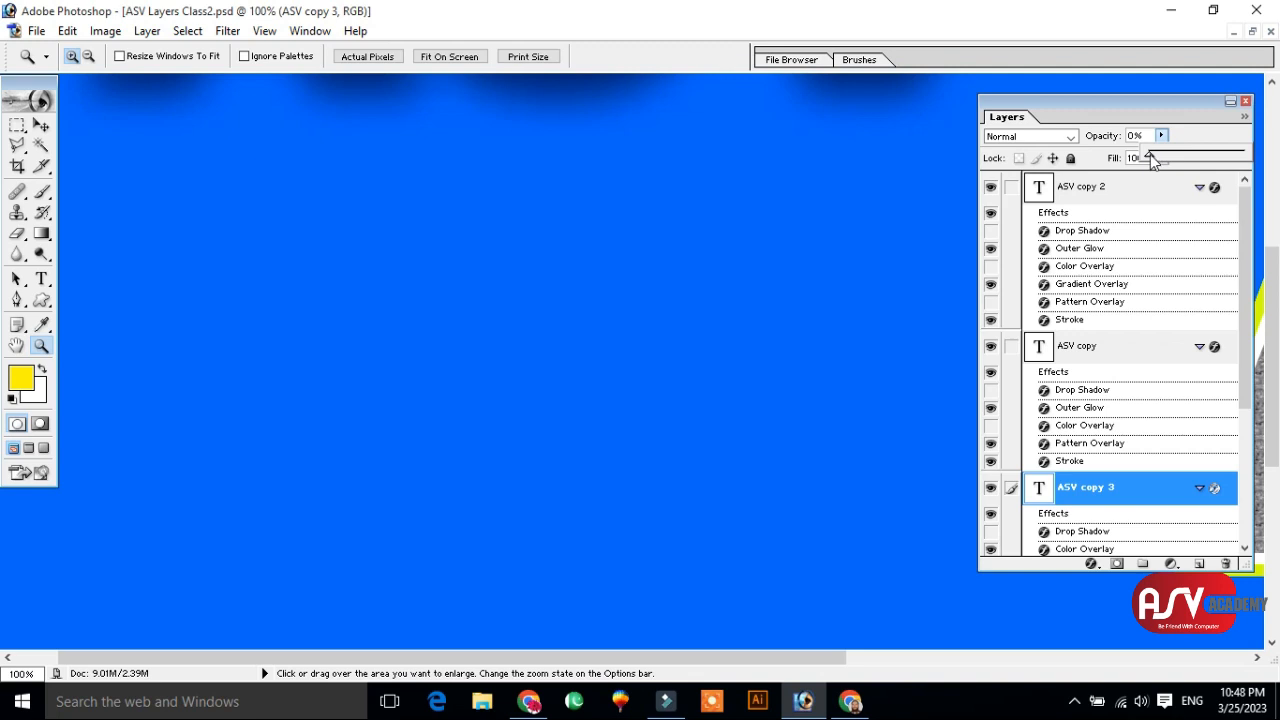
{"action": "left_click_drag", "start_coordinate": [1152, 160], "coordinate": [1250, 158]}
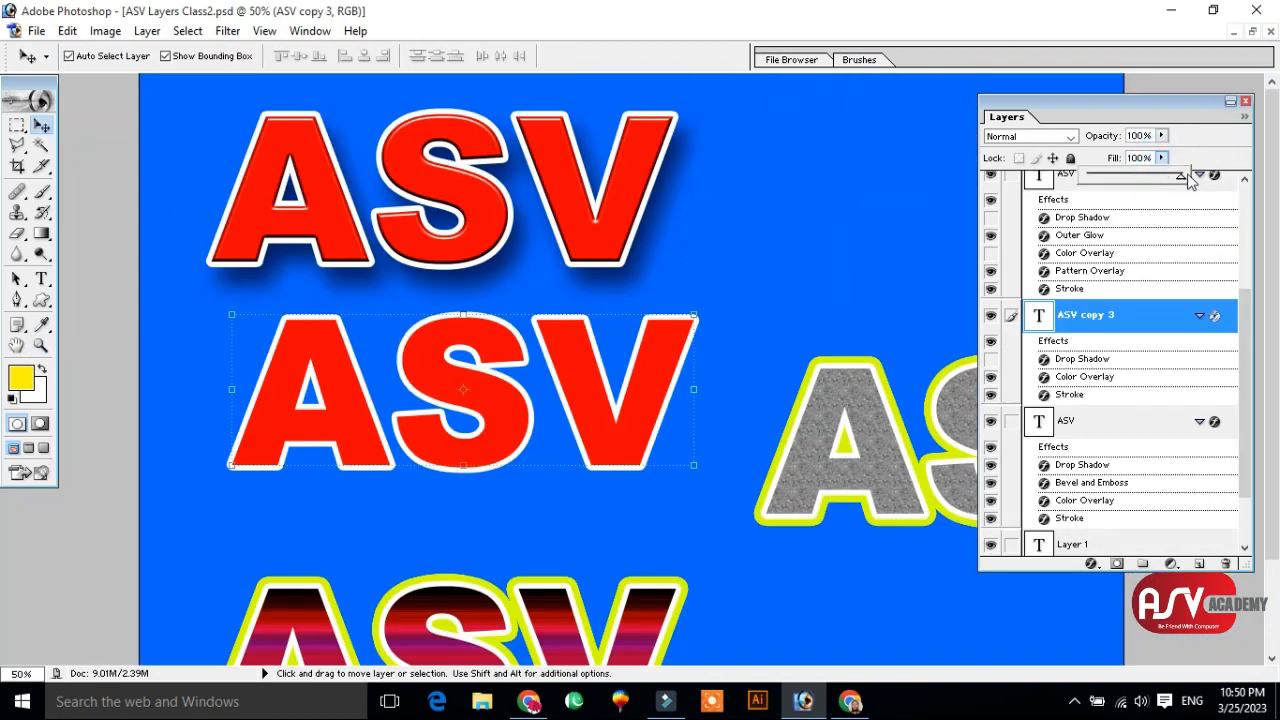
- Turn off the Color Overlay of the ASV copy 3 layer so only its Stroke effect remains
{"action": "left_click", "coordinate": [1153, 310]}
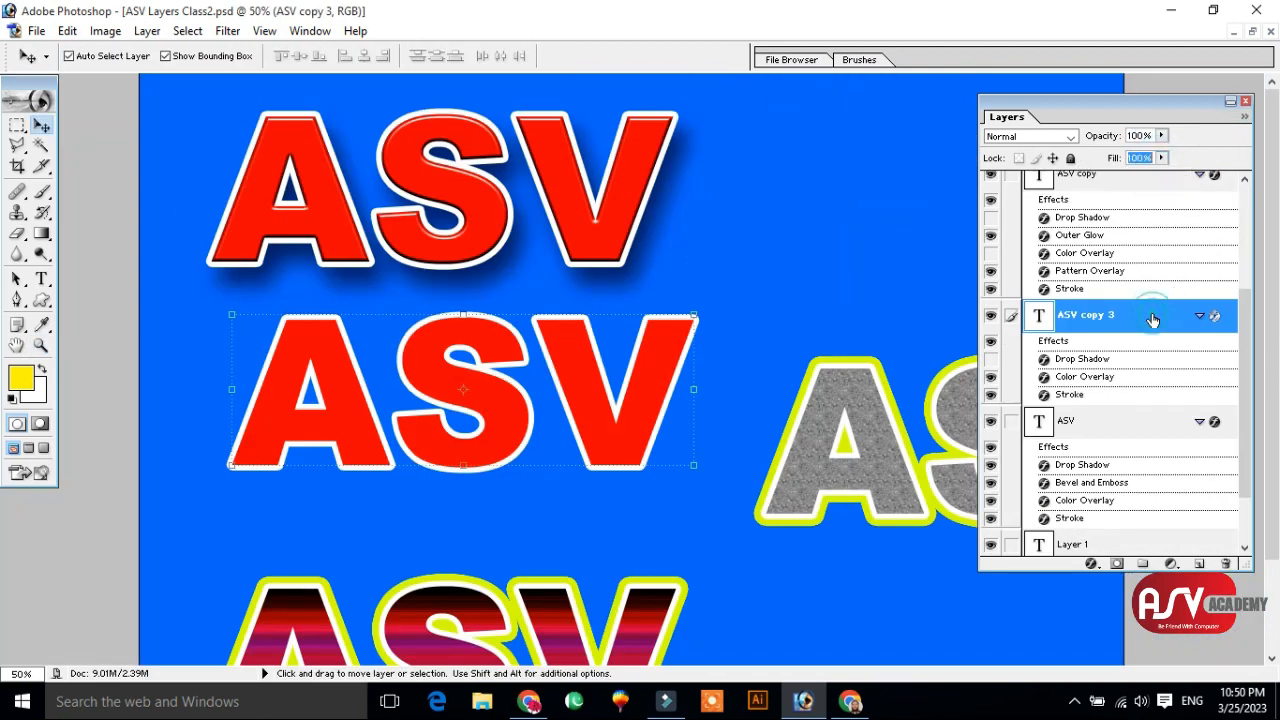
{"action": "double_click", "coordinate": [1153, 319]}
{"action": "left_click_drag", "start_coordinate": [573, 506], "coordinate": [714, 235]}
{"action": "left_click", "coordinate": [535, 462]}
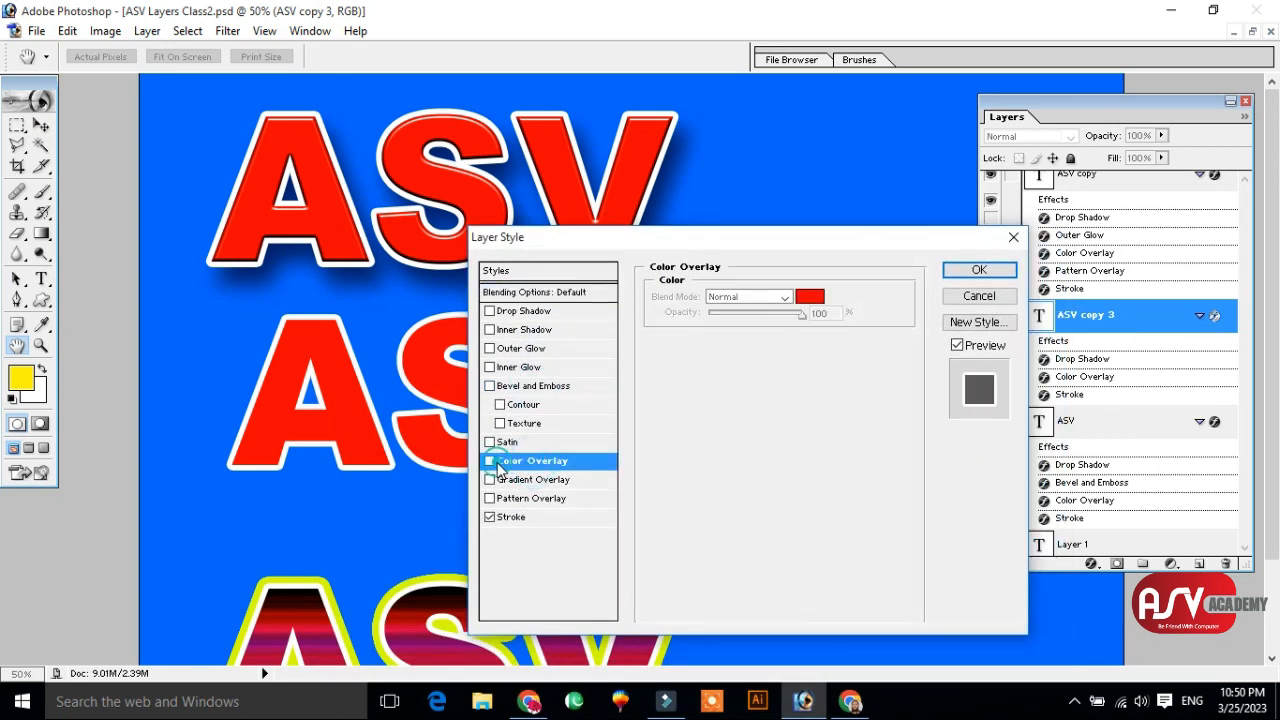
{"action": "left_click", "coordinate": [490, 461]}
{"action": "left_click", "coordinate": [979, 272]}
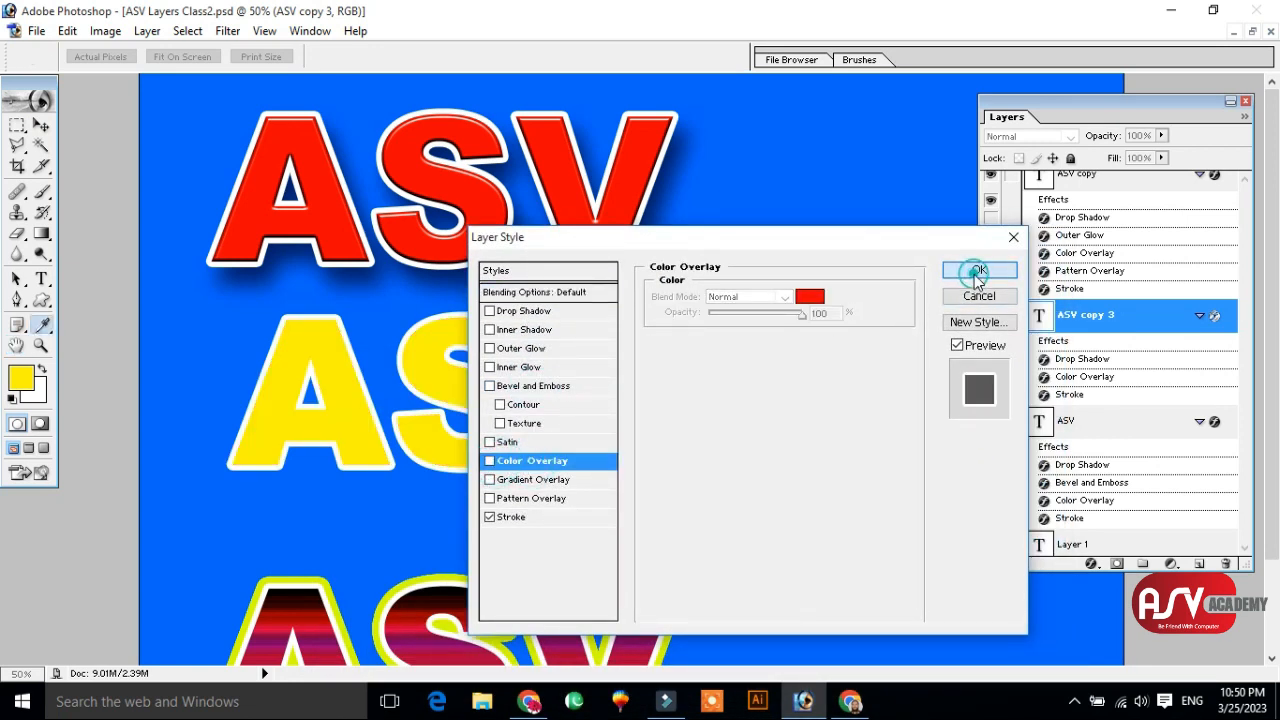
{"action": "key", "text": "v"}
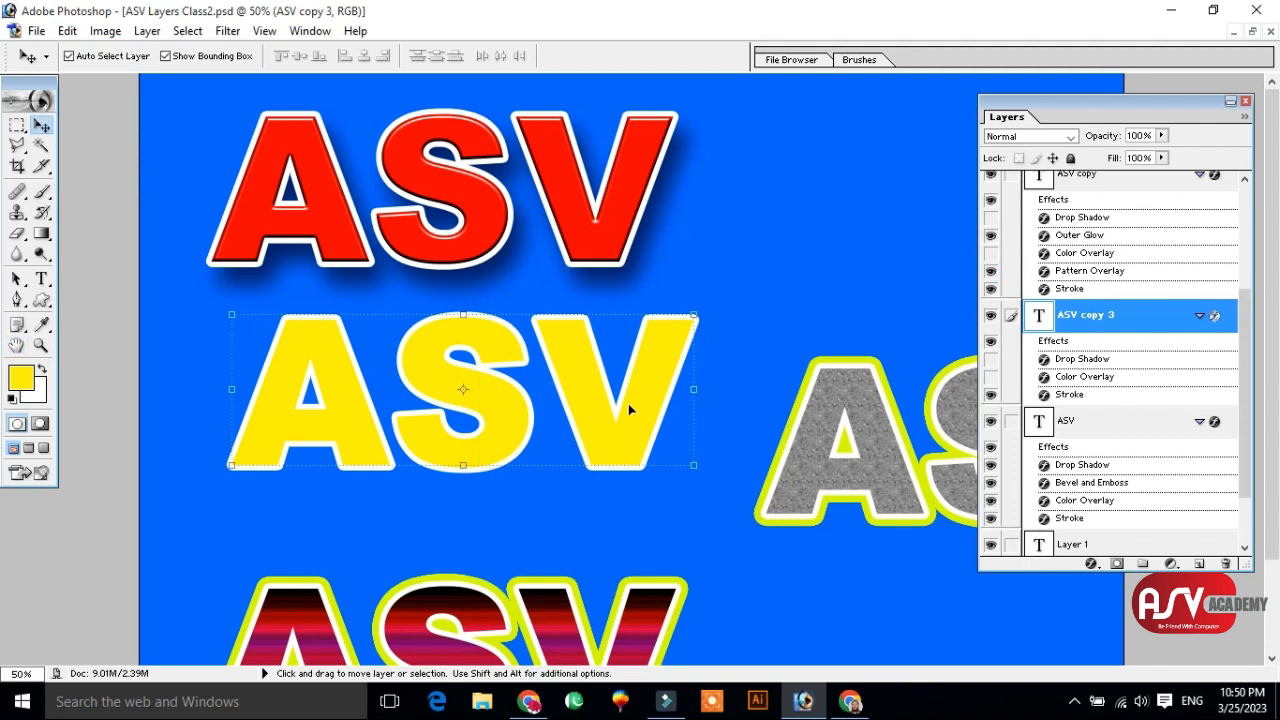
- Try lowering the ASV copy 3 layer's fill to 3% and below, and restore it to 100%
{"action": "left_click", "coordinate": [1161, 158]}
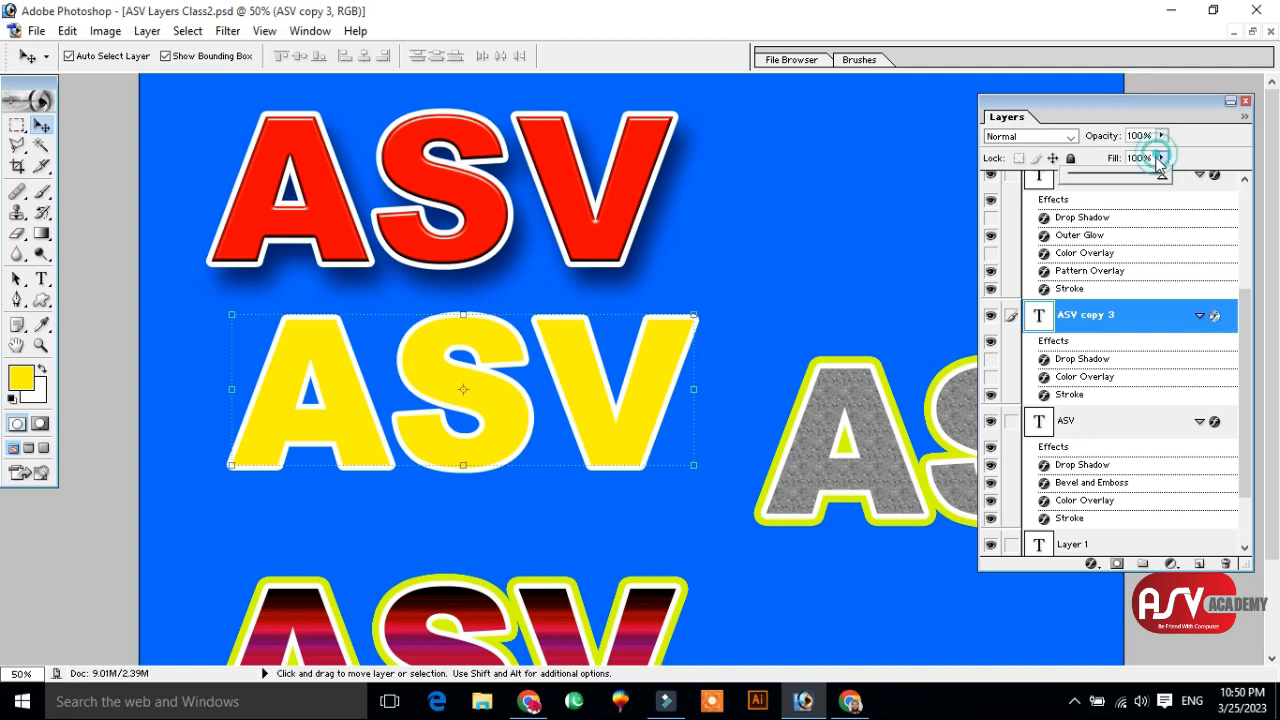
{"action": "left_click_drag", "start_coordinate": [1140, 179], "coordinate": [1071, 177]}
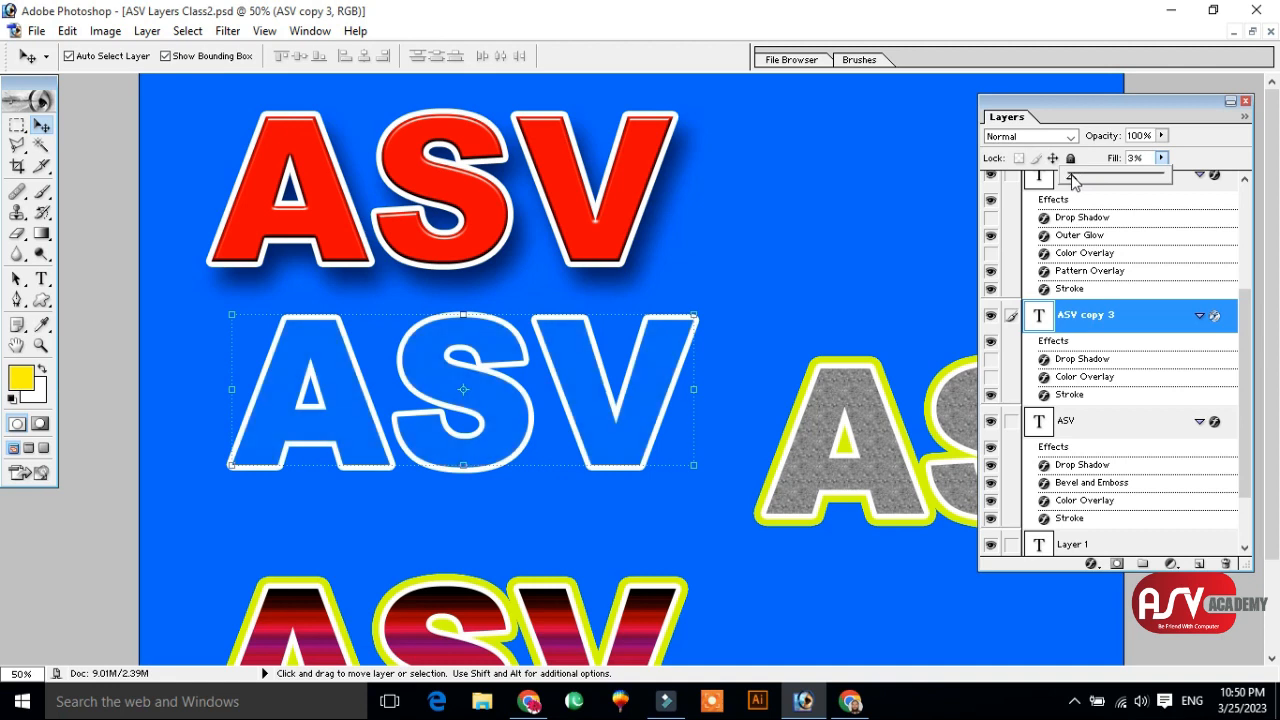
{"action": "left_click_drag", "start_coordinate": [1071, 177], "coordinate": [1067, 177]}
{"action": "left_click_drag", "start_coordinate": [1068, 178], "coordinate": [1180, 155]}
{"action": "left_click", "coordinate": [1161, 137]}
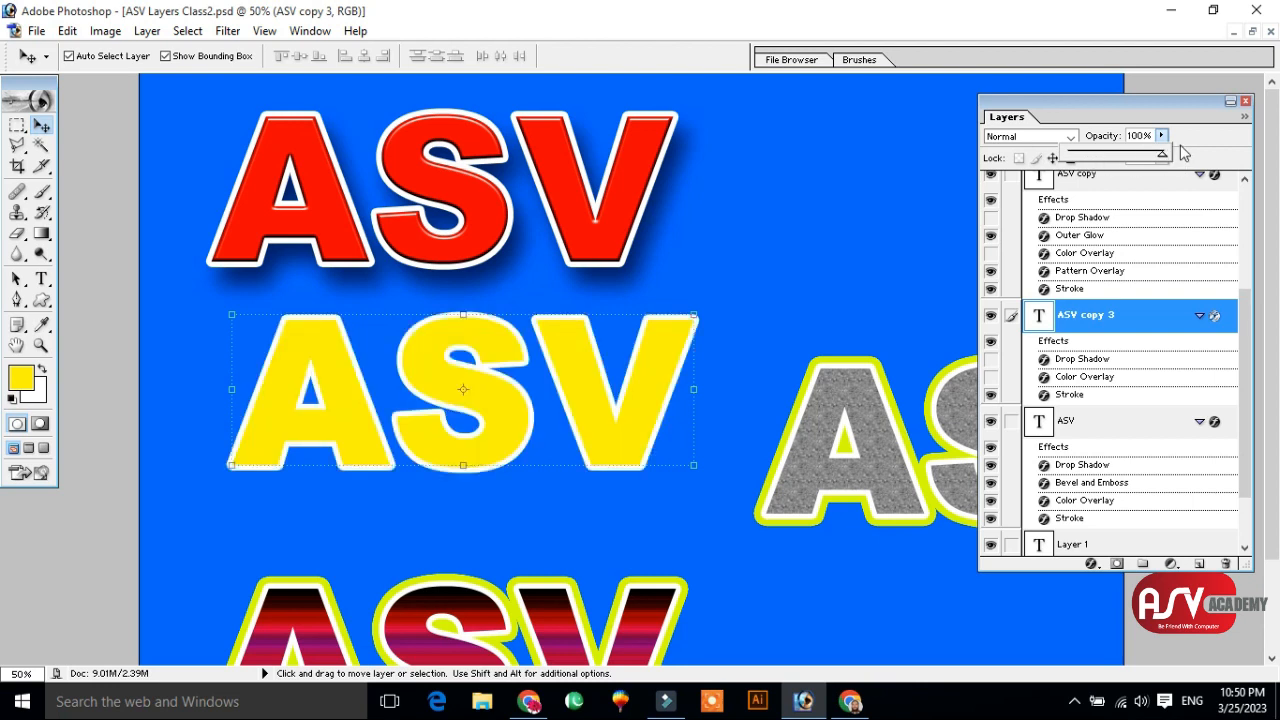
- Turn the red Color Overlay effect back on for the ASV copy 3 text layer
{"action": "left_click", "coordinate": [1140, 328]}
{"action": "double_click", "coordinate": [1140, 328]}
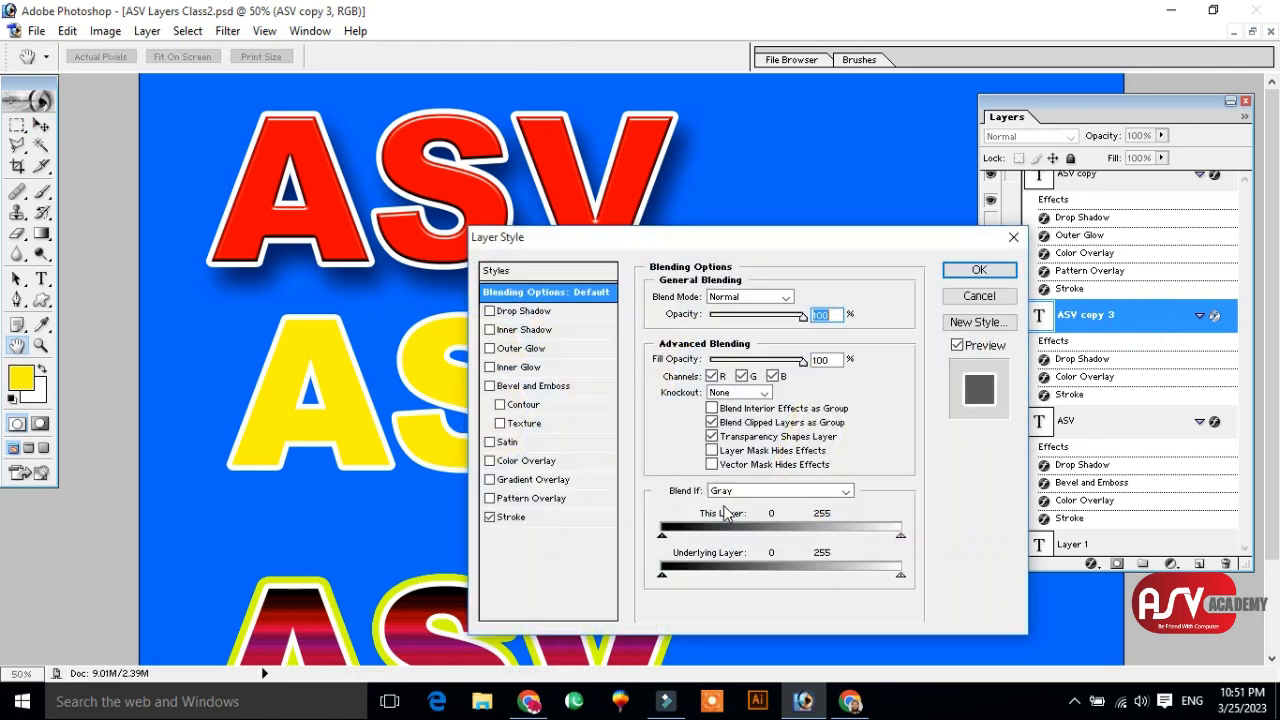
{"action": "left_click", "coordinate": [547, 466]}
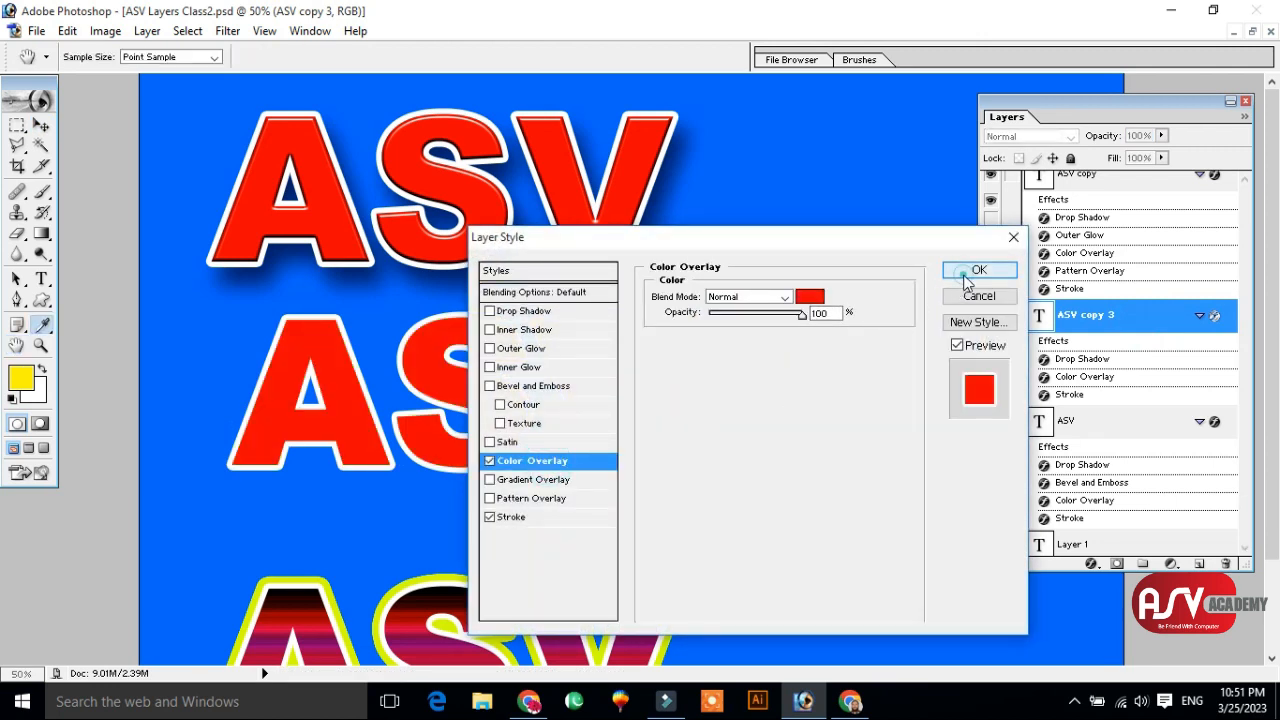
{"action": "left_click", "coordinate": [966, 276]}
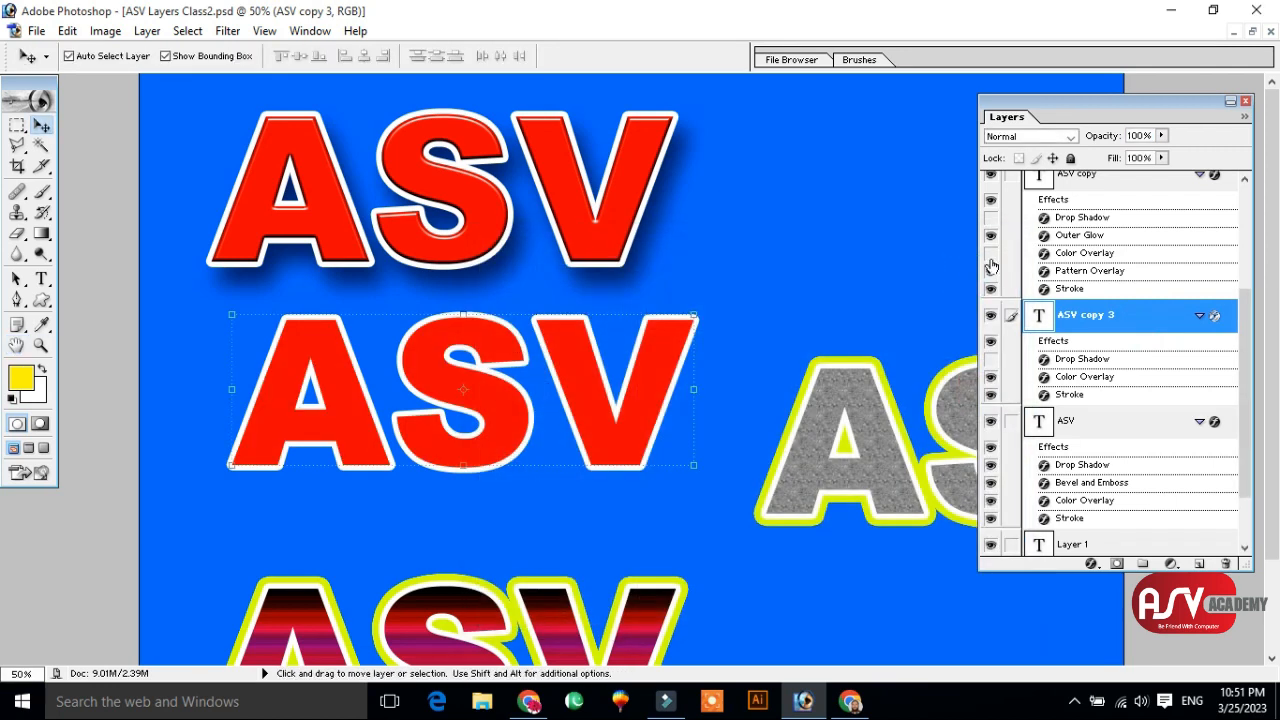
- Try the Dissolve, Darken, Multiply and Lighten blend modes on the red-overlaid ASV copy 3 layer
{"action": "left_click", "coordinate": [1053, 137]}
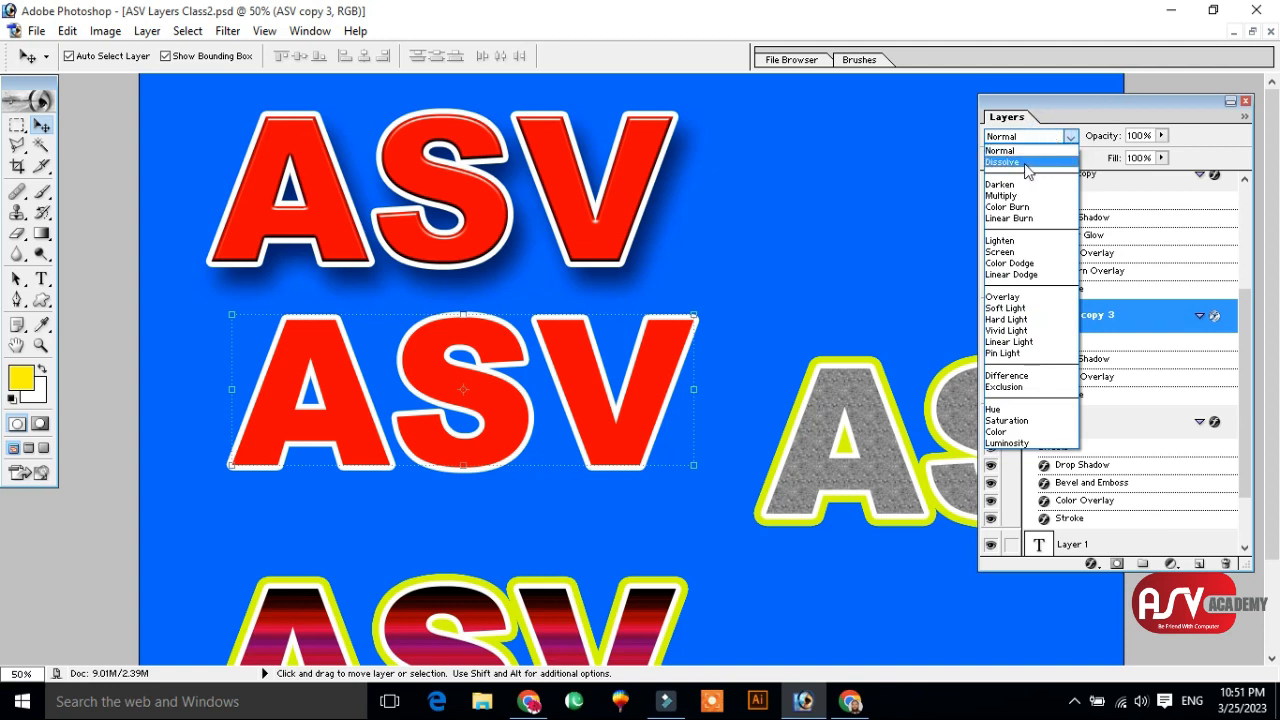
{"action": "left_click", "coordinate": [1026, 162]}
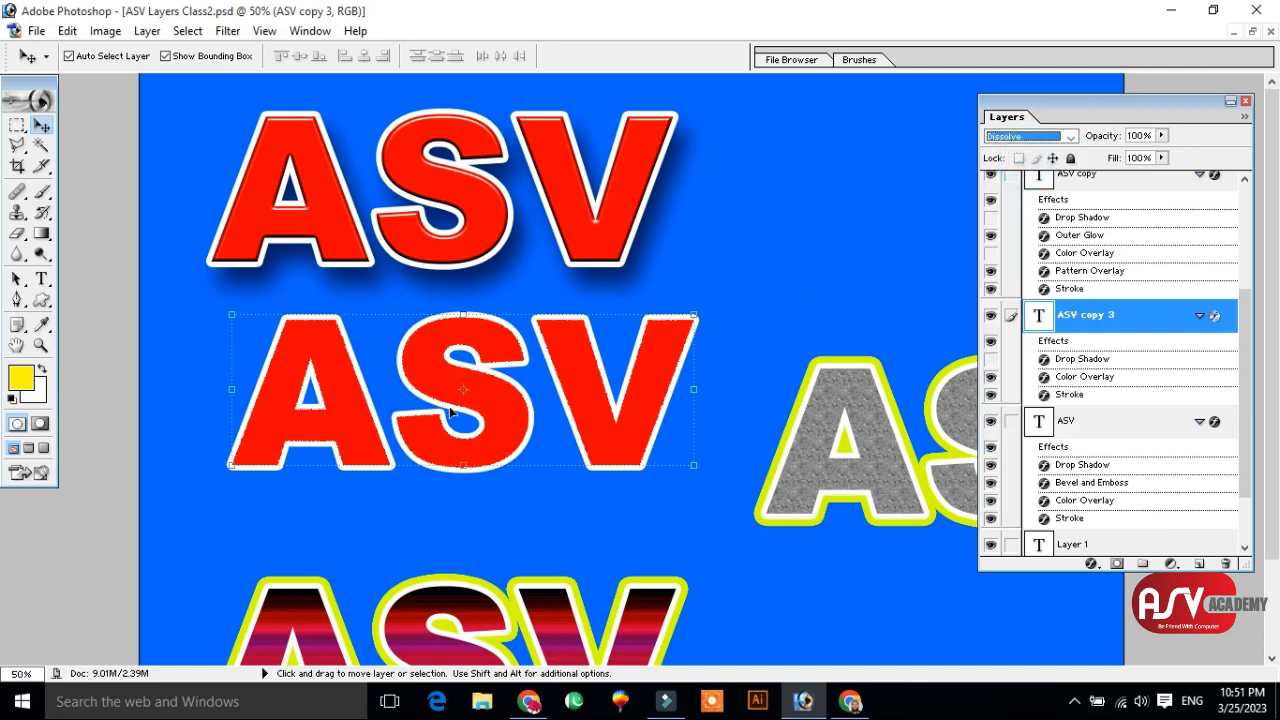
{"action": "left_click", "coordinate": [1058, 137]}
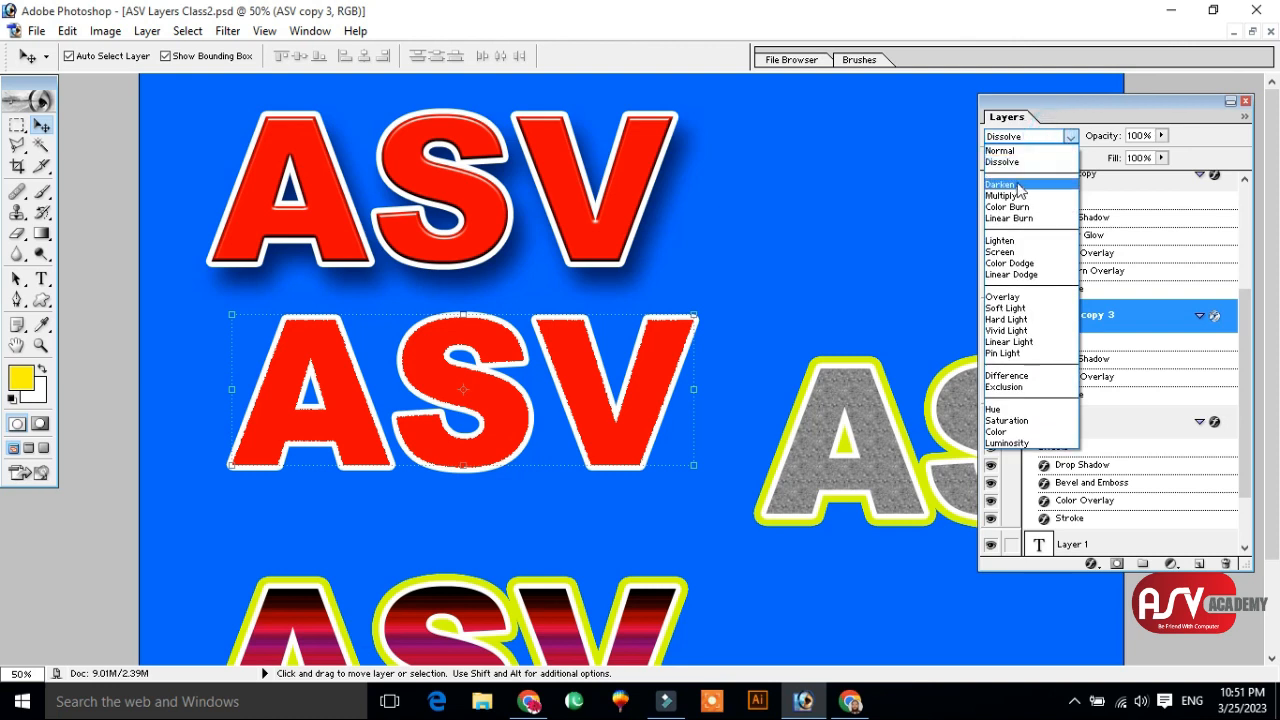
{"action": "left_click", "coordinate": [1014, 190]}
{"action": "left_click", "coordinate": [1030, 137]}
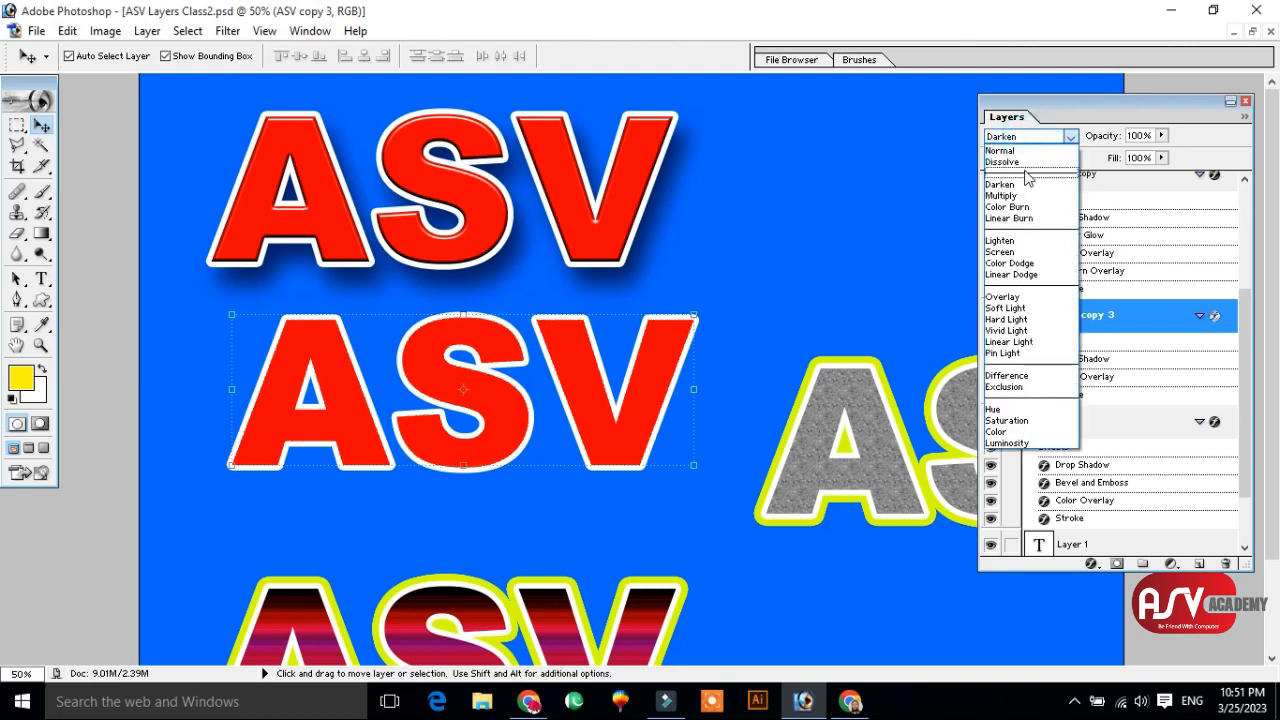
{"action": "left_click", "coordinate": [1024, 197]}
{"action": "left_click", "coordinate": [1050, 137]}
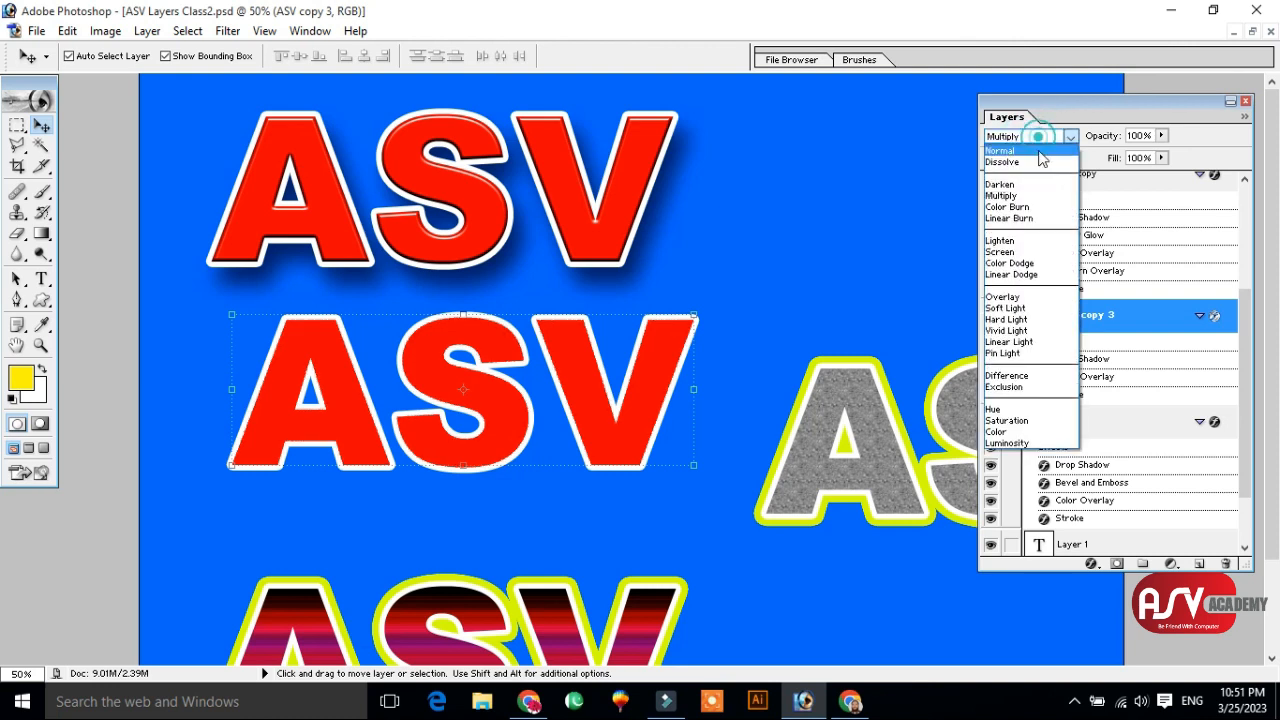
{"action": "left_click", "coordinate": [1030, 241]}
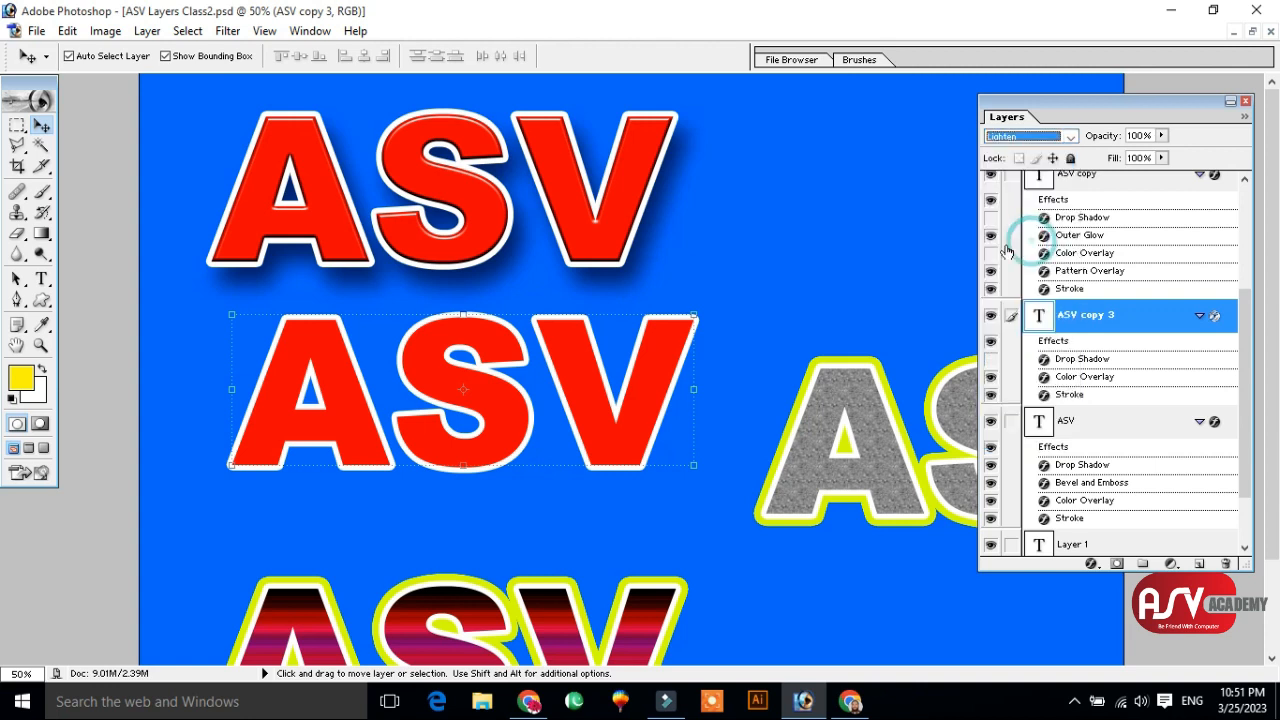
- Try the Overlay, Hard Light and Difference blend modes on the ASV copy 3 layer
{"action": "left_click", "coordinate": [1058, 137]}
{"action": "left_click", "coordinate": [1030, 296]}
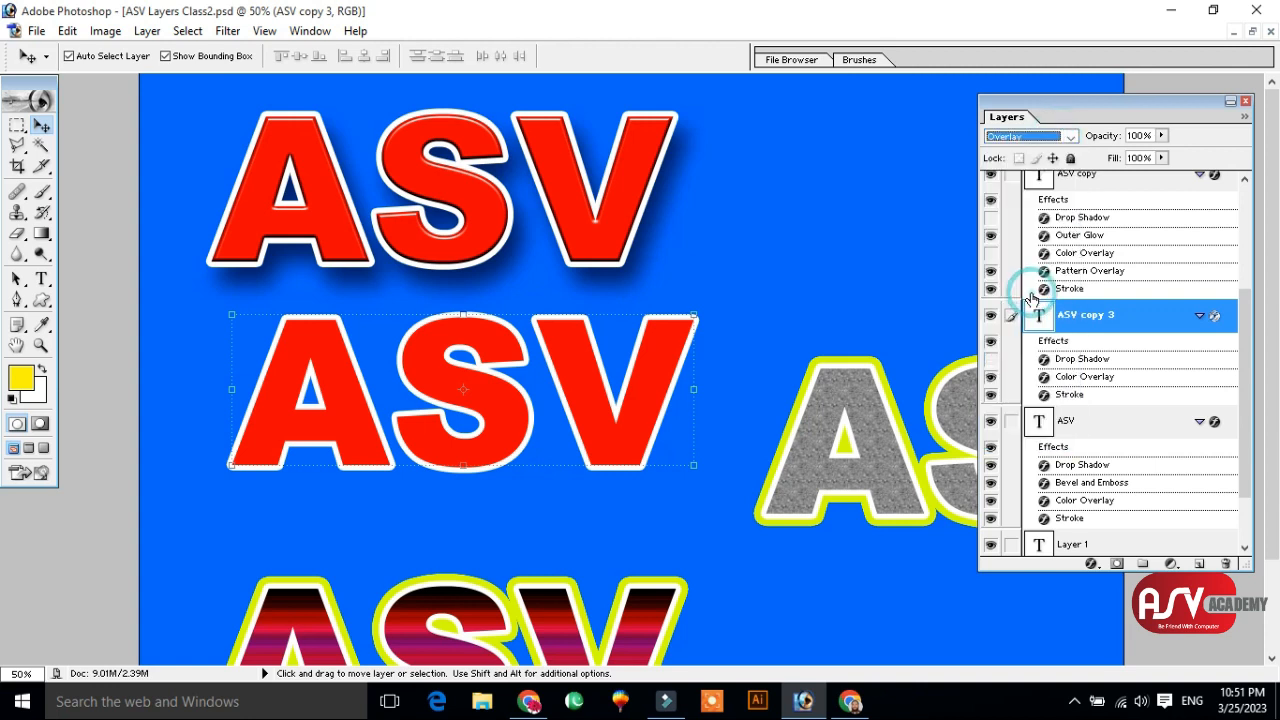
{"action": "left_click", "coordinate": [1070, 138]}
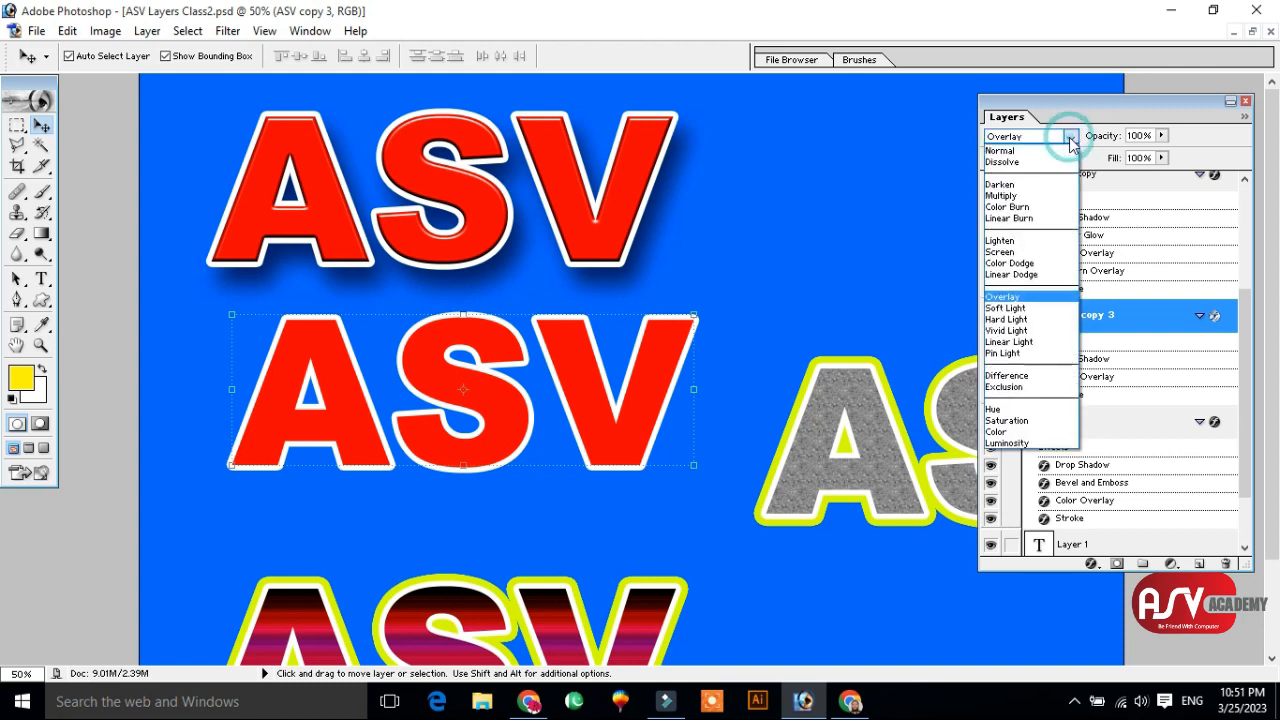
{"action": "left_click", "coordinate": [1036, 321]}
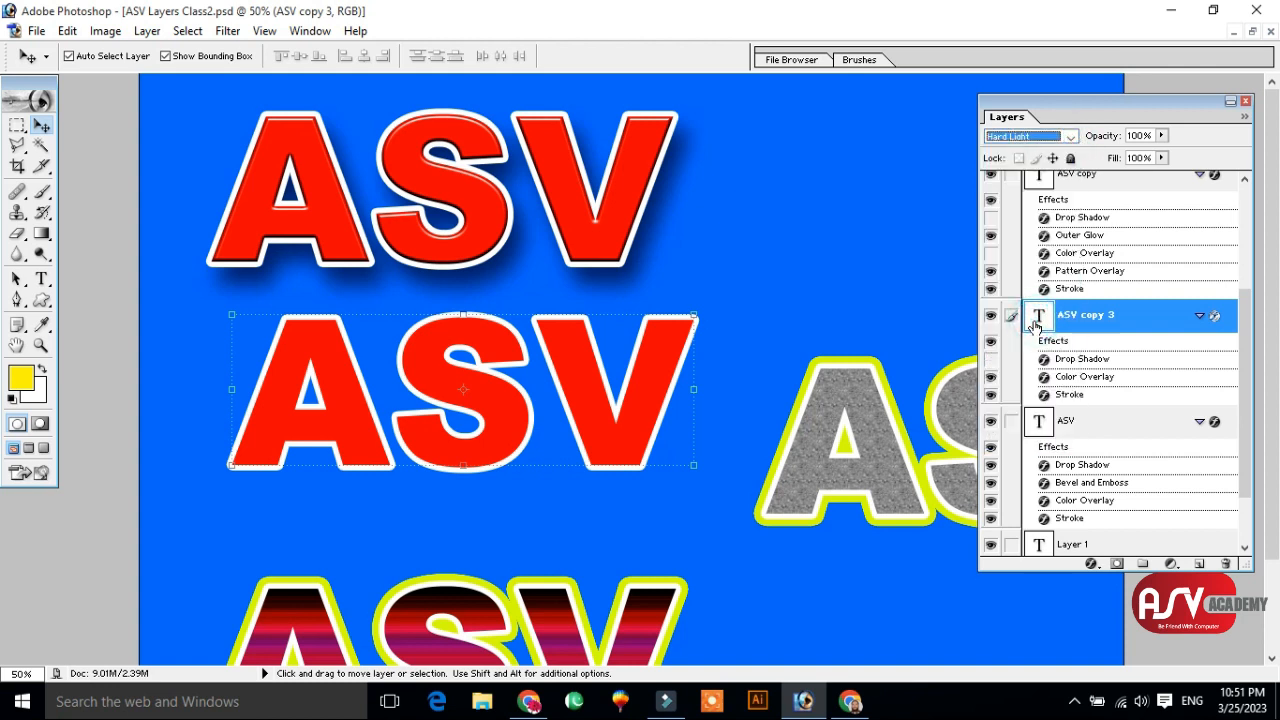
{"action": "left_click", "coordinate": [1071, 139]}
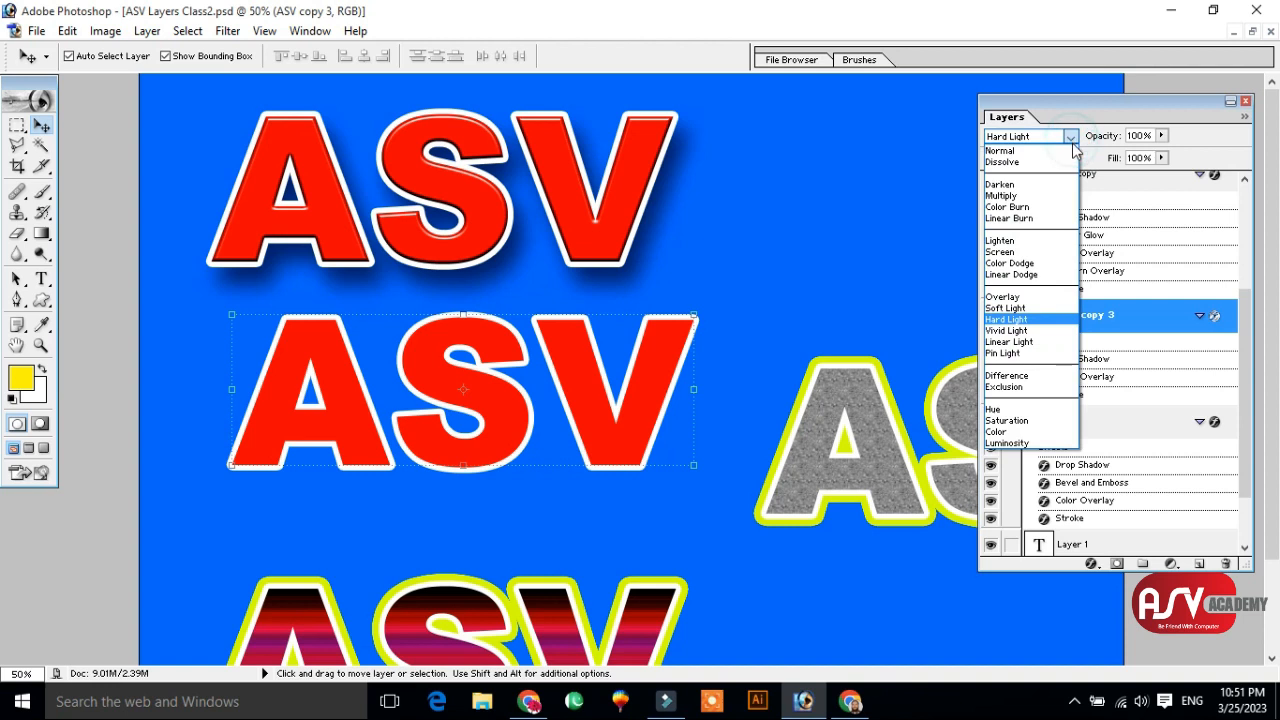
{"action": "left_click", "coordinate": [1042, 376]}
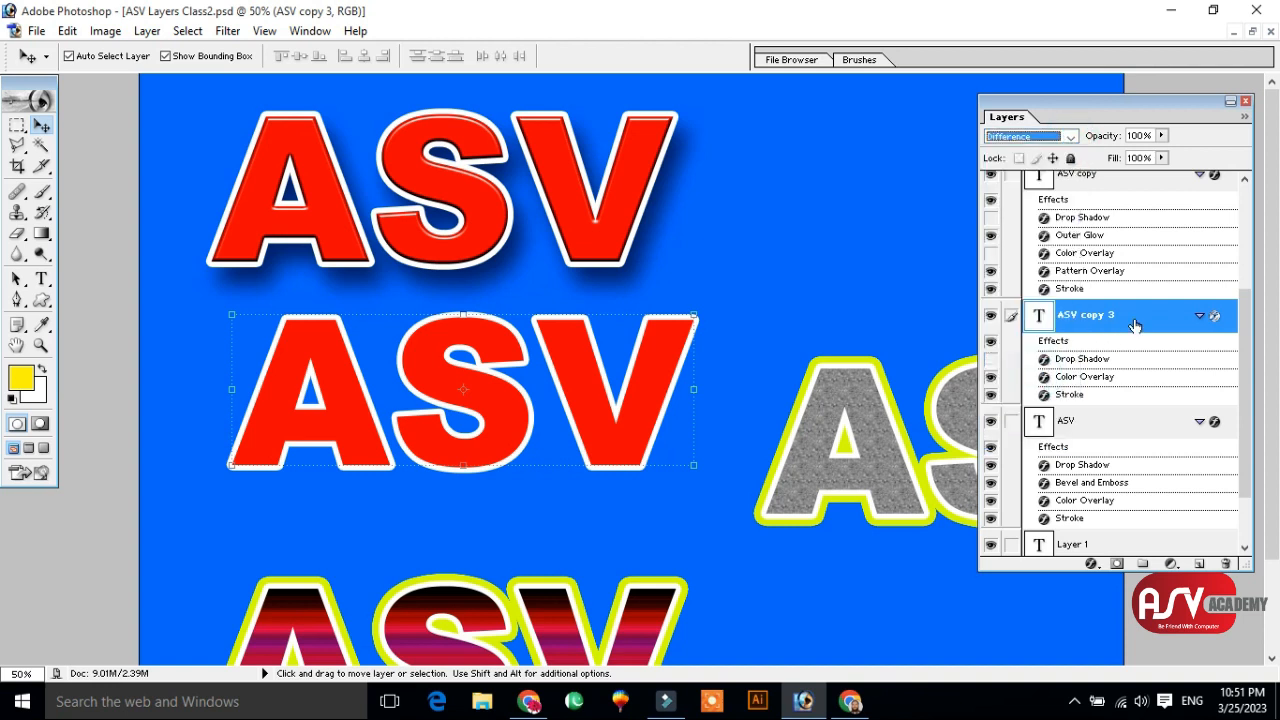
- Turn off the Color Overlay effect of the ASV copy 3 layer, keeping its Stroke
{"action": "double_click", "coordinate": [1046, 349]}
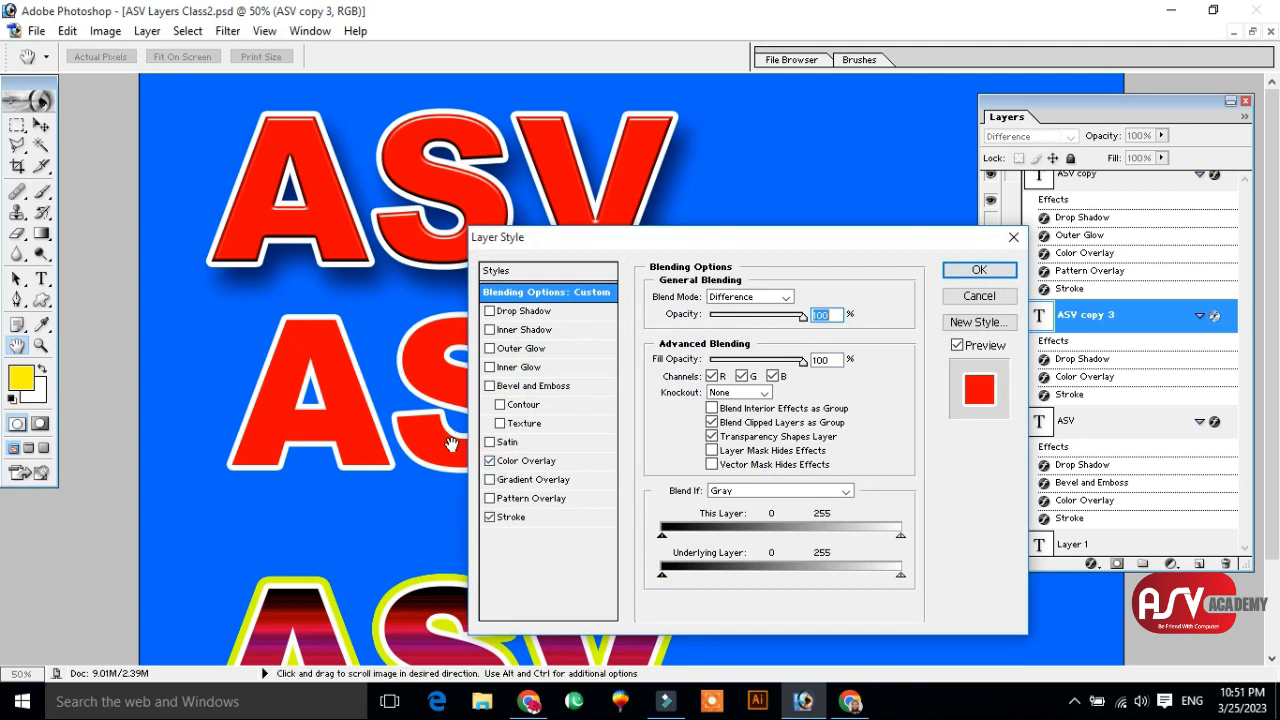
{"action": "left_click", "coordinate": [490, 461]}
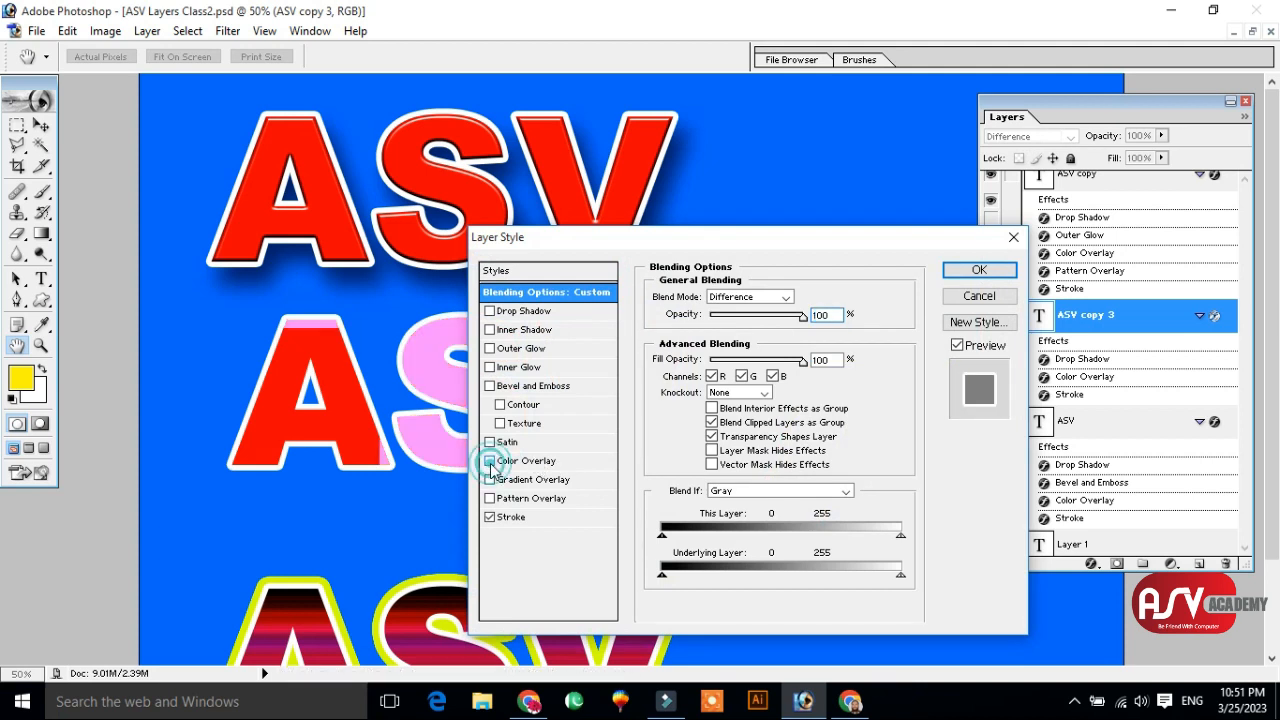
{"action": "left_click", "coordinate": [968, 271]}
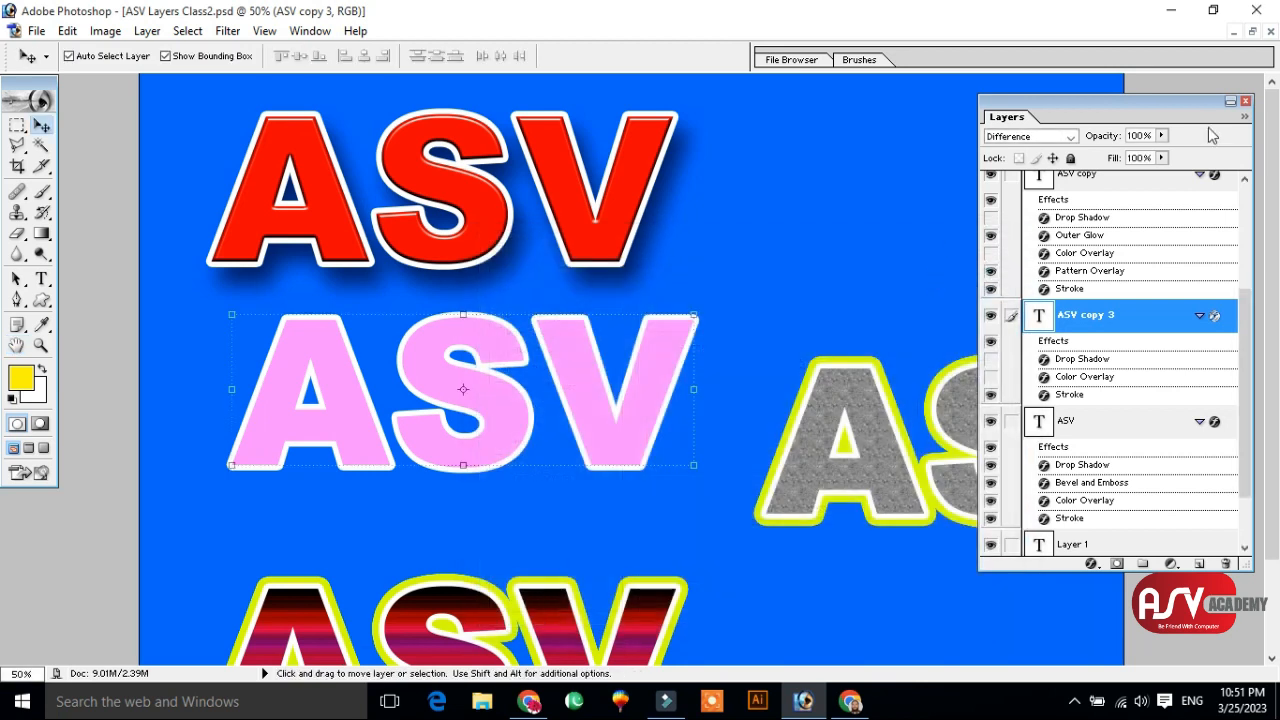
- Try the Exclusion, Saturation and Linear Burn blend modes on the ASV copy 3 layer without its overlay
{"action": "left_click", "coordinate": [1045, 140]}
{"action": "left_click", "coordinate": [1012, 393]}
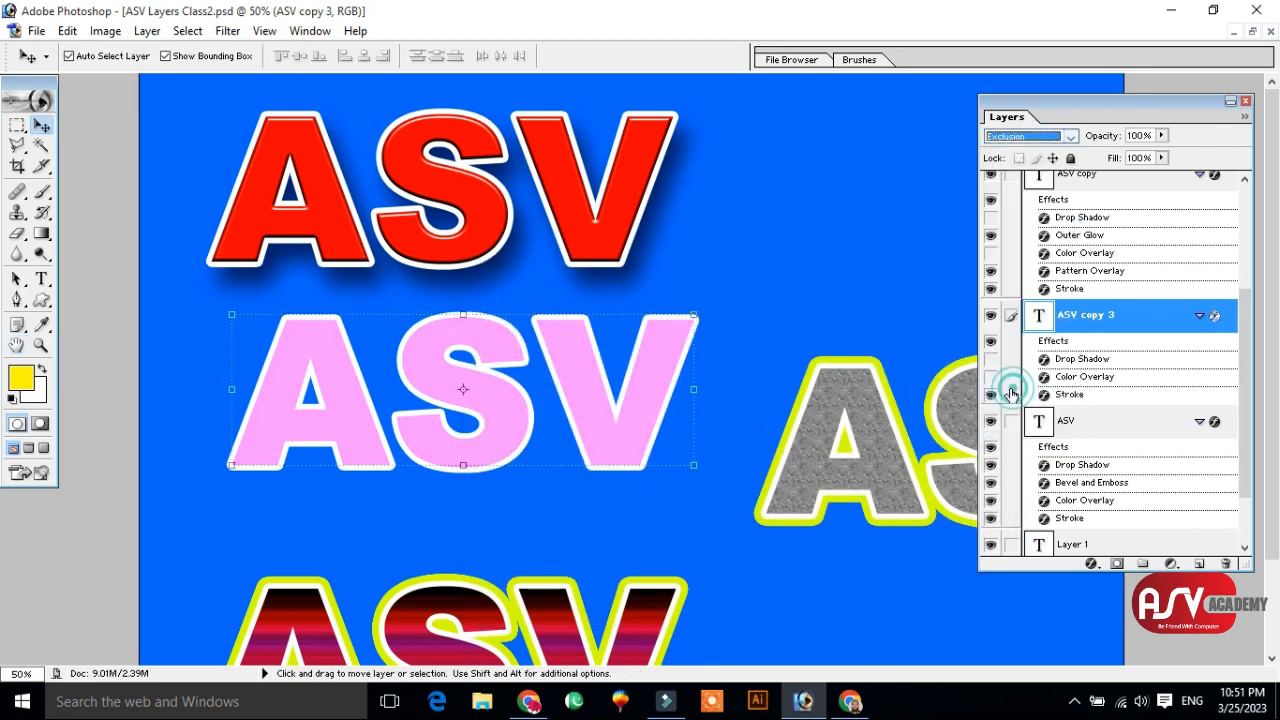
{"action": "left_click", "coordinate": [1052, 139]}
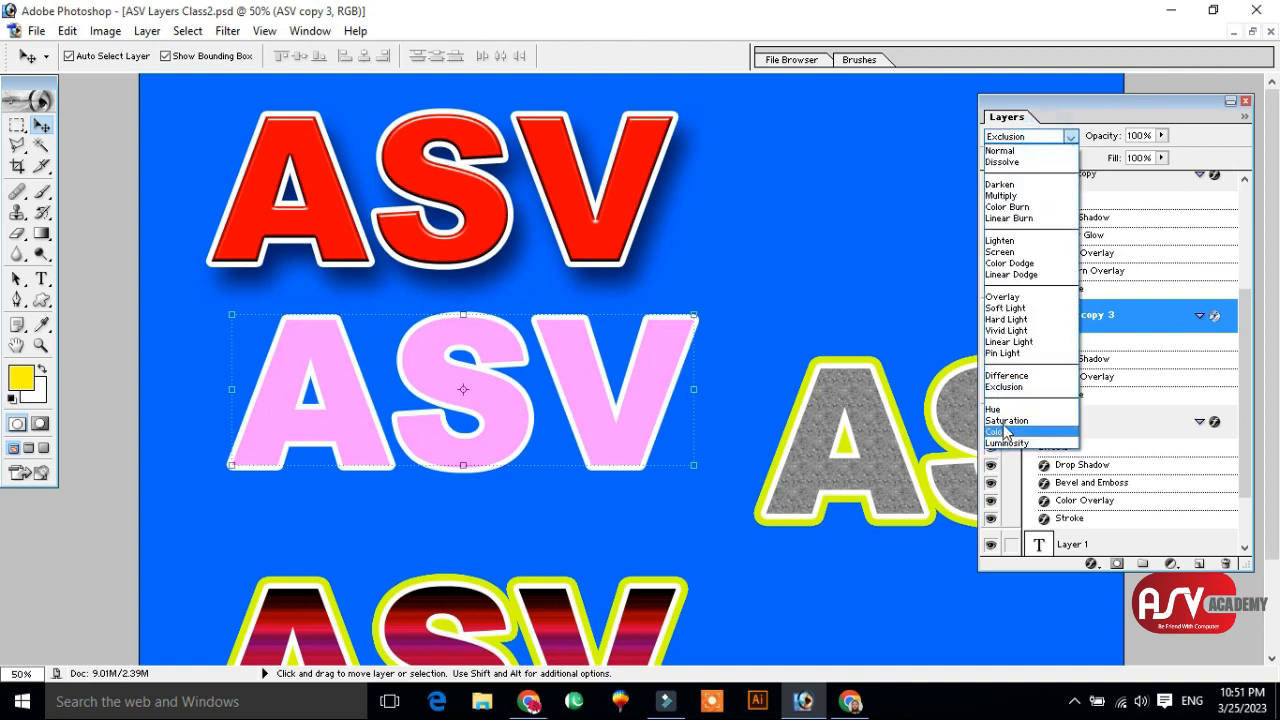
{"action": "left_click", "coordinate": [1006, 420]}
{"action": "left_click", "coordinate": [1045, 137]}
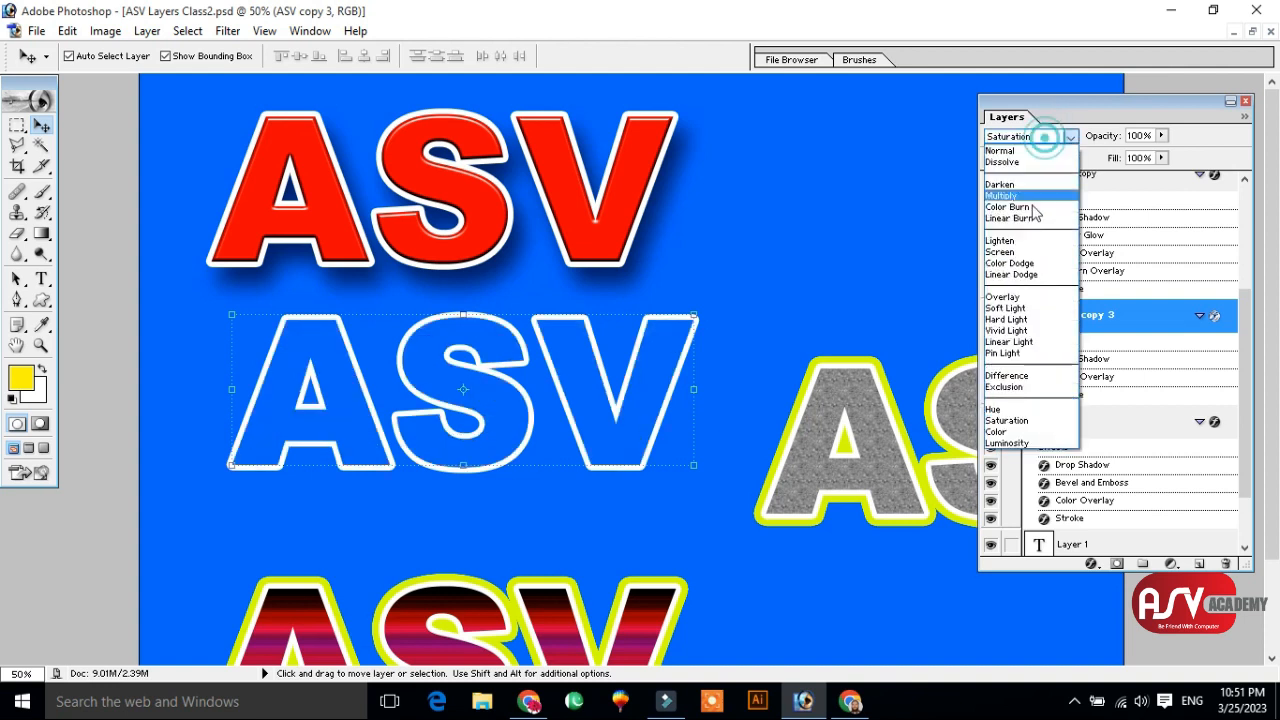
{"action": "left_click", "coordinate": [1030, 217]}
{"action": "left_click", "coordinate": [1035, 140]}
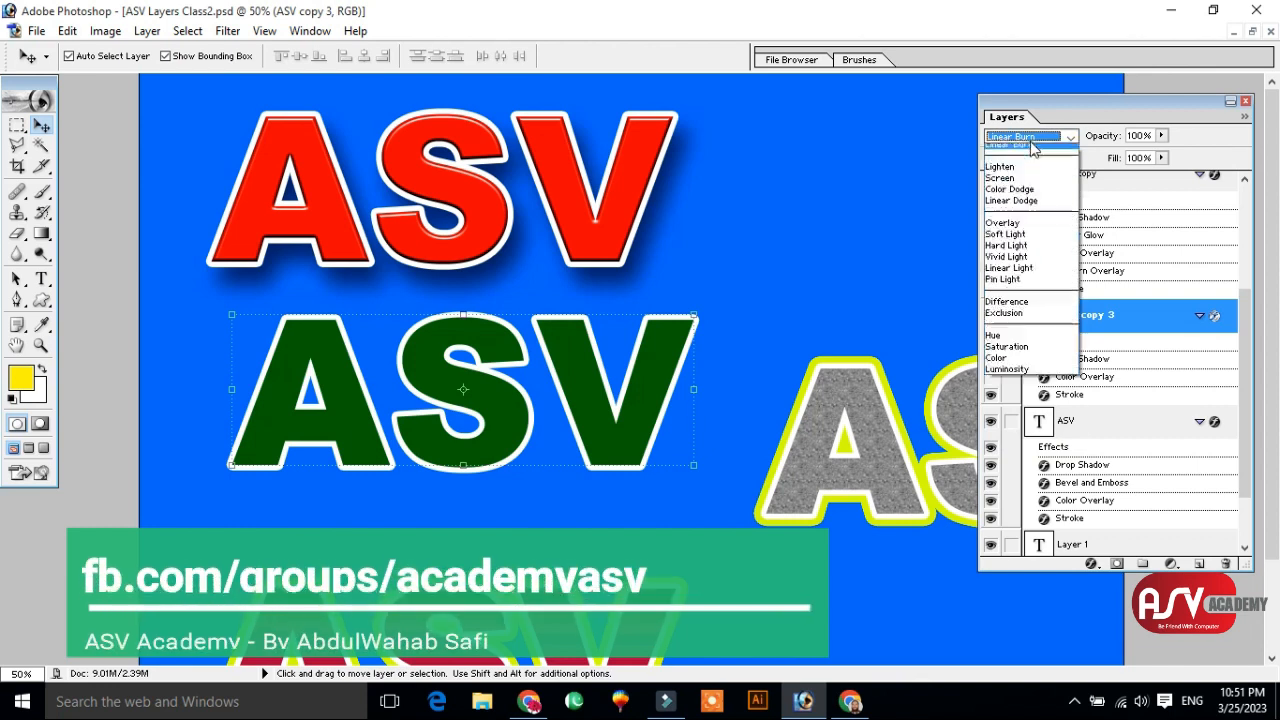
{"action": "left_click", "coordinate": [1030, 214]}
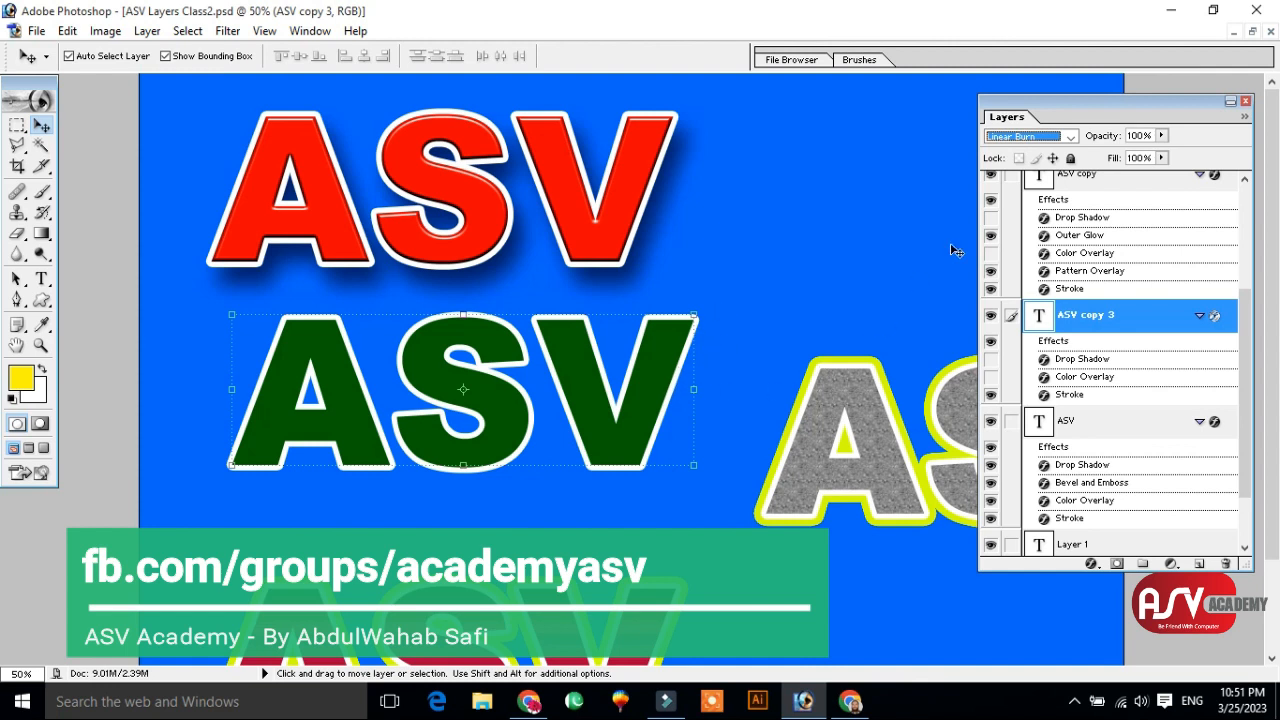
- Set the blend mode of the ASV copy 3 layer to Multiply
{"action": "left_click", "coordinate": [1035, 136]}
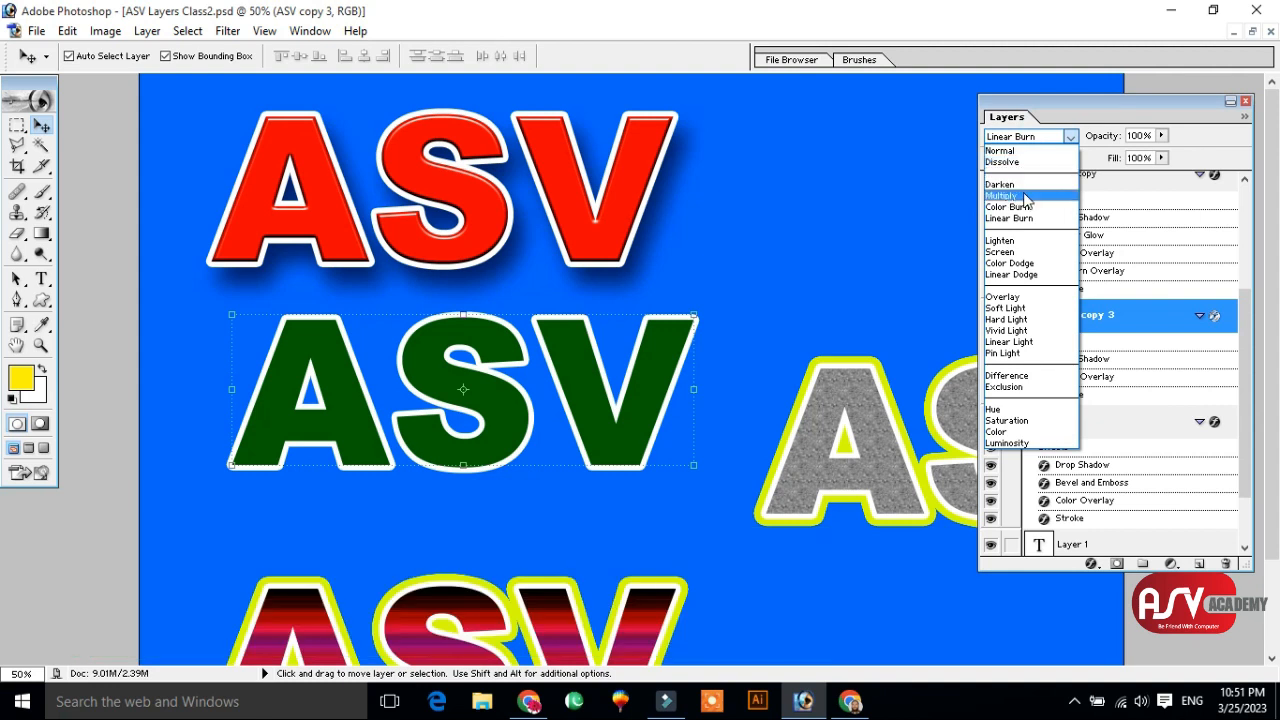
{"action": "left_click", "coordinate": [1024, 196]}
{"action": "left_click", "coordinate": [1052, 140]}
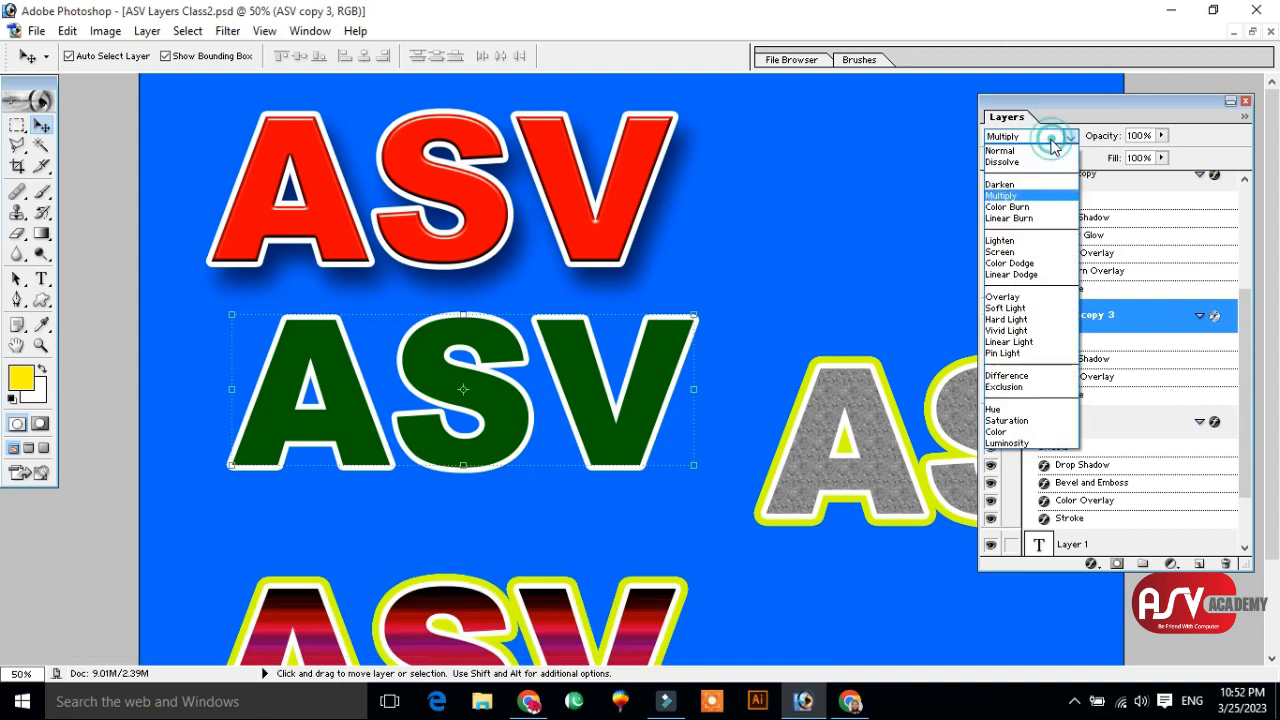
{"action": "left_click", "coordinate": [1033, 142]}
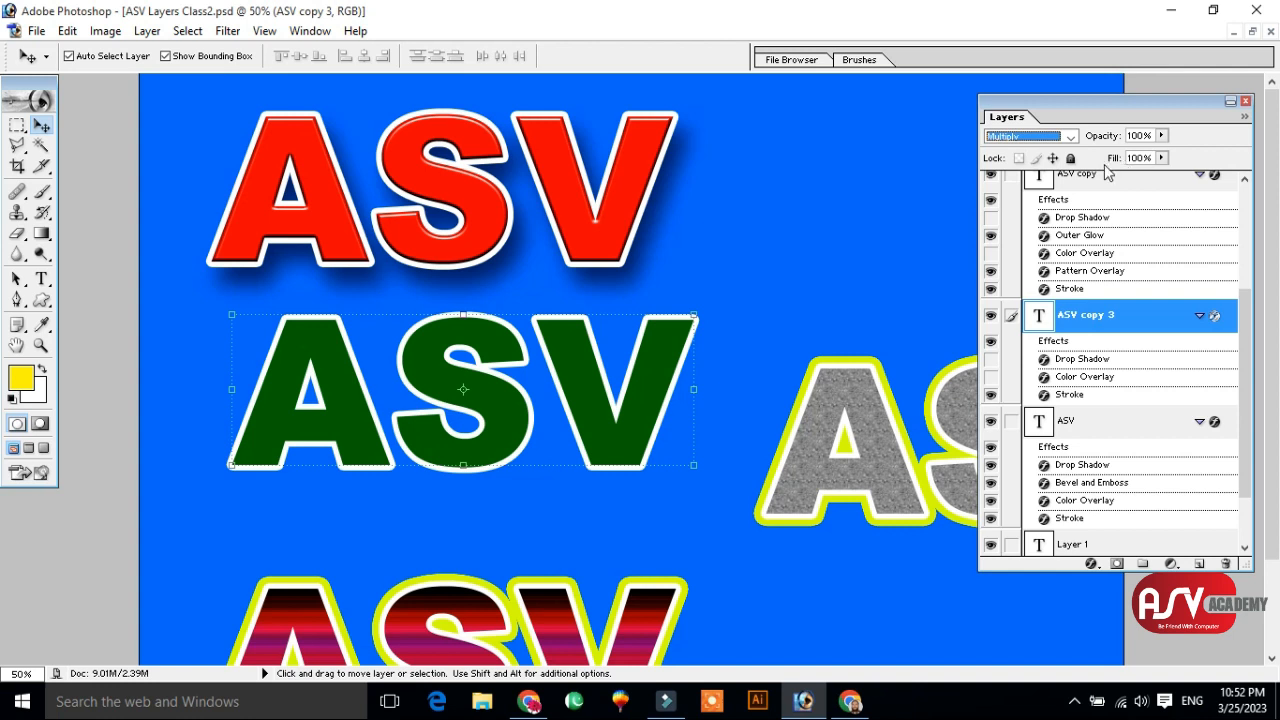
- Place the green ASV text beside the beveled red one, link both layers and shift the pair to fit inside the canvas
{"action": "key", "text": "alt"}
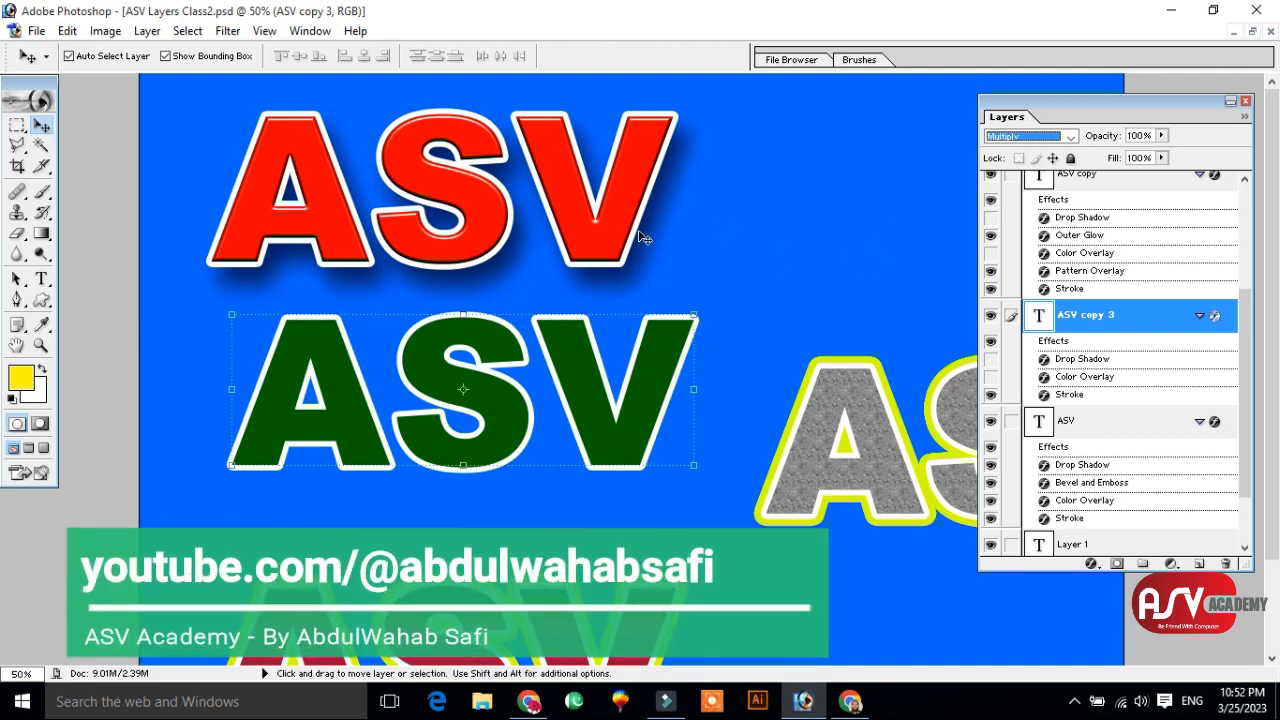
{"action": "left_click", "coordinate": [41, 345]}
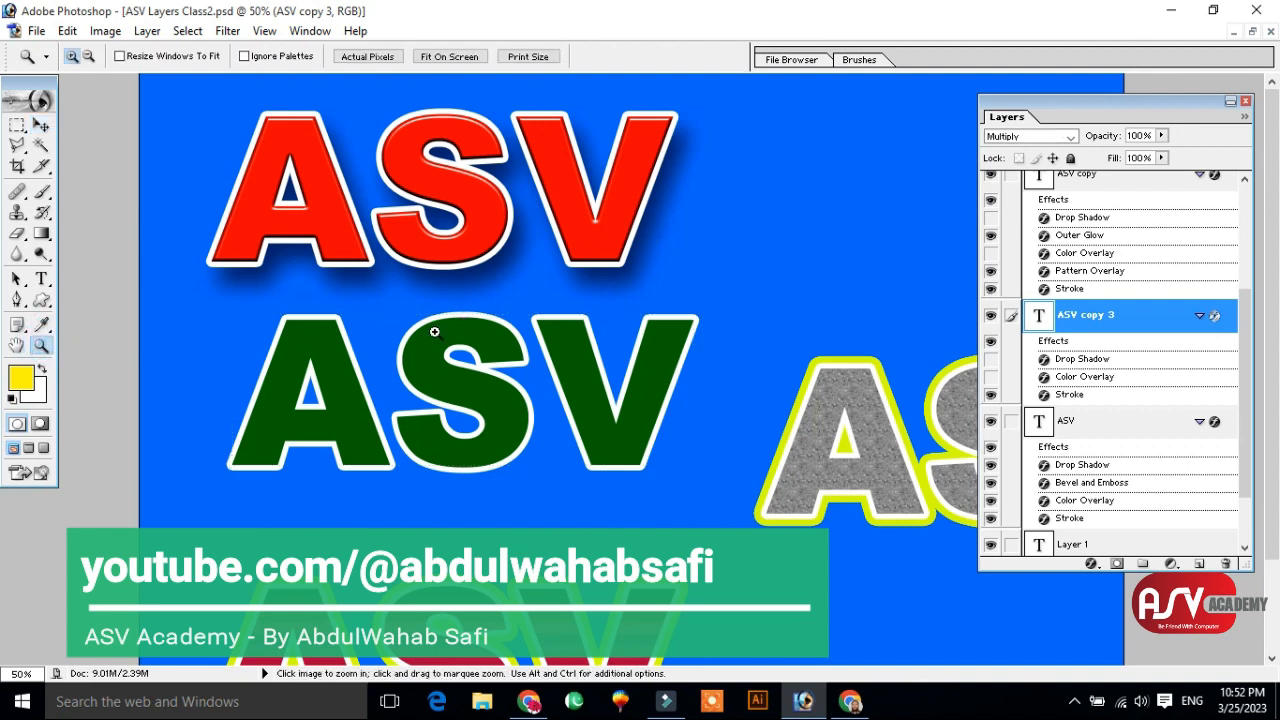
{"action": "left_click", "coordinate": [490, 341], "text": "alt"}
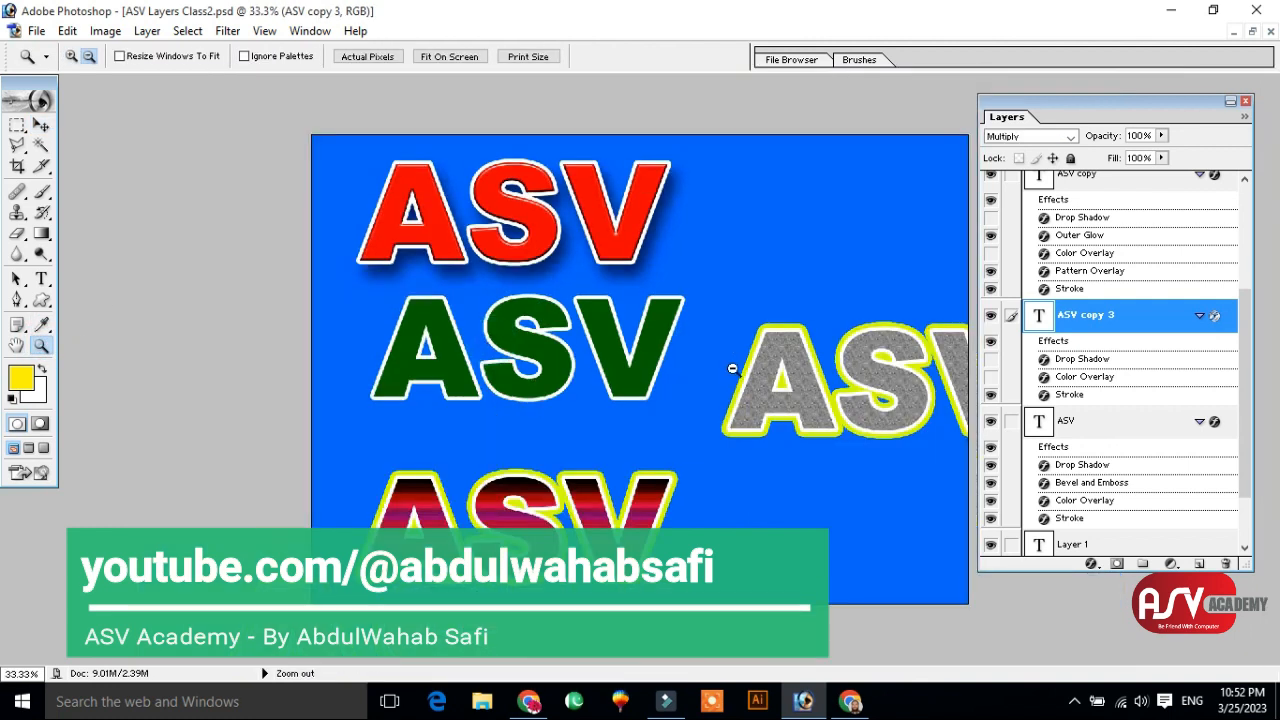
{"action": "left_click", "coordinate": [41, 124]}
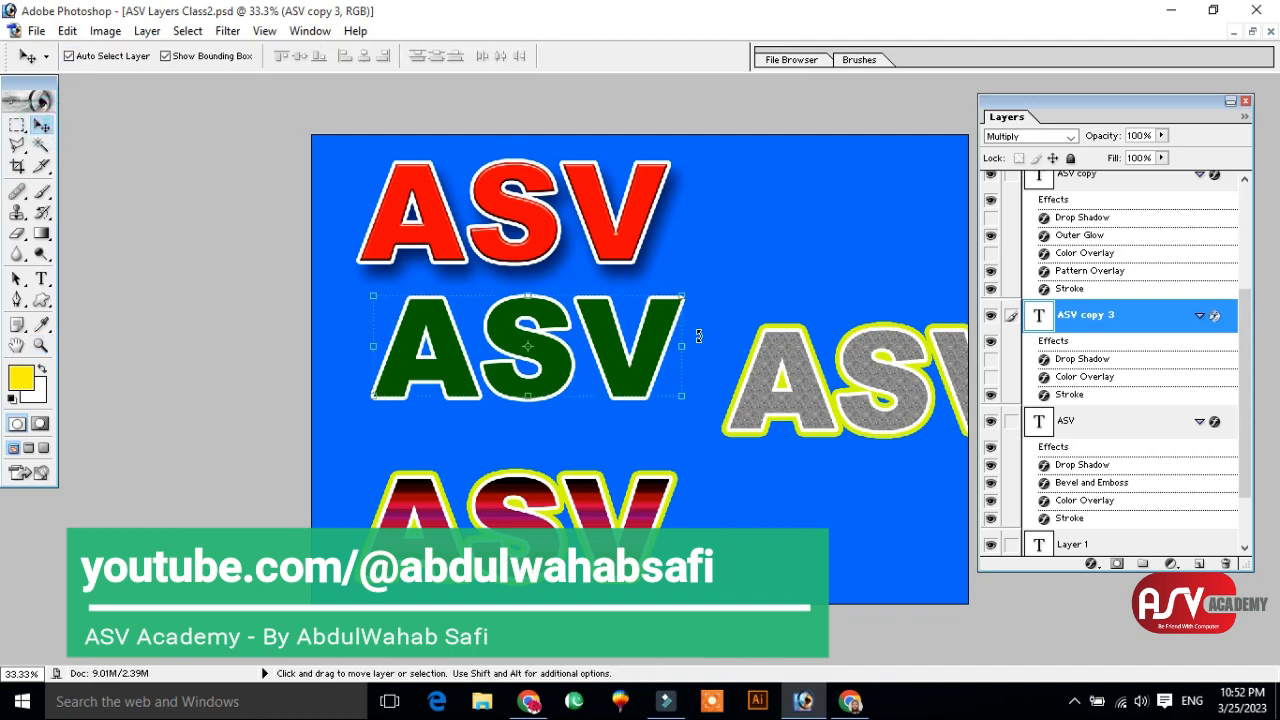
{"action": "left_click_drag", "start_coordinate": [630, 362], "coordinate": [924, 230]}
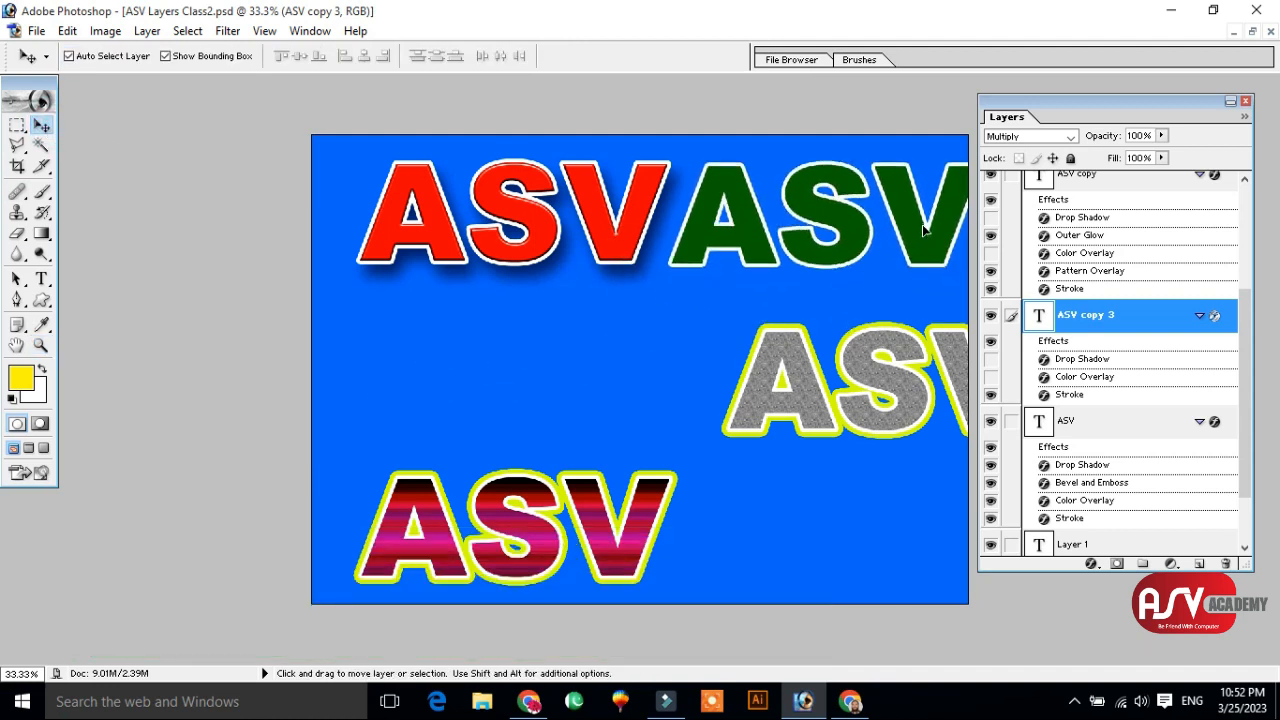
{"action": "left_click", "coordinate": [626, 231], "text": "shift"}
{"action": "left_click_drag", "start_coordinate": [626, 231], "coordinate": [604, 233]}
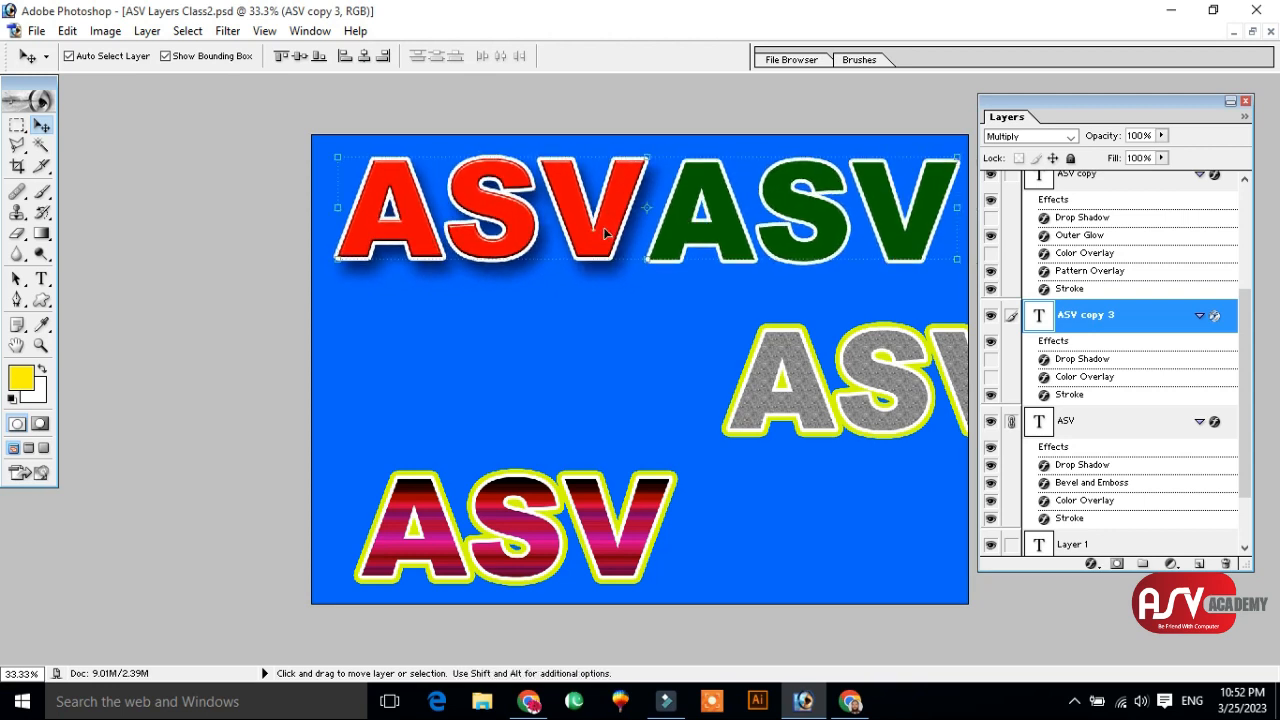
- Center the gray patterned ASV text below the red and green pair and place the gradient ASV text beneath it
{"action": "left_click", "coordinate": [654, 367]}
{"action": "left_click_drag", "start_coordinate": [609, 346], "coordinate": [544, 318]}
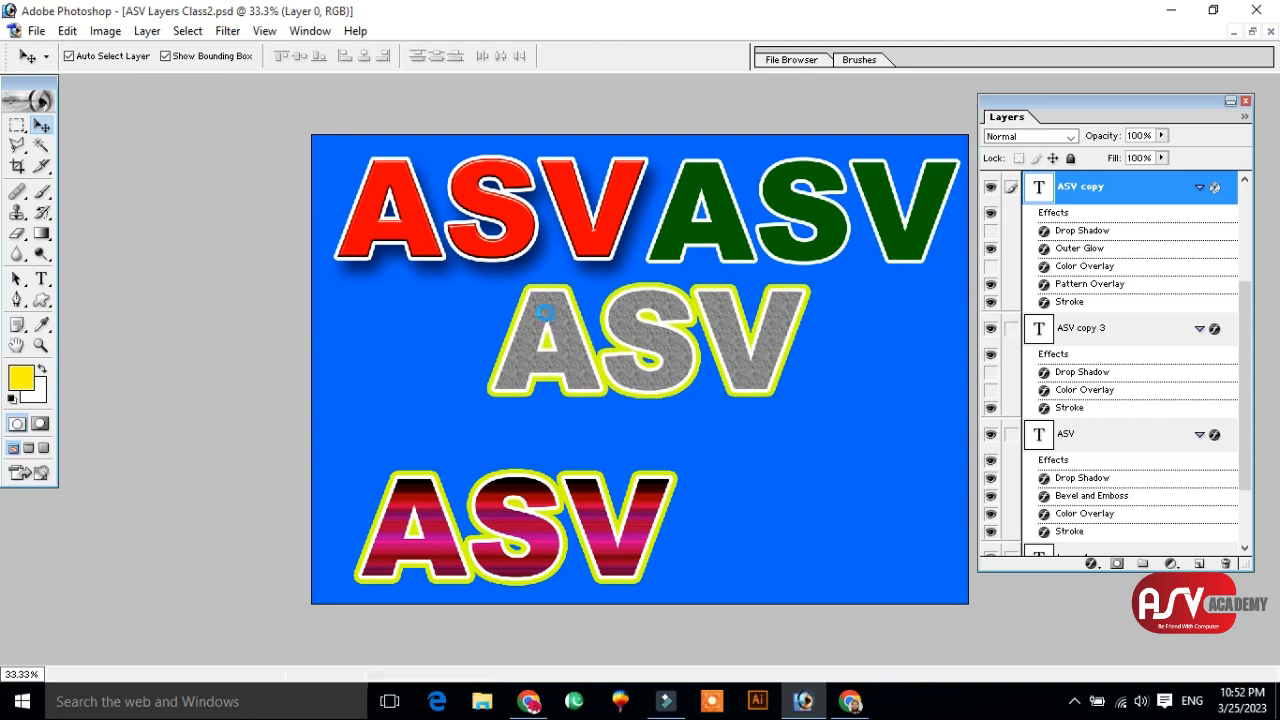
{"action": "left_click_drag", "start_coordinate": [598, 487], "coordinate": [728, 428]}
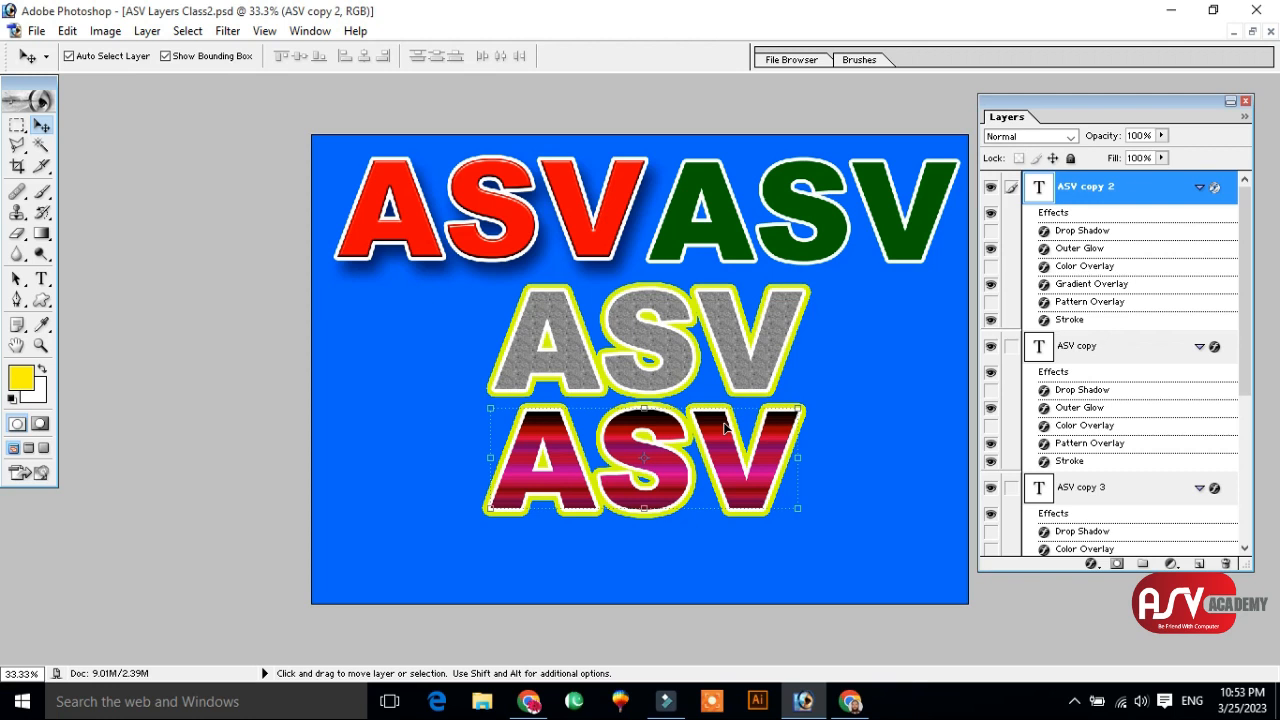
{"action": "left_click_drag", "start_coordinate": [725, 428], "coordinate": [715, 458]}
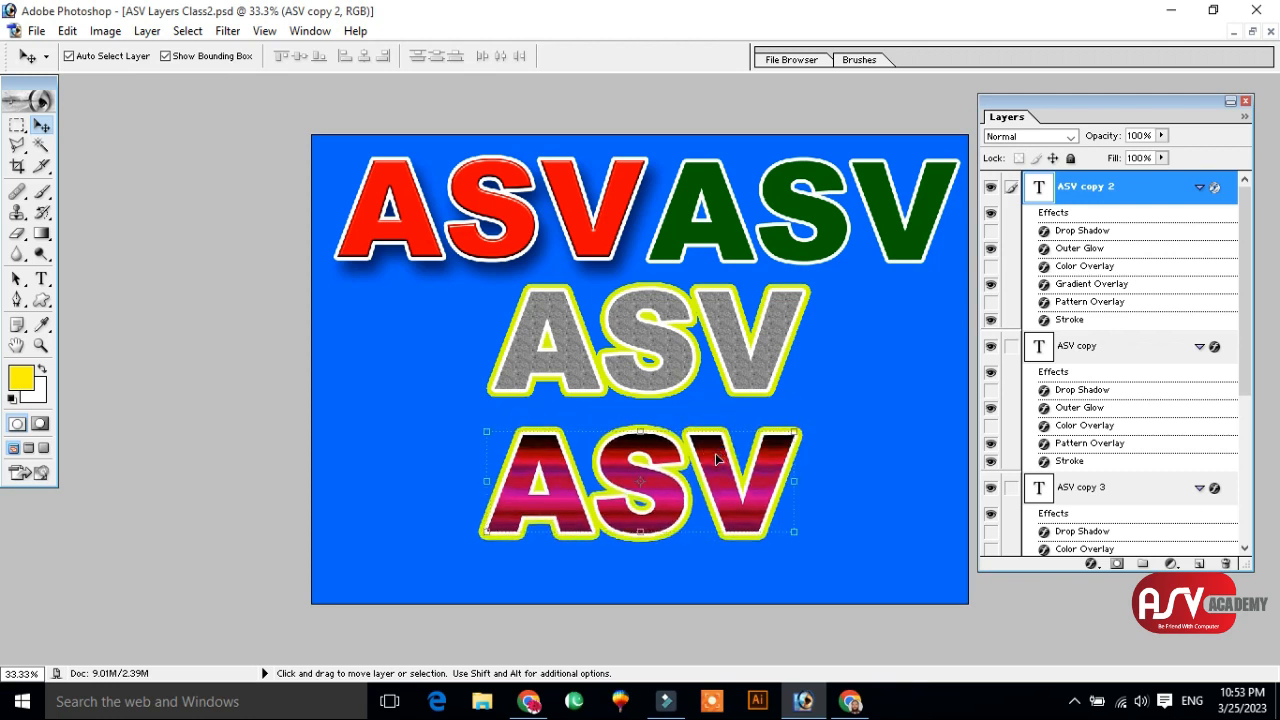